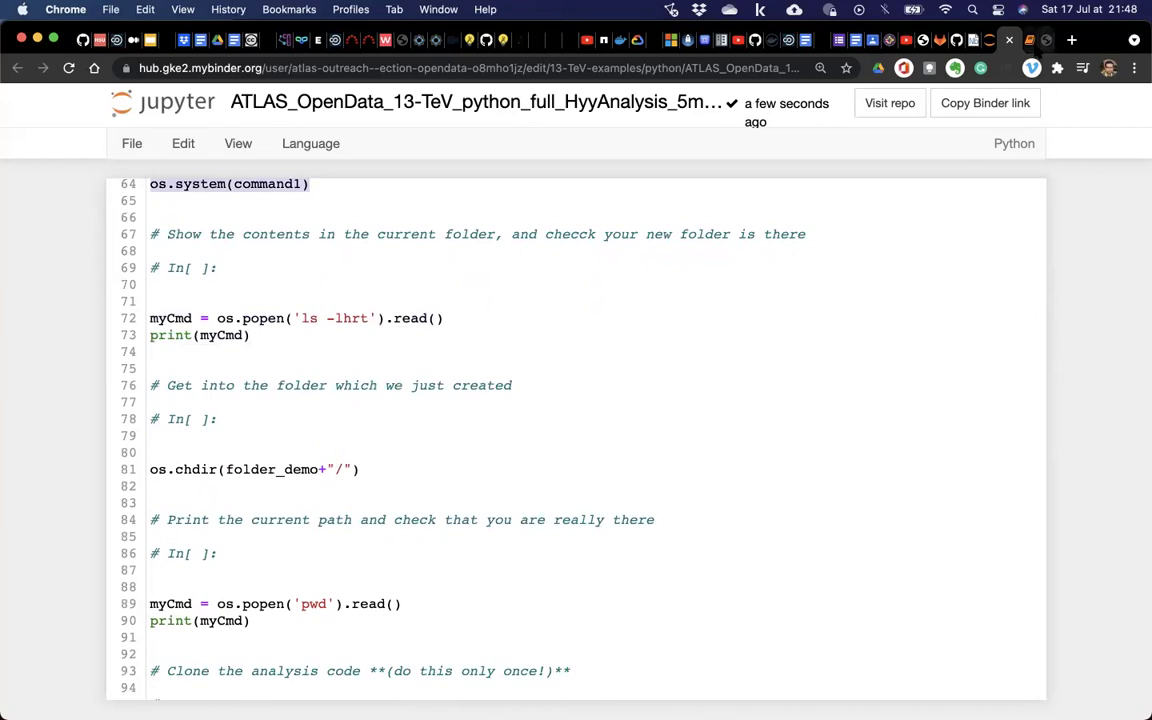
Glance at the diphoton plot notebook and HyyAnalysis code, then go to the LA-CoNGA Platform page.
click(1030, 40)
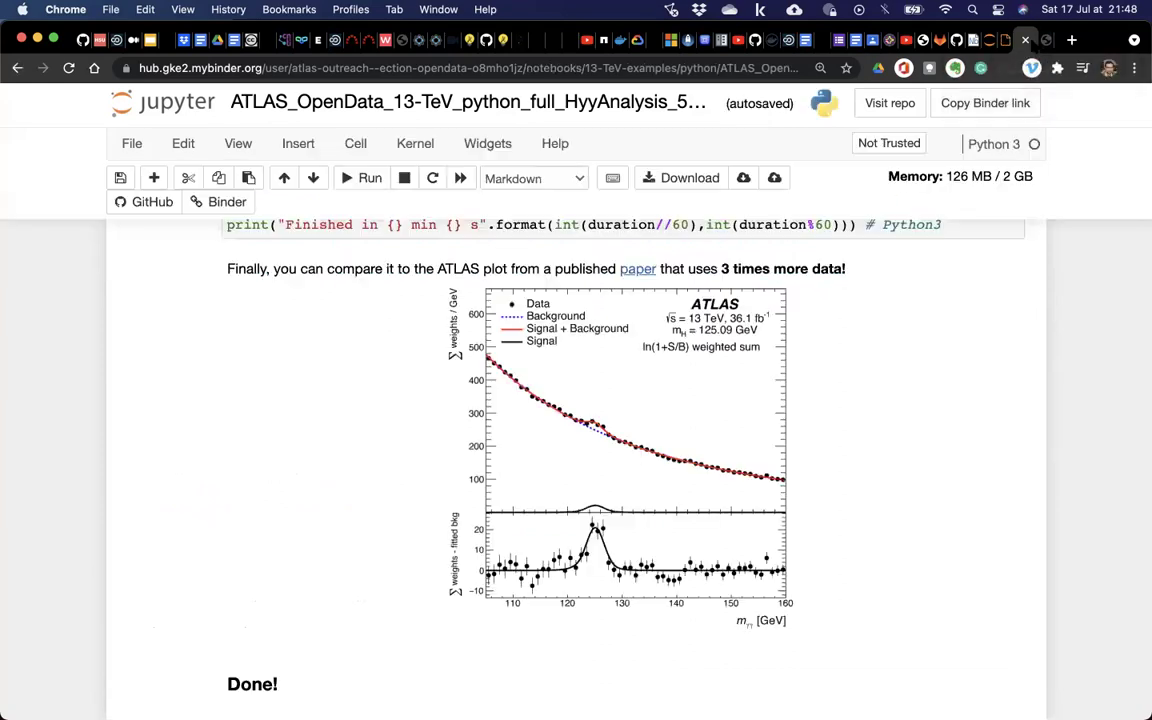
click(1000, 40)
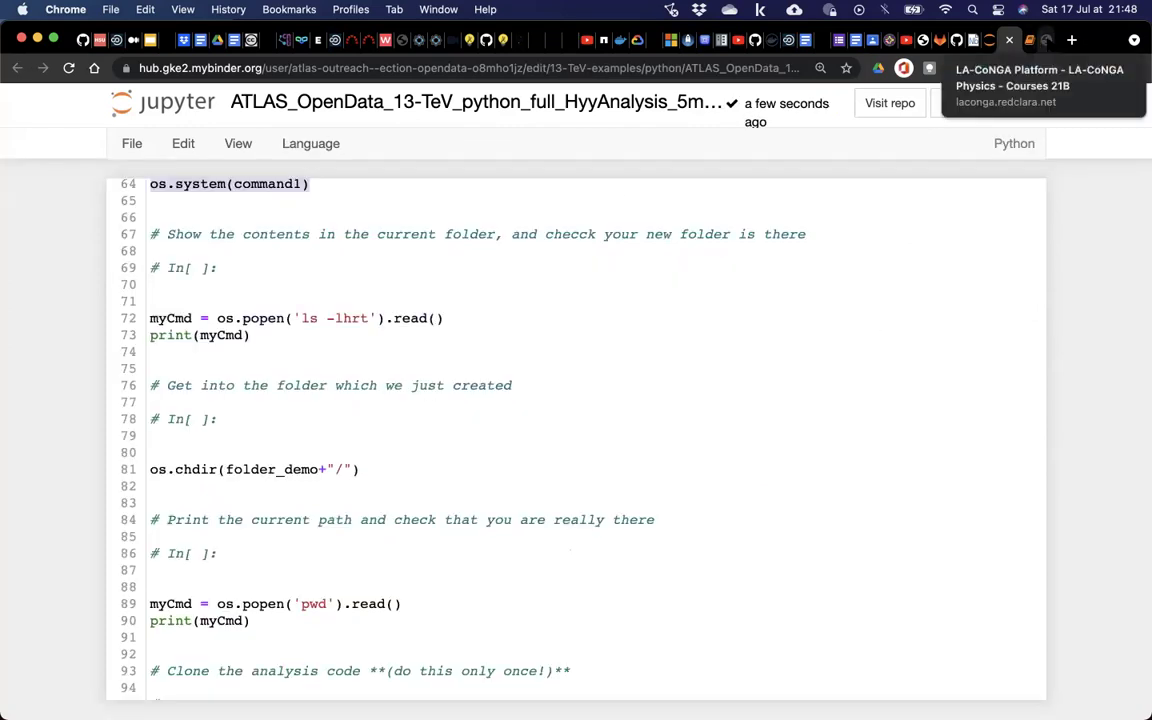
click(1030, 40)
scroll(622, 348, up, 10)
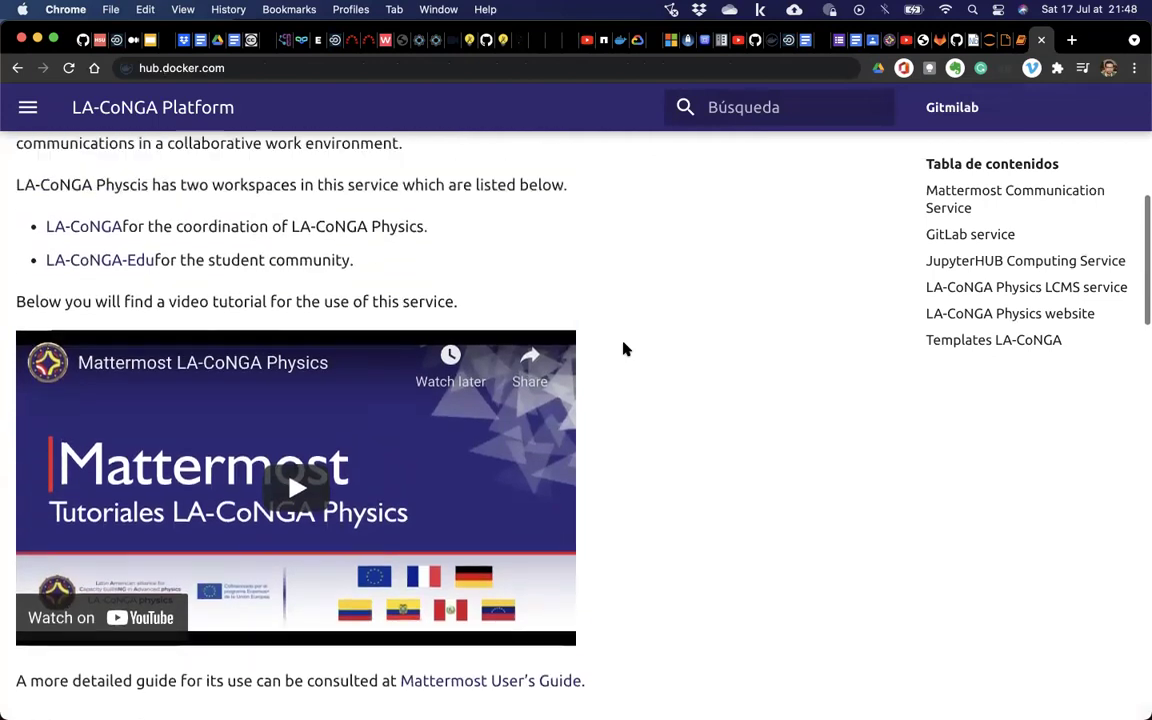
scroll(622, 348, up, 5)
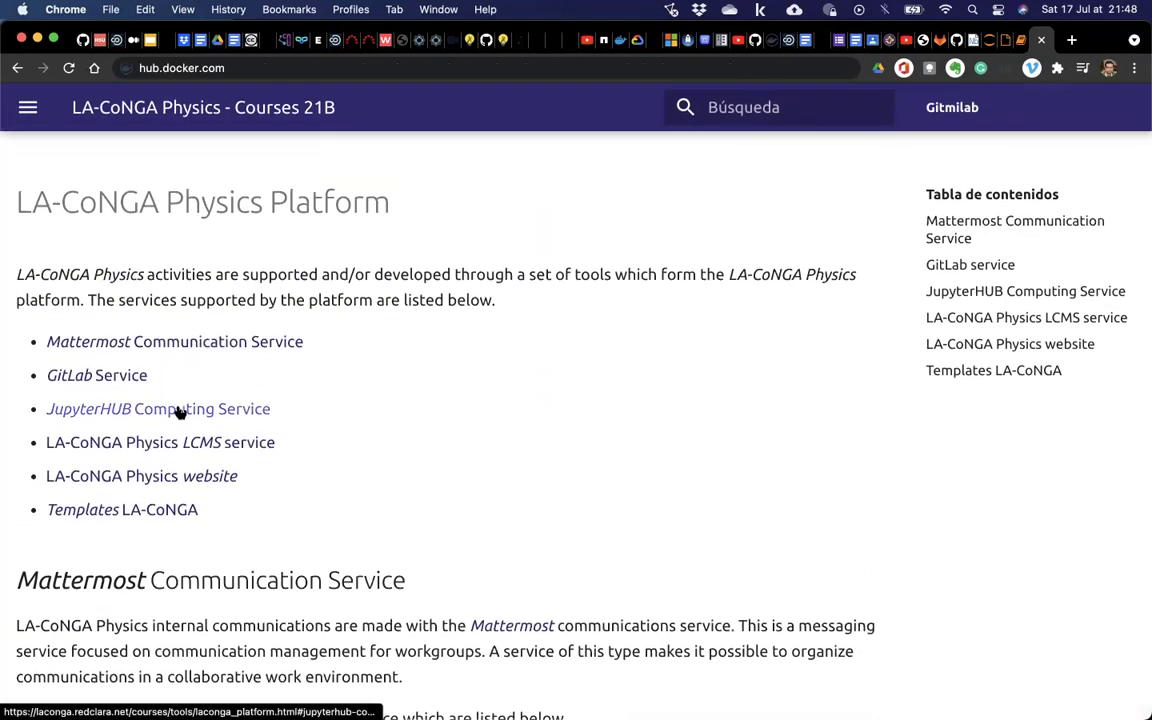
Jump to the JupyterHUB Computing Service section and look through it.
click(178, 410)
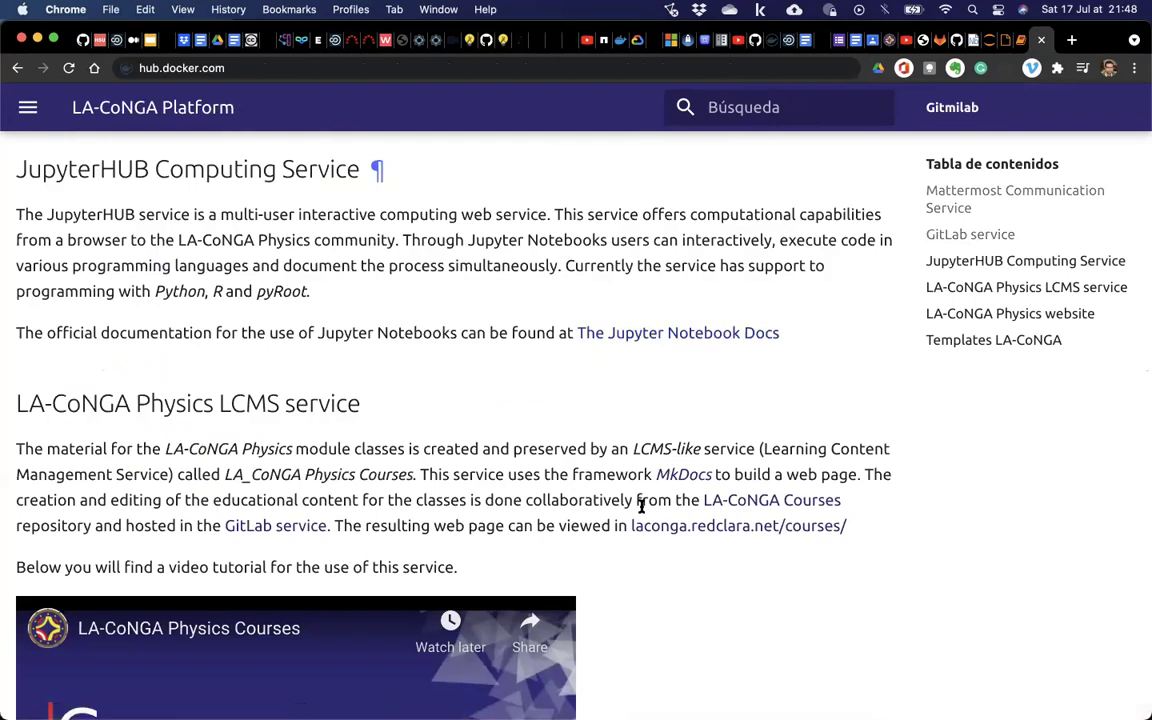
scroll(641, 506, down, 15)
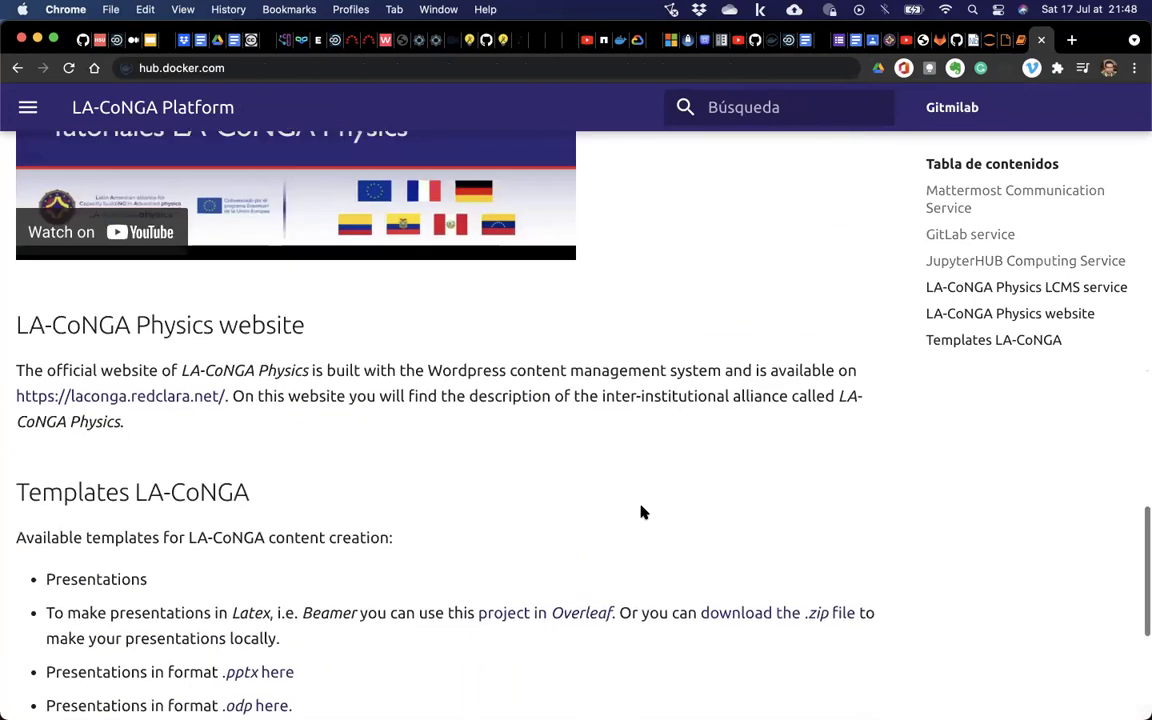
scroll(641, 512, down, 5)
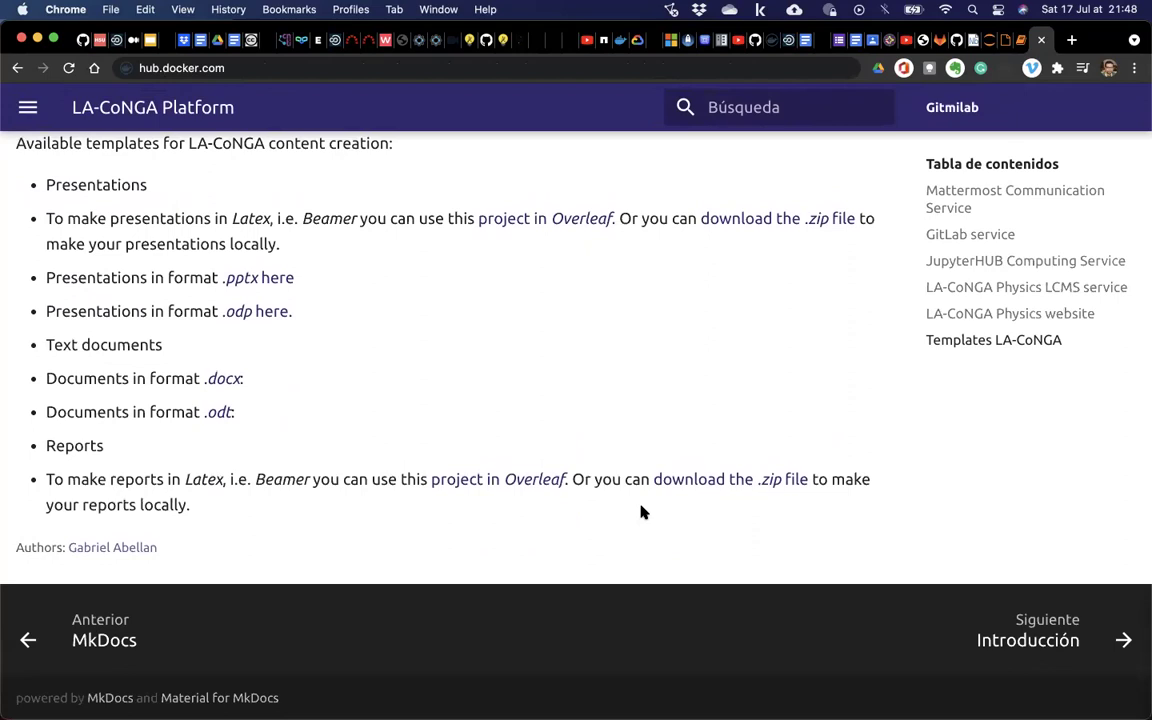
scroll(641, 512, left, 5)
scroll(641, 512, left, 5)
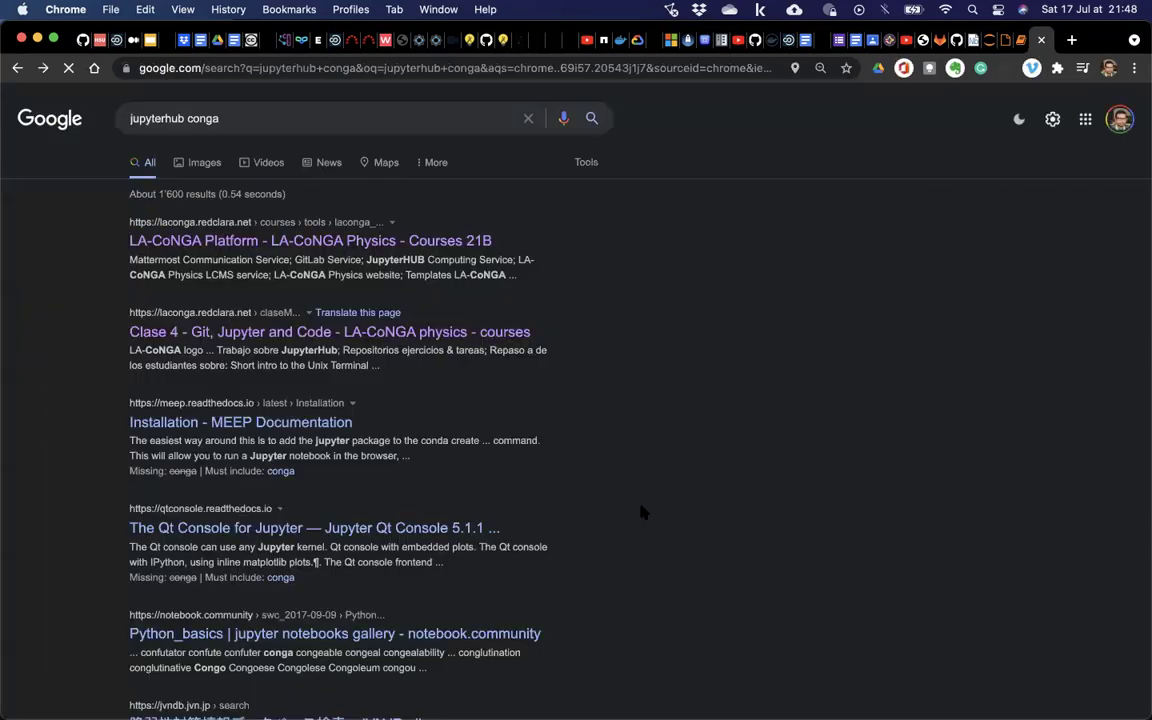
scroll(643, 512, right, 5)
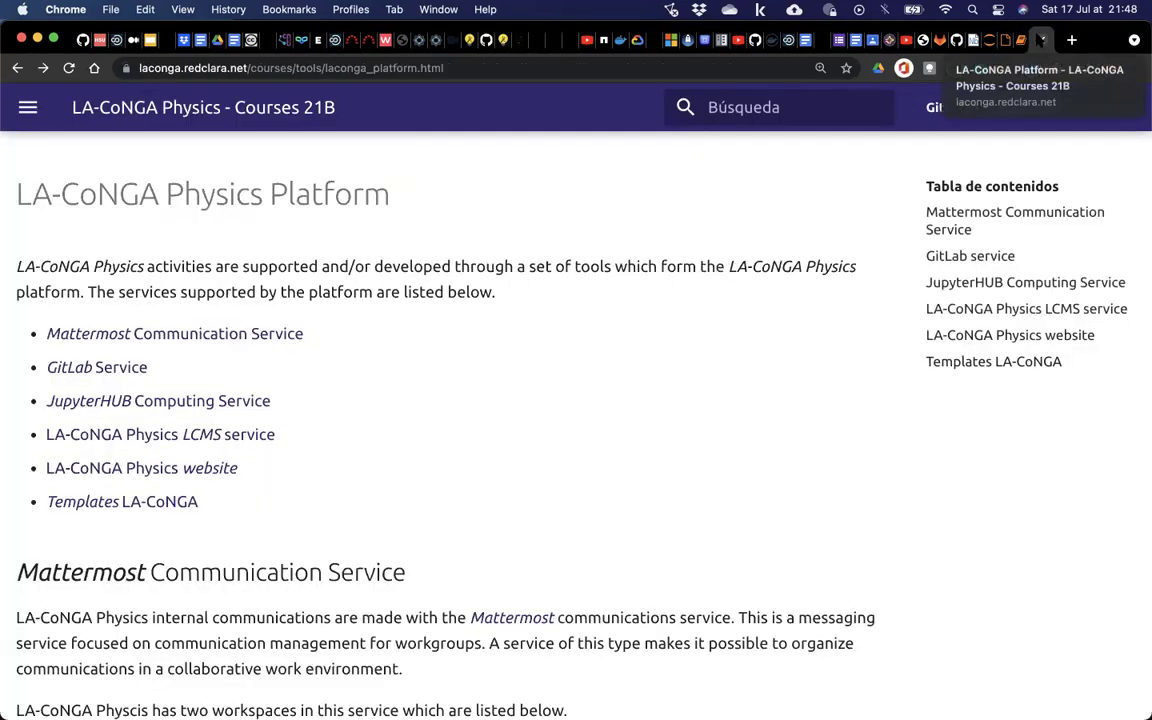
In Google Classroom, open Class 2's support materials and follow 'Link directo al Jupyter hub'.
click(1005, 40)
click(945, 40)
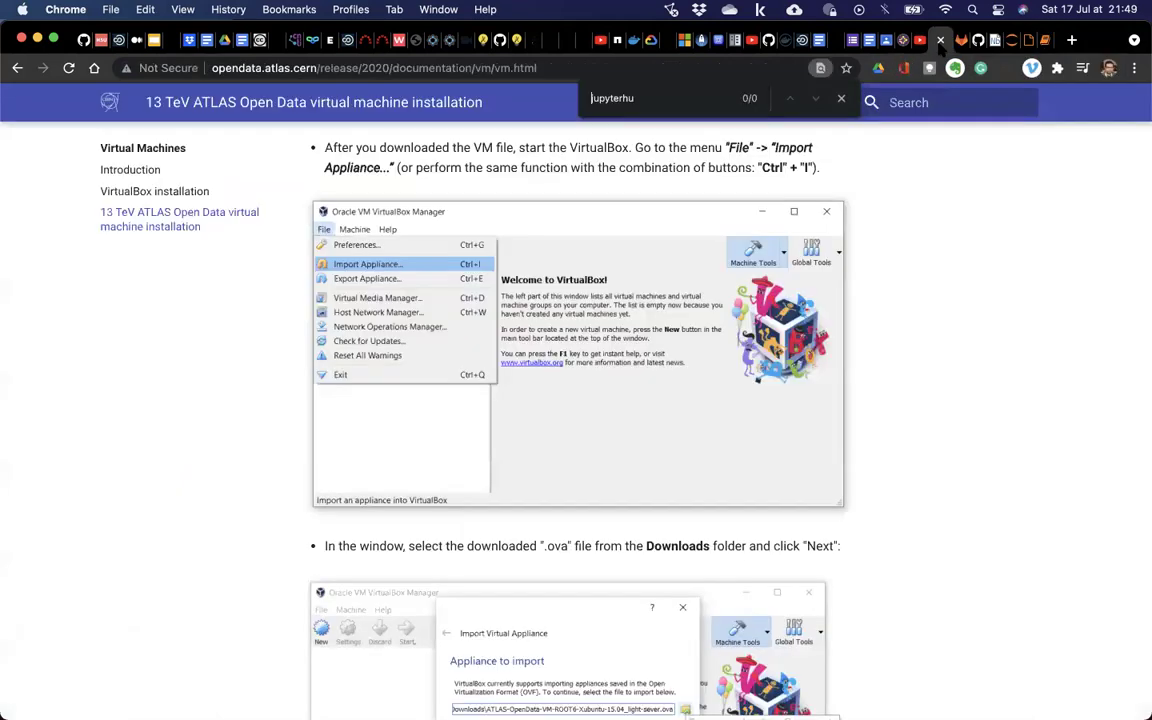
click(880, 40)
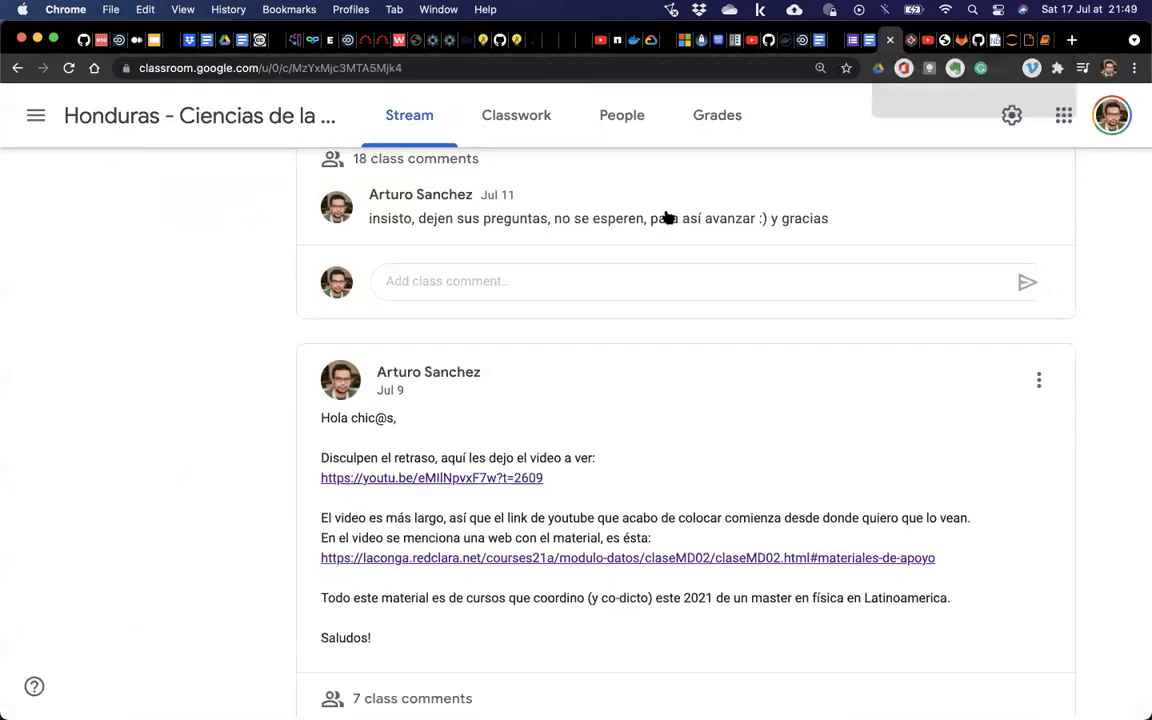
click(621, 562)
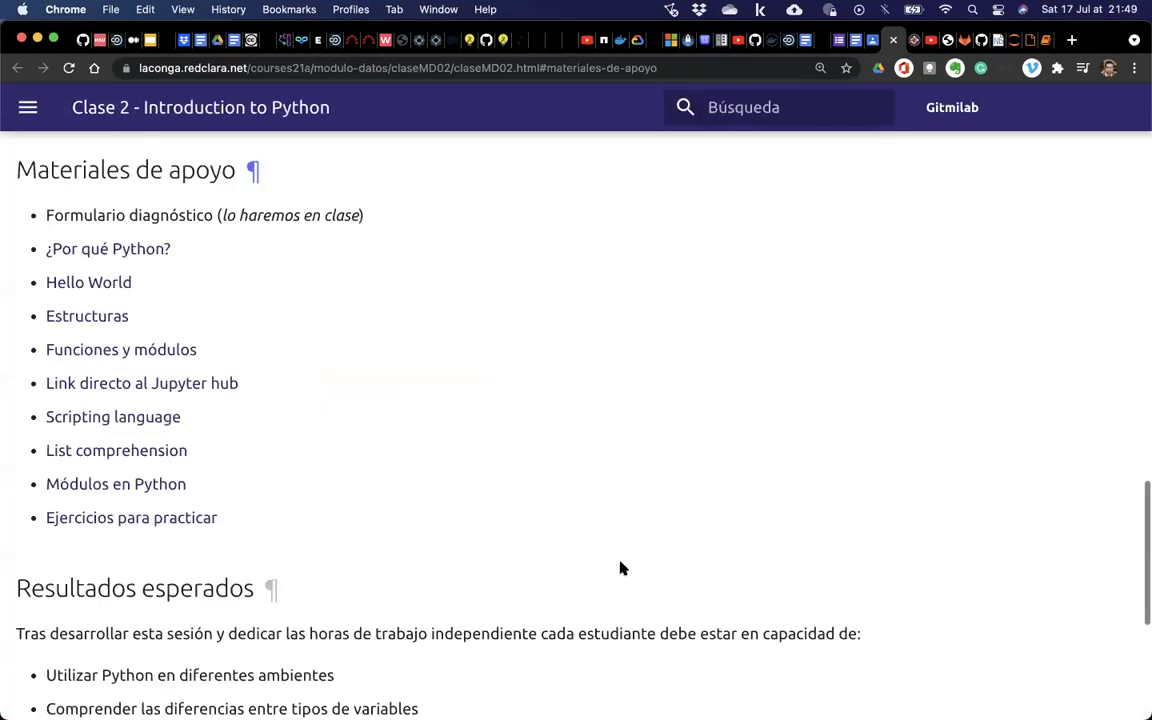
click(169, 387)
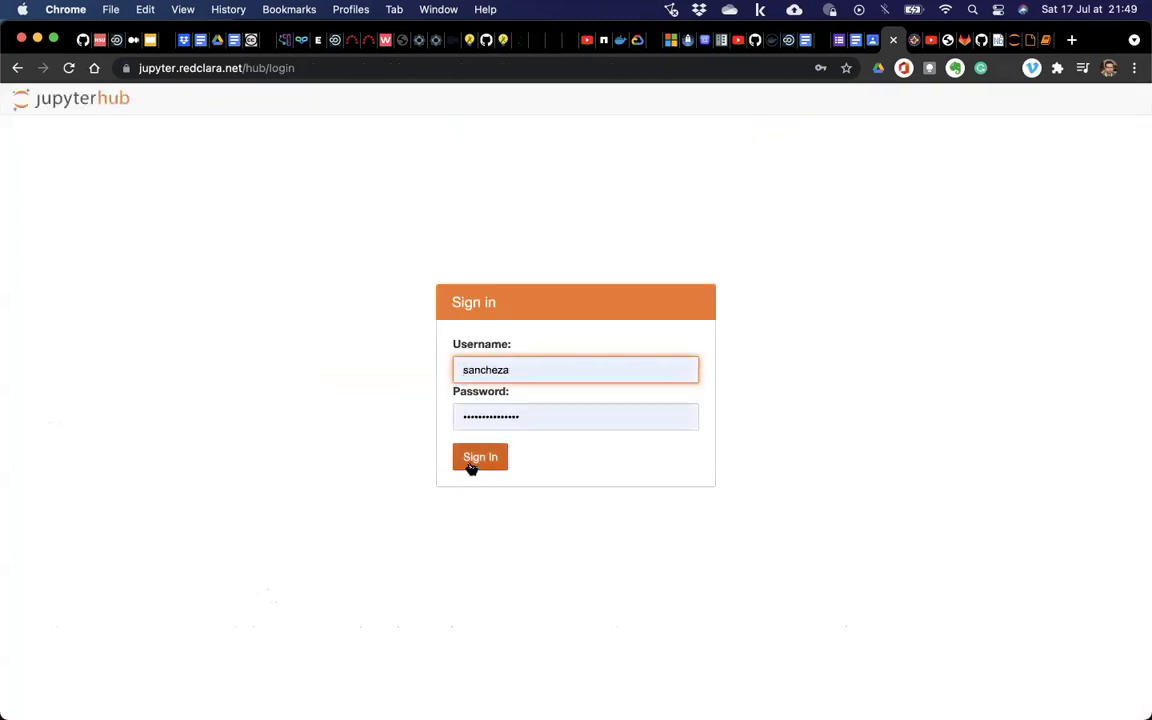
Sign in to JupyterHub, zoom the page in, and create a New > Python (default) notebook.
click(471, 465)
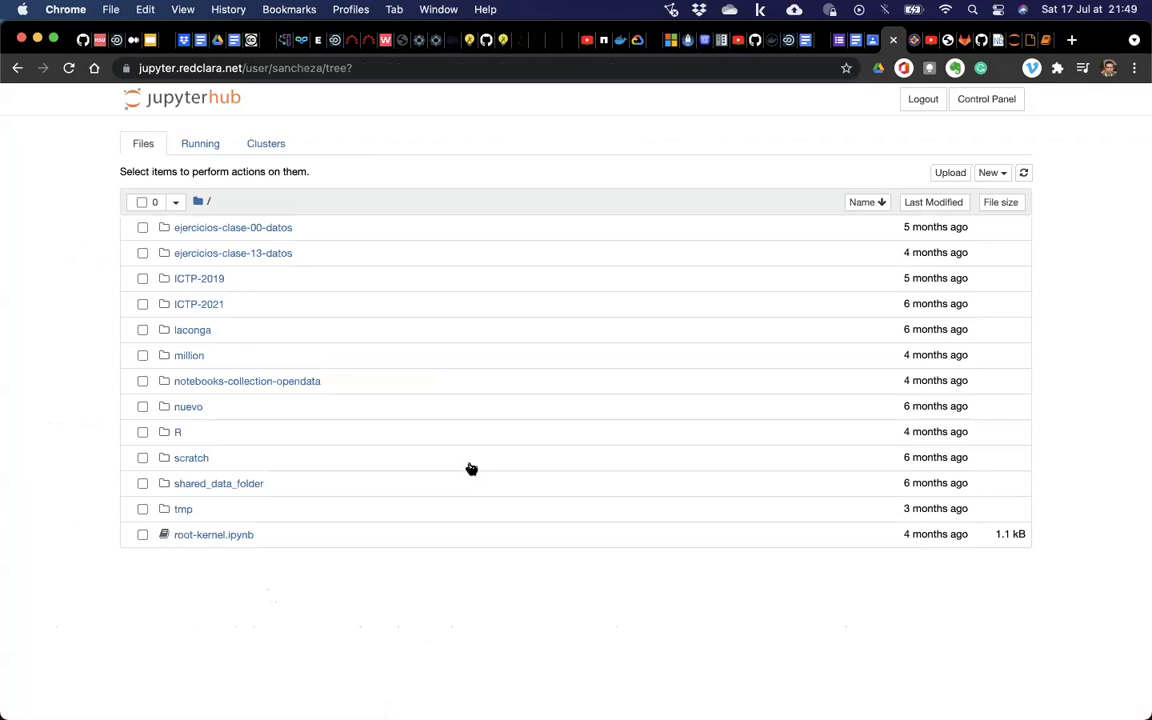
key(super+equal)
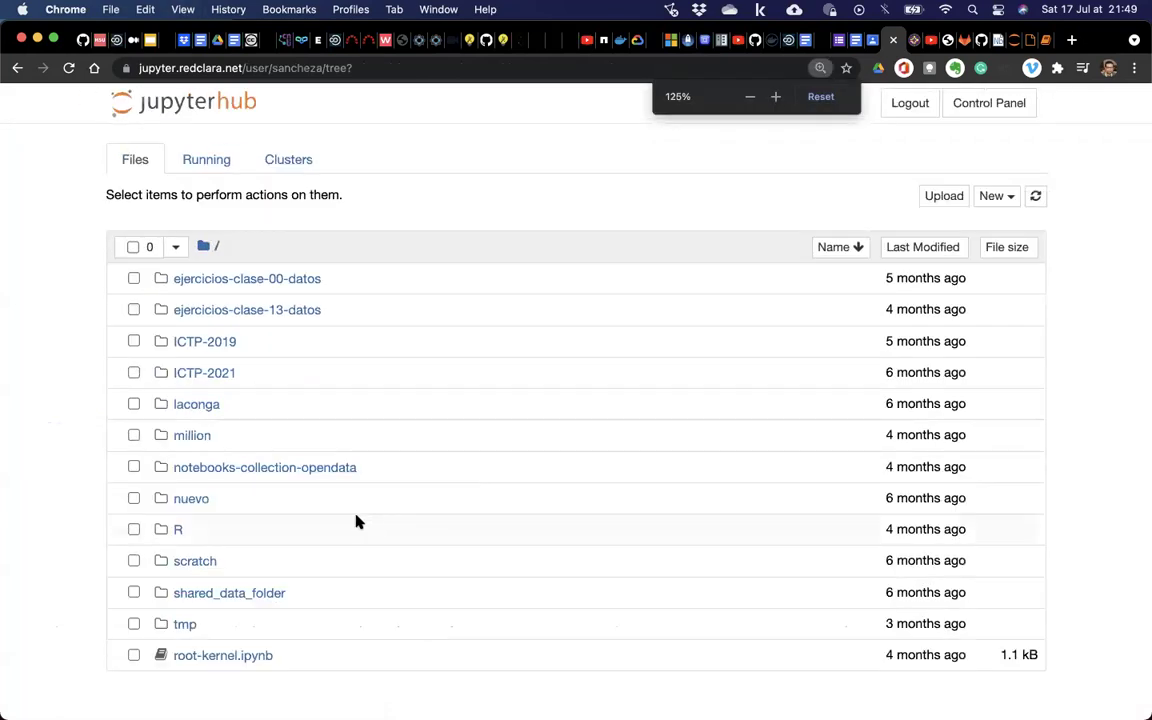
click(1010, 200)
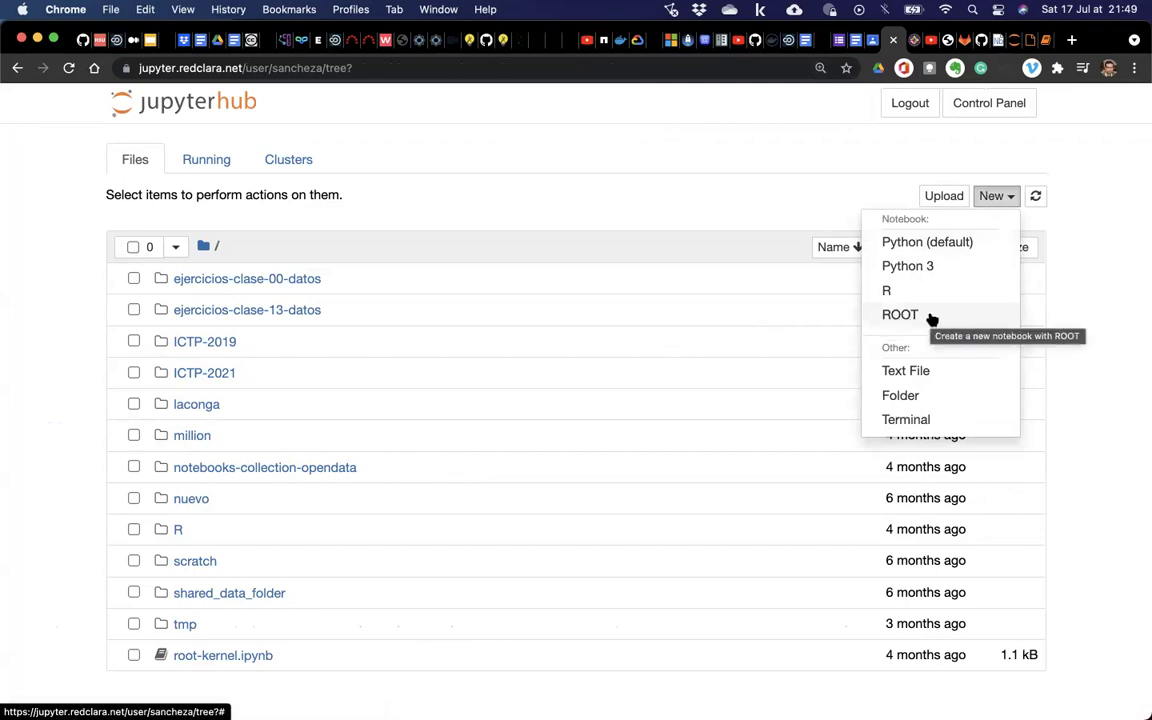
click(921, 249)
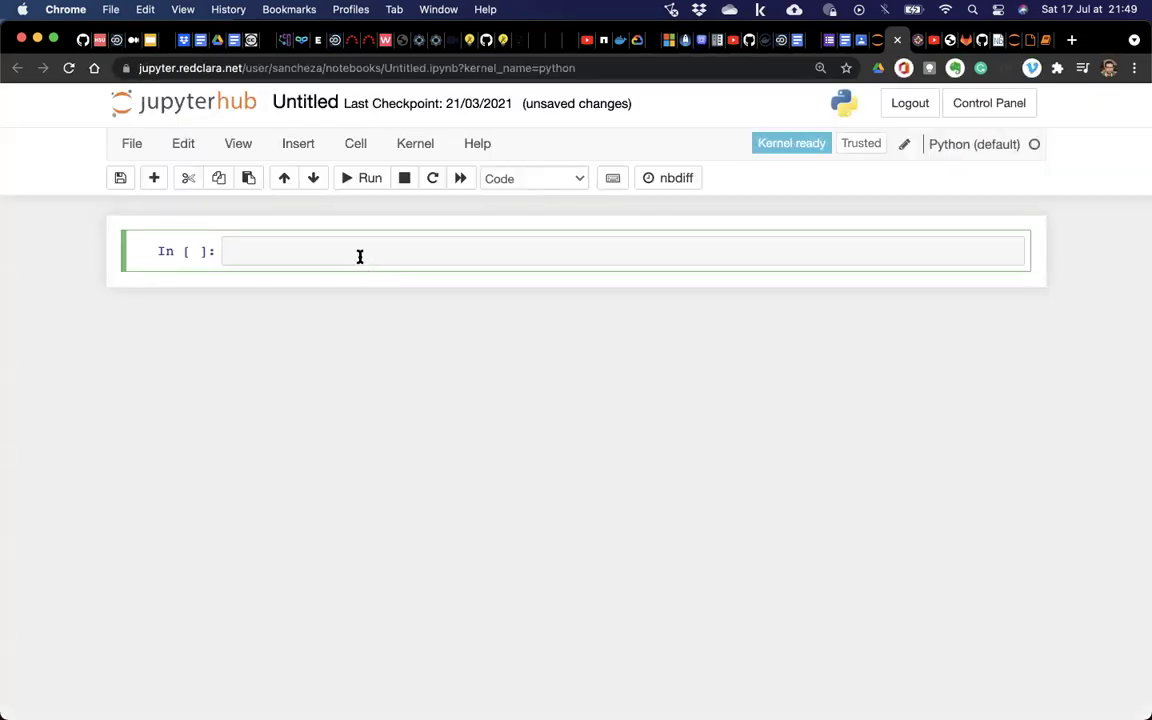
Run 'python -v', then 'python -version', in the first cell; both raise a NameError.
text(python -v)
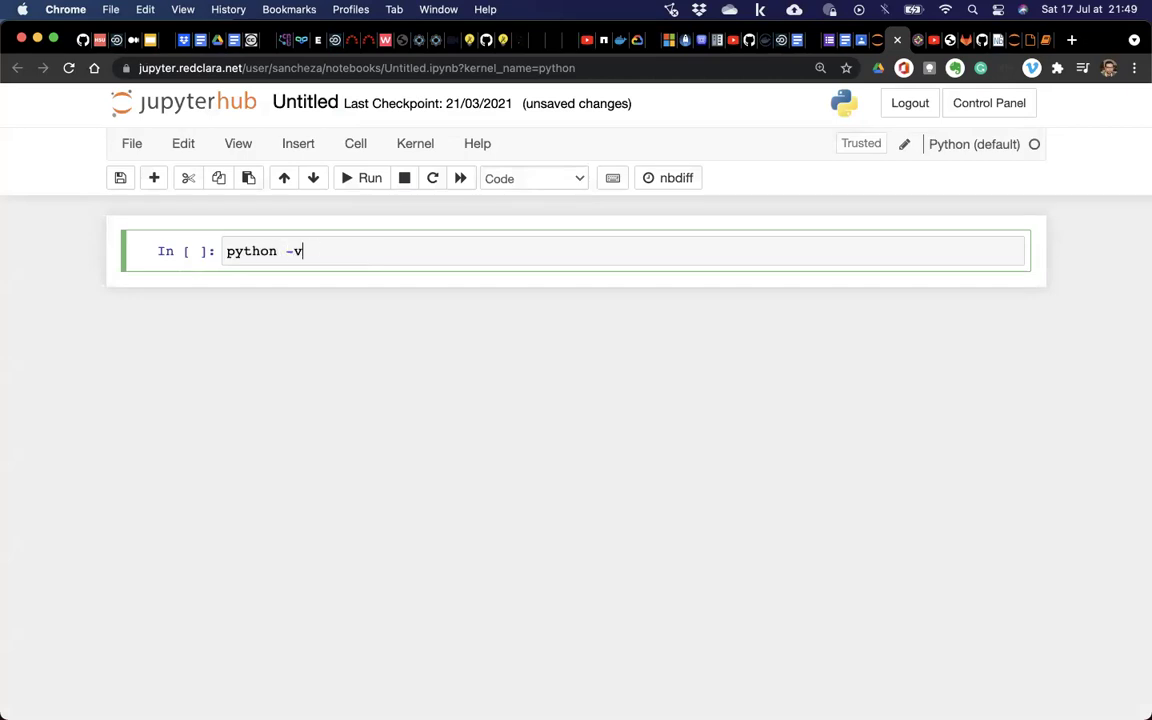
click(349, 177)
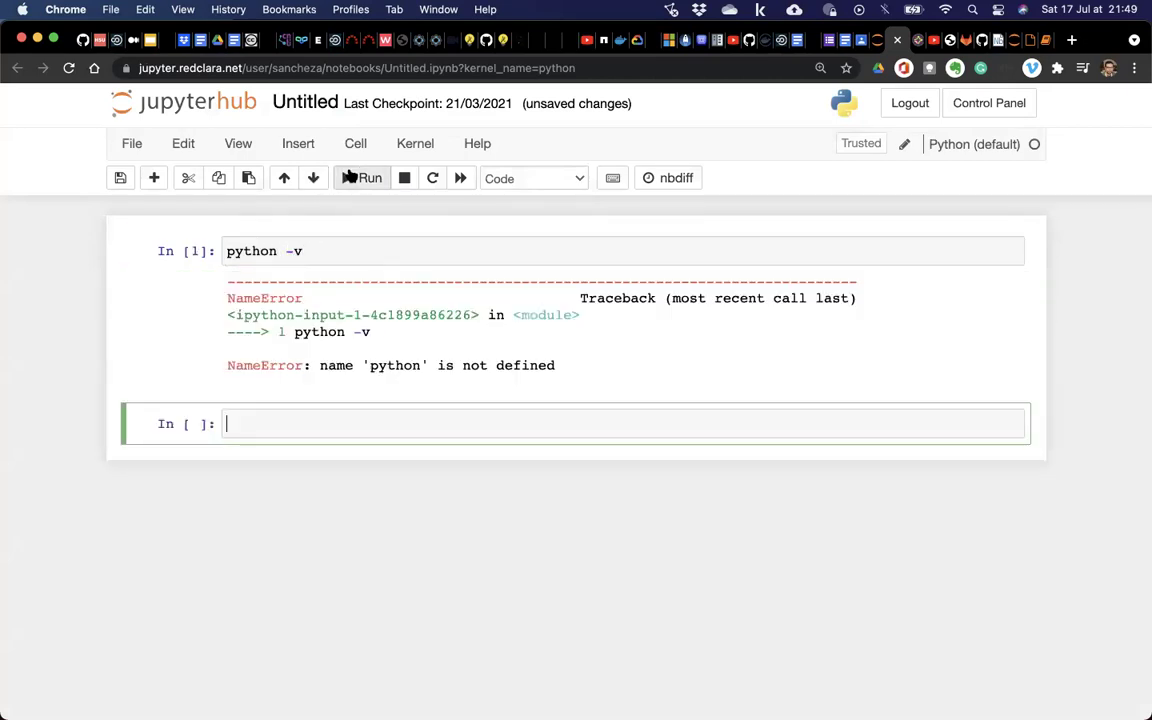
click(309, 251)
text(-)
click(342, 178)
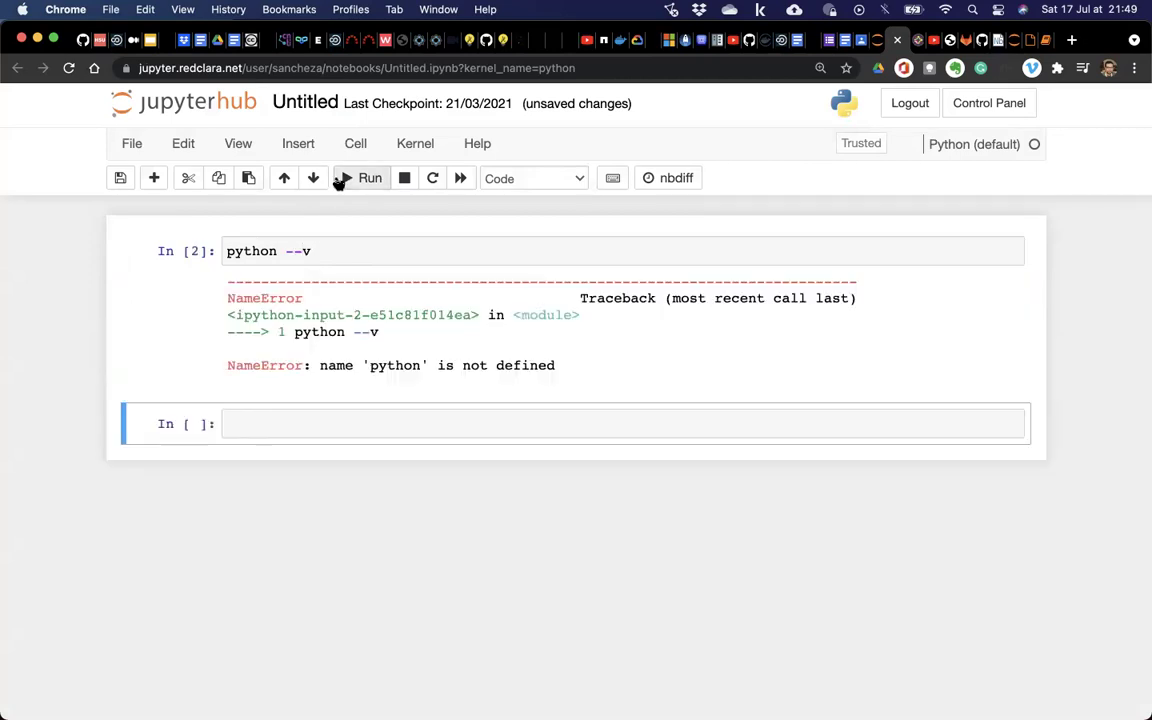
click(334, 259)
key(BackSpace)
key(BackSpace)
text(version)
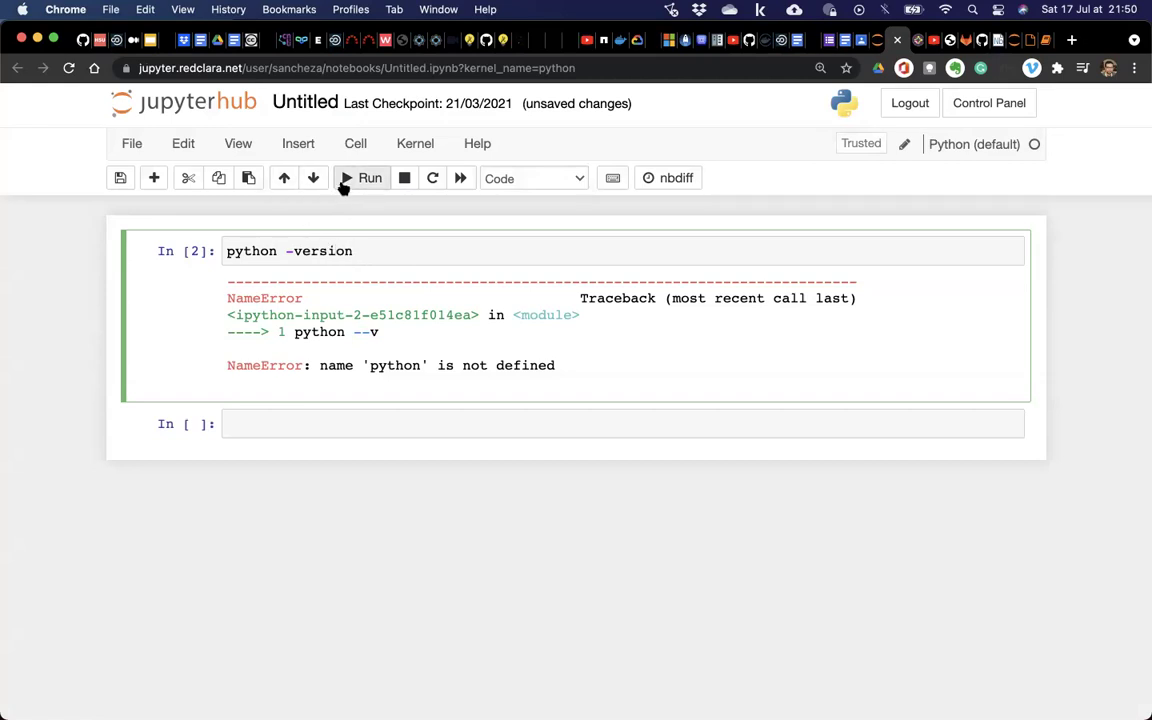
click(342, 180)
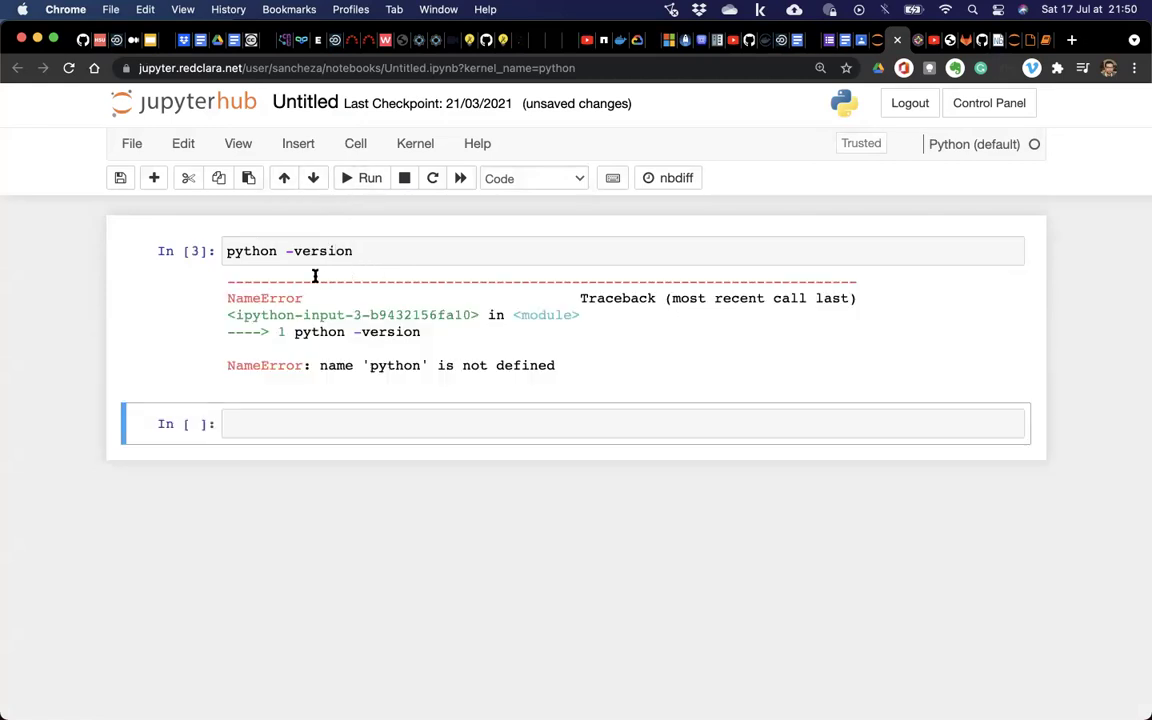
Delete the failed 'python -version' command from the cell and close the notebook tab.
drag(228, 253, 314, 252)
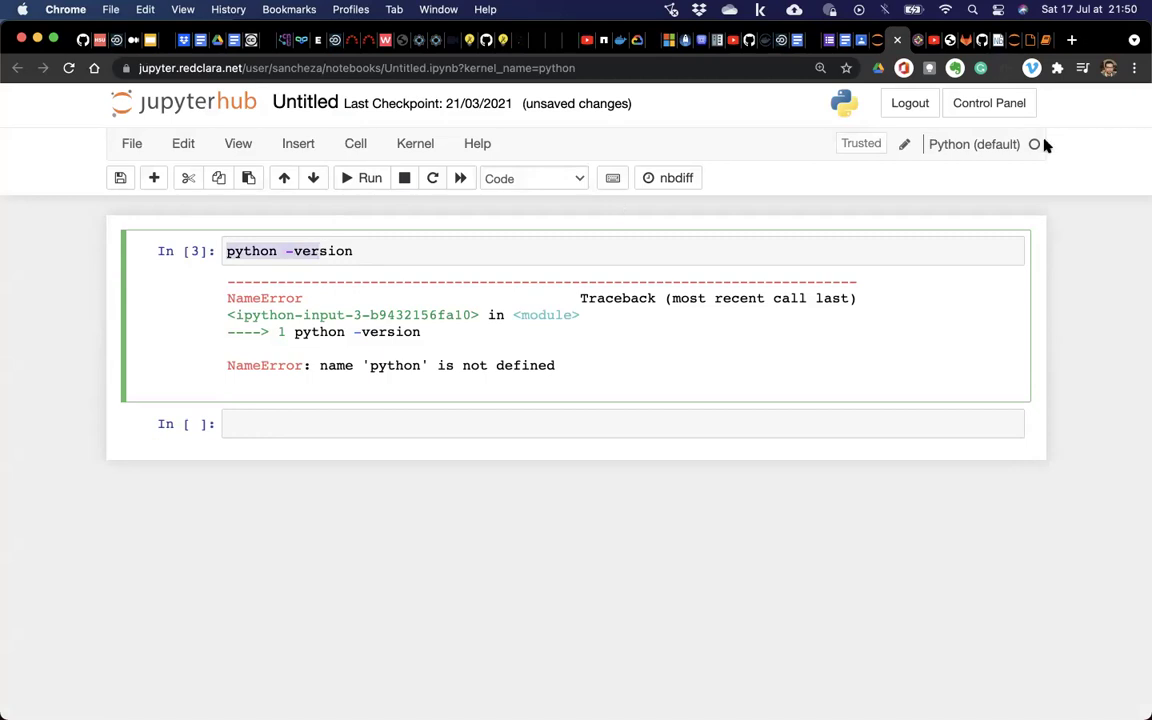
click(409, 257)
drag(409, 257, 231, 249)
key(BackSpace)
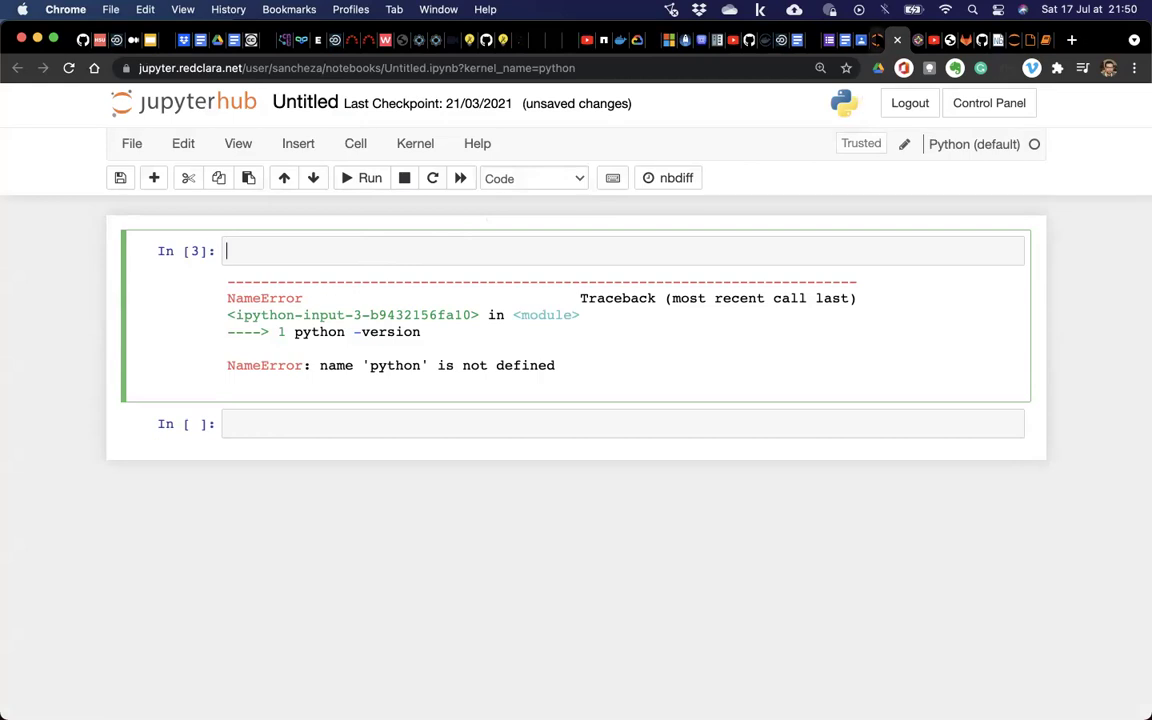
key(super+w)
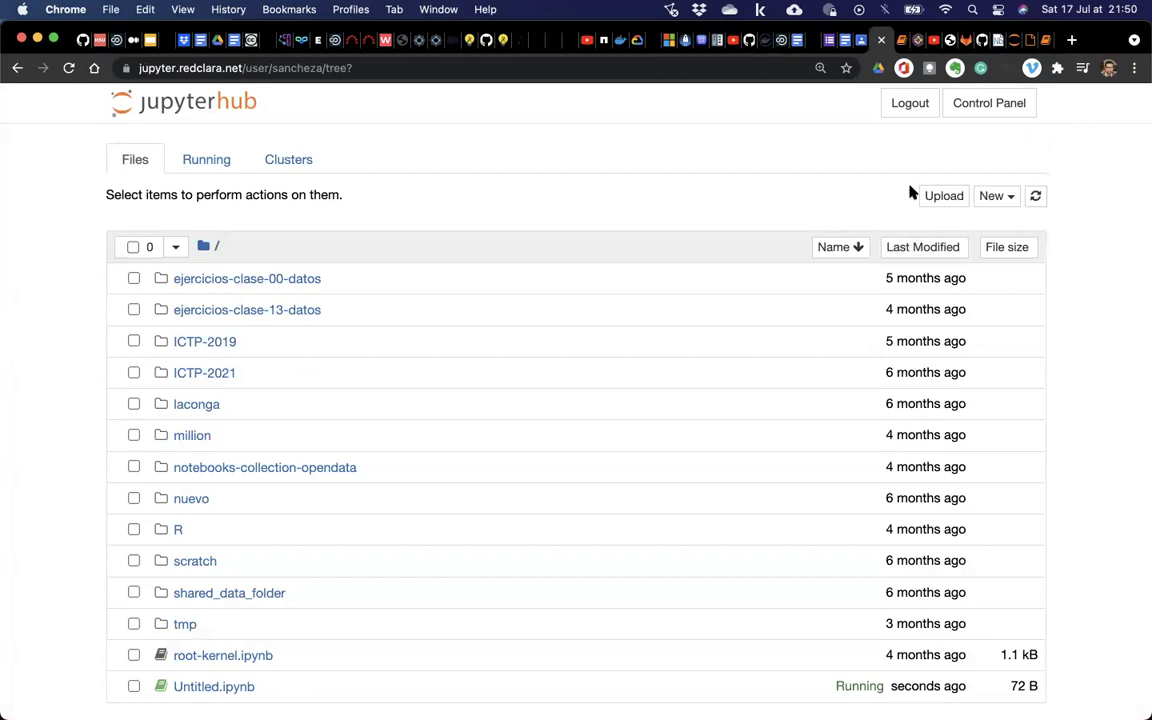
Quit WhatsApp from the Dock and switch over to the Binder 13-TeV-examples file listing tab.
click(996, 197)
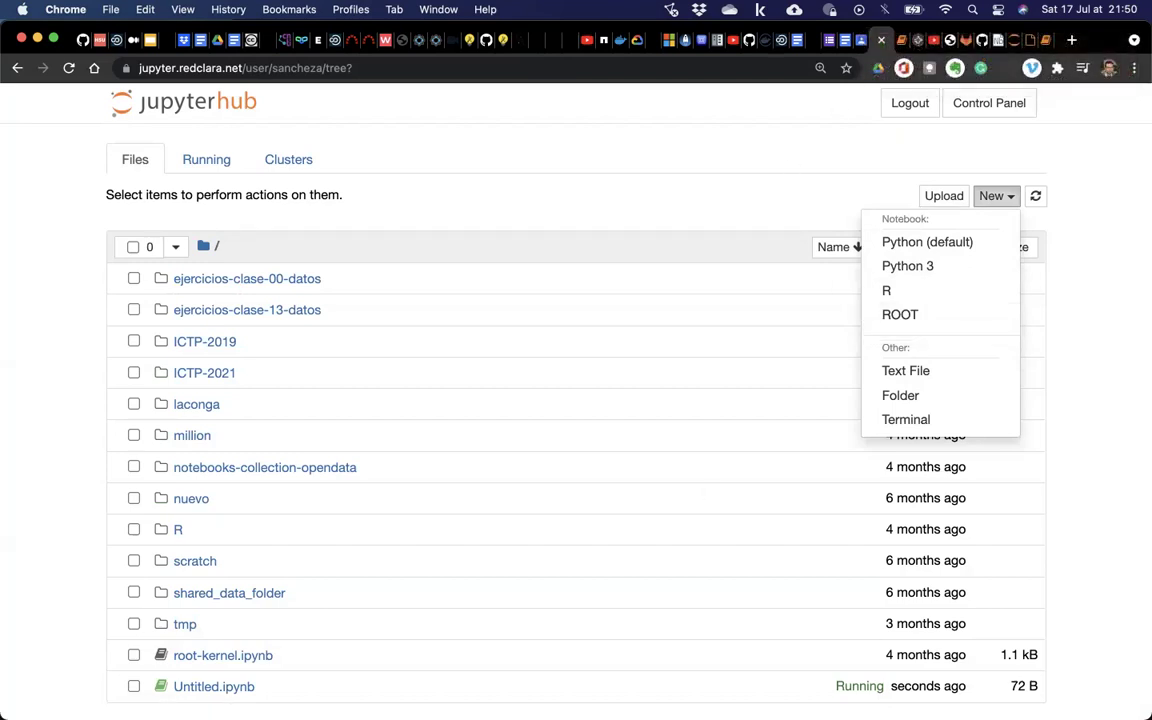
right_click(590, 698)
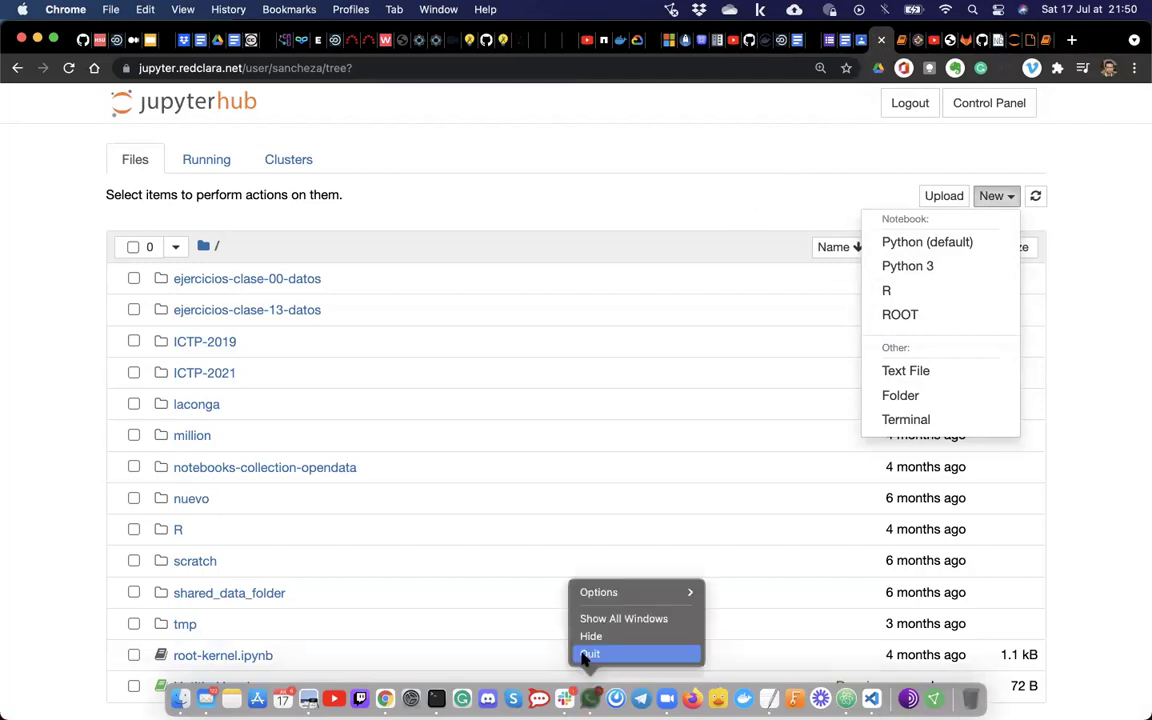
click(590, 654)
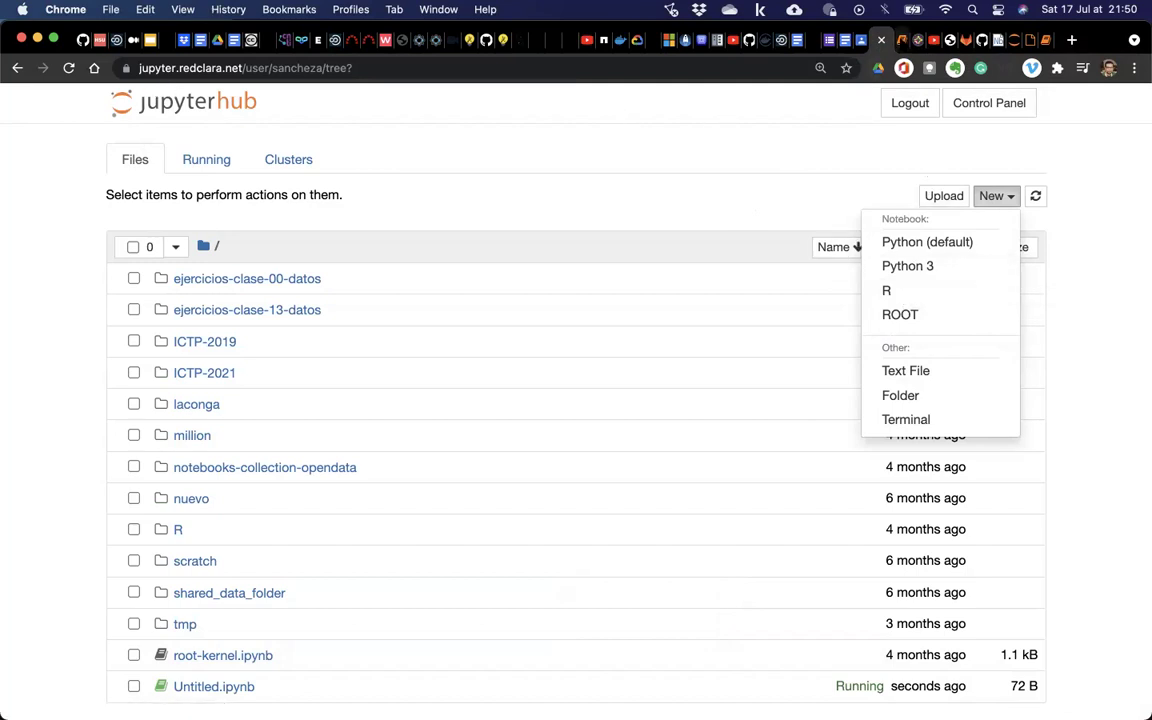
click(901, 40)
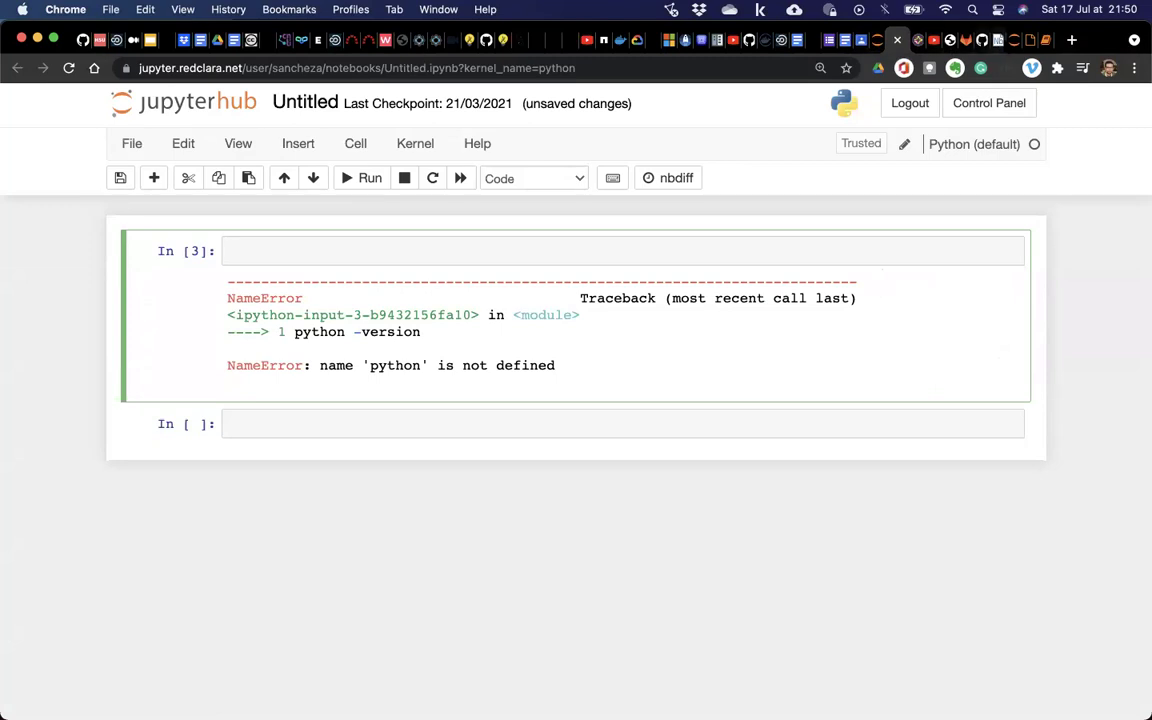
click(998, 40)
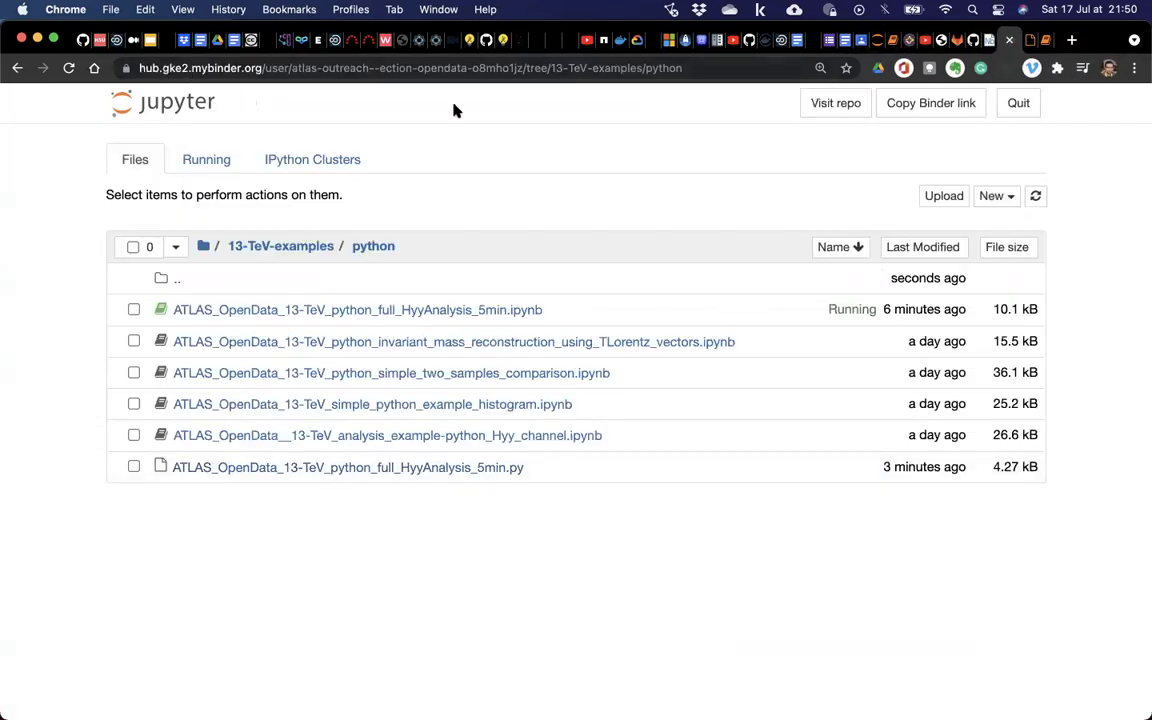
drag(175, 68, 281, 70)
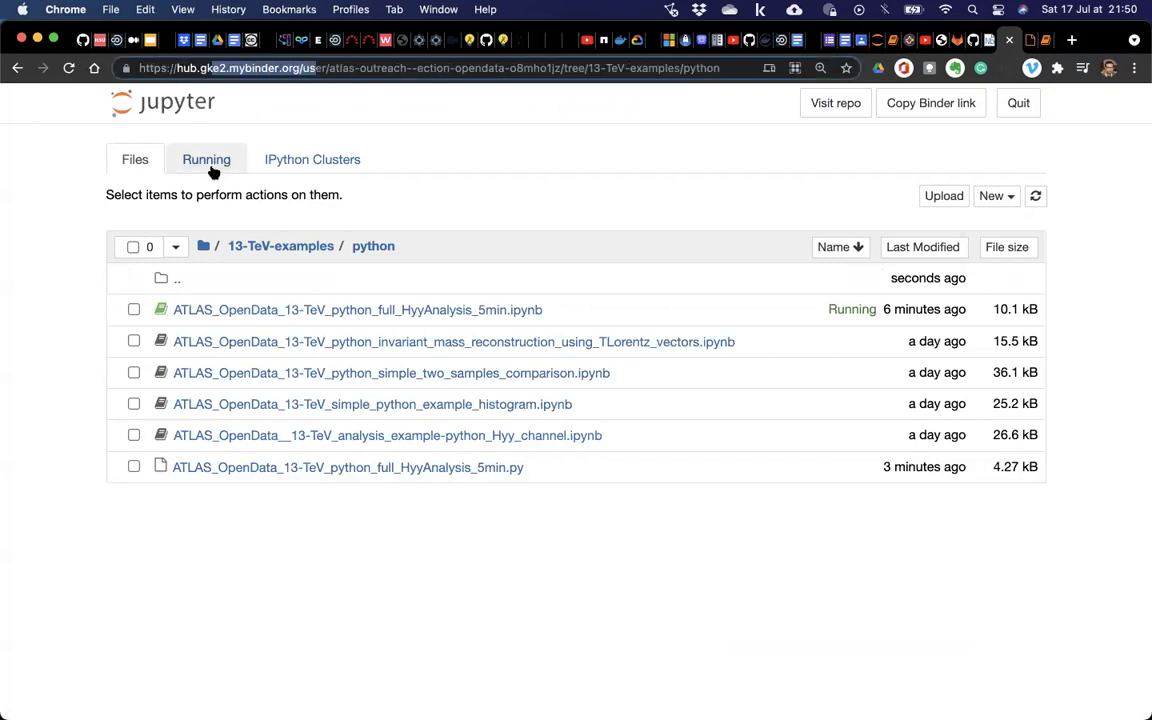
click(1017, 199)
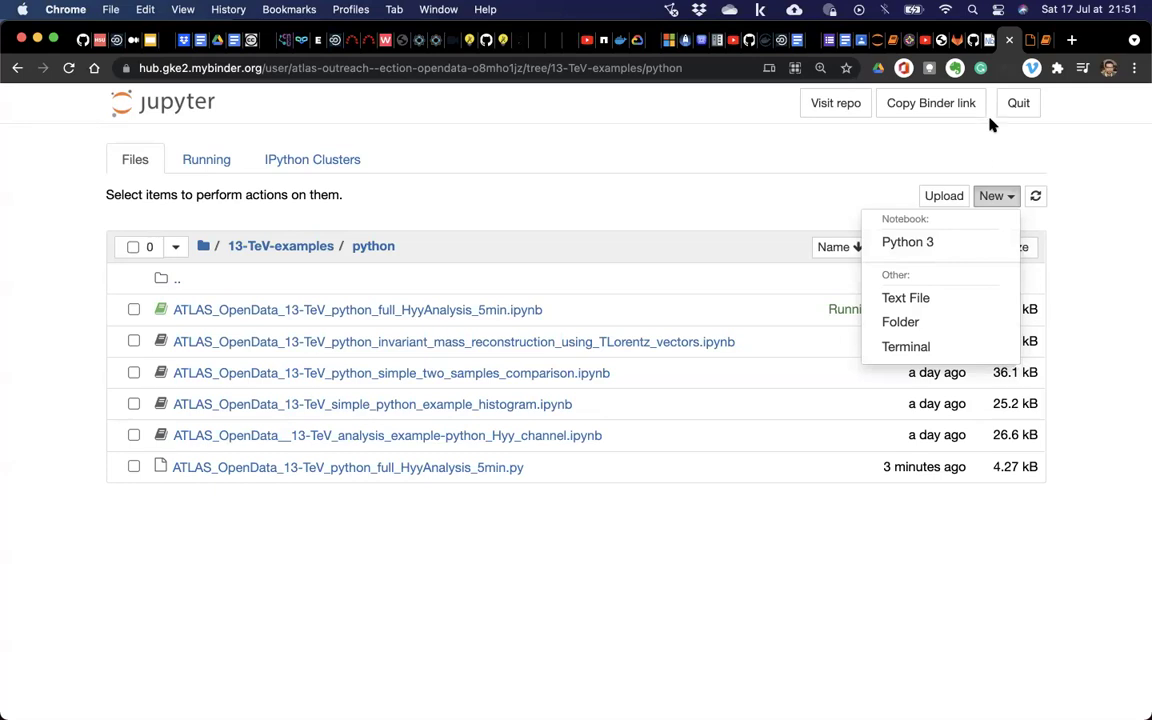
click(851, 178)
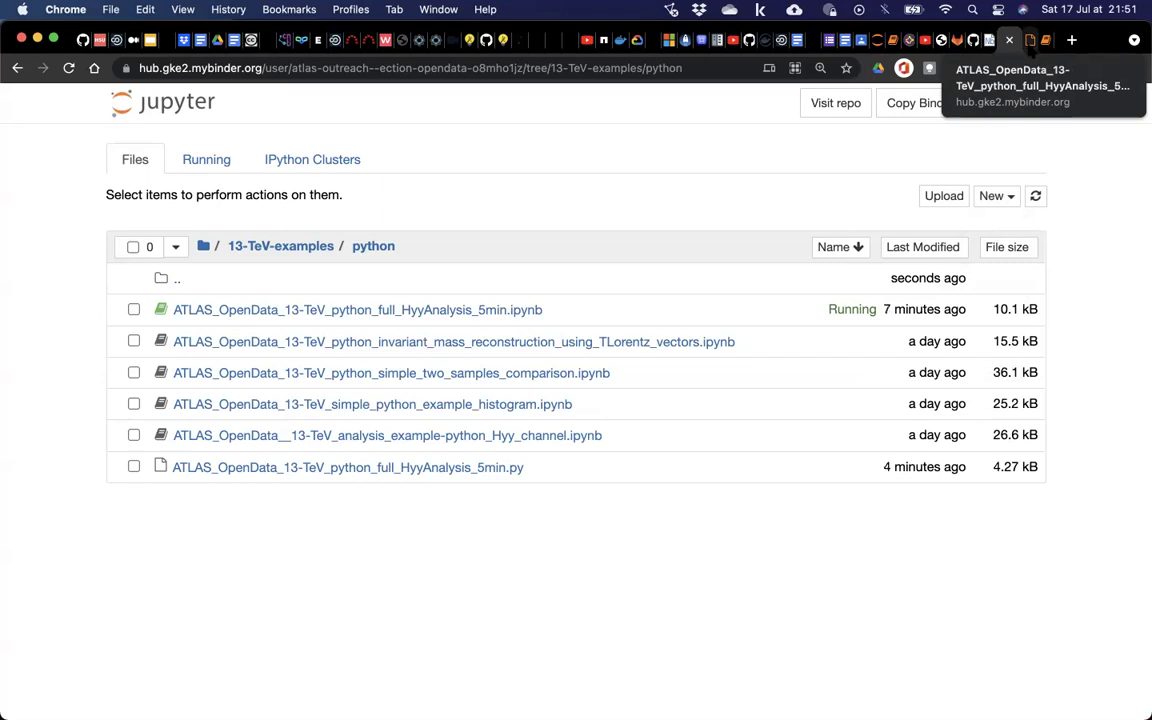
mouse_move(846, 712)
key(ctrl+Up)
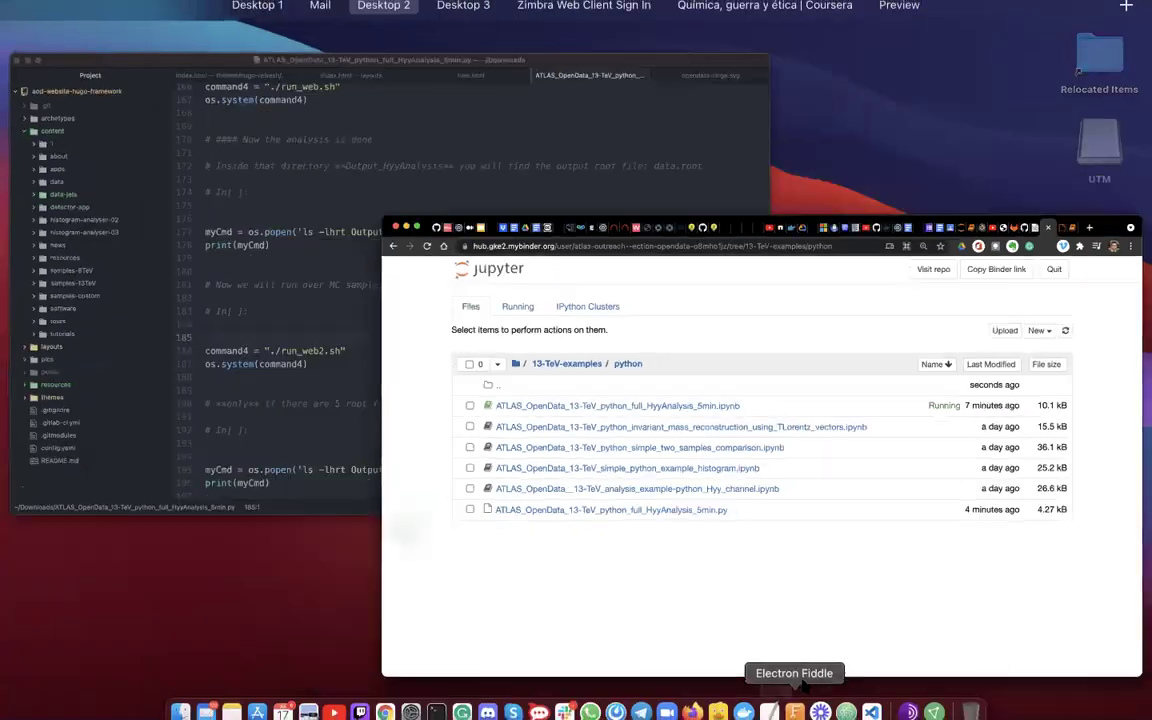
In Mission Control, move the VS Code tools window onto the Jupyter page's desktop and bring it forward.
key(ctrl+Up)
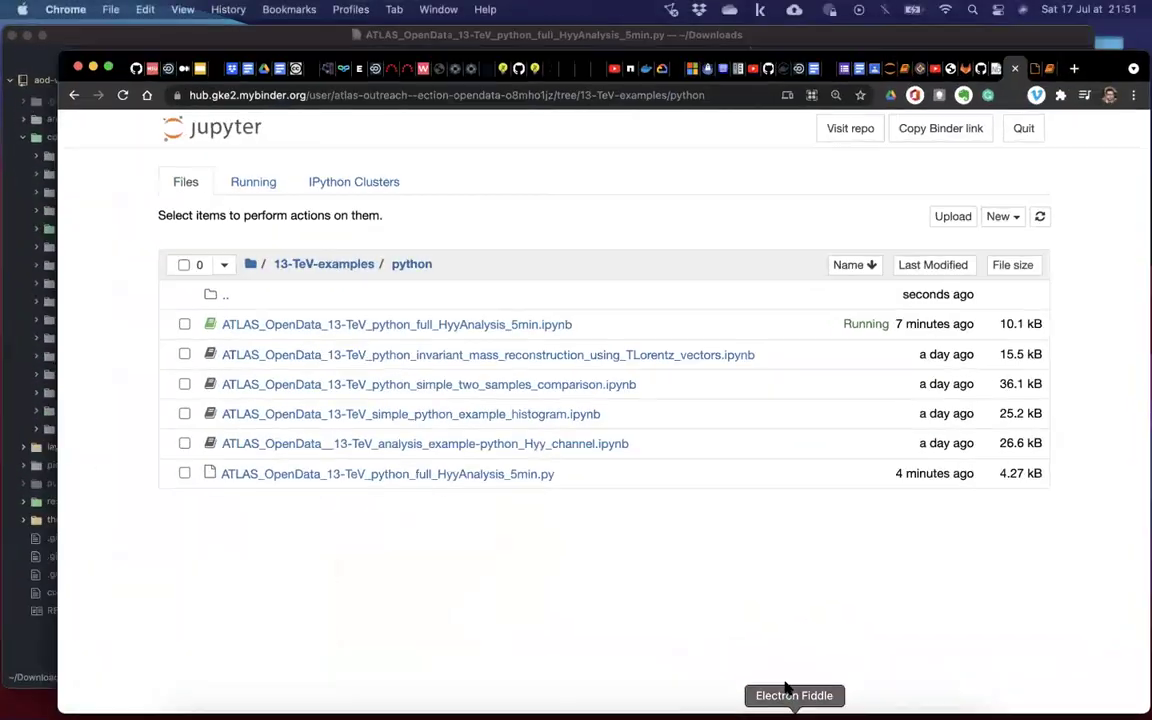
key(ctrl+Up)
mouse_move(458, 18)
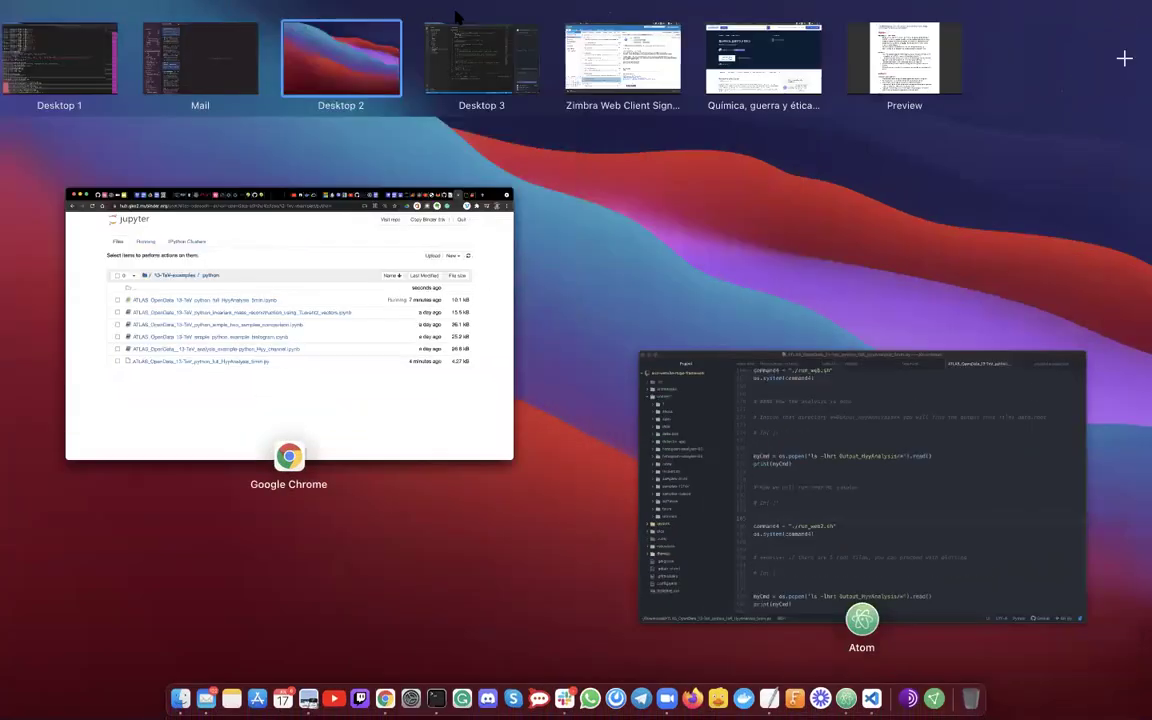
click(460, 40)
key(ctrl+Up)
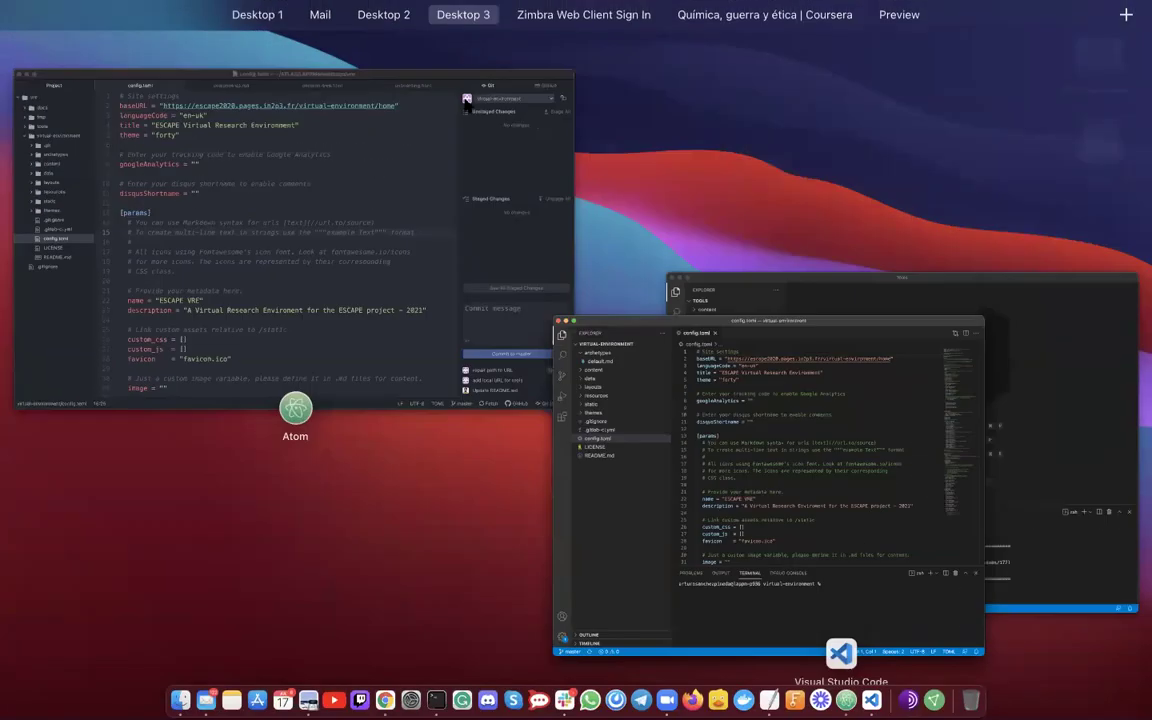
mouse_move(398, 8)
drag(398, 8, 918, 315)
click(476, 45)
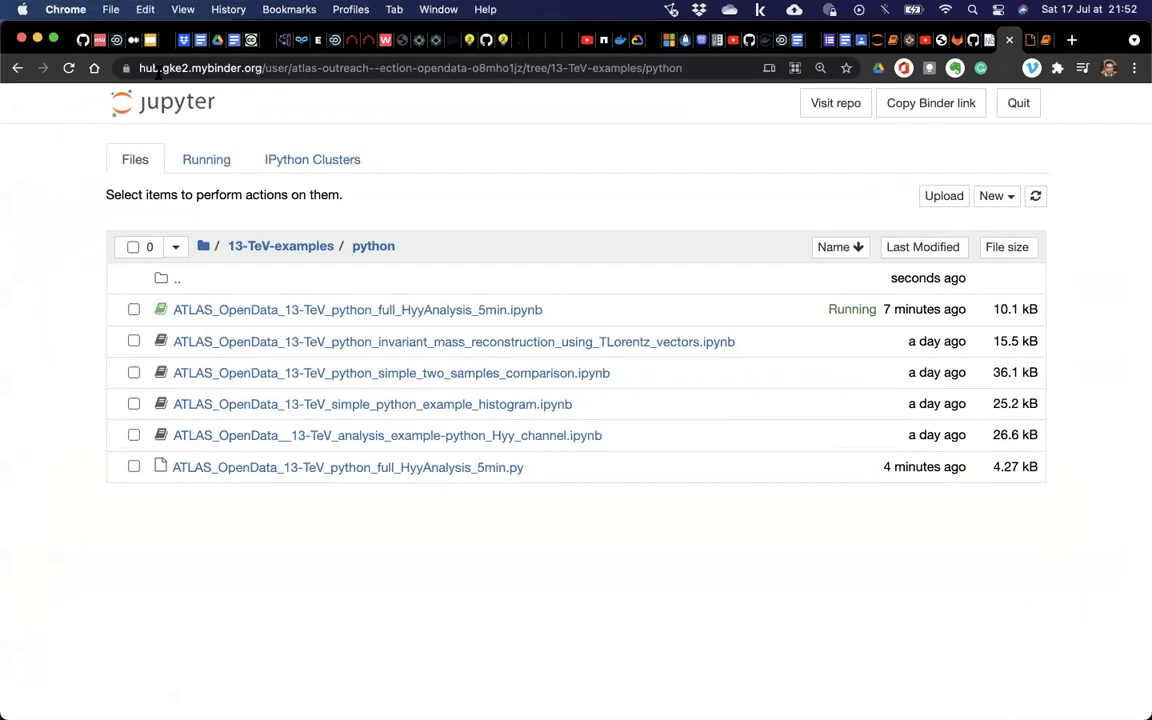
key(ctrl+Up)
click(870, 215)
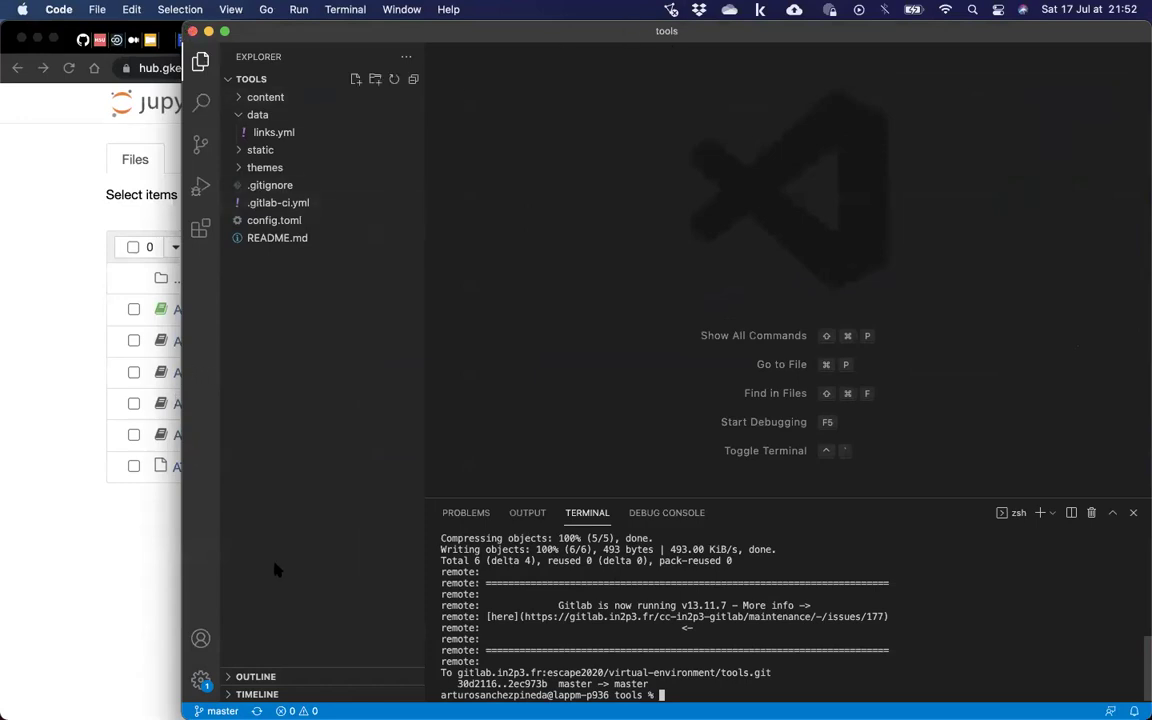
Close a blank Untitled-1 file and drag the VS Code window's left edge further left.
key(super+n)
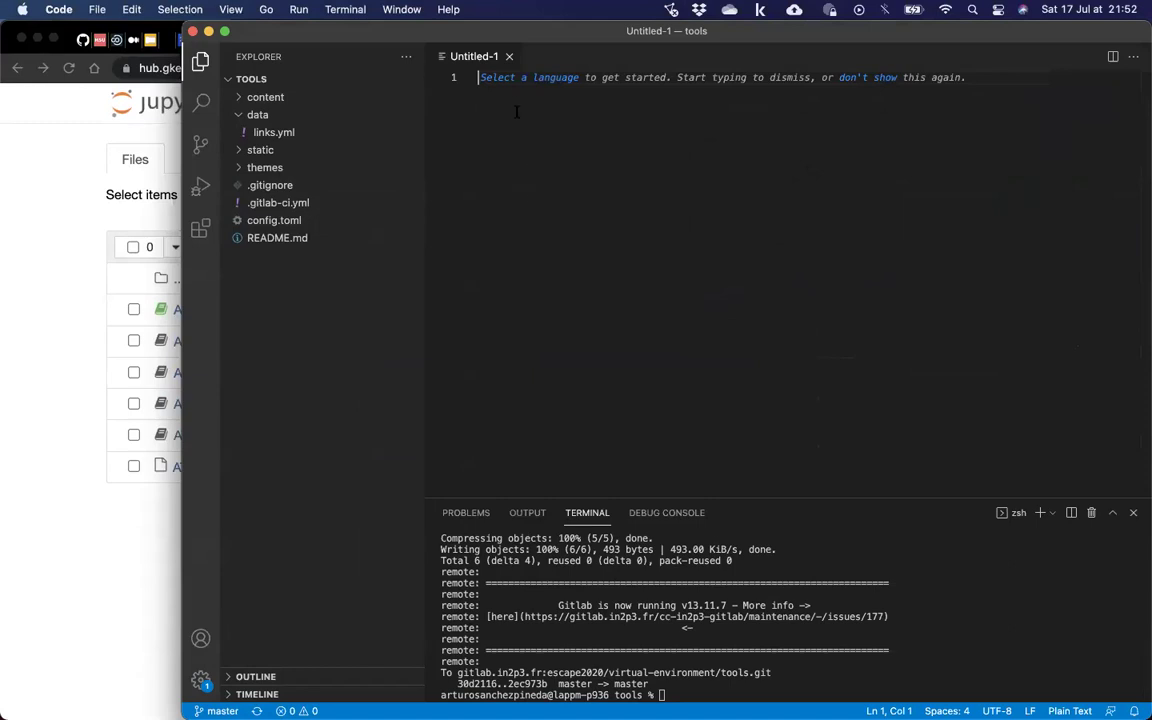
click(509, 57)
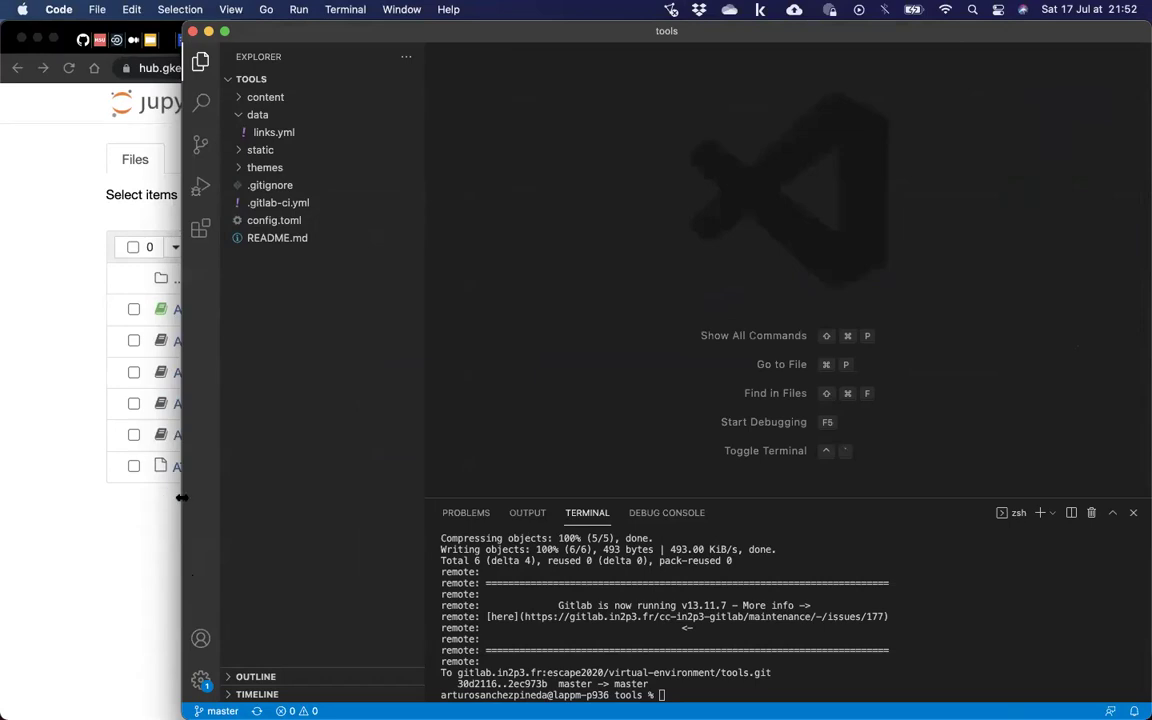
drag(153, 512, 108, 512)
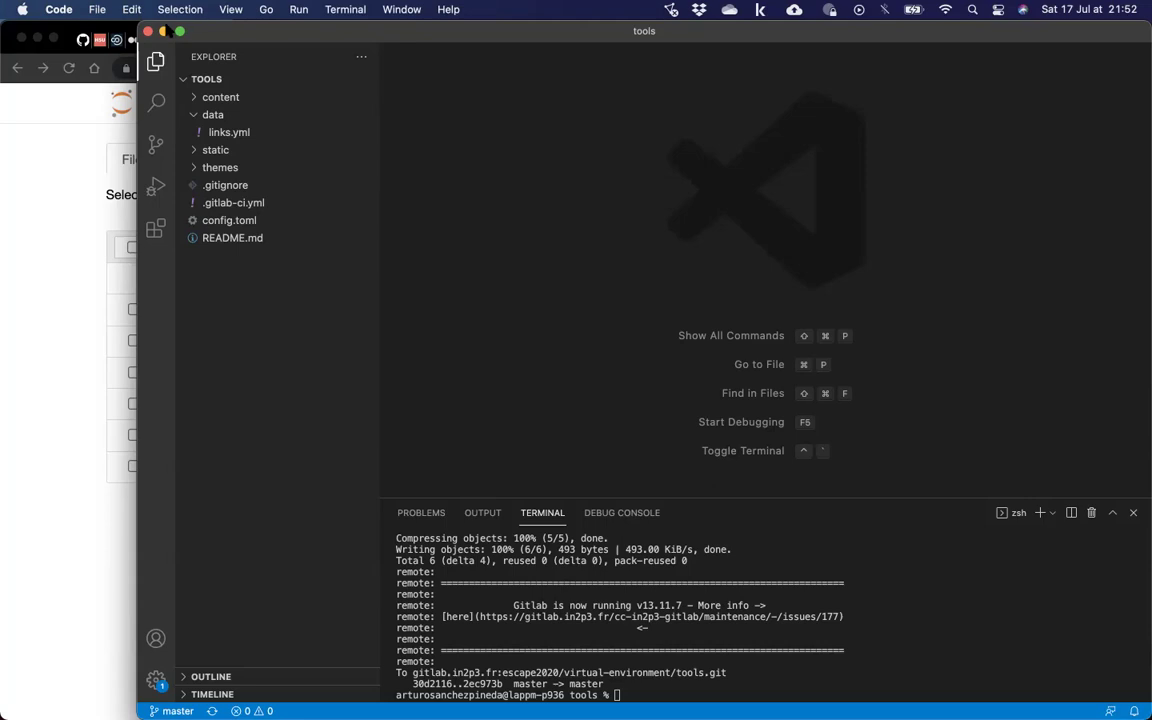
Open ATLAS_OpenData_13-TeV_python_full_HyyAnalysis_5min.py from Downloads, trusting it in the editor.
click(96, 9)
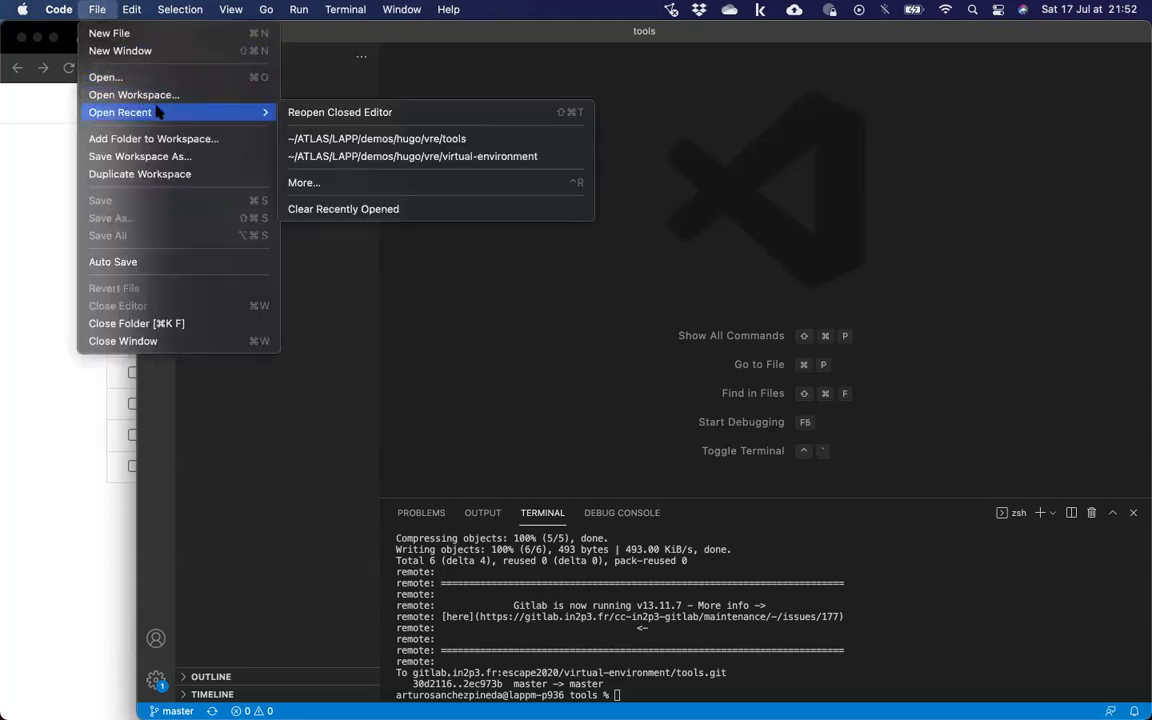
click(140, 80)
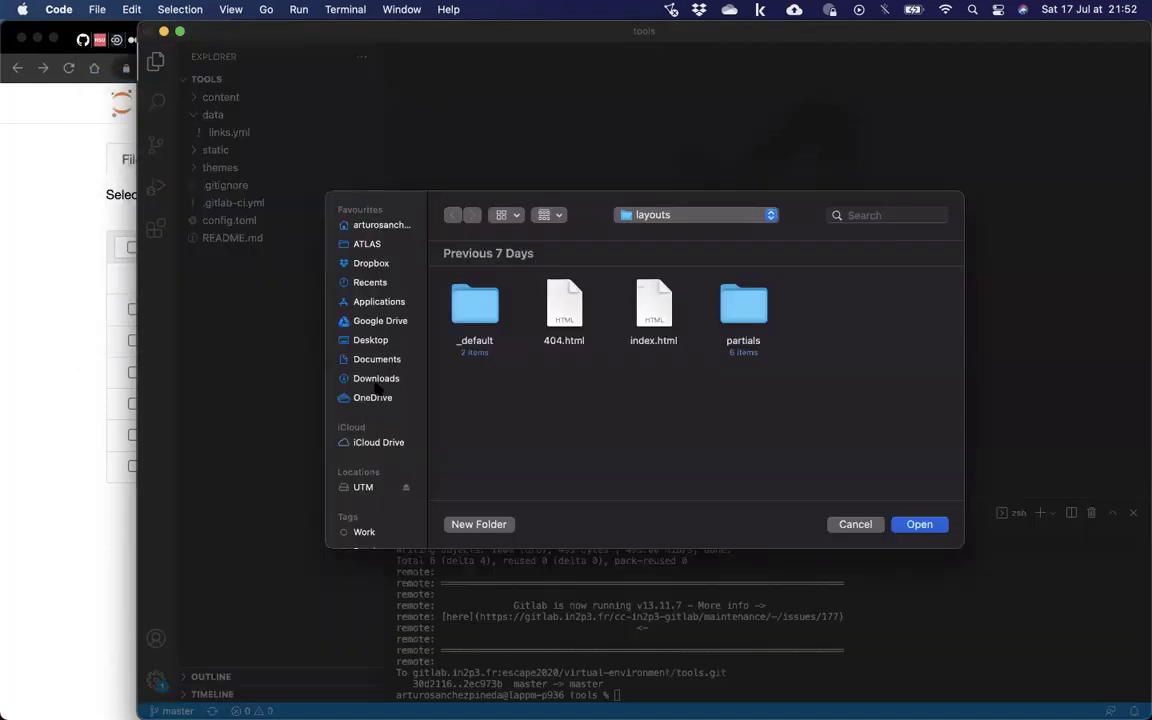
click(376, 378)
click(440, 305)
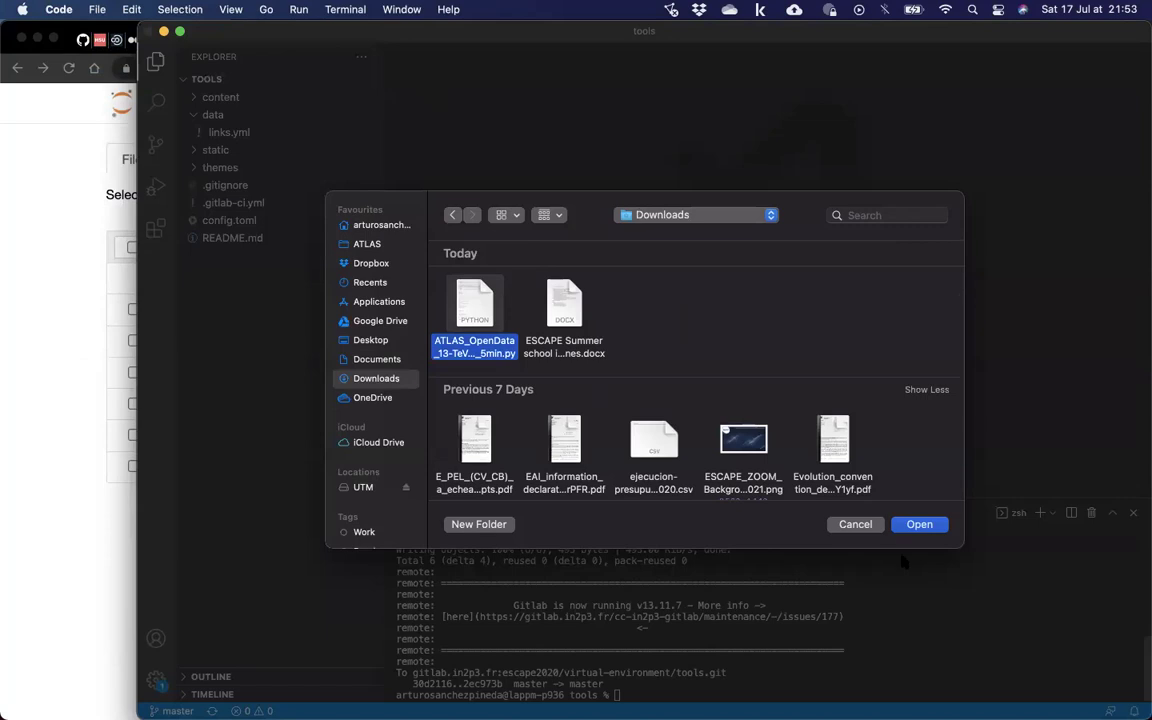
click(905, 525)
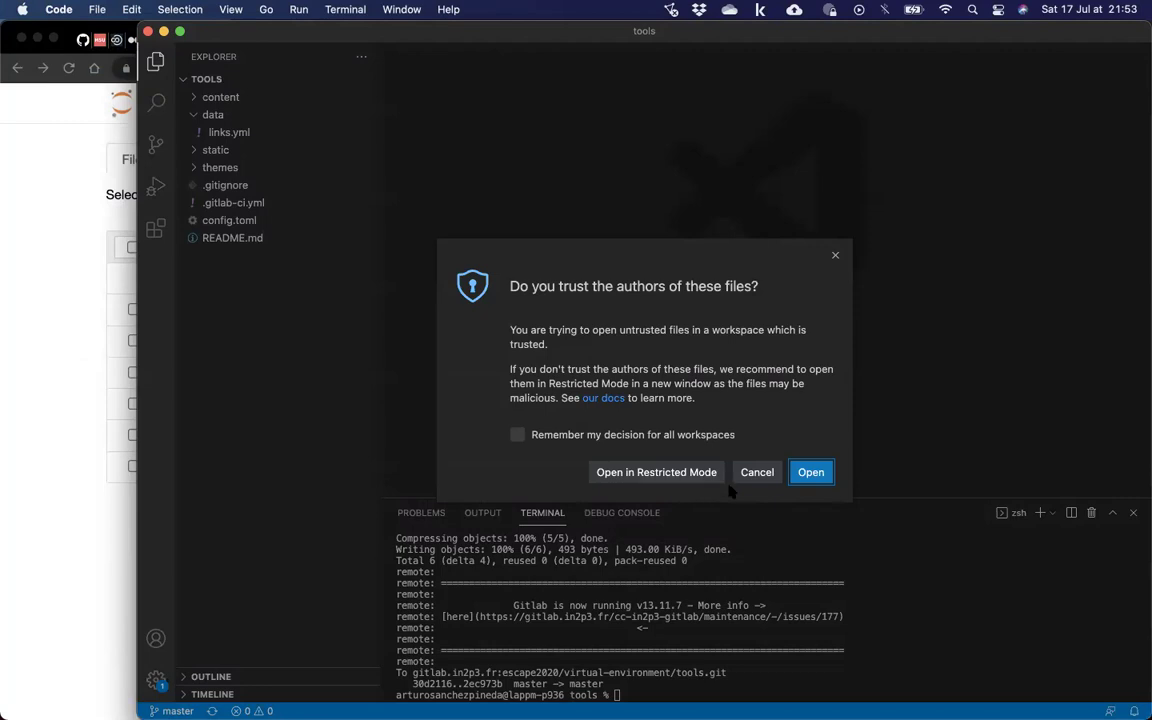
click(802, 472)
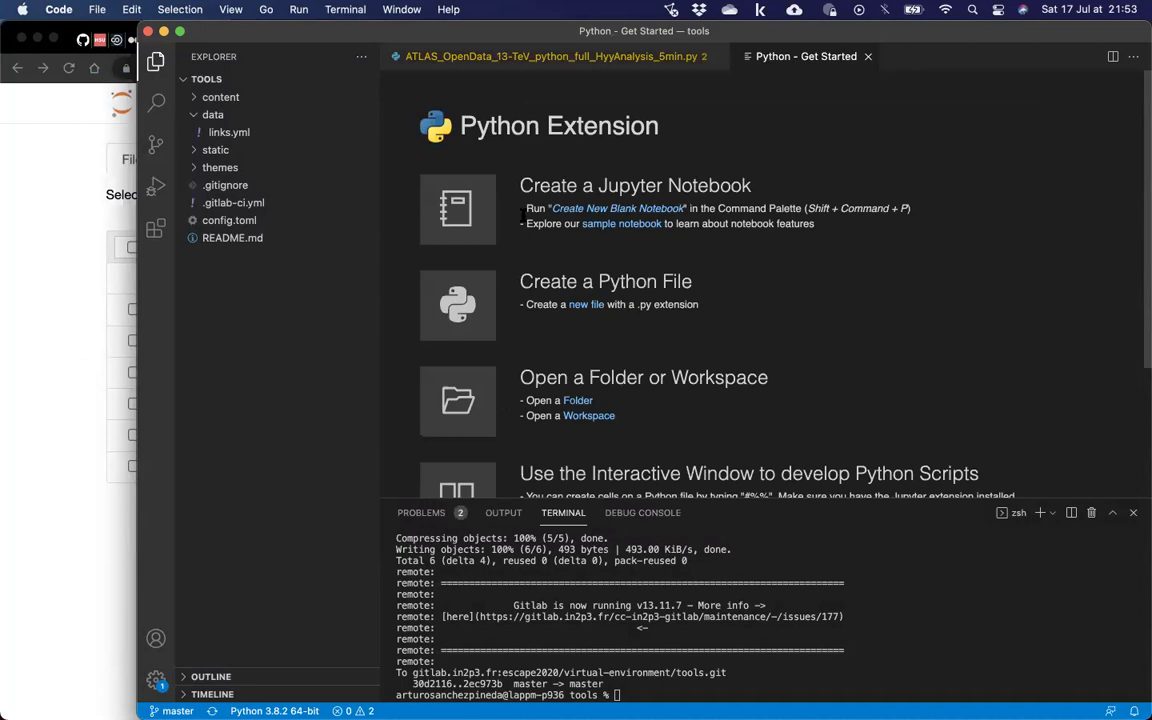
Start a Save As from the File menu, then return to the script's code.
click(100, 11)
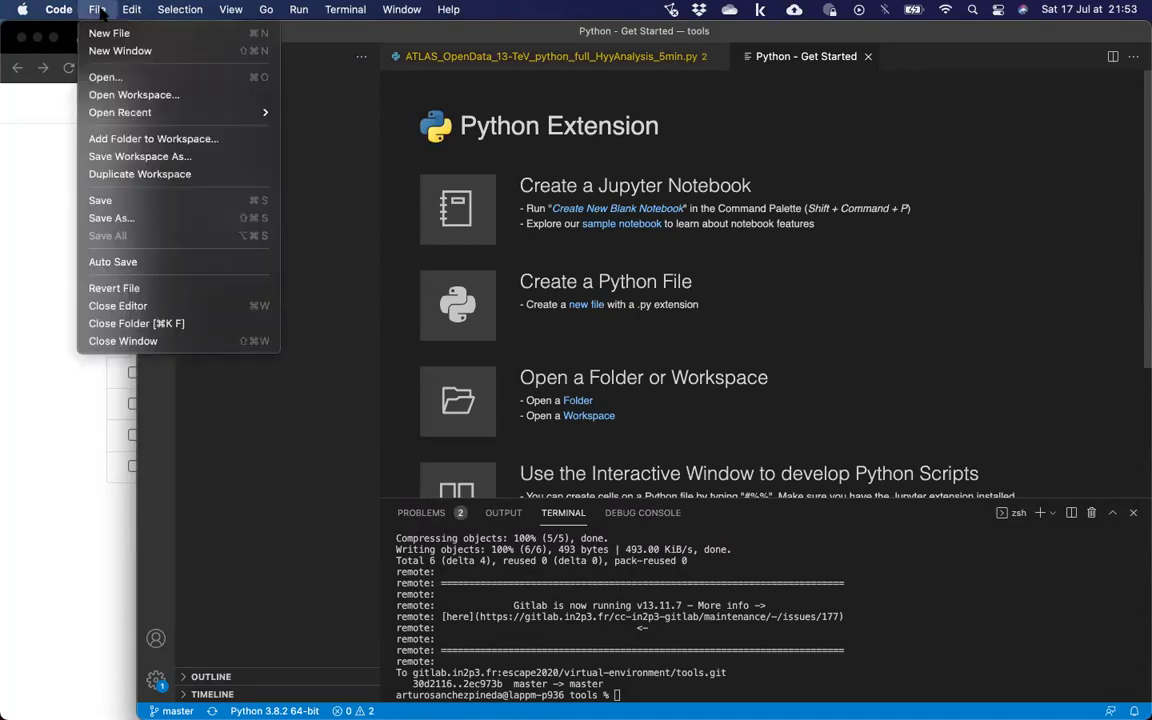
click(118, 217)
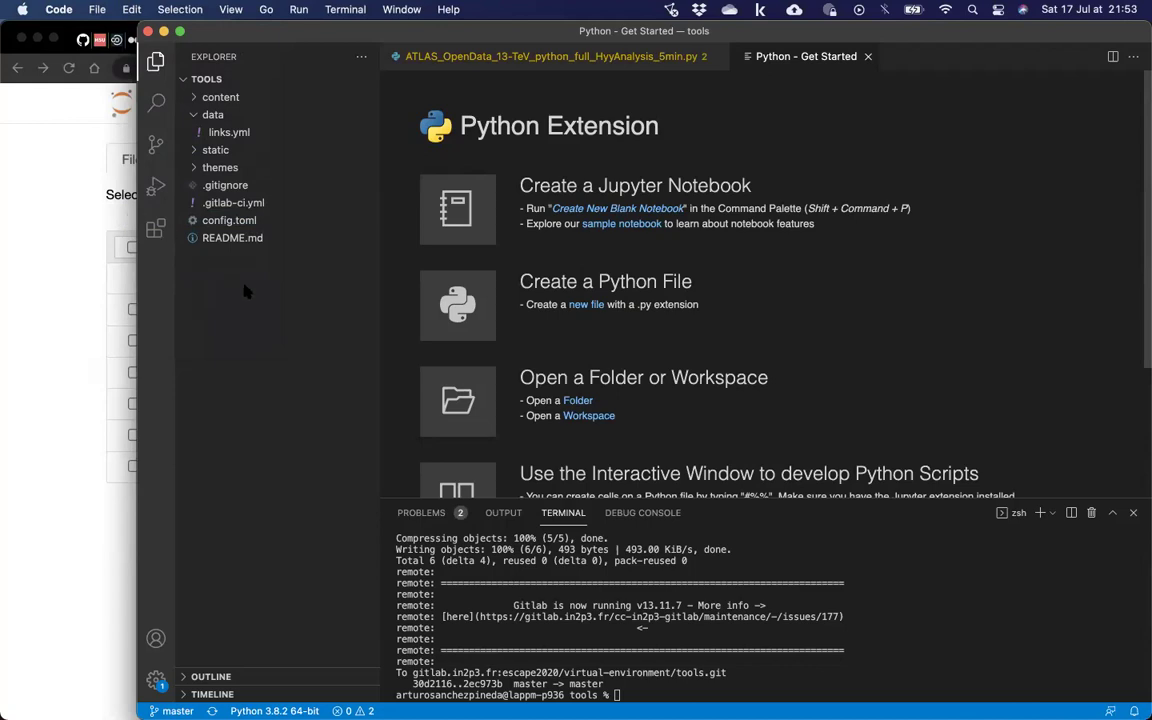
click(564, 58)
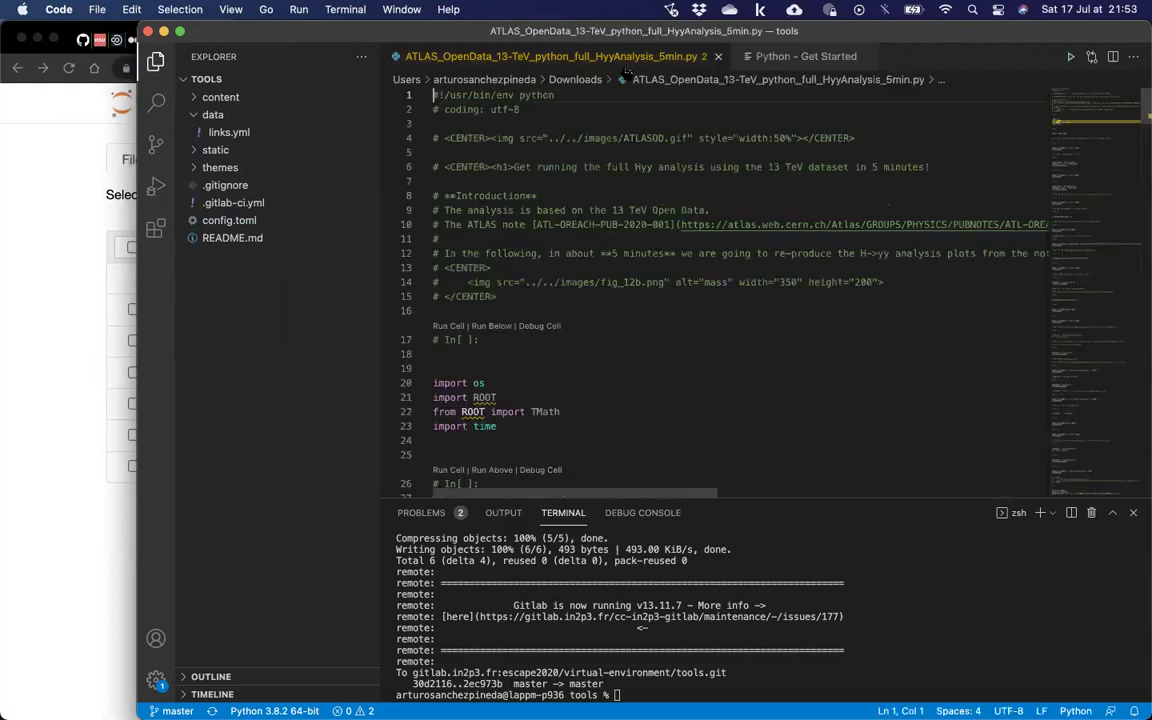
Save the HyyAnalysis script via Save As with the Jupyter format, creating the .ipynb in Downloads.
click(92, 9)
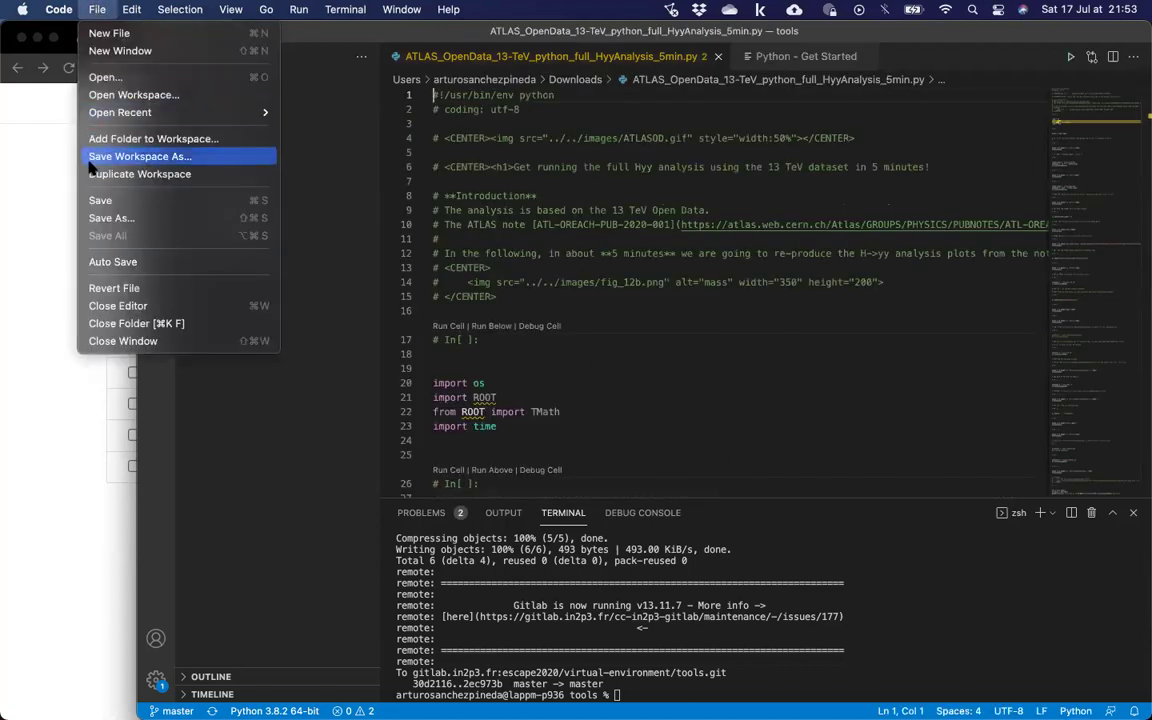
click(120, 224)
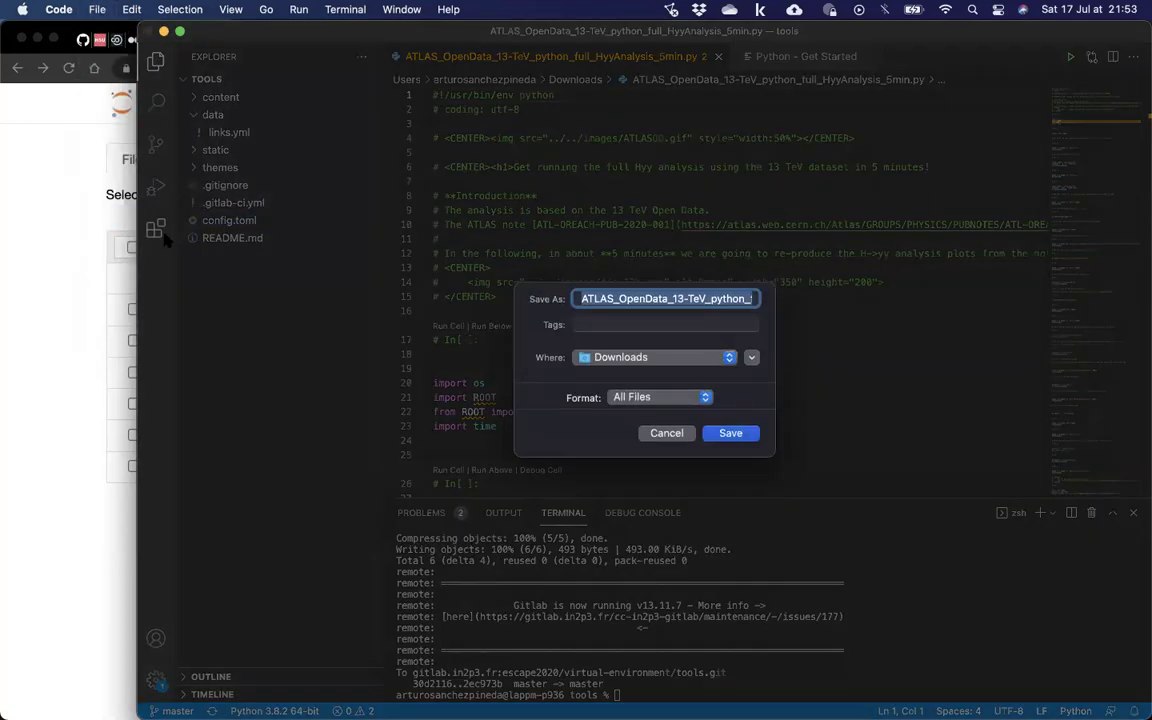
click(643, 398)
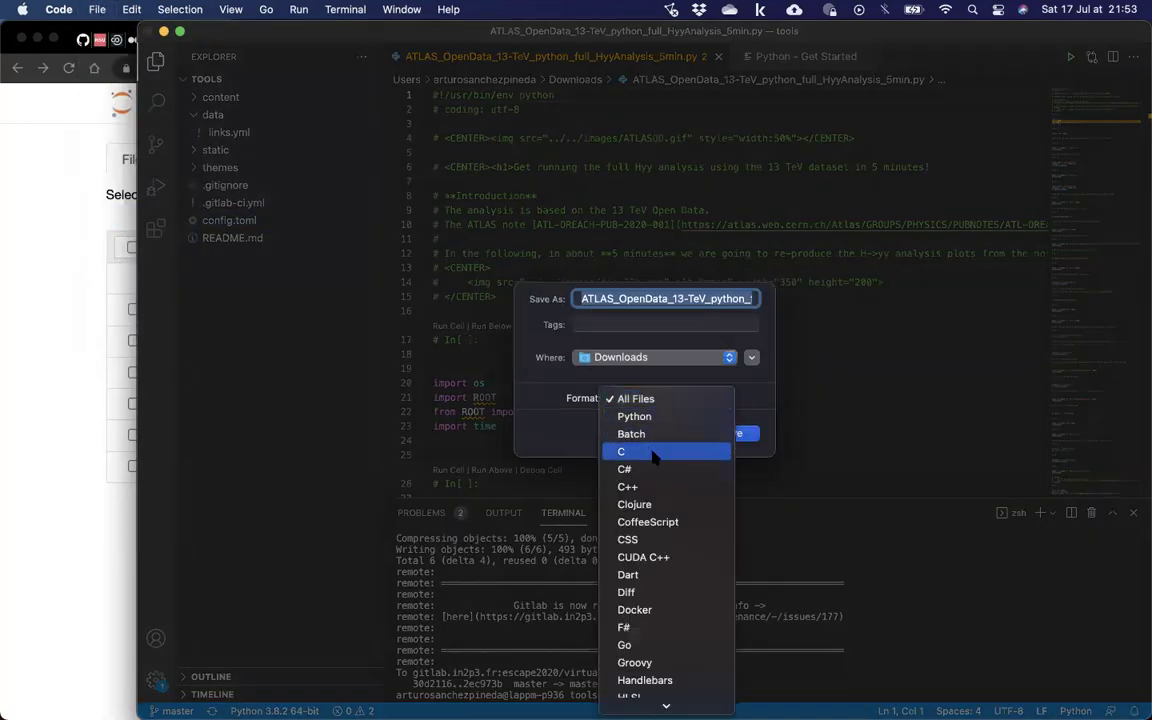
scroll(666, 640, down, 10)
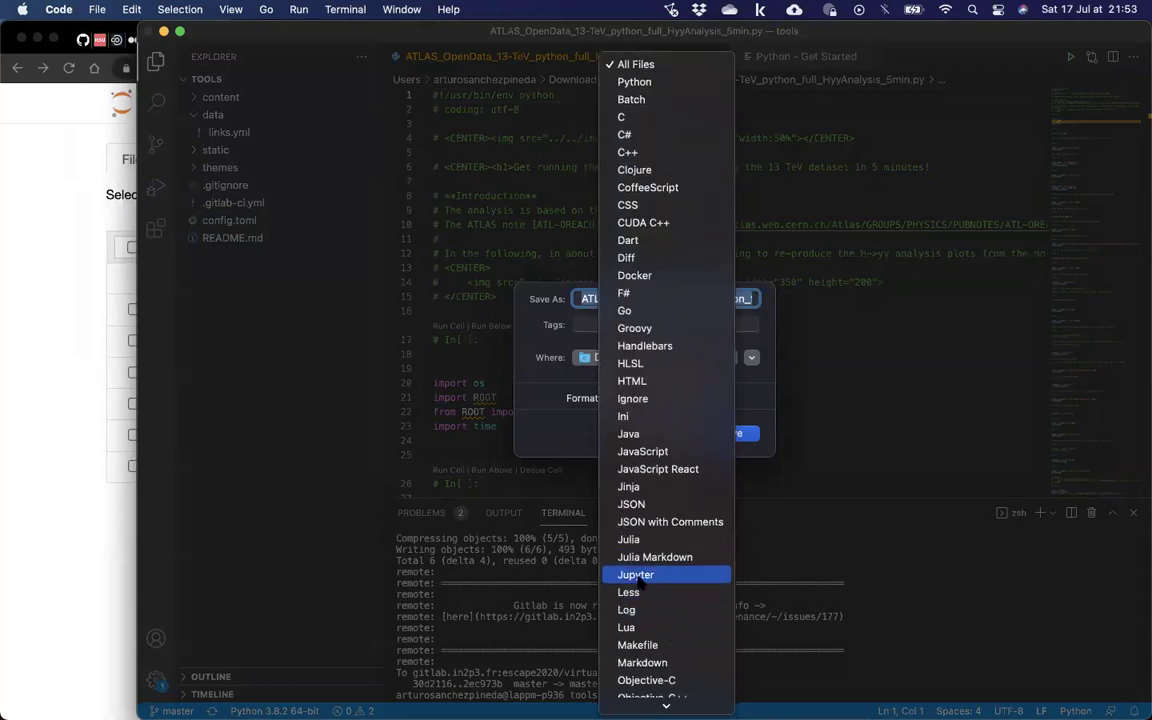
click(637, 578)
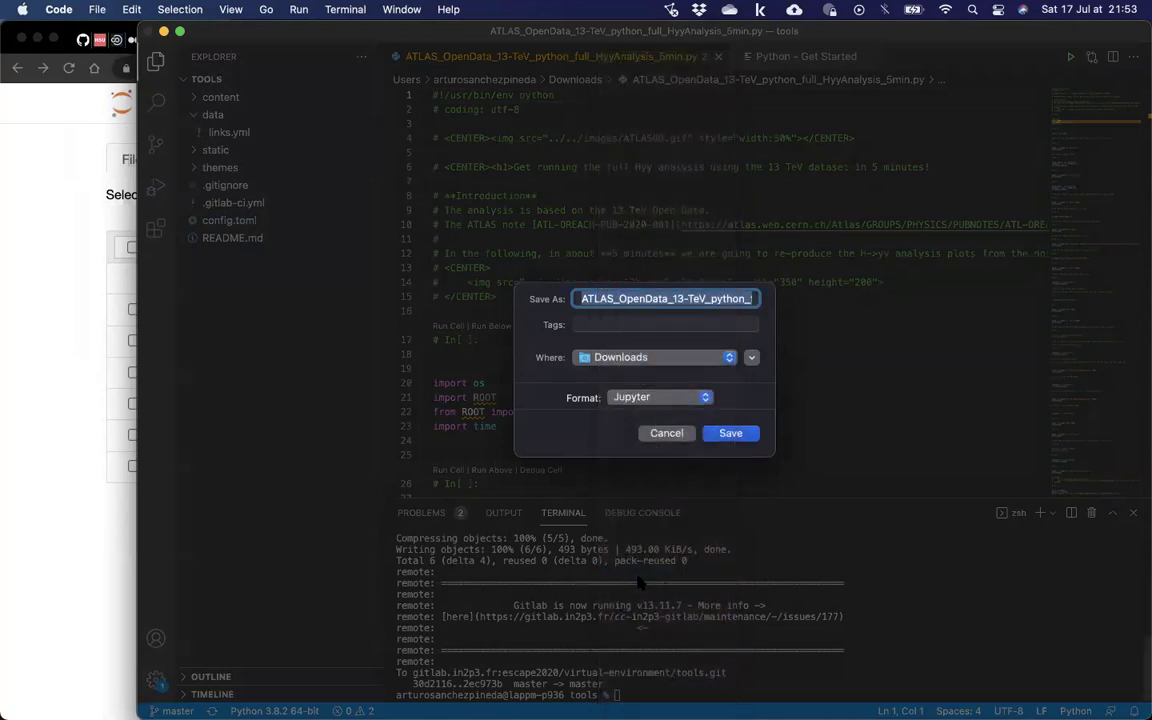
click(732, 433)
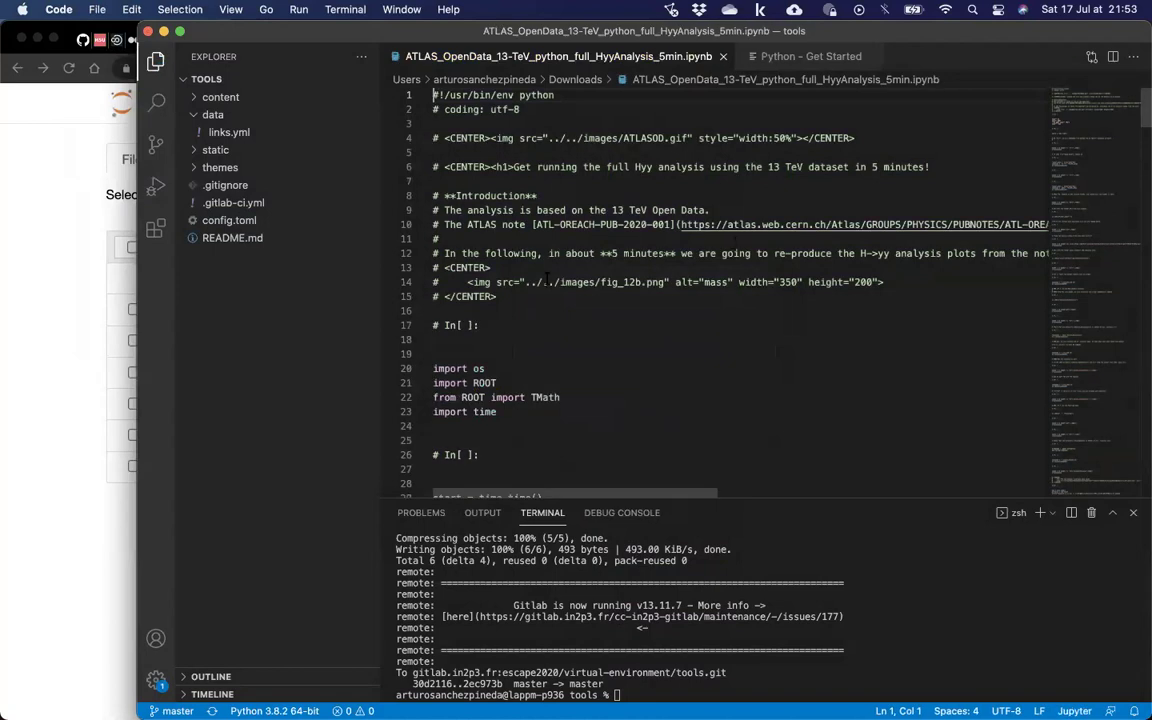
Scroll through the new notebook and bring the Jupyter file browser to the front.
scroll(480, 272, down, 7)
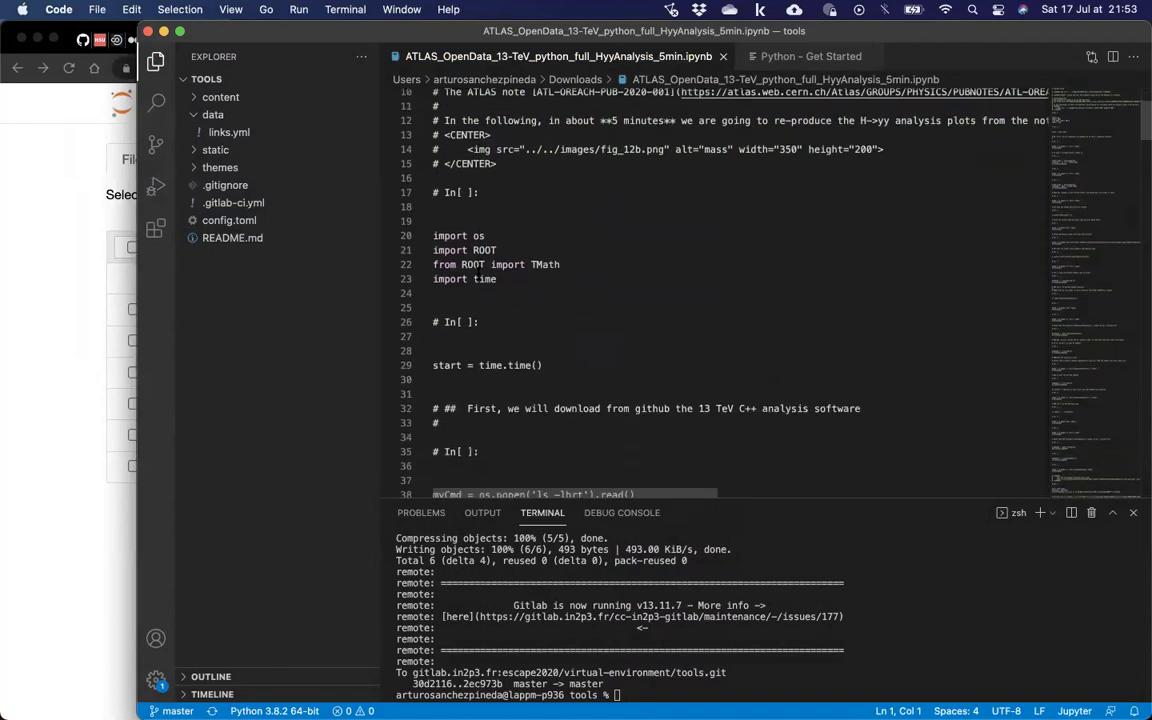
scroll(478, 272, down, 9)
scroll(450, 260, up, 15)
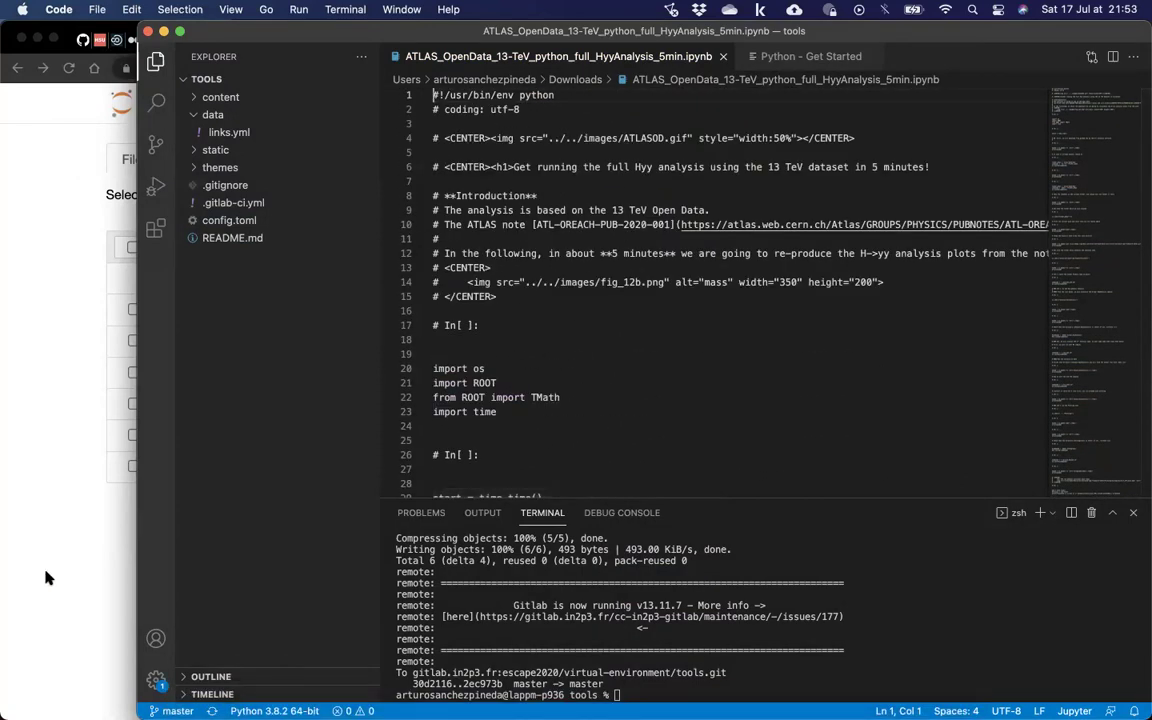
click(43, 341)
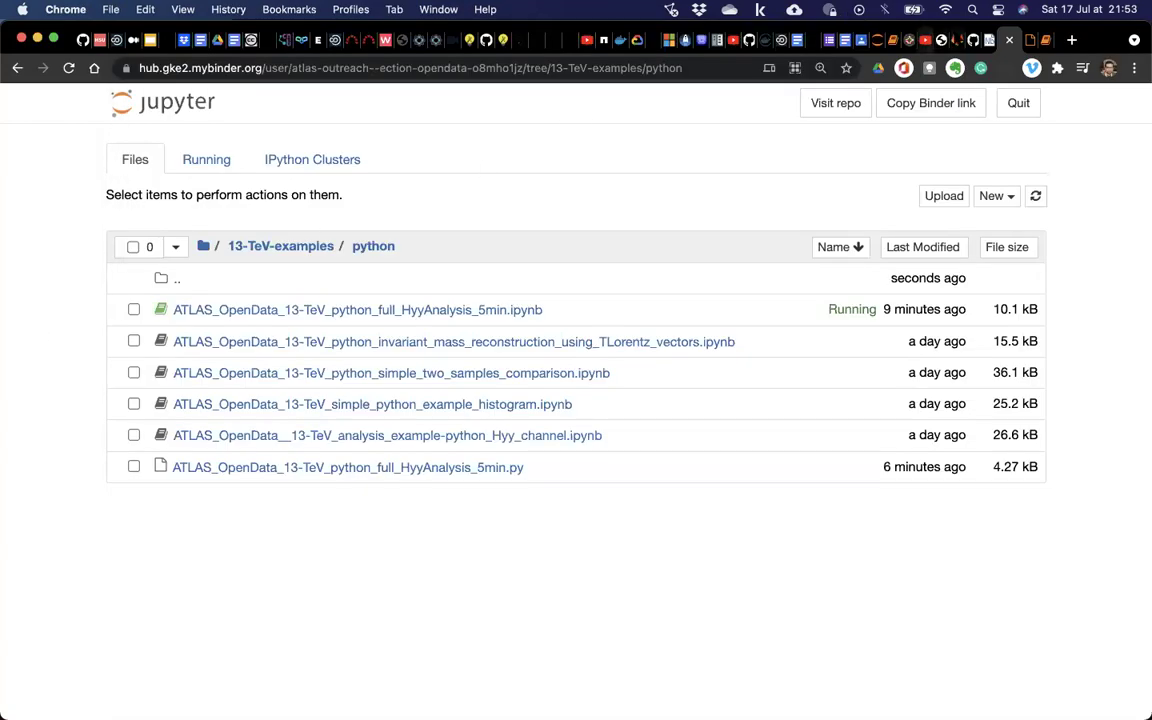
Go to the Binder 13-TeV-examples file list and move up to the root folder.
click(872, 40)
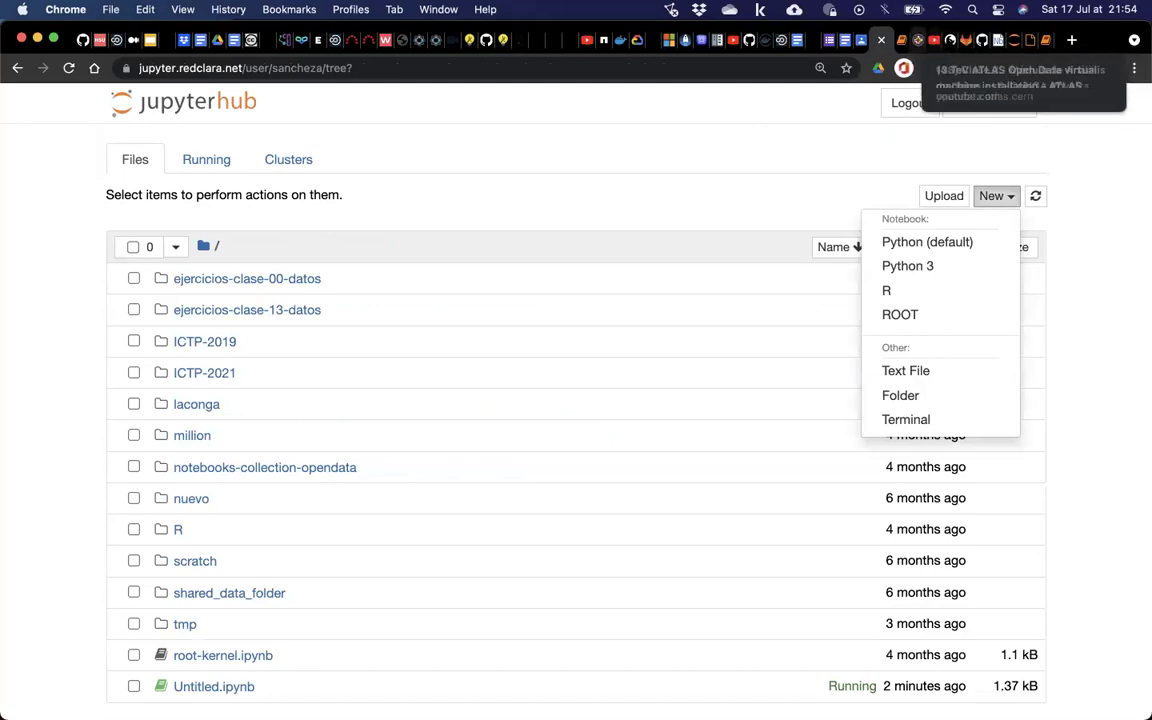
click(997, 40)
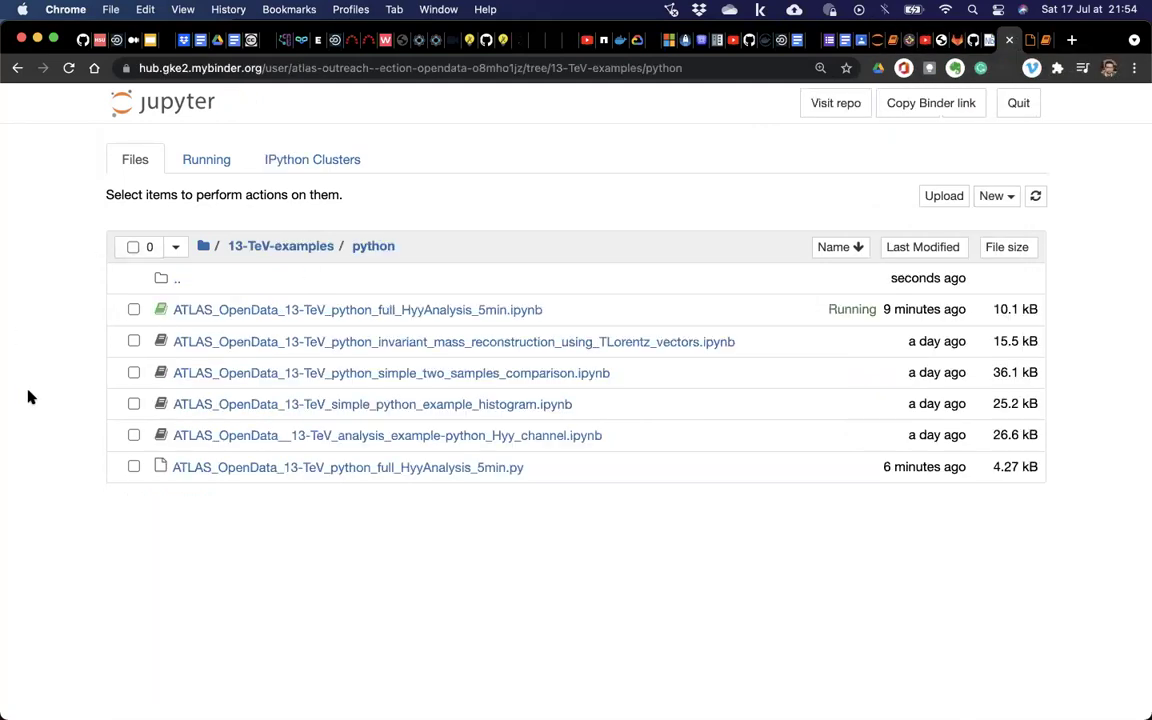
click(202, 248)
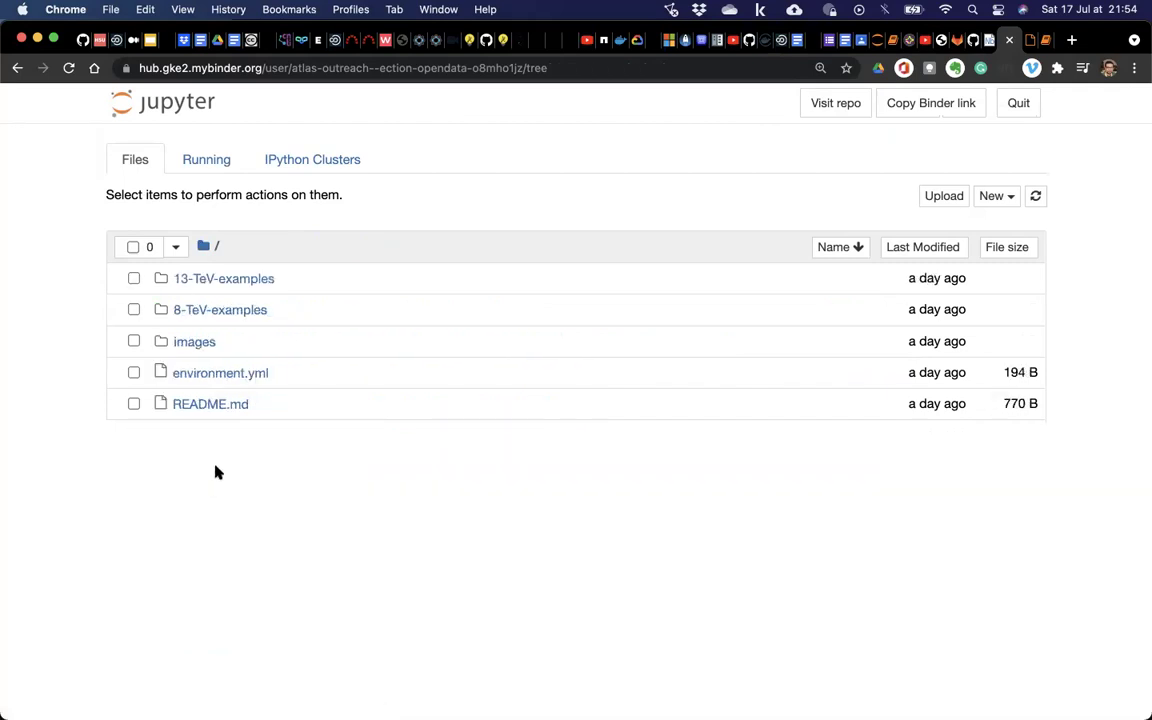
Upload the ATLAS 13-TeV .ipynb from Downloads; it fails with a JSON SyntaxError, then select the error.
click(943, 196)
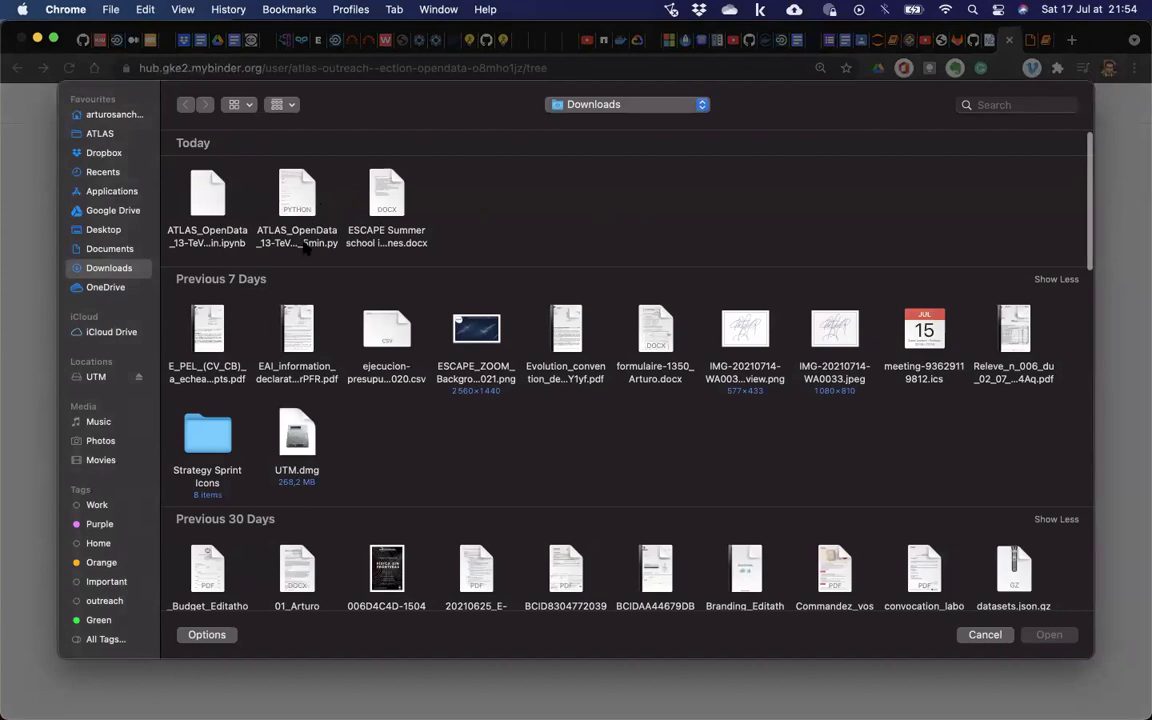
click(215, 216)
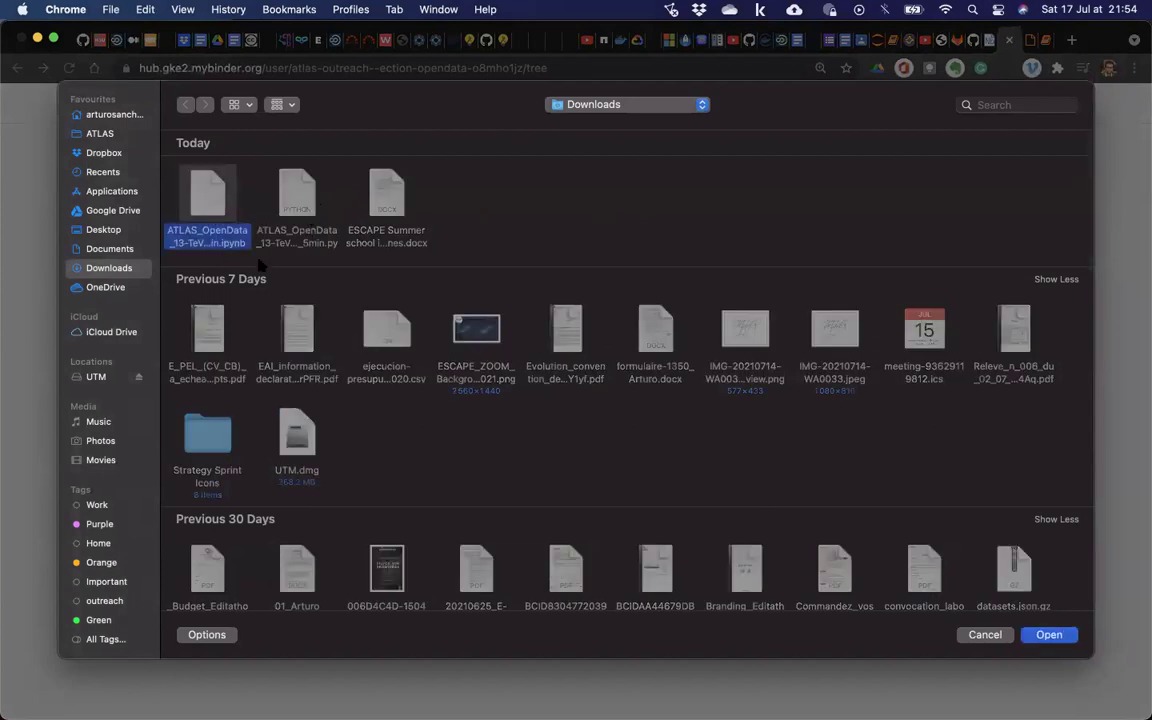
click(1027, 634)
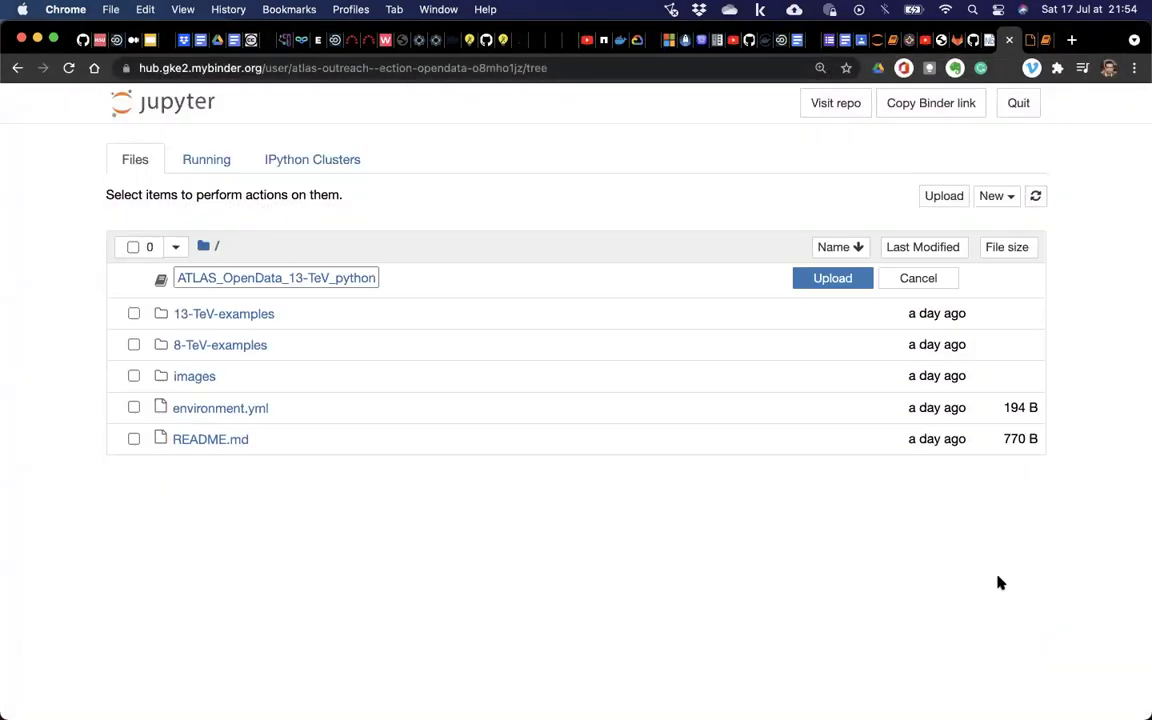
click(828, 286)
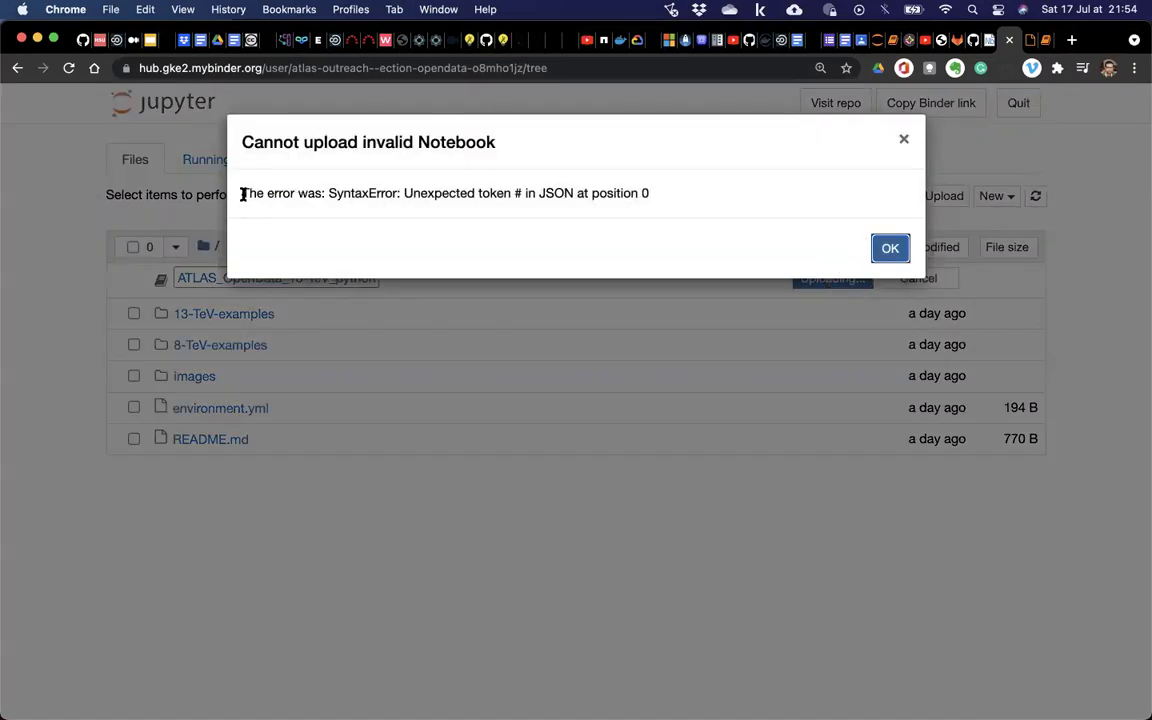
drag(242, 195, 562, 214)
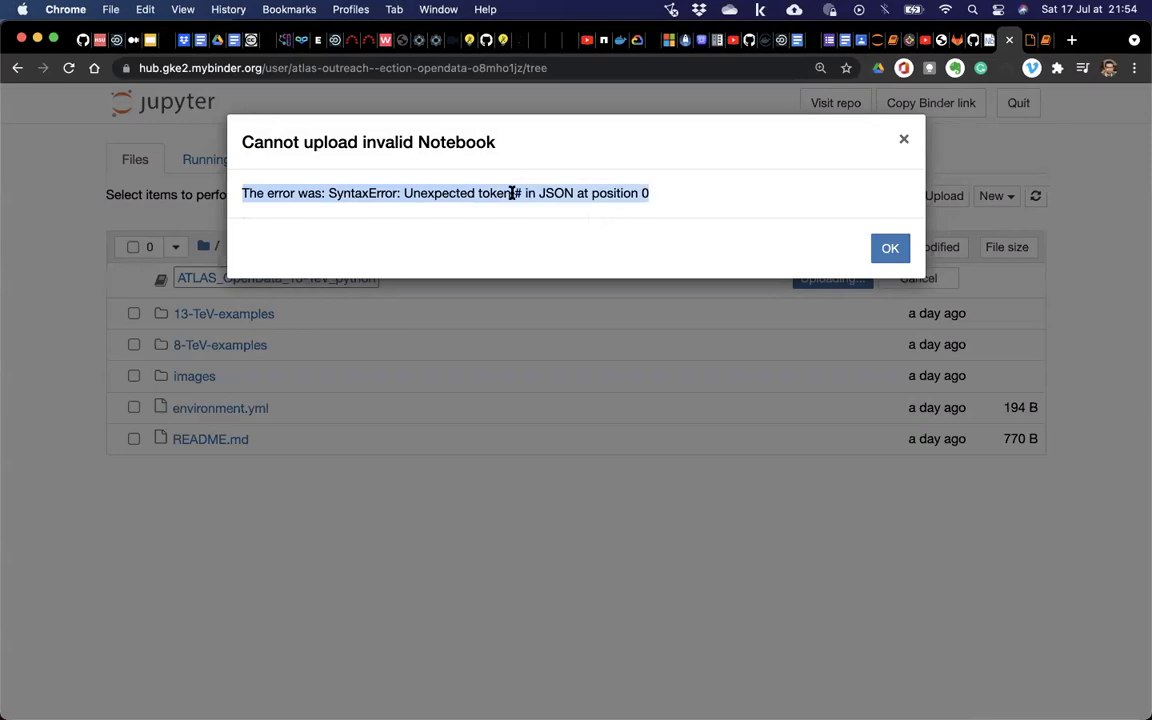
key(ctrl+Up)
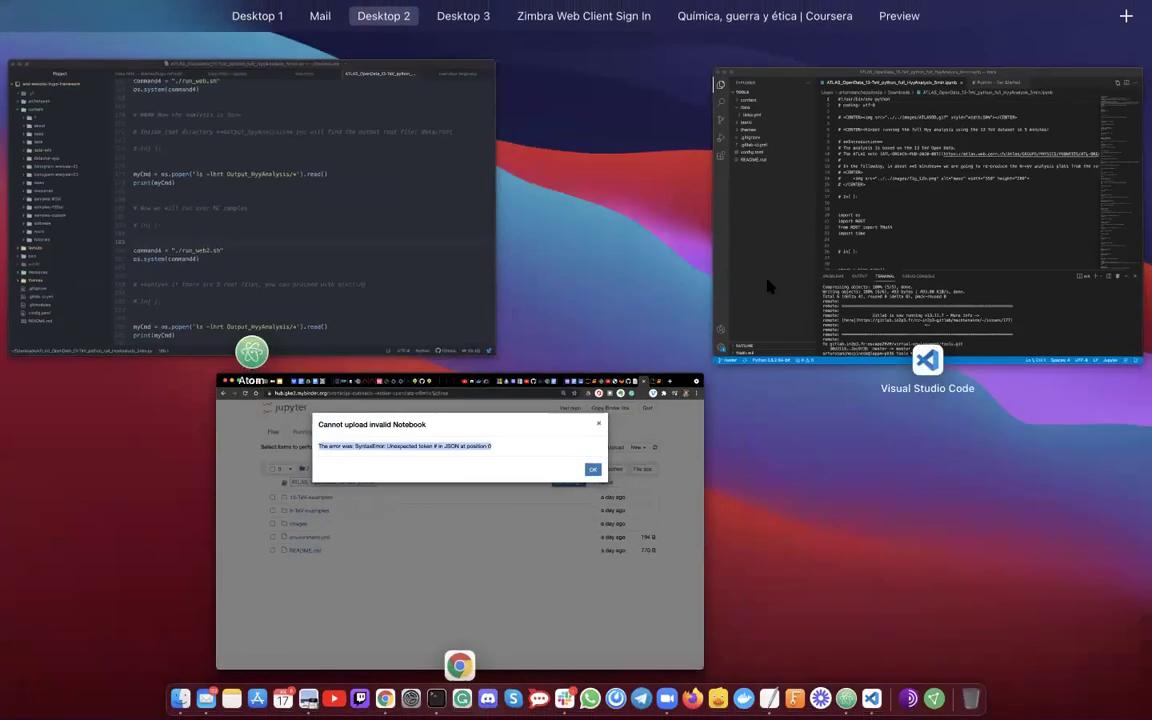
click(949, 193)
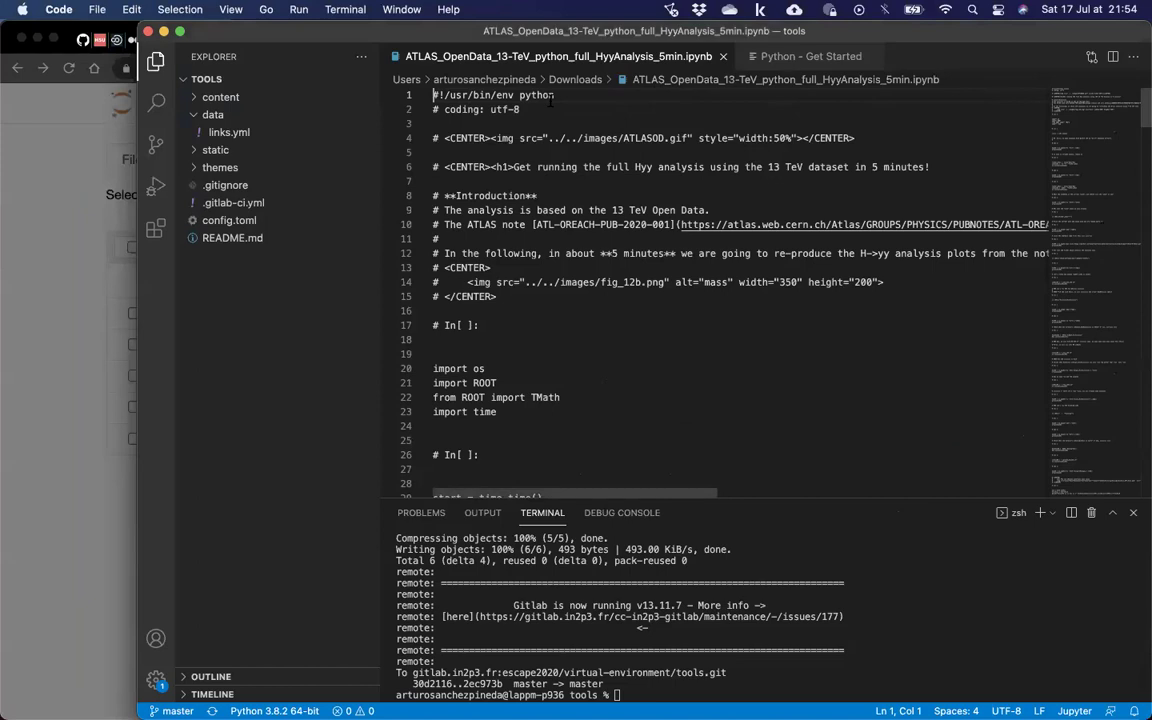
scroll(555, 160, down, 5)
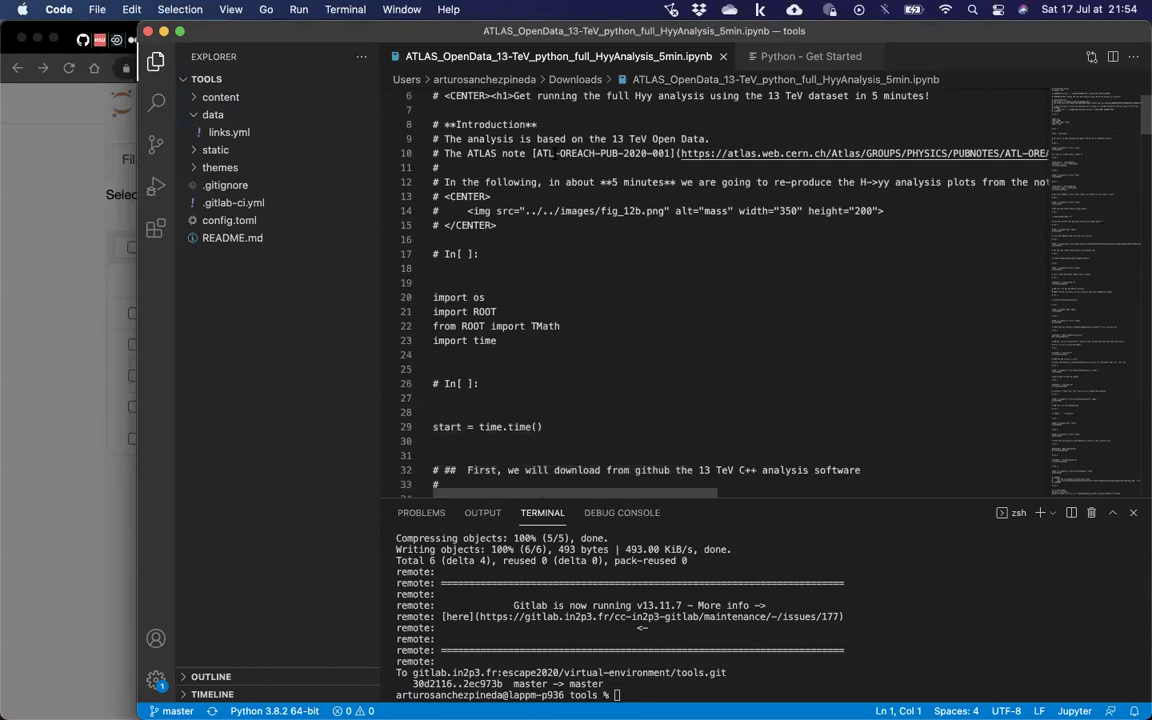
scroll(545, 273, up, 2)
scroll(545, 273, up, 4)
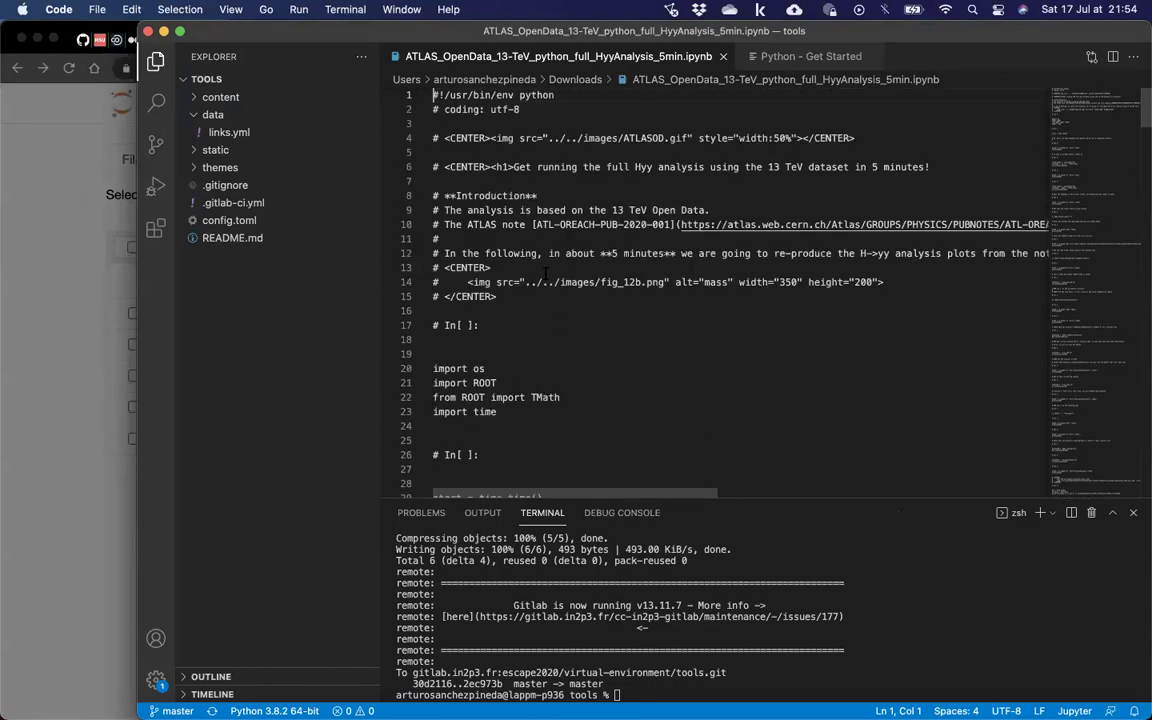
click(488, 268)
key(super+minus)
key(super+minus)
key(super+equal)
key(super+equal)
key(super+equal)
key(super+equal)
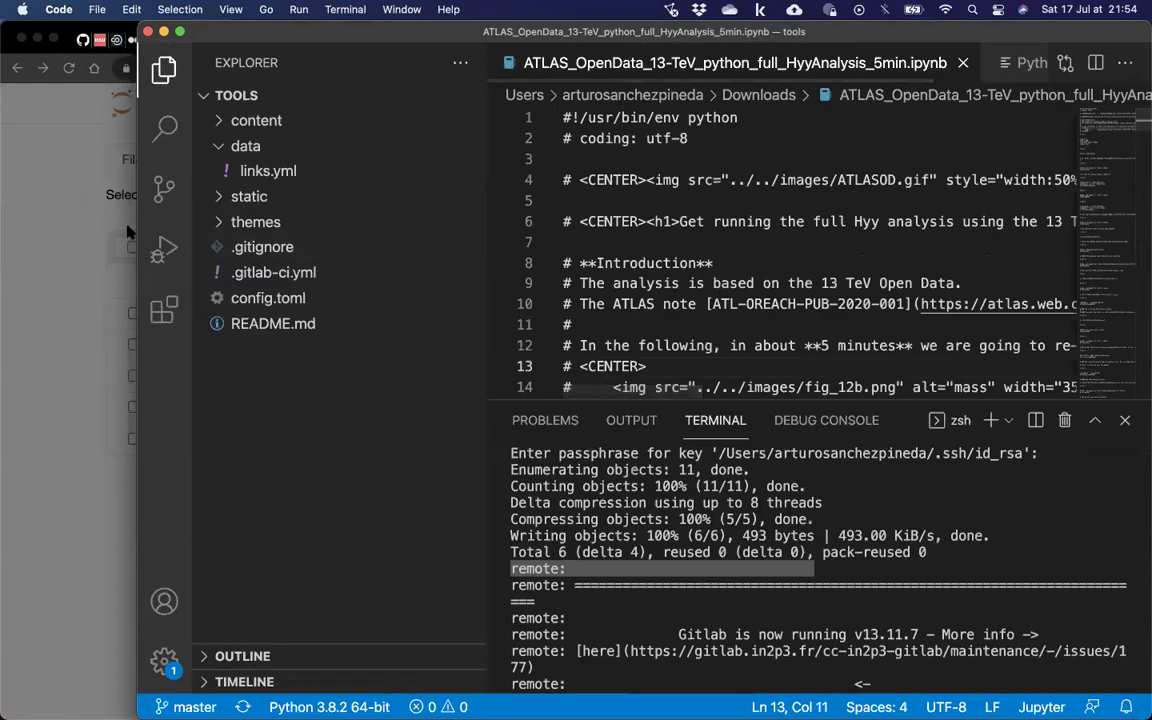
double_click(141, 231)
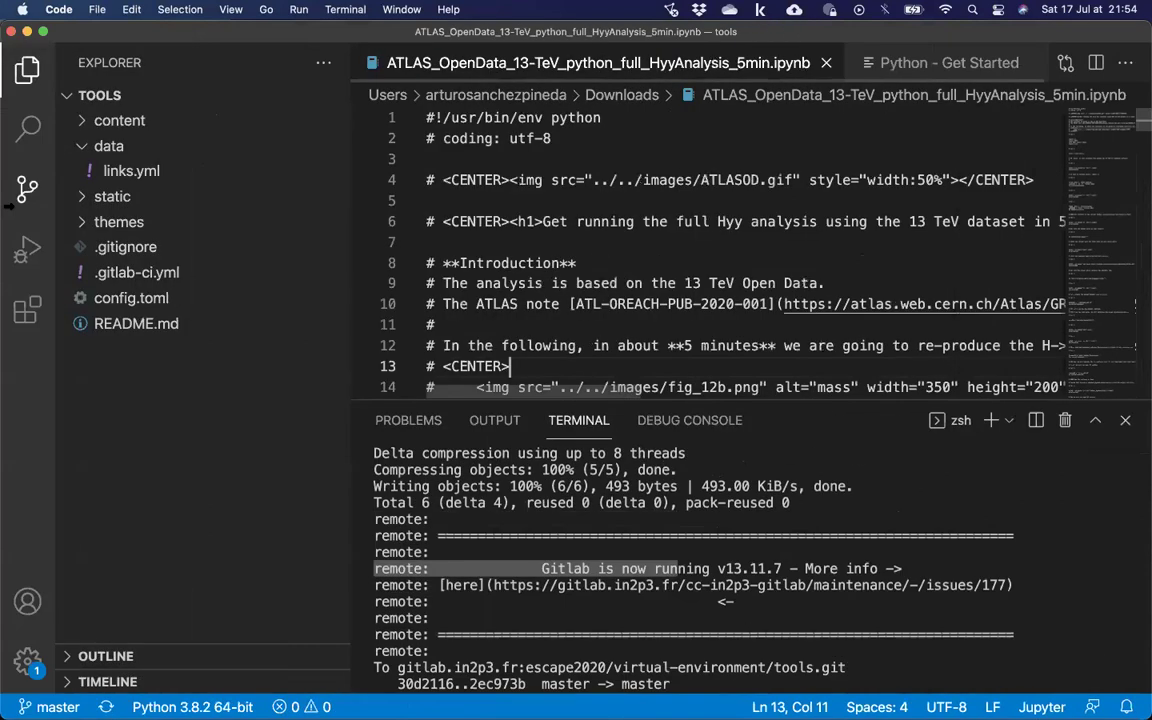
key(super+minus)
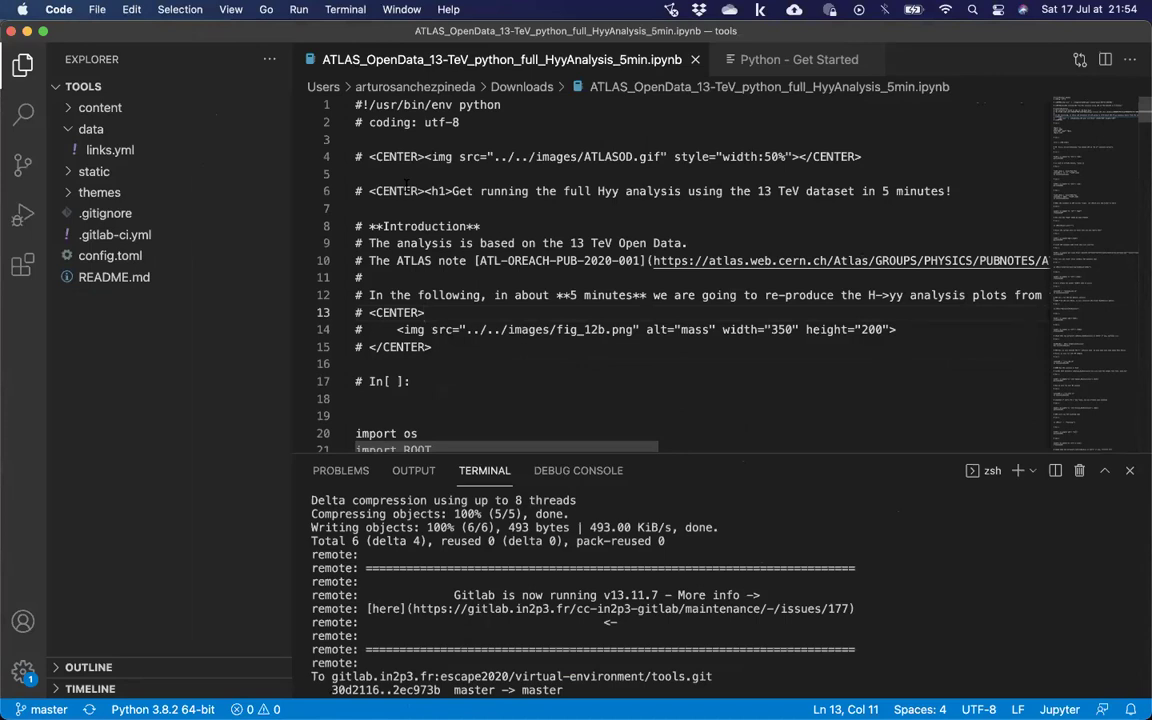
key(super+minus)
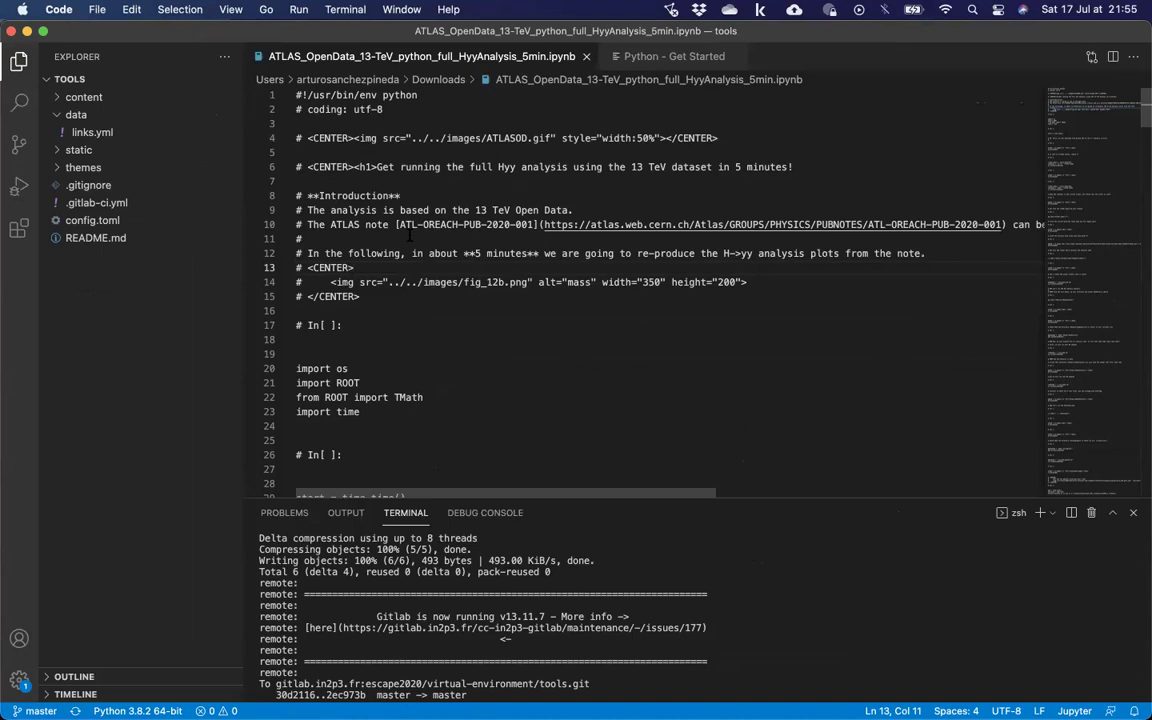
key(ctrl+Up)
key(ctrl+Up)
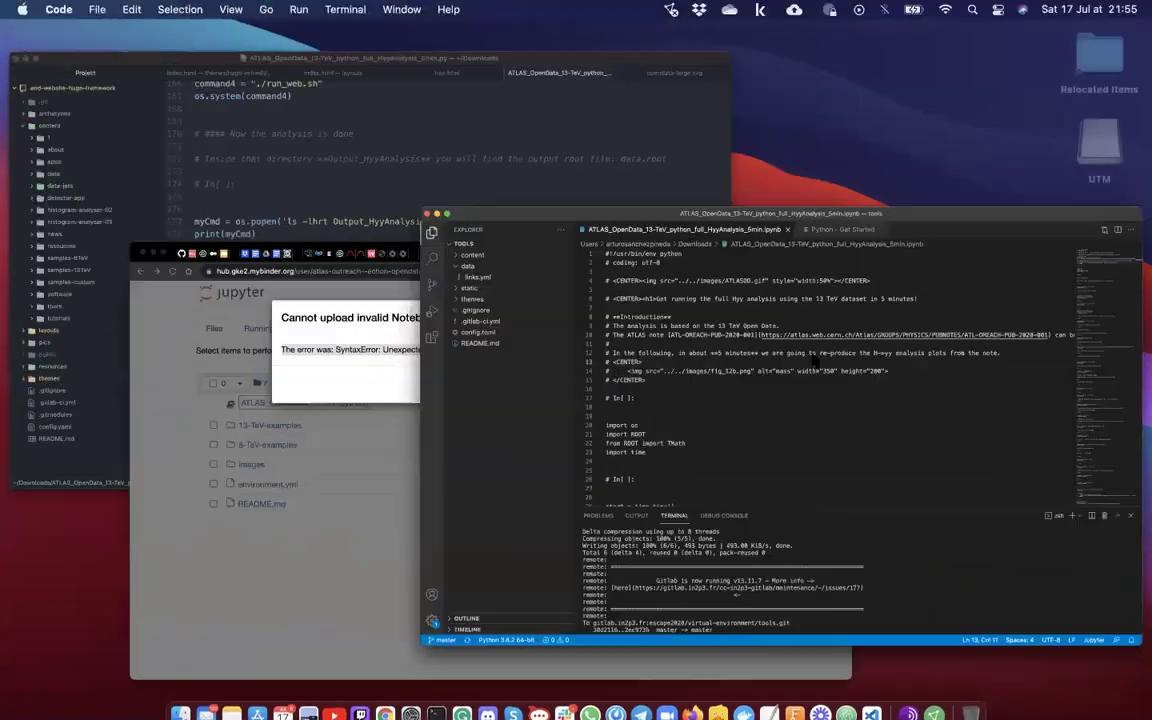
scroll(383, 358, down, 9)
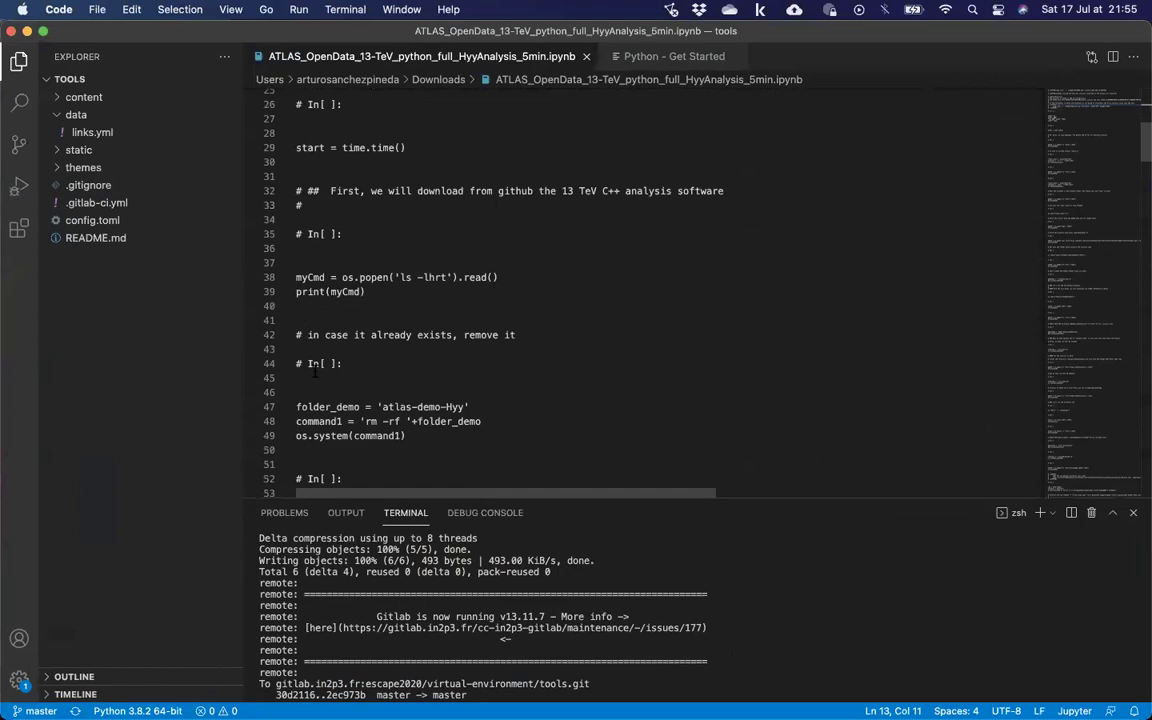
scroll(383, 358, down, 6)
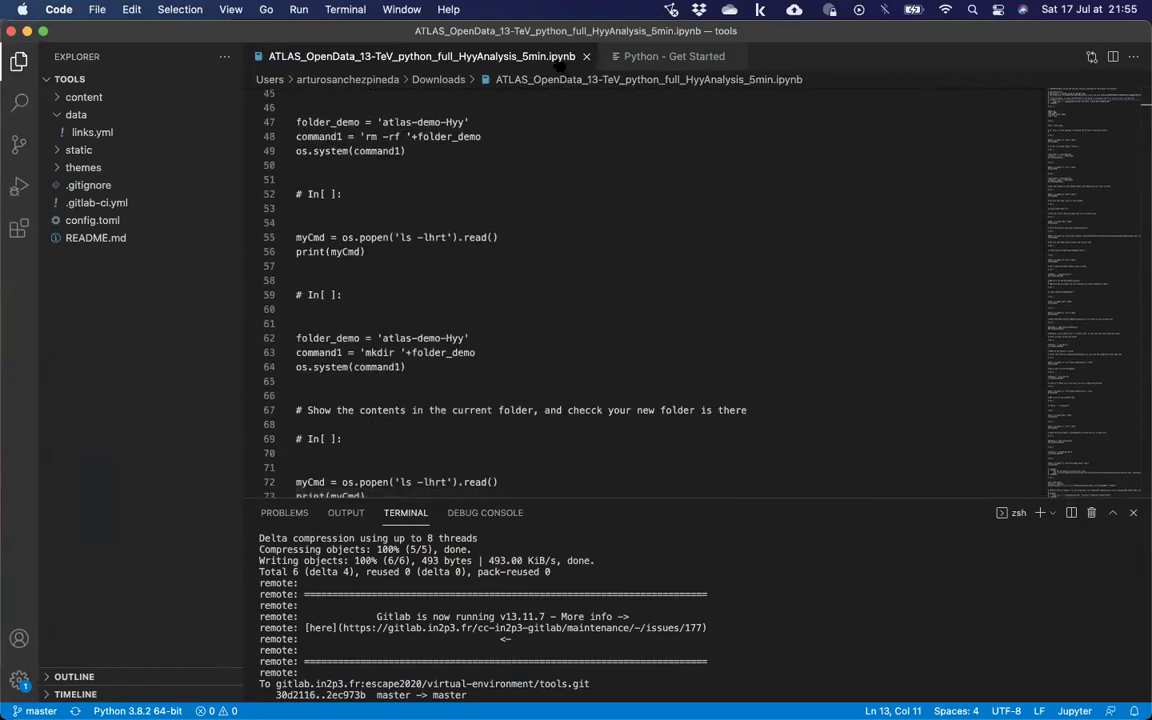
click(646, 56)
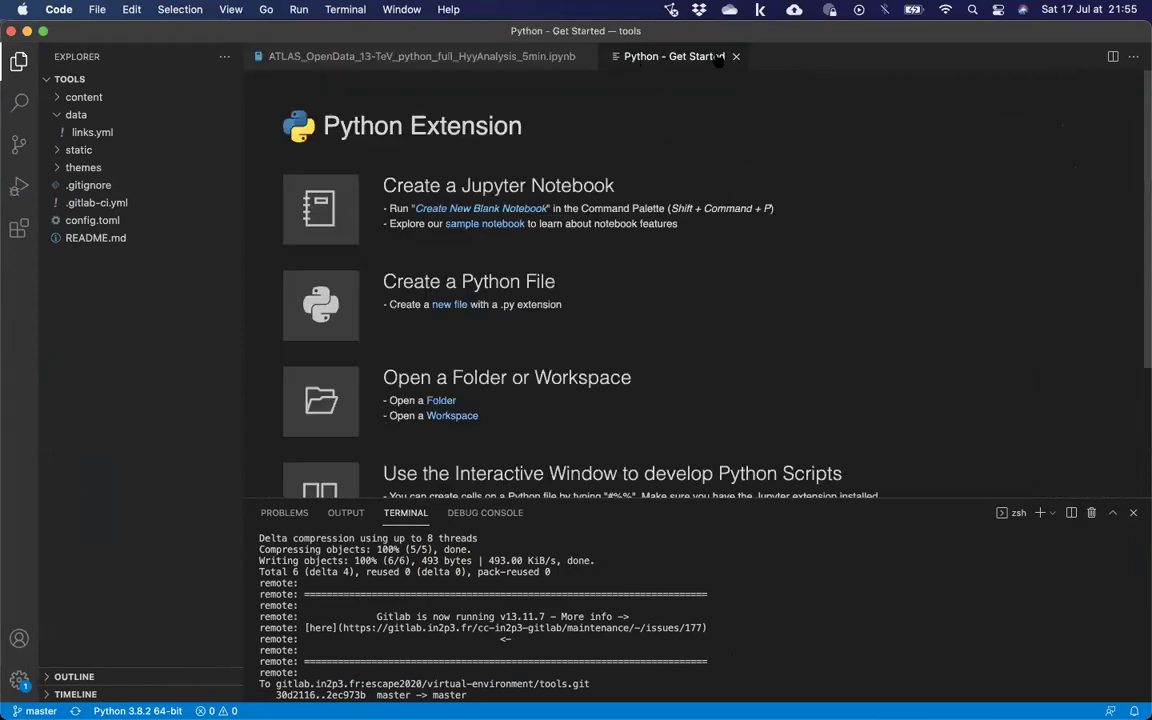
click(679, 56)
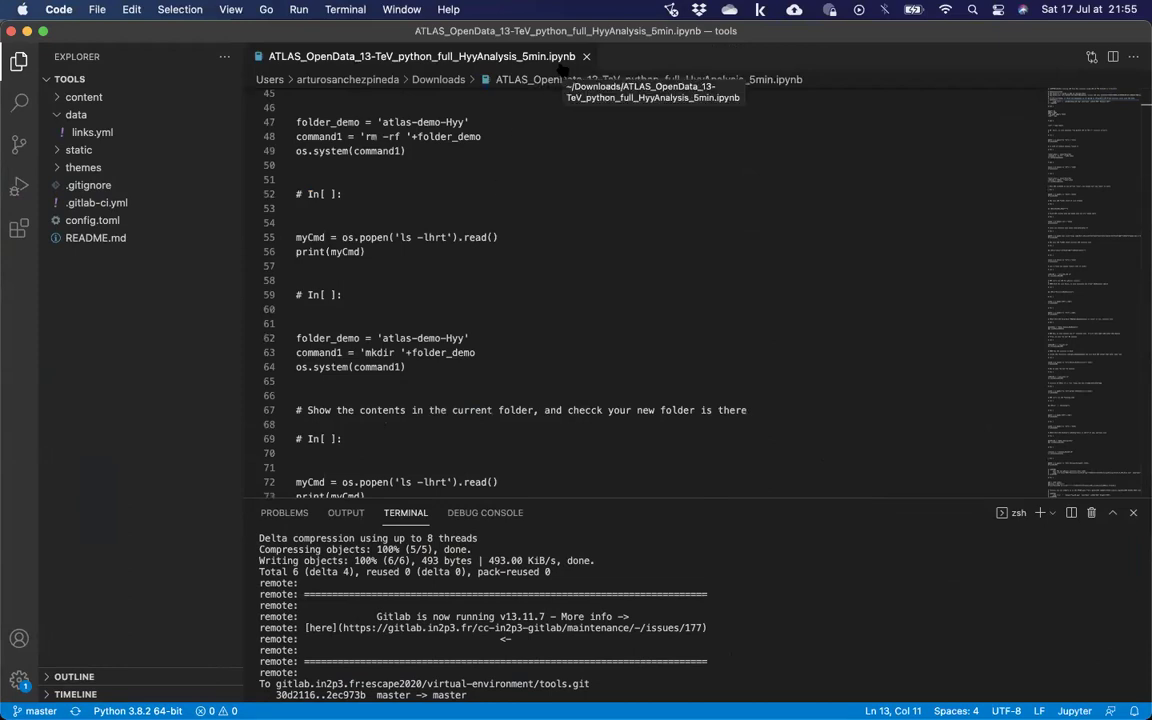
key(ctrl+super+f)
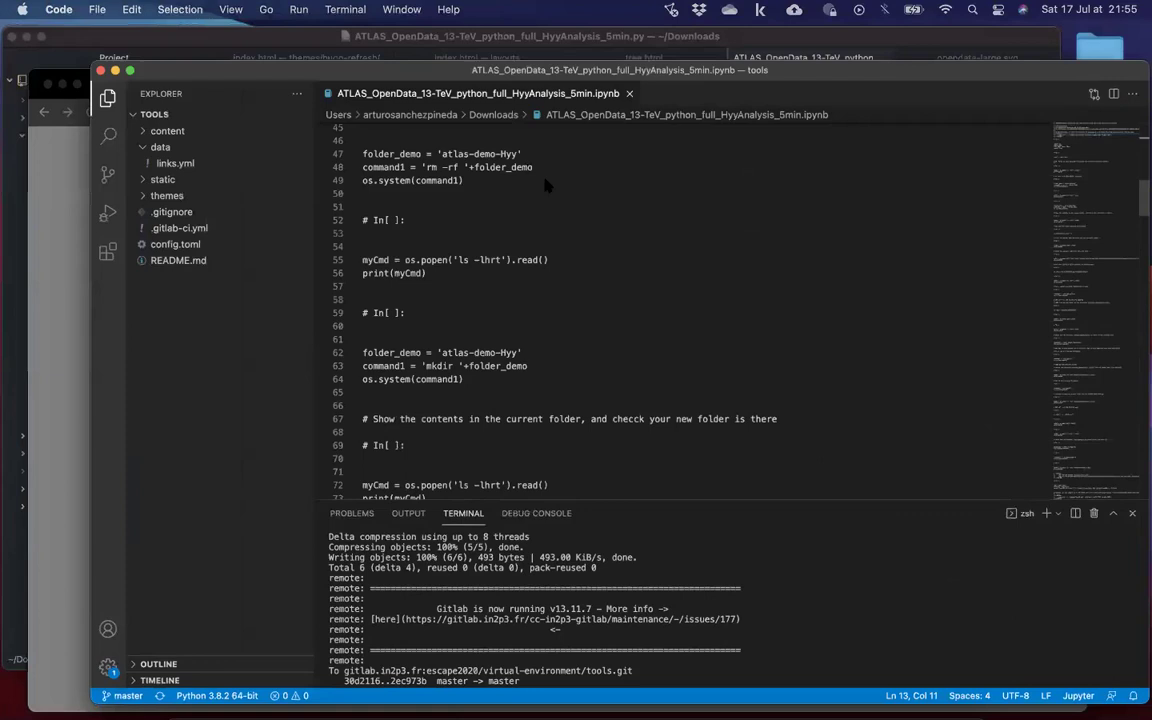
key(ctrl+Up)
click(373, 527)
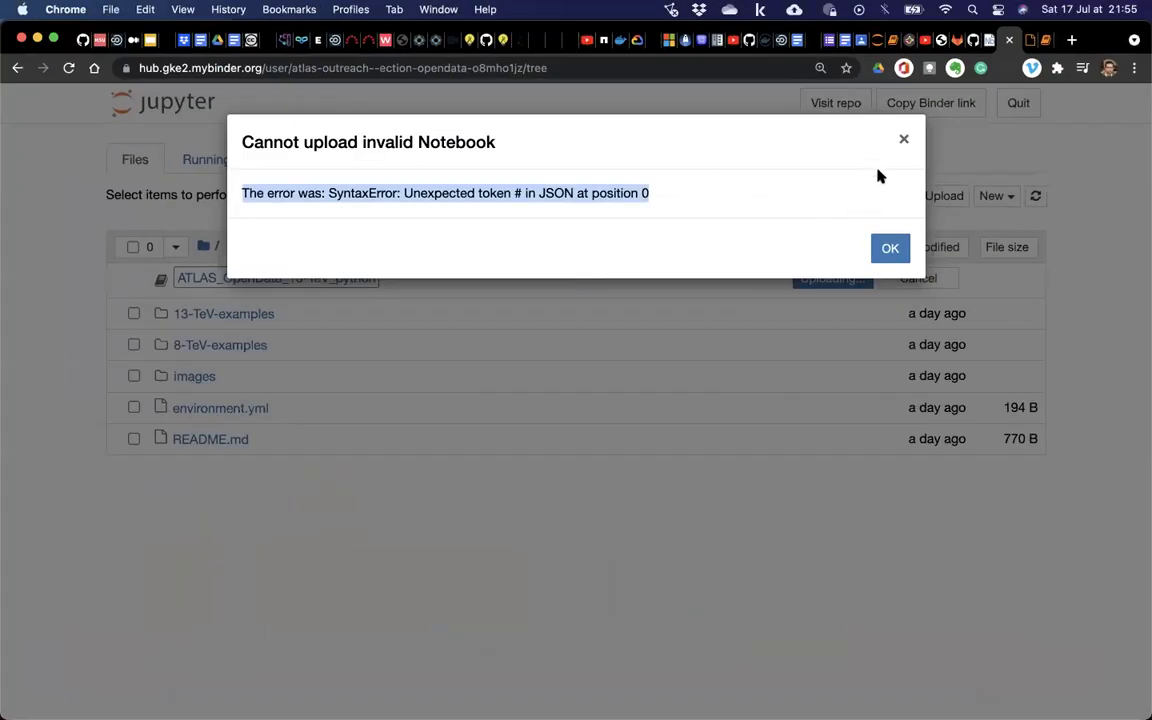
Dismiss the upload error, open the cpp Hyy analysis notebook, dismiss its ROOT C++ kernel warning, and close it.
click(889, 249)
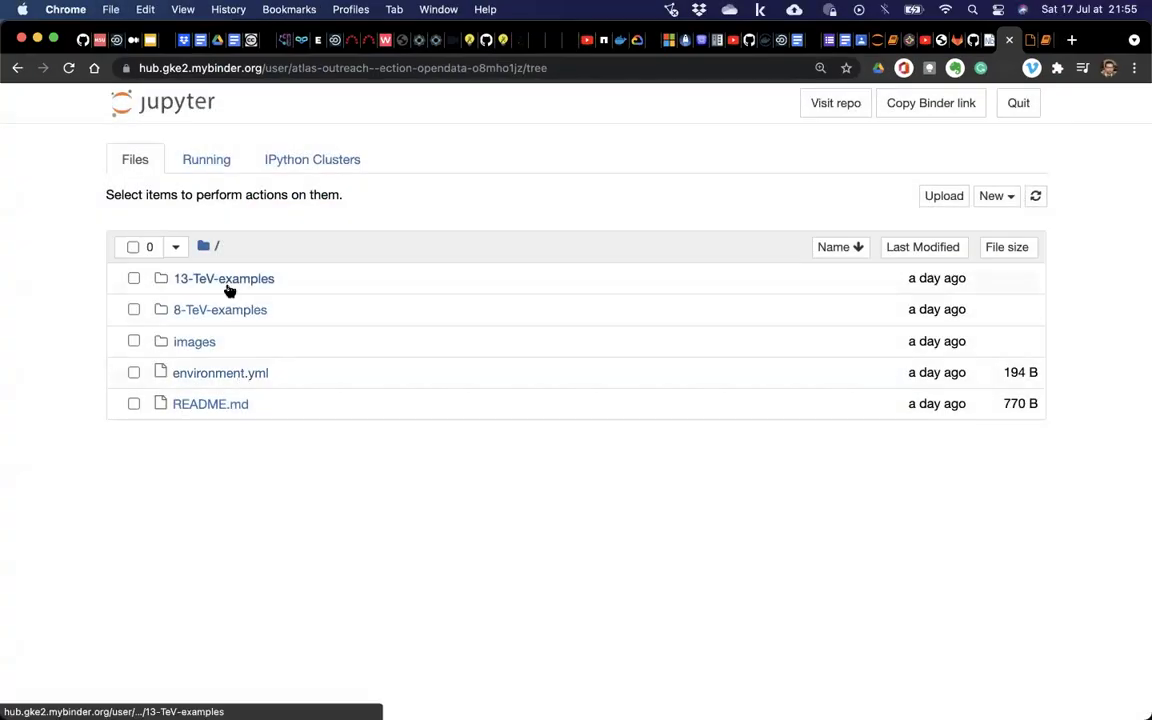
click(229, 288)
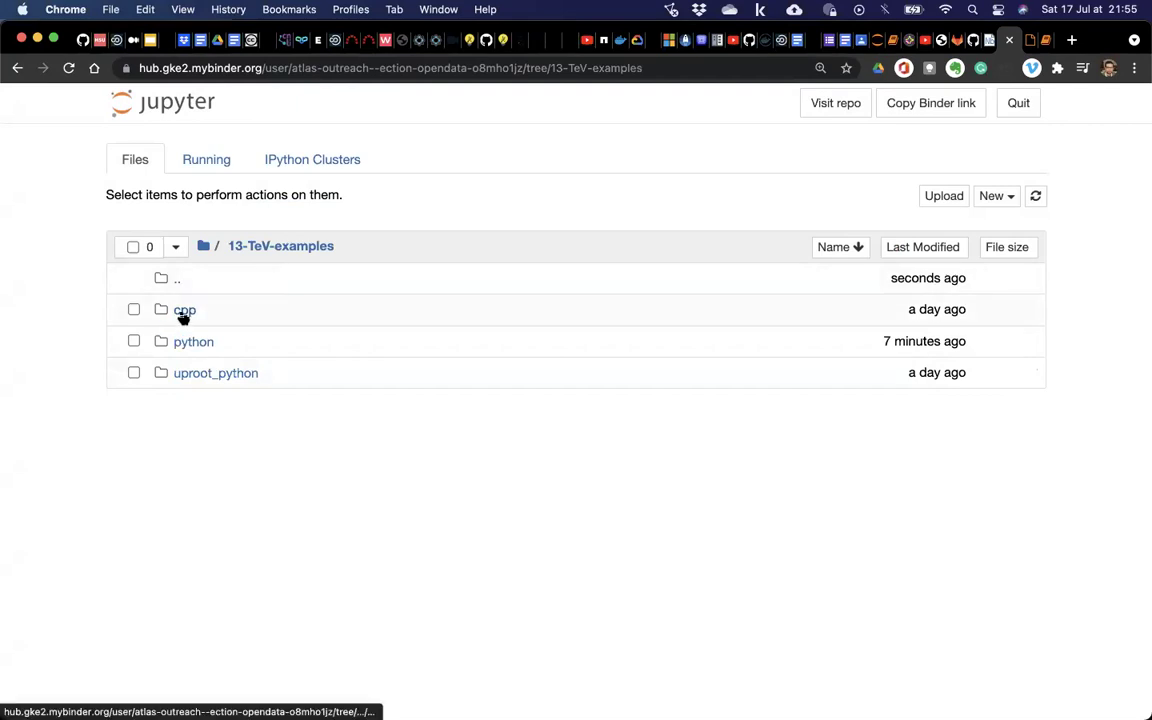
click(183, 311)
click(205, 308)
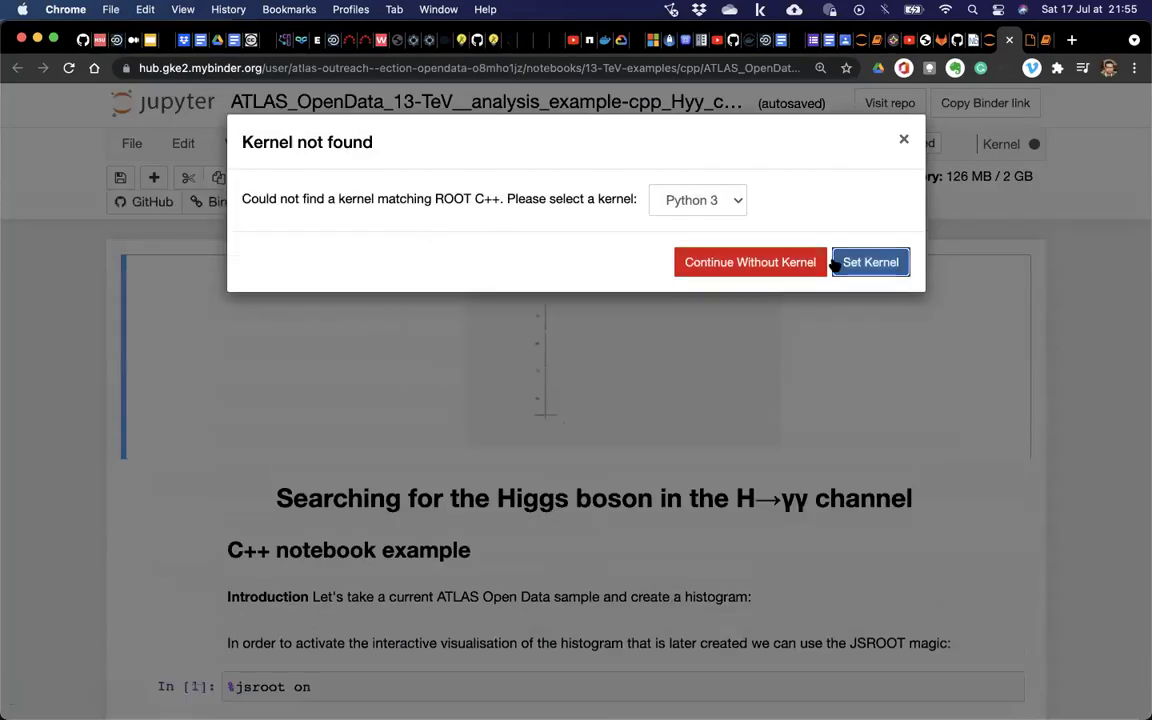
click(903, 143)
click(995, 41)
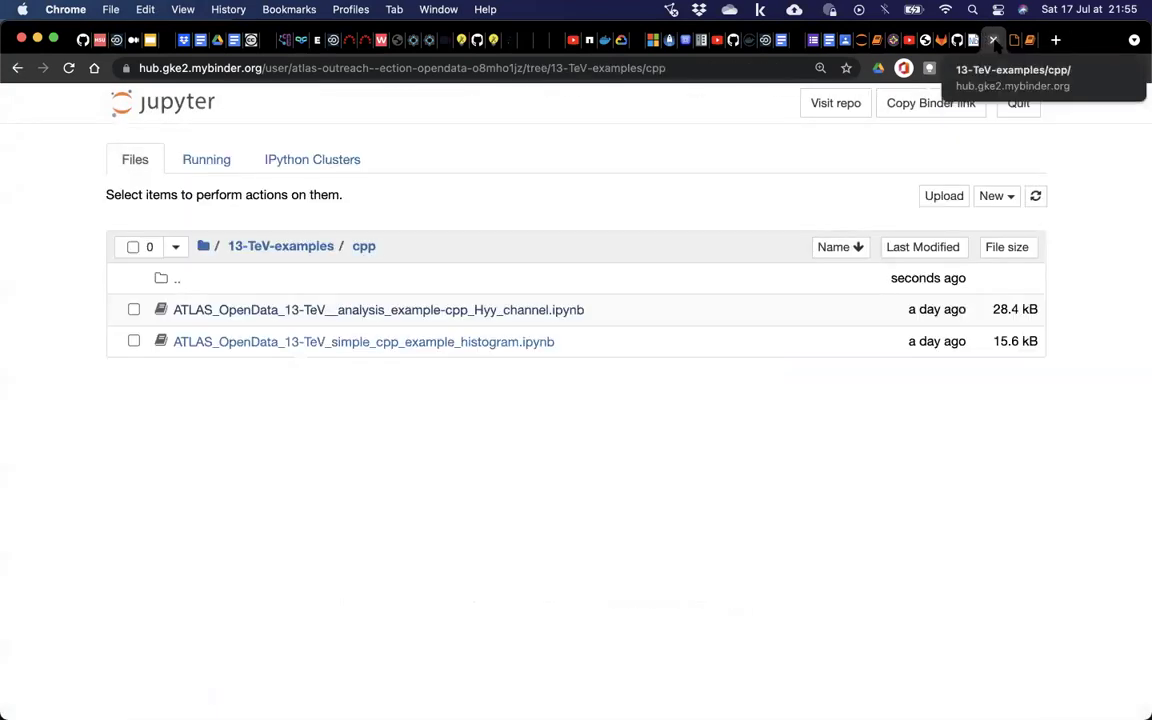
Open ATLAS_OpenData_13-TeV_simple_python_example_histogram.ipynb from the python folder and check its display options.
click(274, 247)
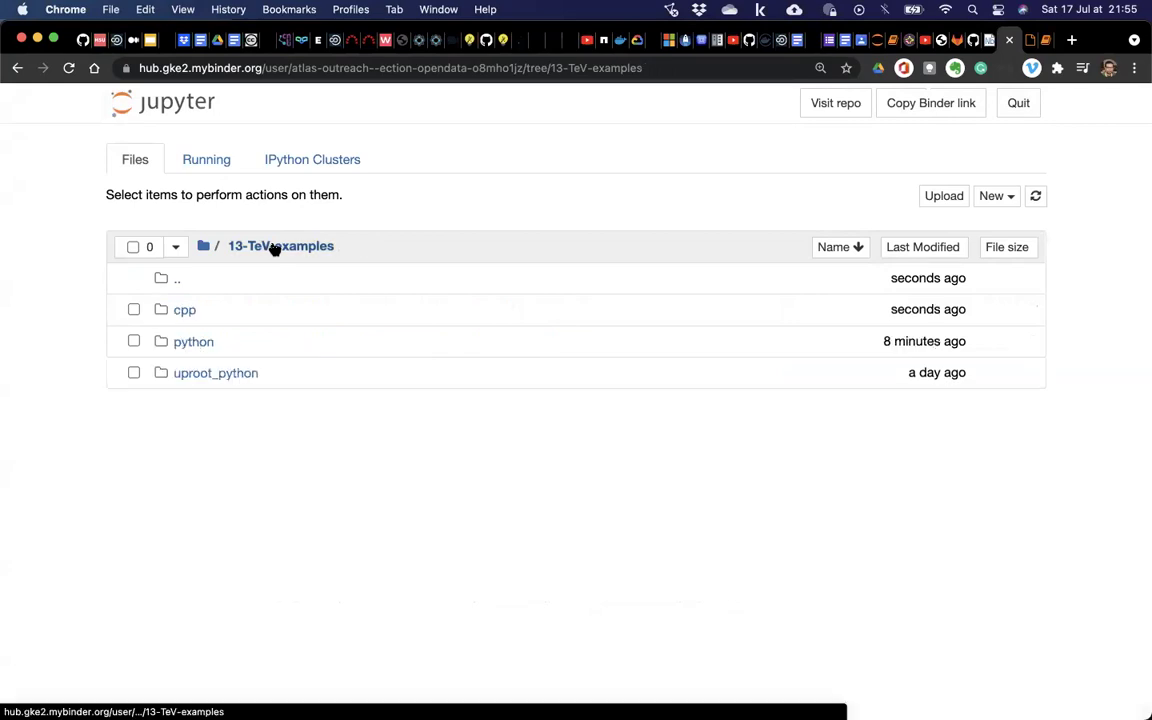
click(193, 341)
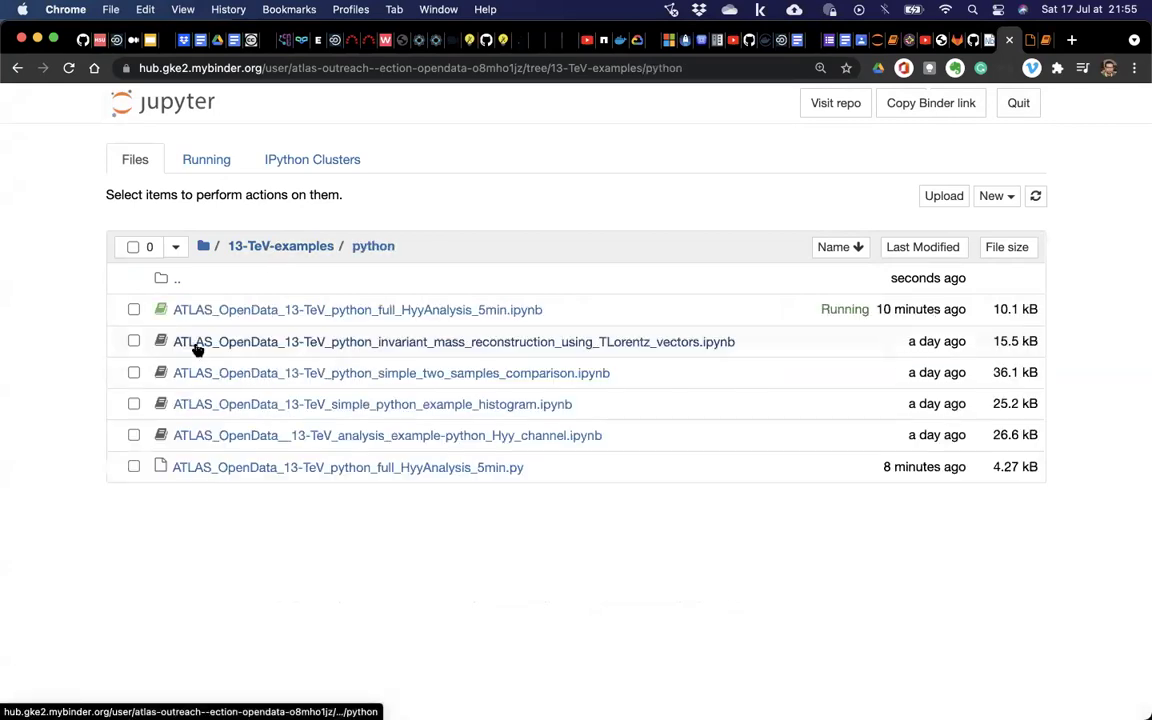
click(250, 406)
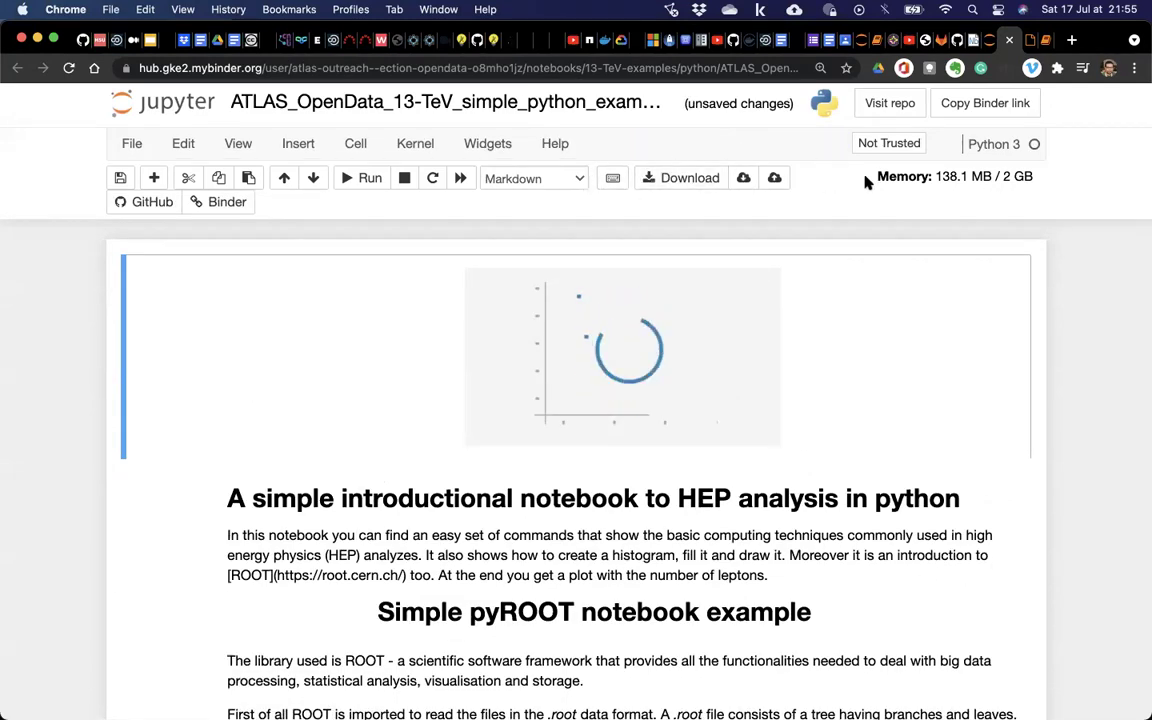
click(230, 140)
mouse_move(283, 249)
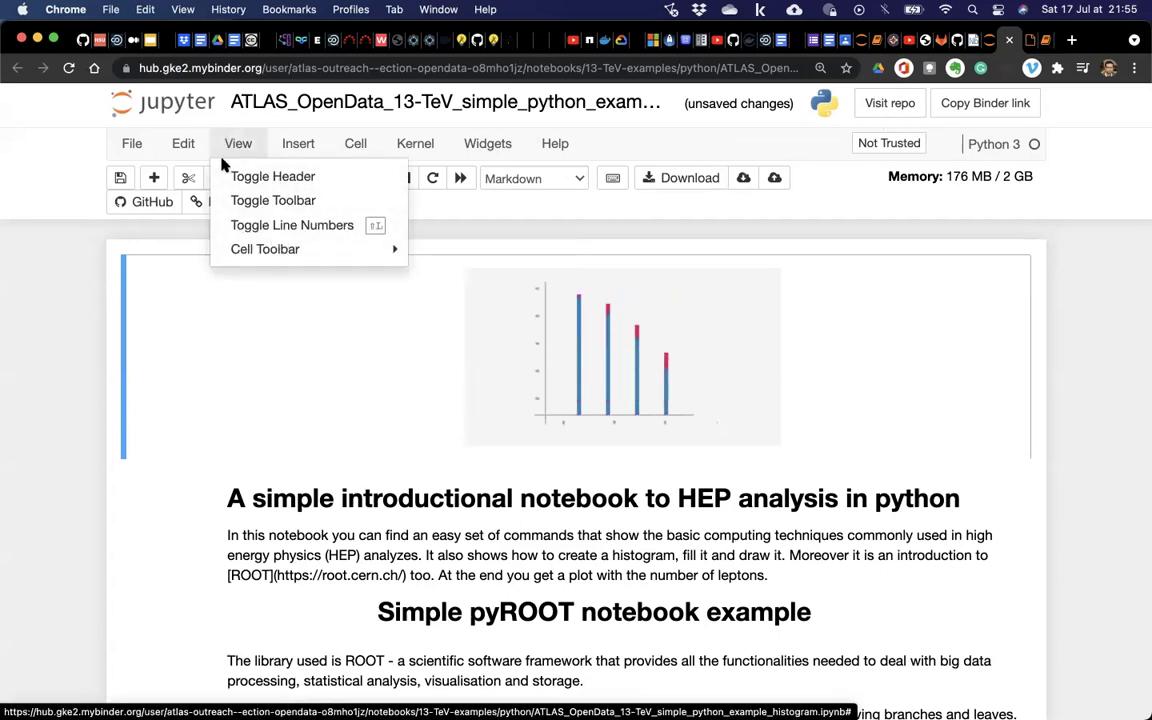
click(41, 345)
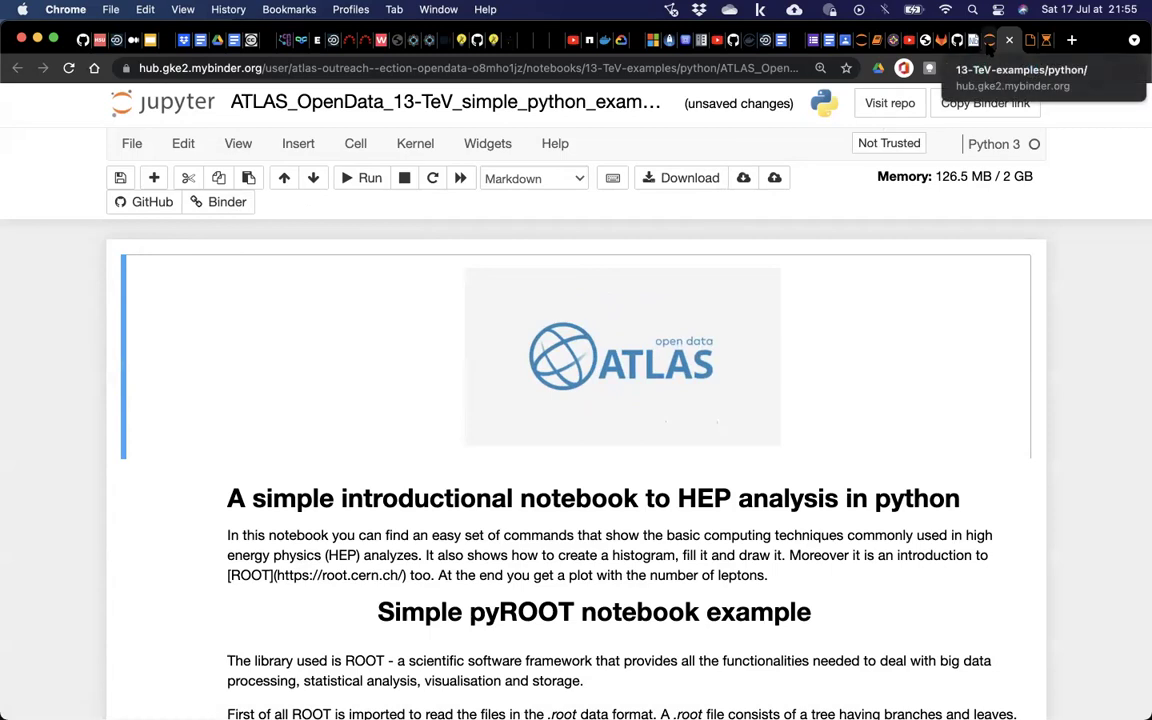
click(991, 40)
Load the notebooks-collection-opendata repository from the address bar suggestions.
click(958, 40)
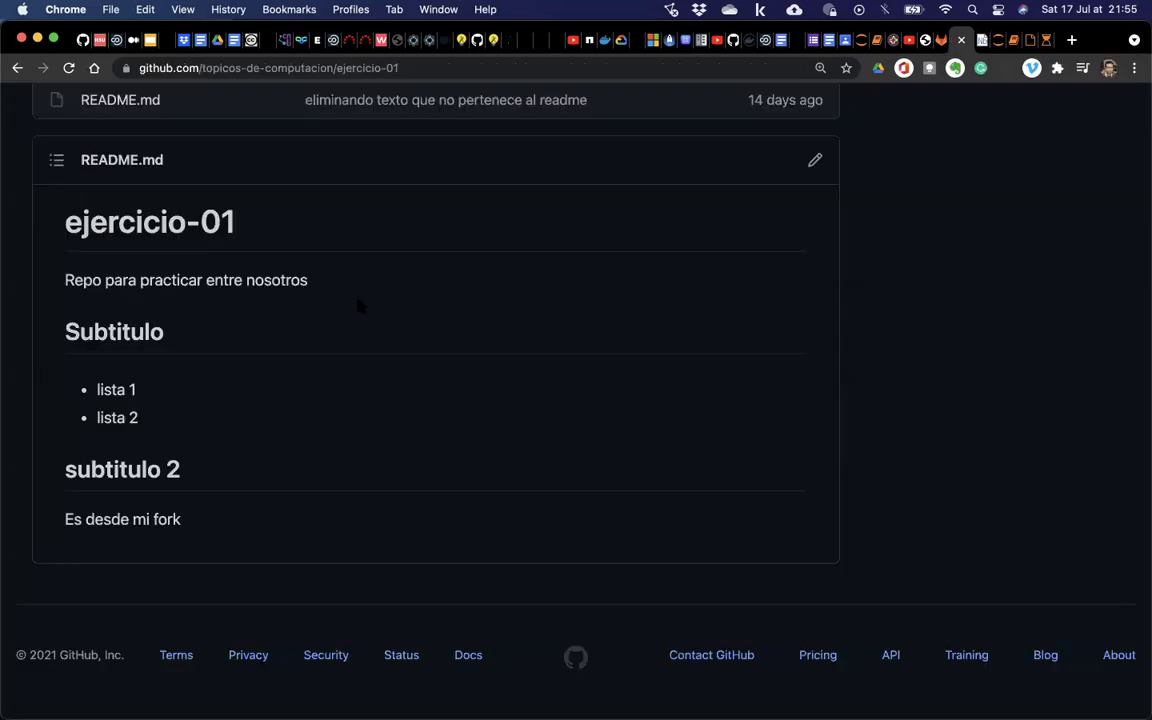
scroll(320, 263, up, 10)
click(420, 68)
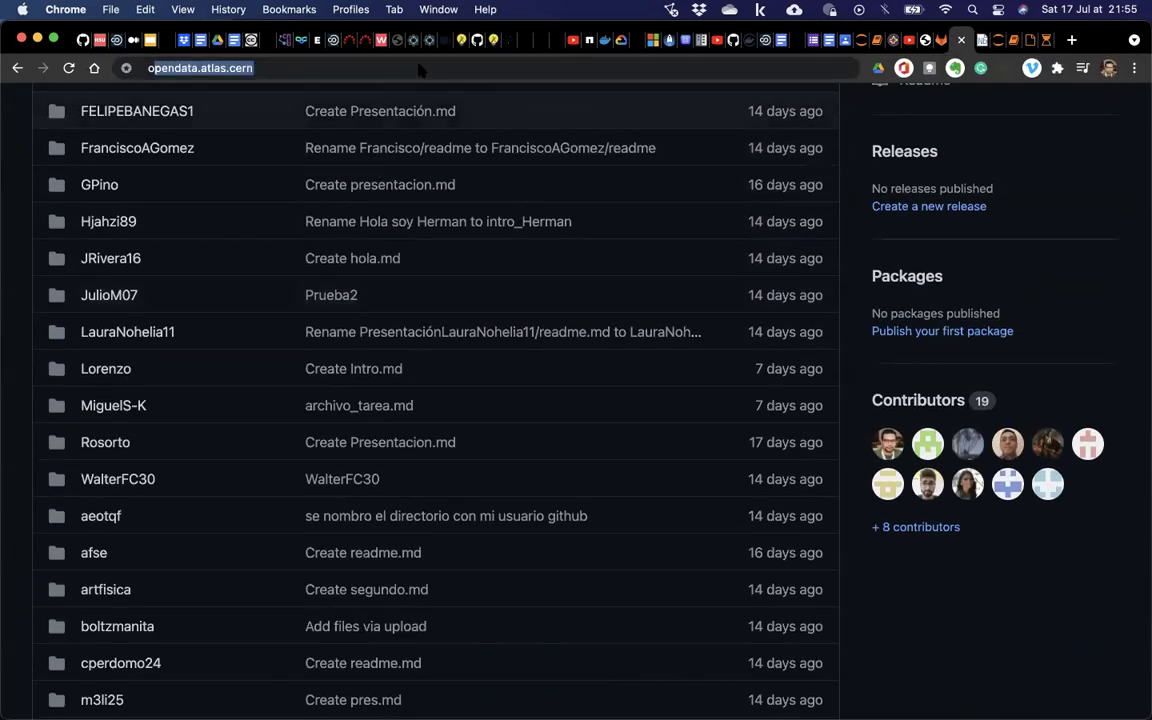
text(opuy)
key(BackSpace)
key(BackSpace)
key(BackSpace)
key(BackSpace)
text(out)
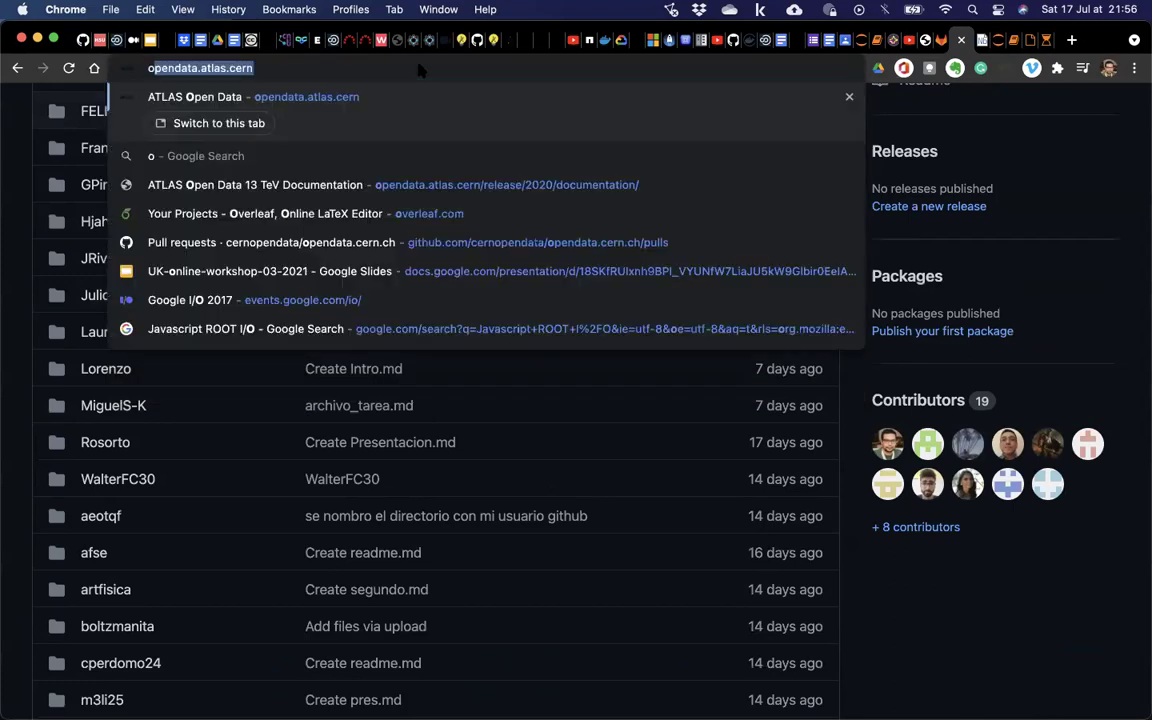
key(Down)
key(Down)
key(Down)
key(Down)
key(Down)
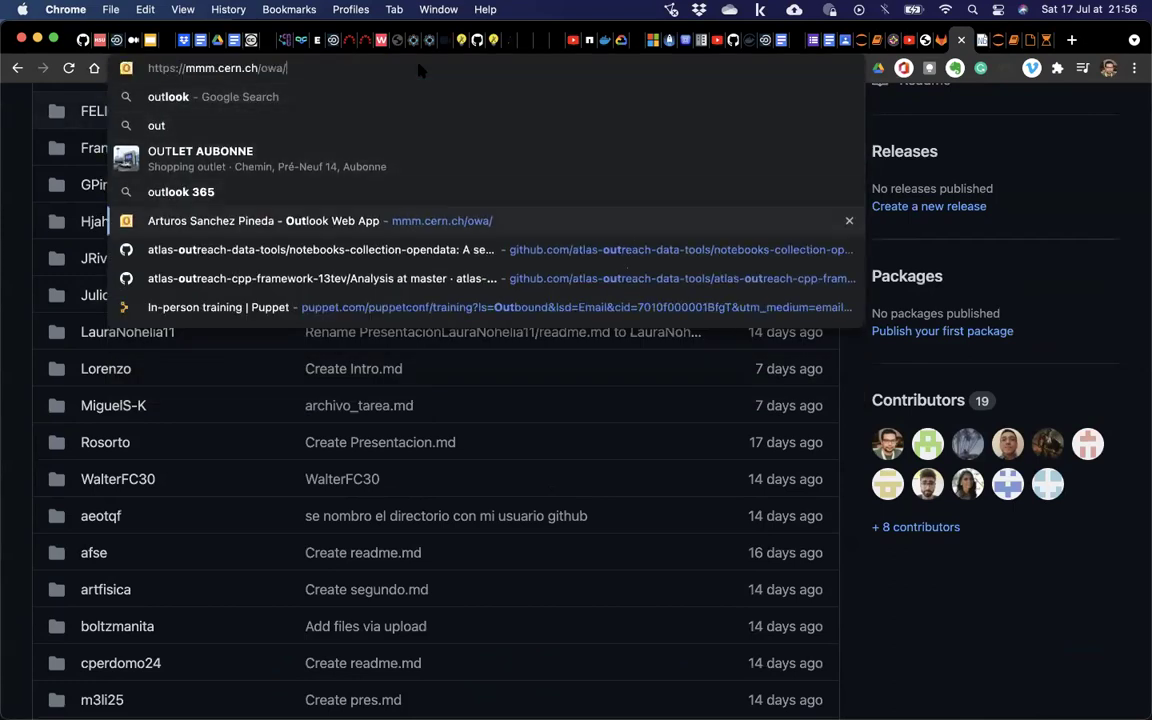
key(Return)
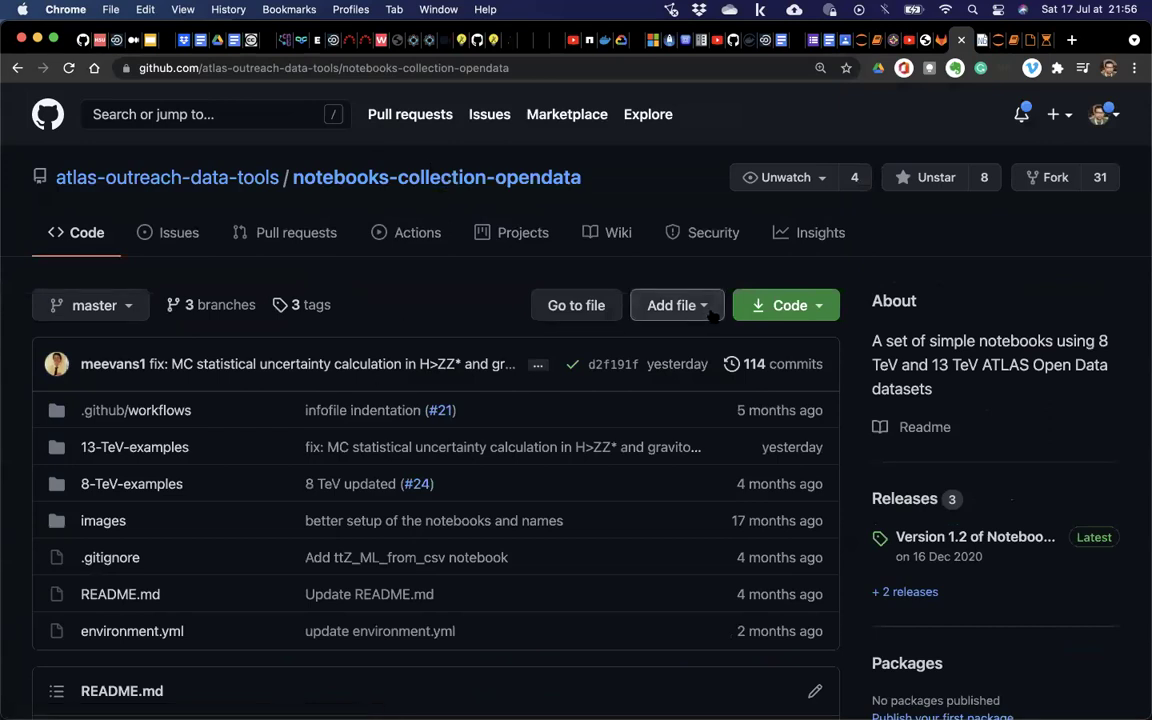
Open 13-TeV-examples > python > the invariant mass notebook and view its raw JSON.
click(150, 450)
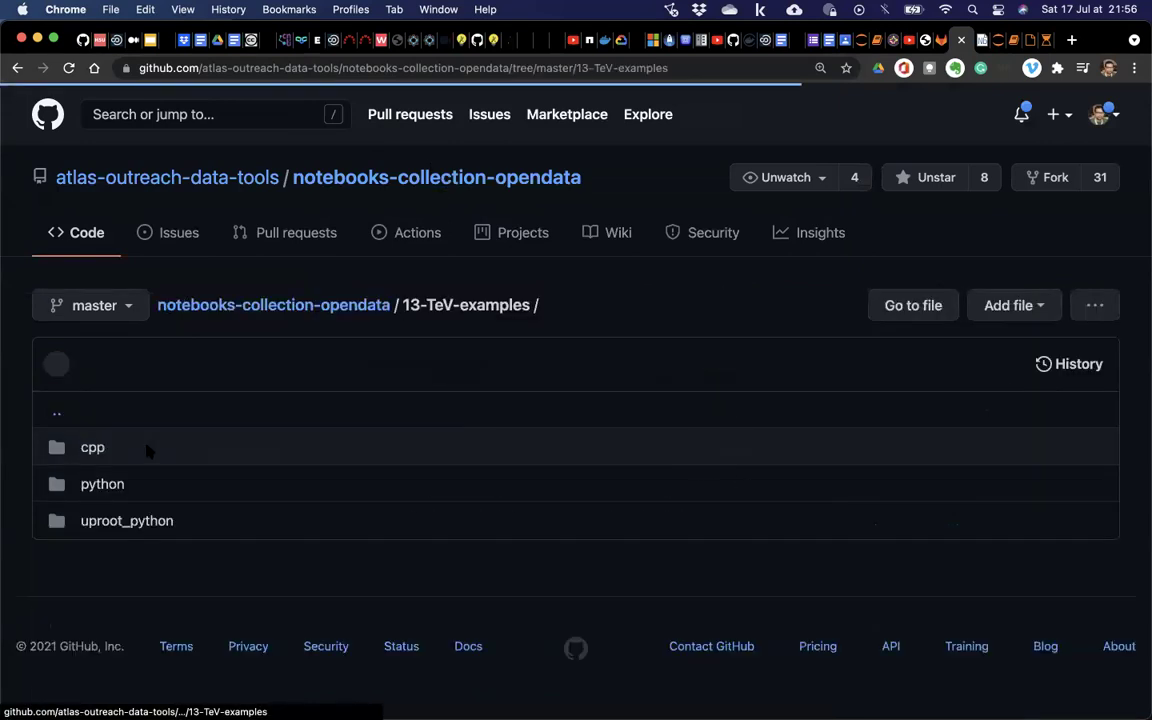
click(105, 483)
click(150, 478)
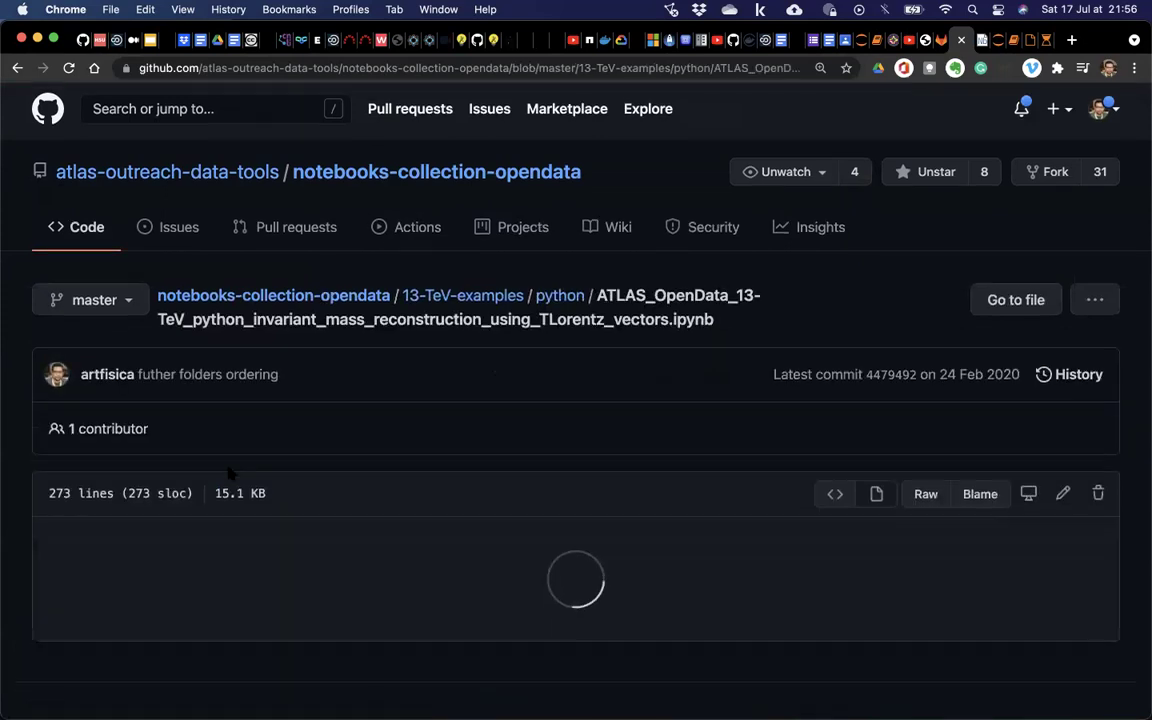
scroll(500, 463, down, 2)
click(926, 417)
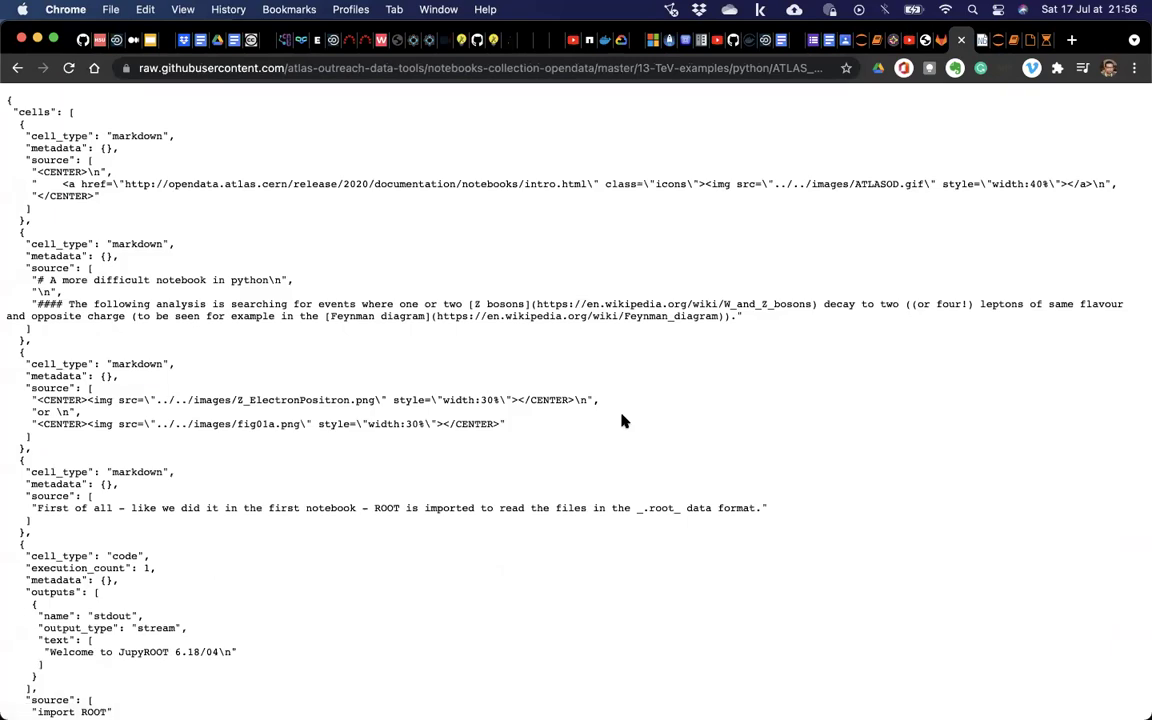
Zoom the raw JSON to 125%, select down to the import ROOT cell, then switch to VS Code.
key(super+equal)
key(super+equal)
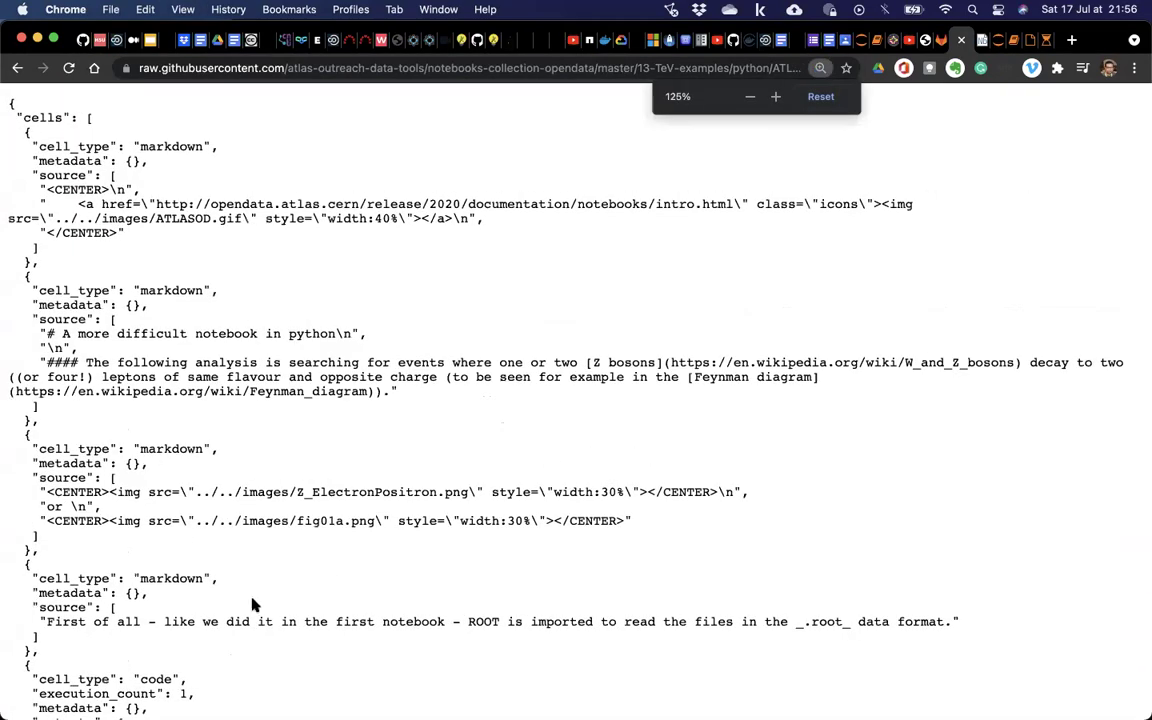
scroll(252, 605, down, 1)
scroll(252, 605, down, 2)
drag(10, 365, 123, 466)
scroll(123, 468, down, 3)
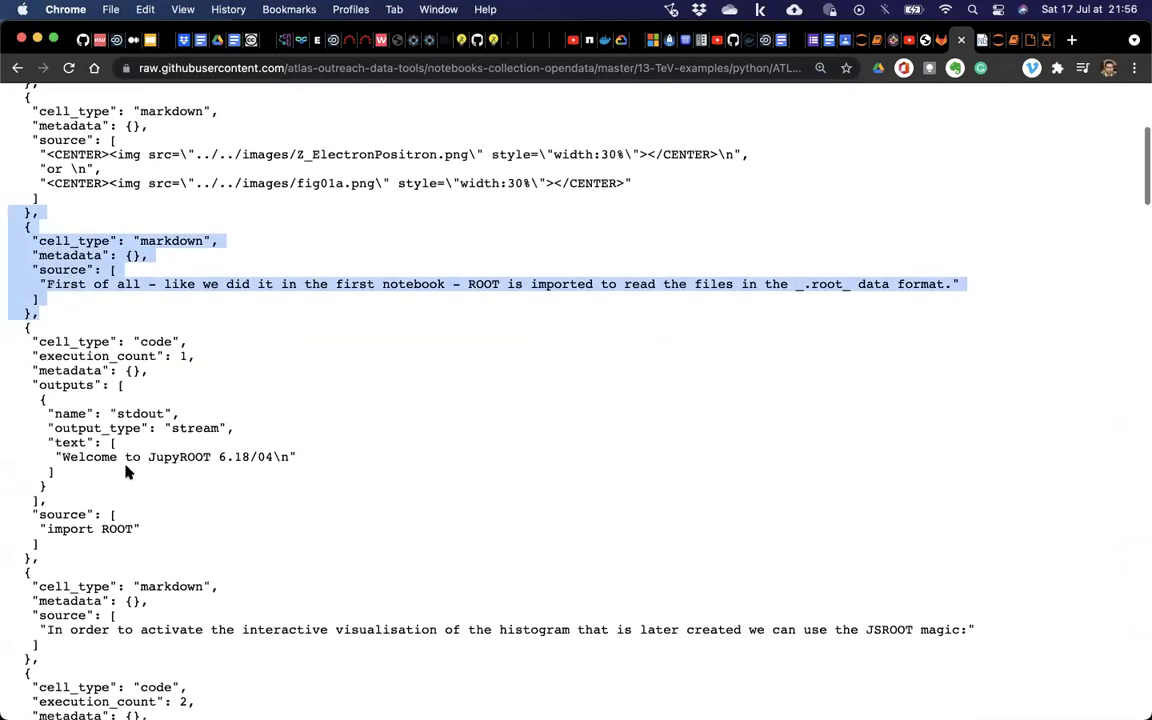
drag(40, 472, 8, 313)
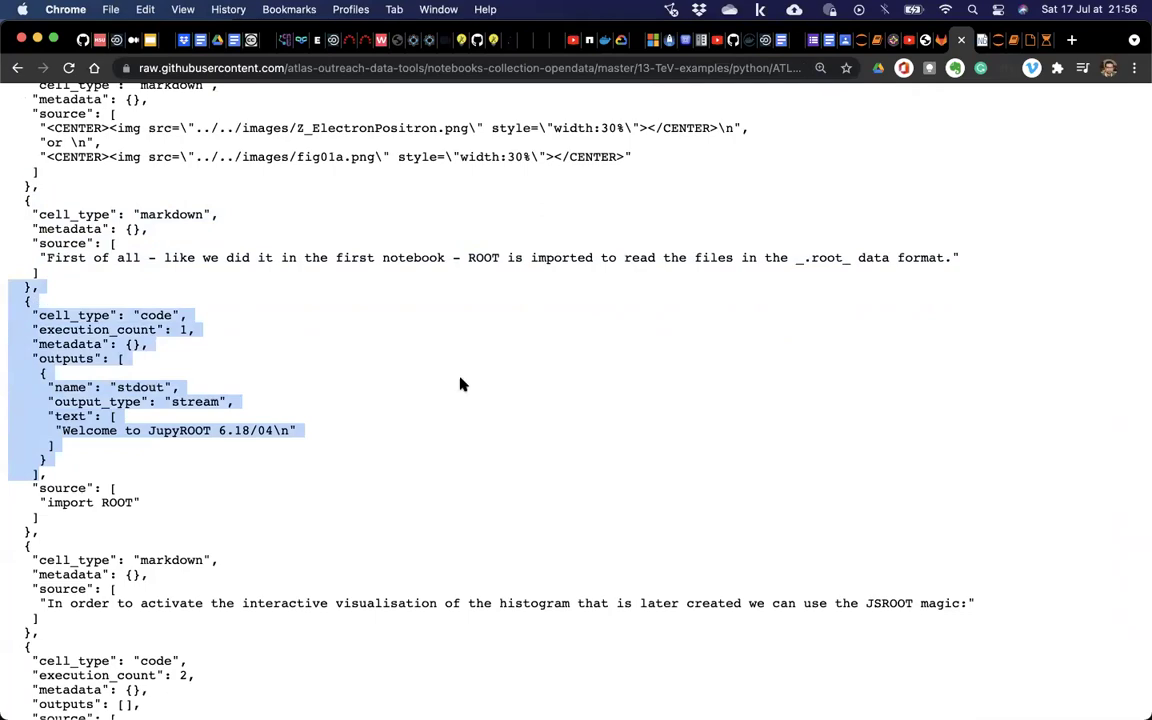
key(ctrl+Up)
click(550, 455)
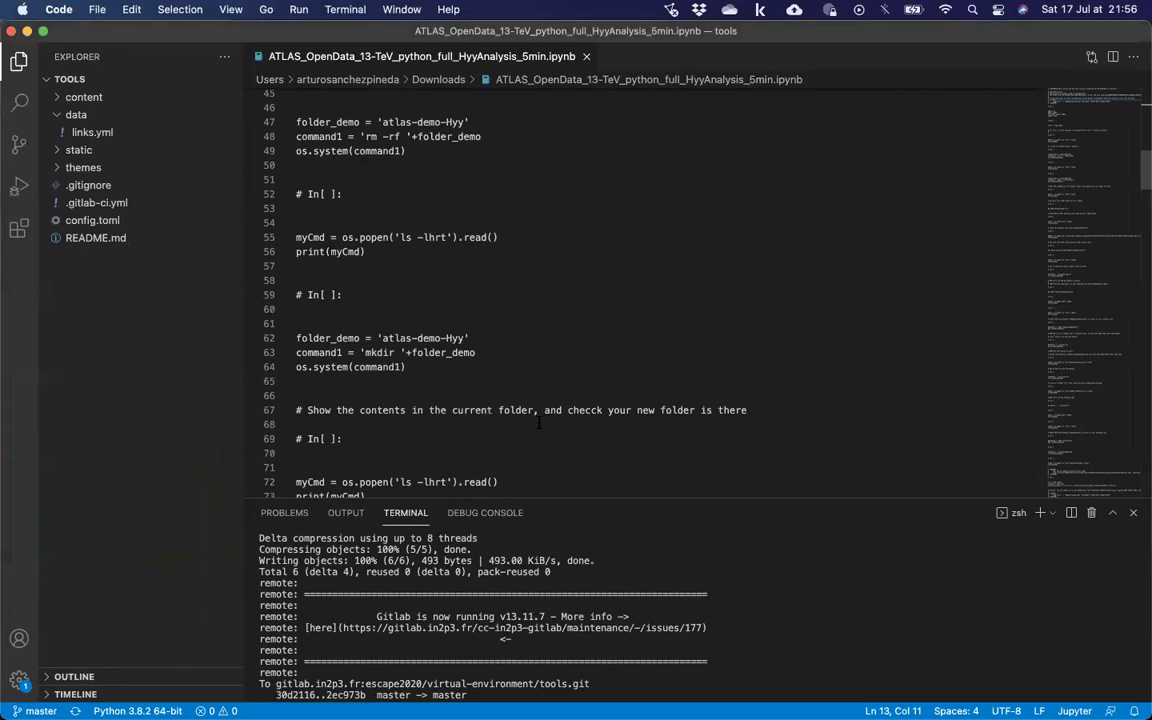
key(super+minus)
key(super+equal)
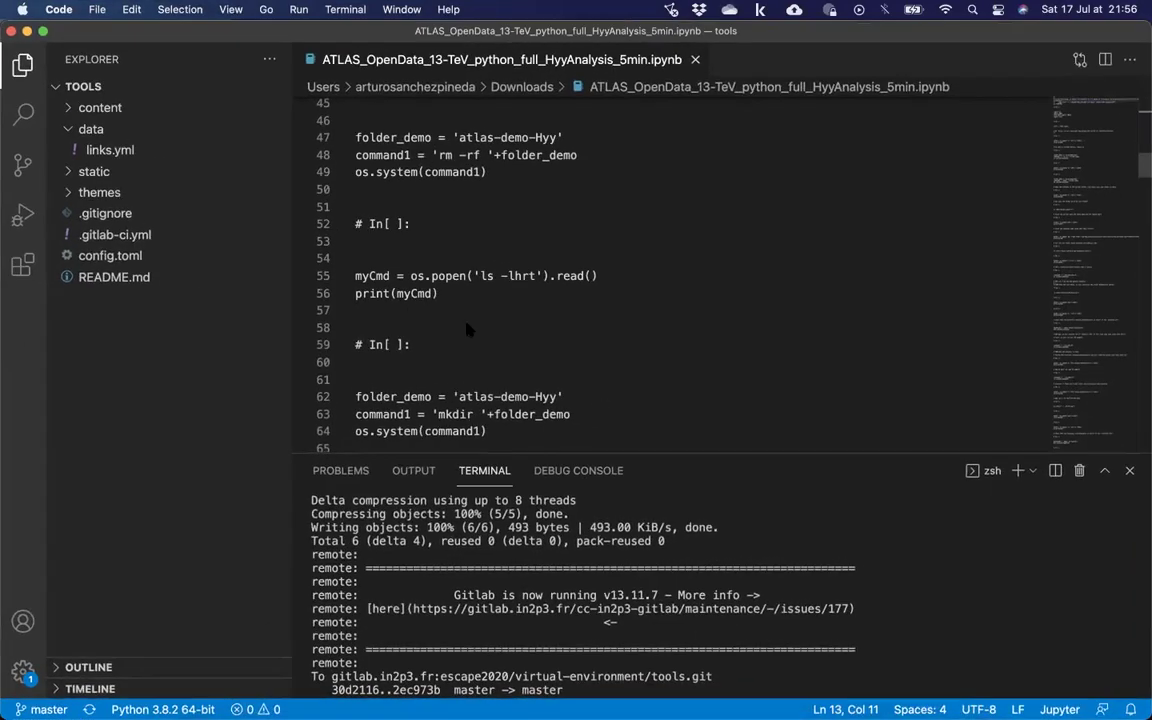
key(ctrl+Up)
Bring the raw notebook JSON back and select down to the canvas cell.
click(463, 507)
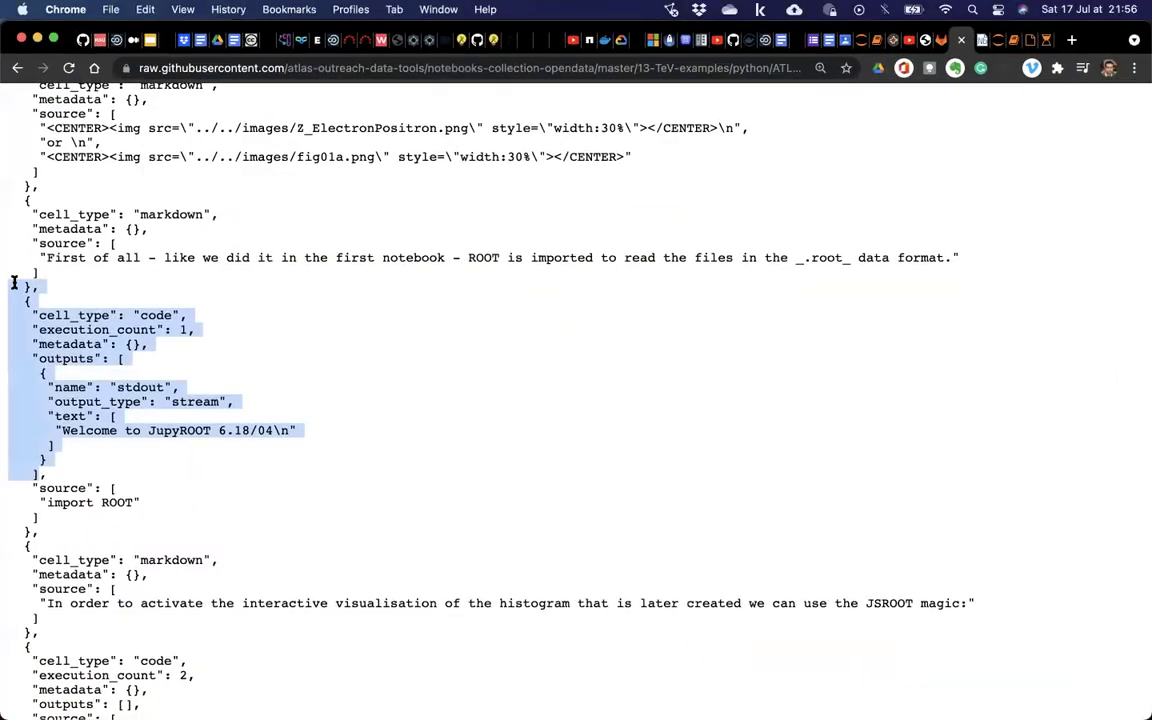
scroll(185, 400, down, 5)
scroll(44, 369, down, 10)
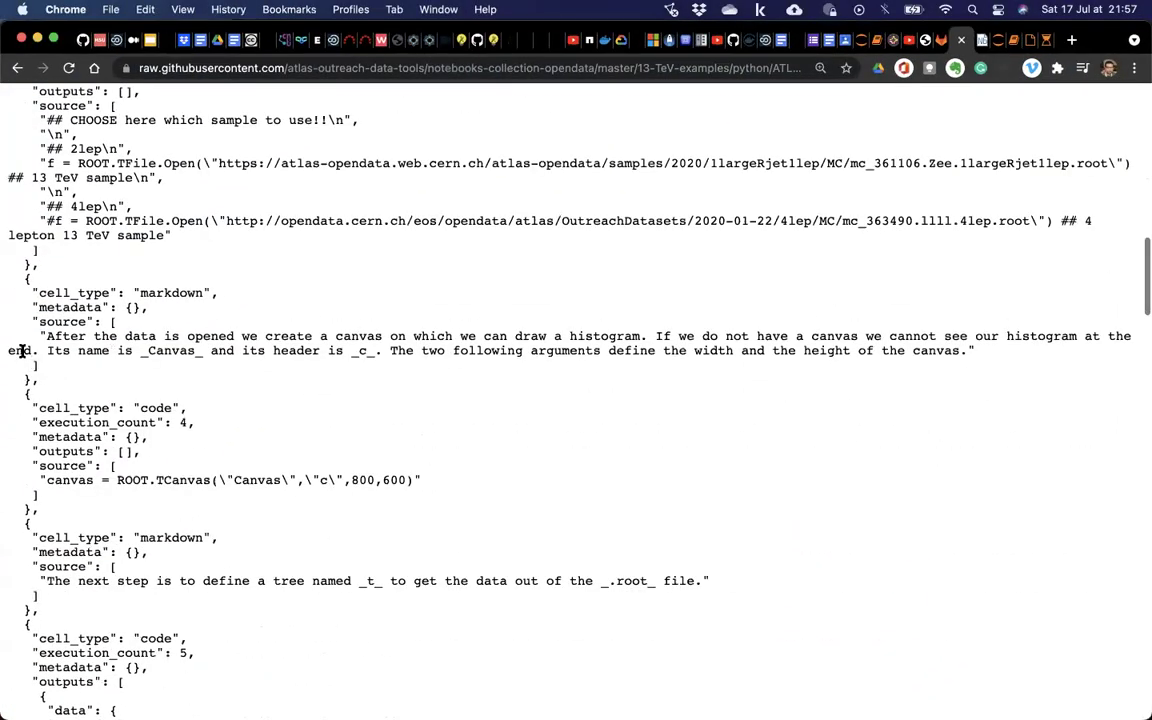
drag(5, 385, 175, 514)
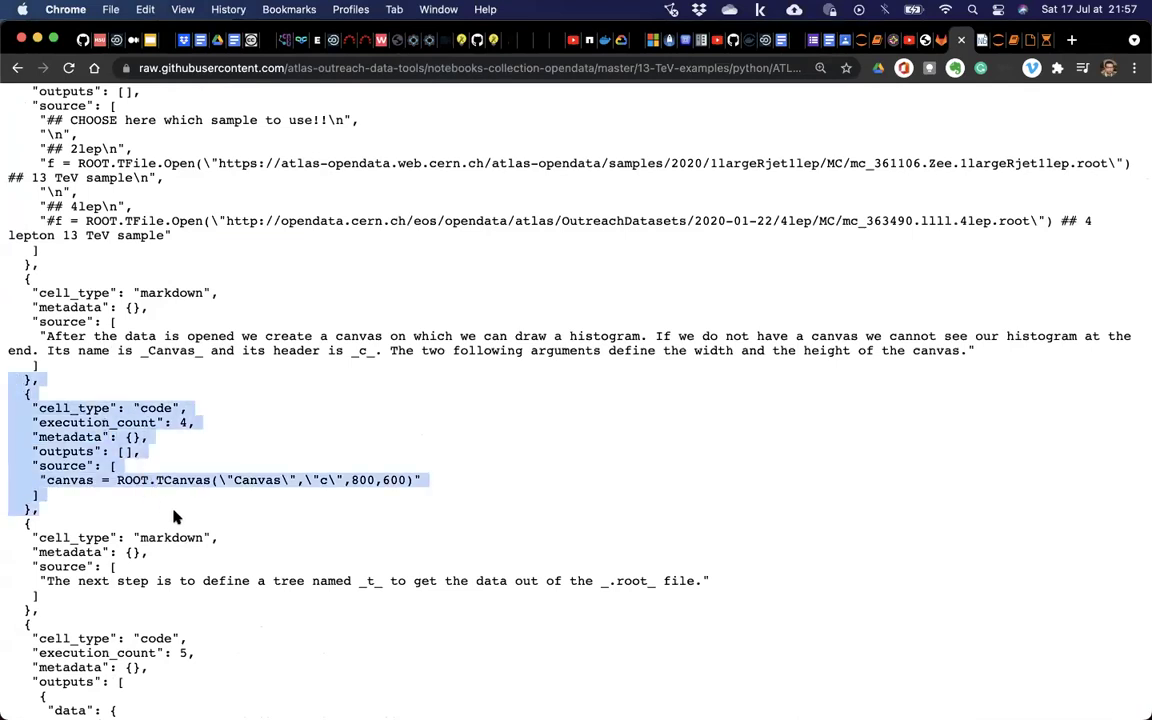
scroll(180, 520, down, 4)
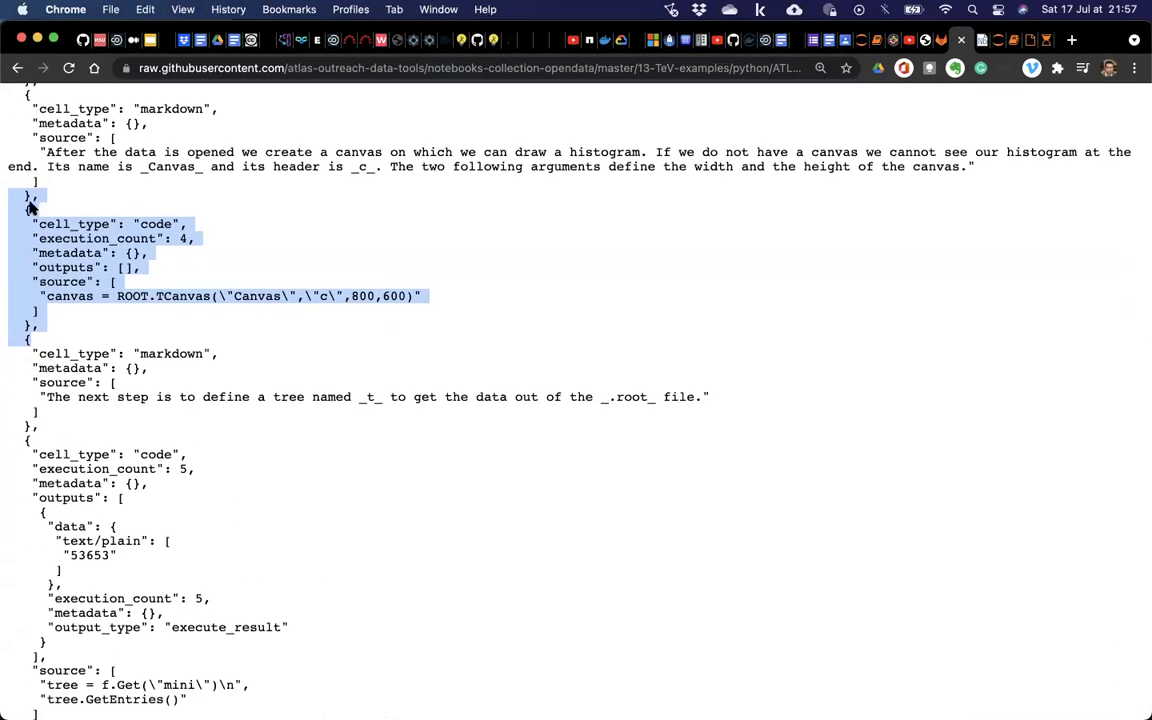
mouse_move(9, 207)
mouse_down()
mouse_move(141, 274)
mouse_move(196, 338)
mouse_move(10, 245)
mouse_move(8, 207)
mouse_up()
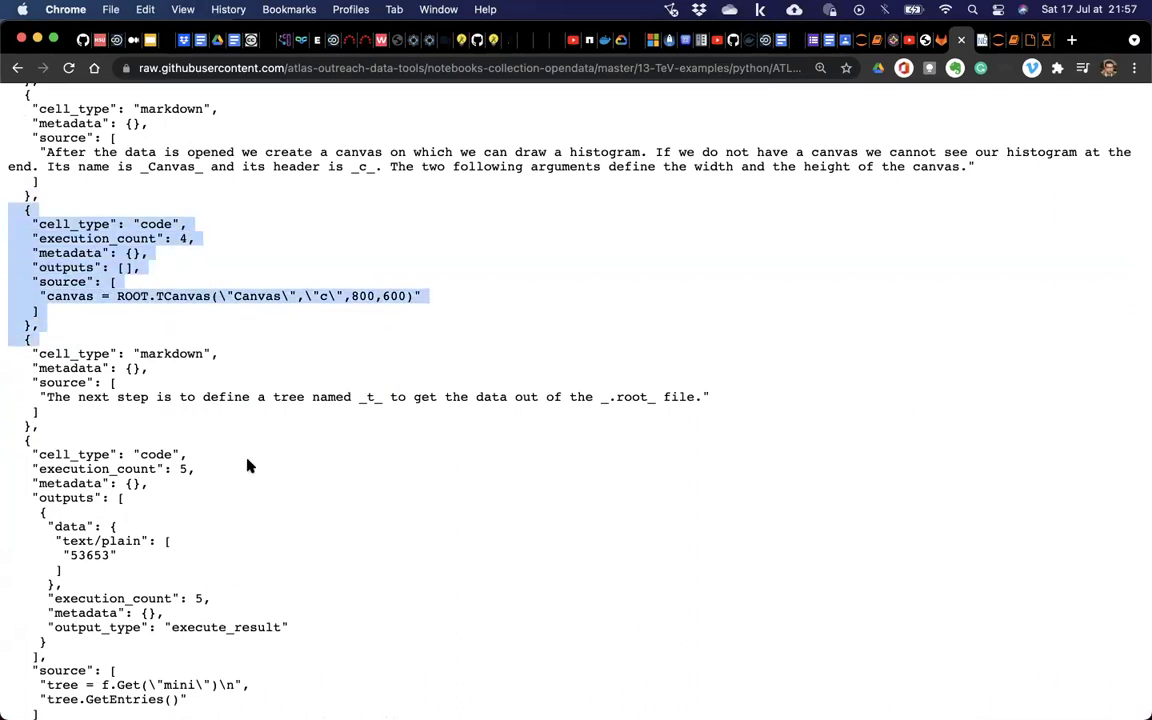
Zoom to 150% and read through the histogram and event-loop cells.
scroll(250, 465, down, 10)
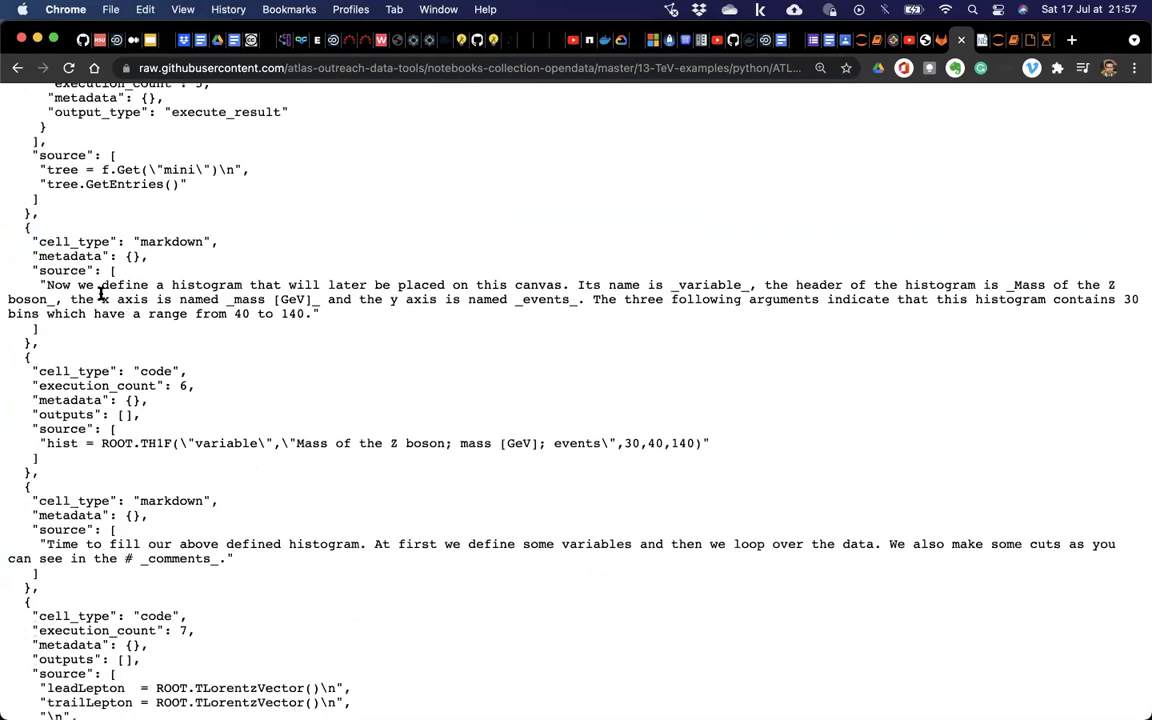
scroll(100, 295, down, 4)
scroll(100, 293, up, 3)
scroll(100, 293, up, 1)
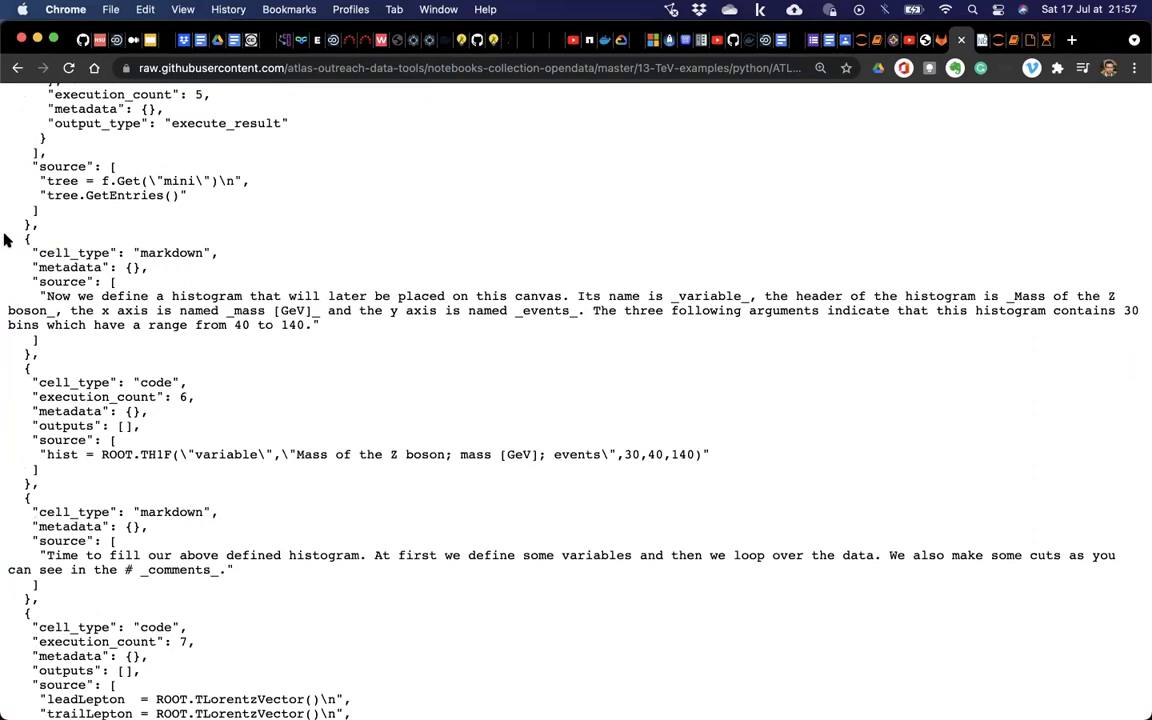
drag(6, 236, 417, 350)
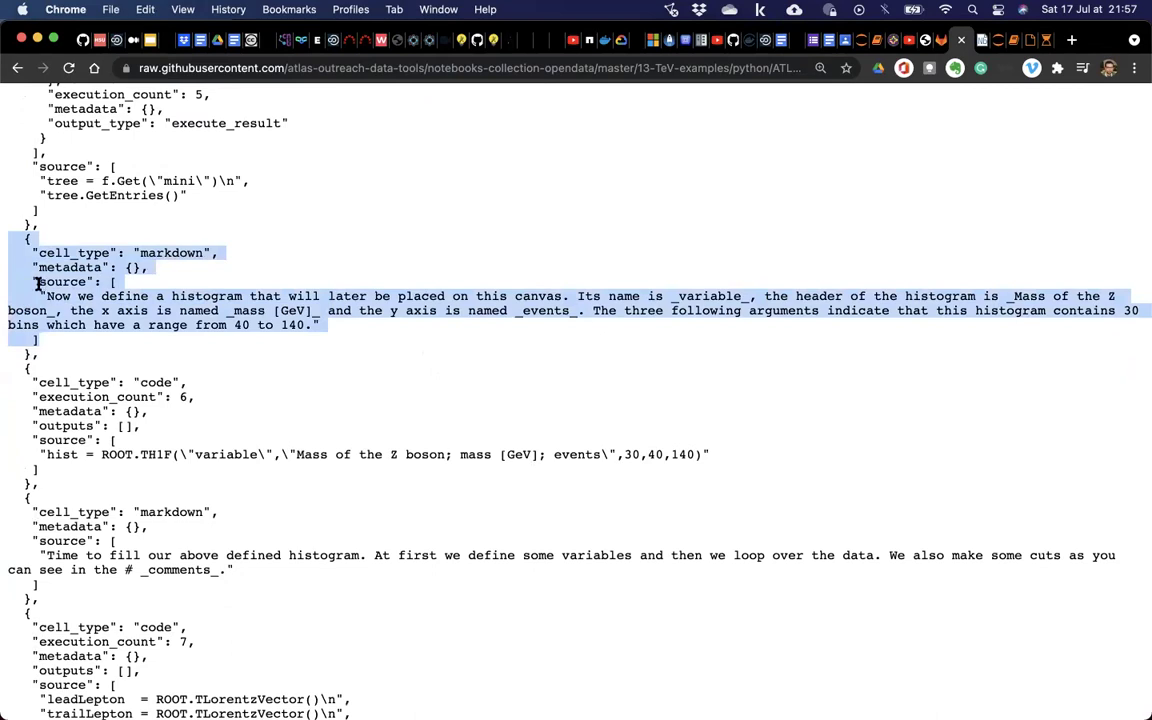
key(super+equal)
scroll(63, 483, down, 3)
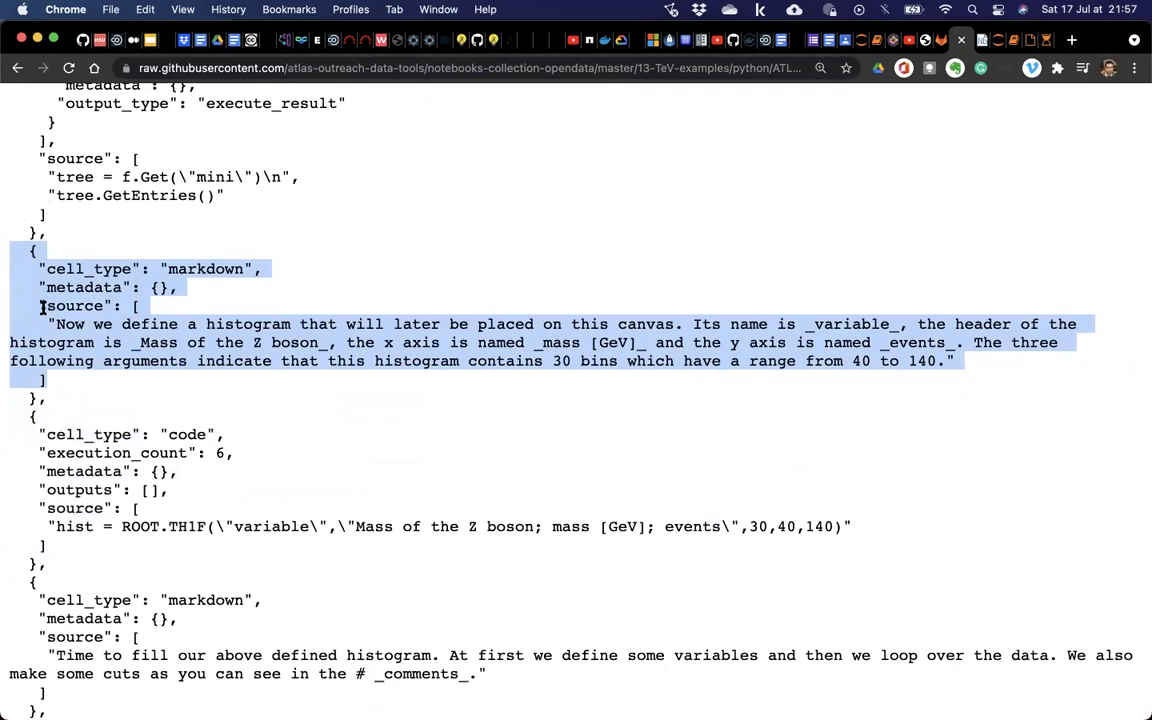
click(440, 444)
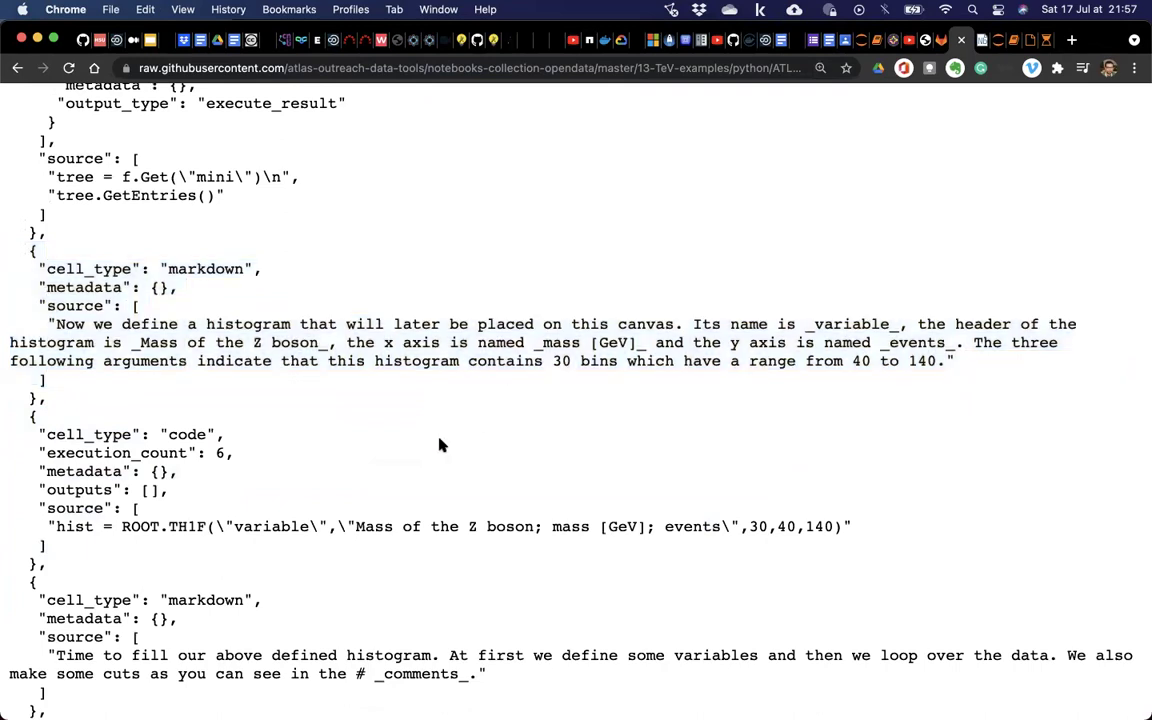
scroll(440, 444, down, 5)
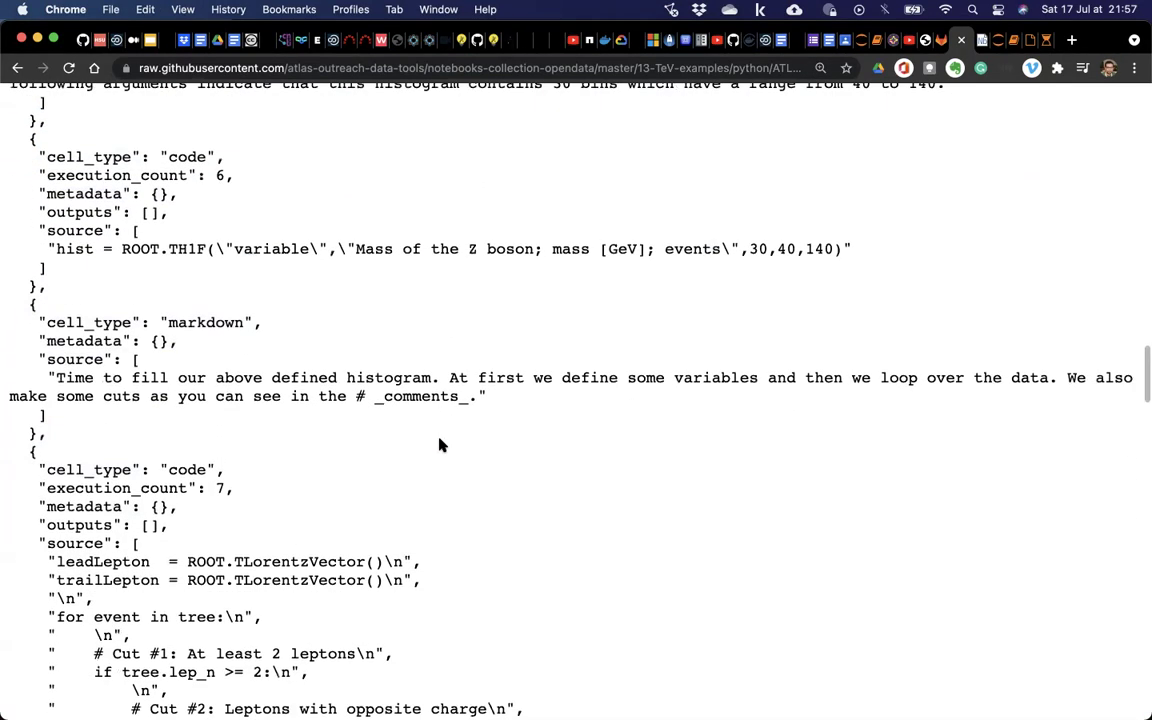
scroll(440, 444, down, 4)
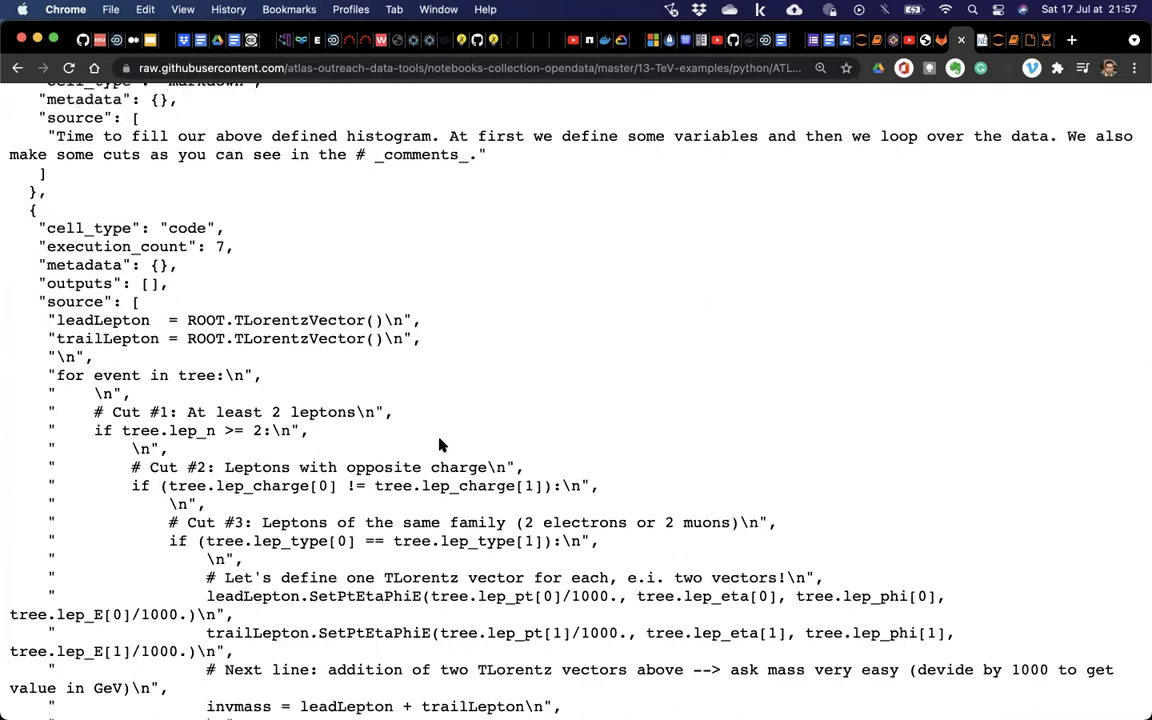
scroll(440, 444, down, 4)
scroll(440, 444, down, 6)
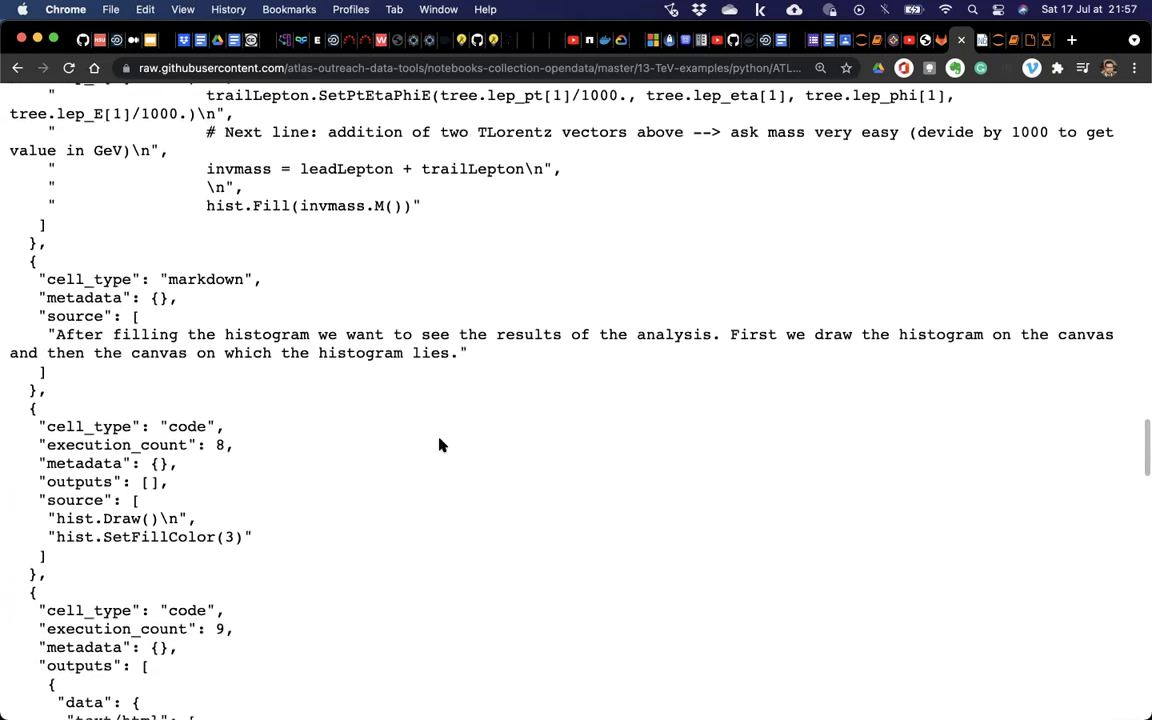
scroll(440, 444, up, 1)
scroll(440, 444, up, 5)
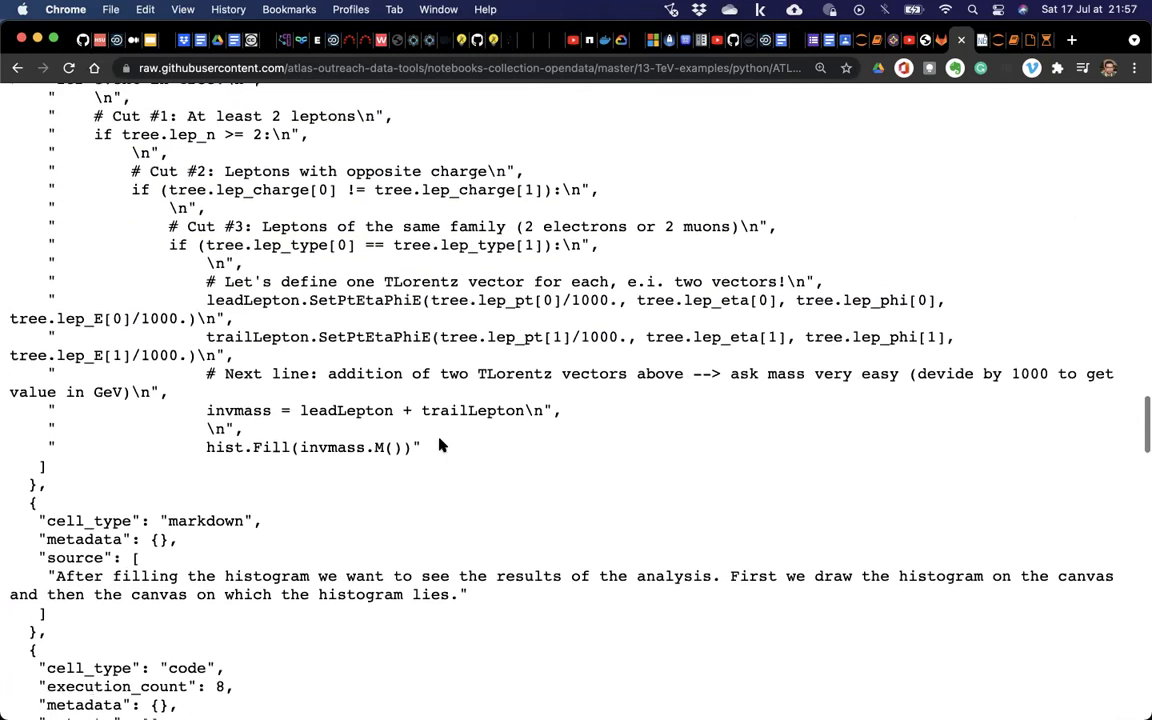
Review the hist.Fill event loop in the raw JSON, then switch back to VS Code.
scroll(440, 444, down, 1)
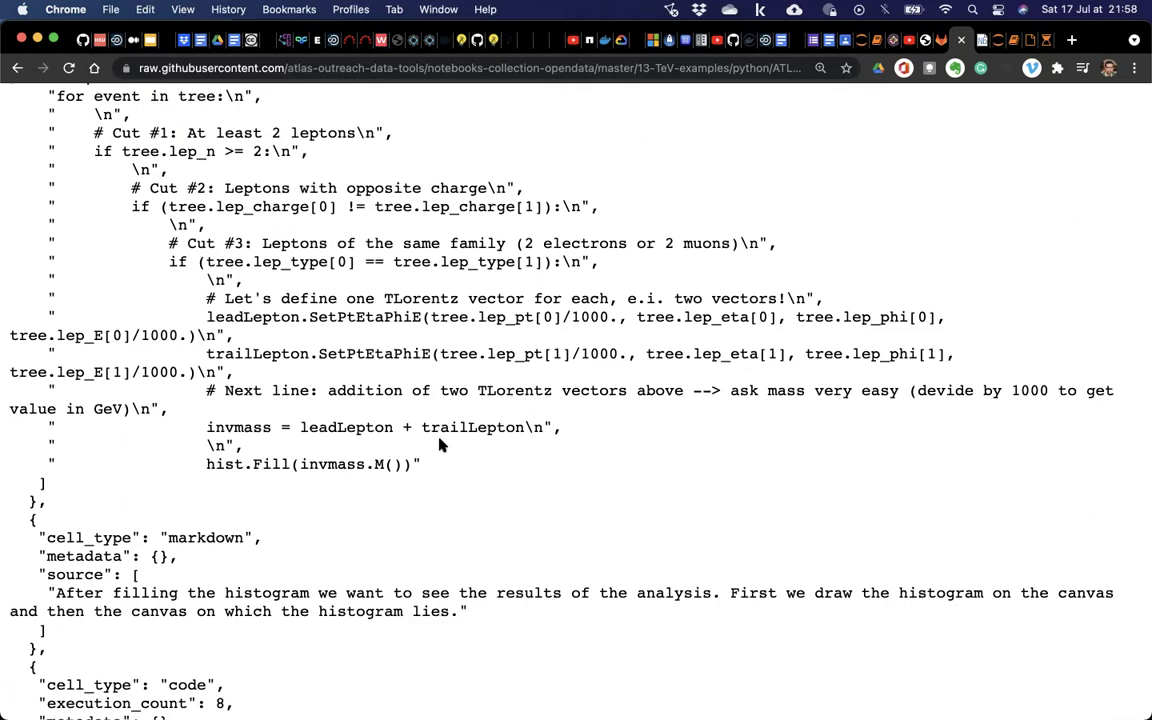
scroll(440, 445, down, 1)
scroll(440, 445, up, 2)
scroll(440, 445, up, 1)
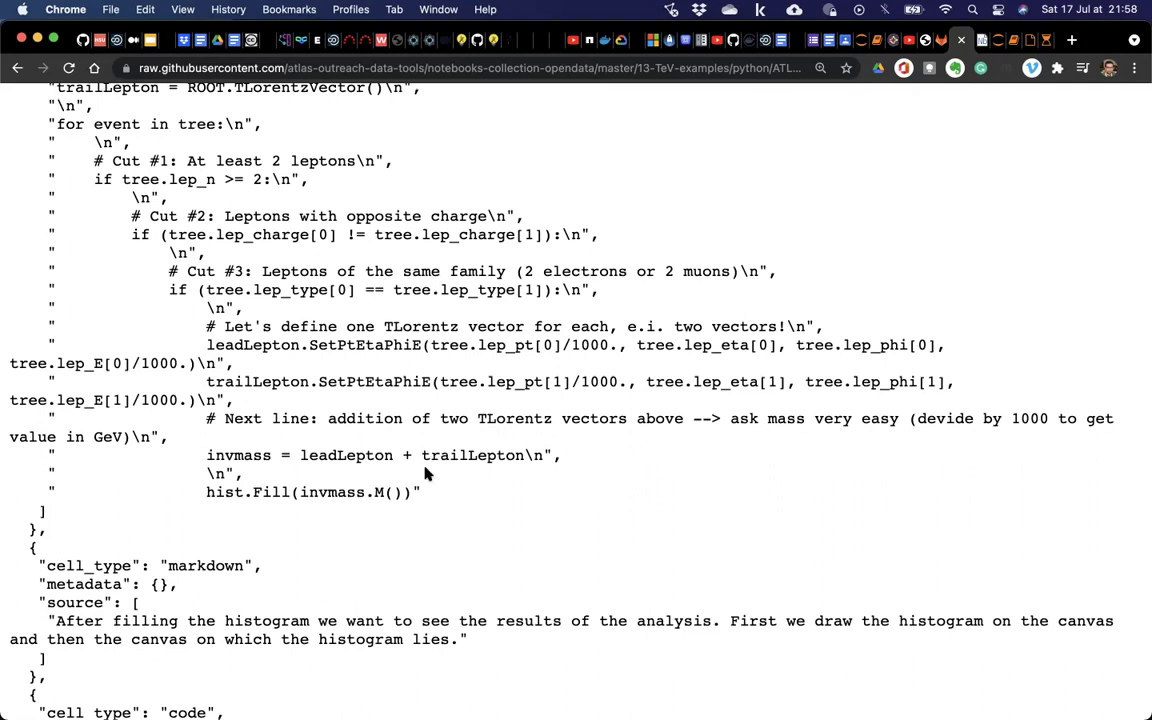
scroll(440, 488, down, 1)
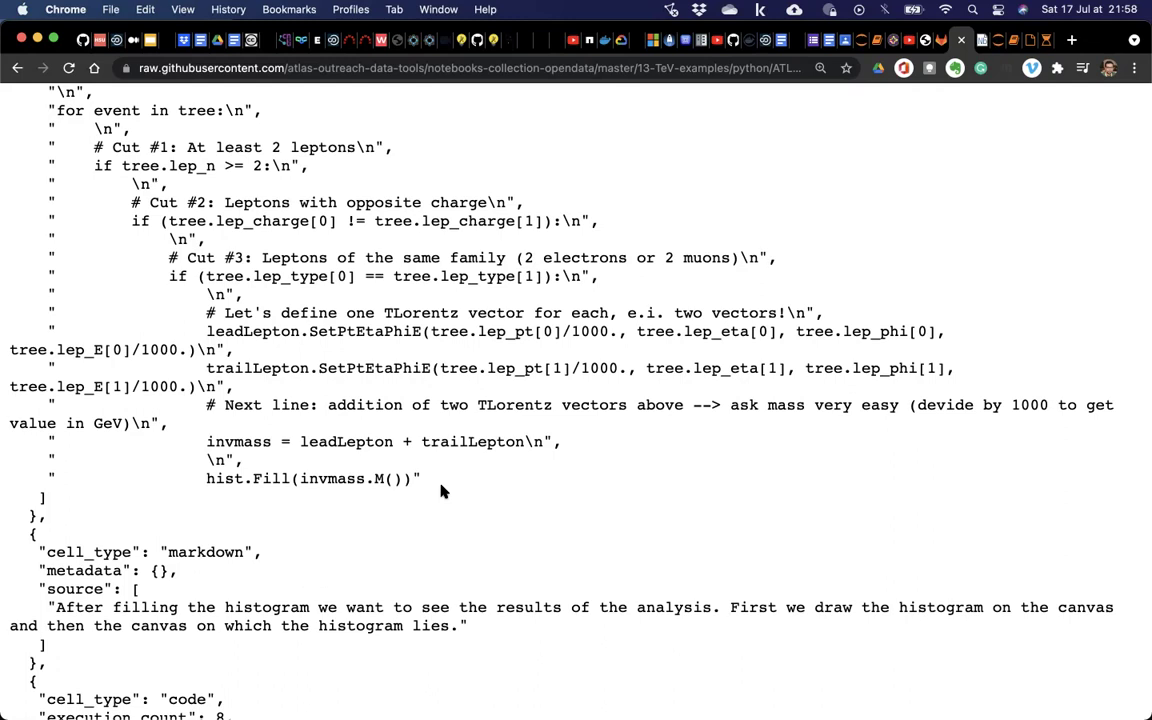
key(ctrl+Up)
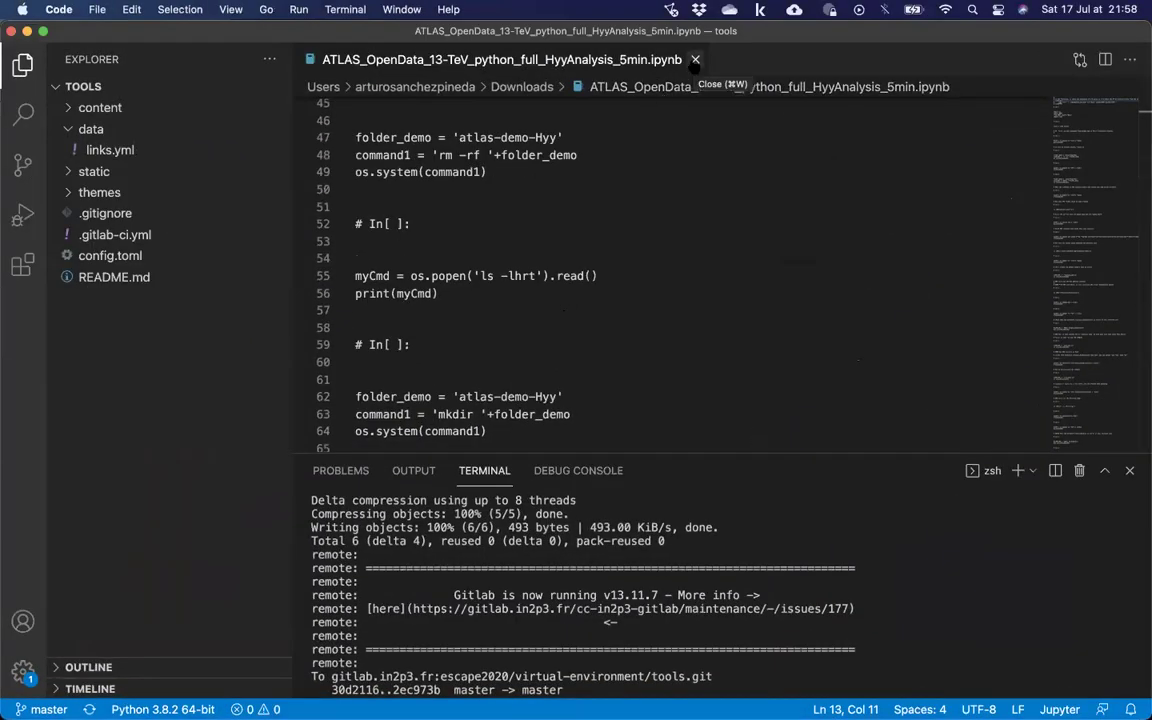
Close the HyyAnalysis notebook and bring the Atom window to the front.
click(695, 60)
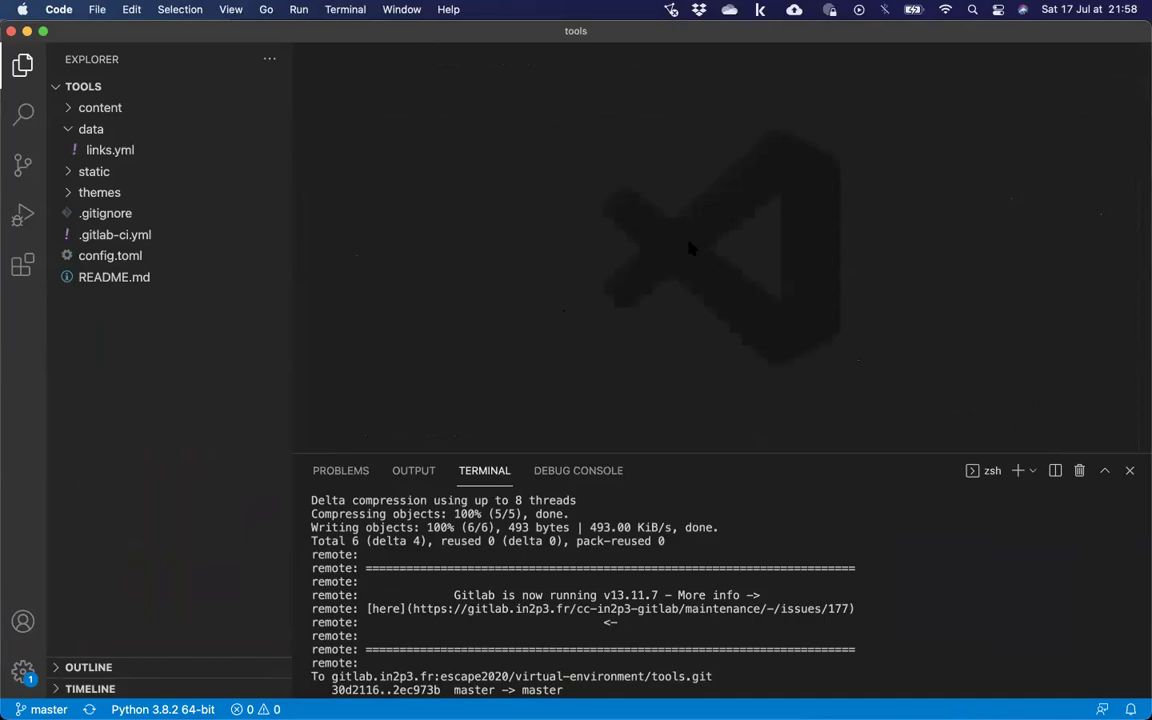
key(ctrl+Up)
click(508, 542)
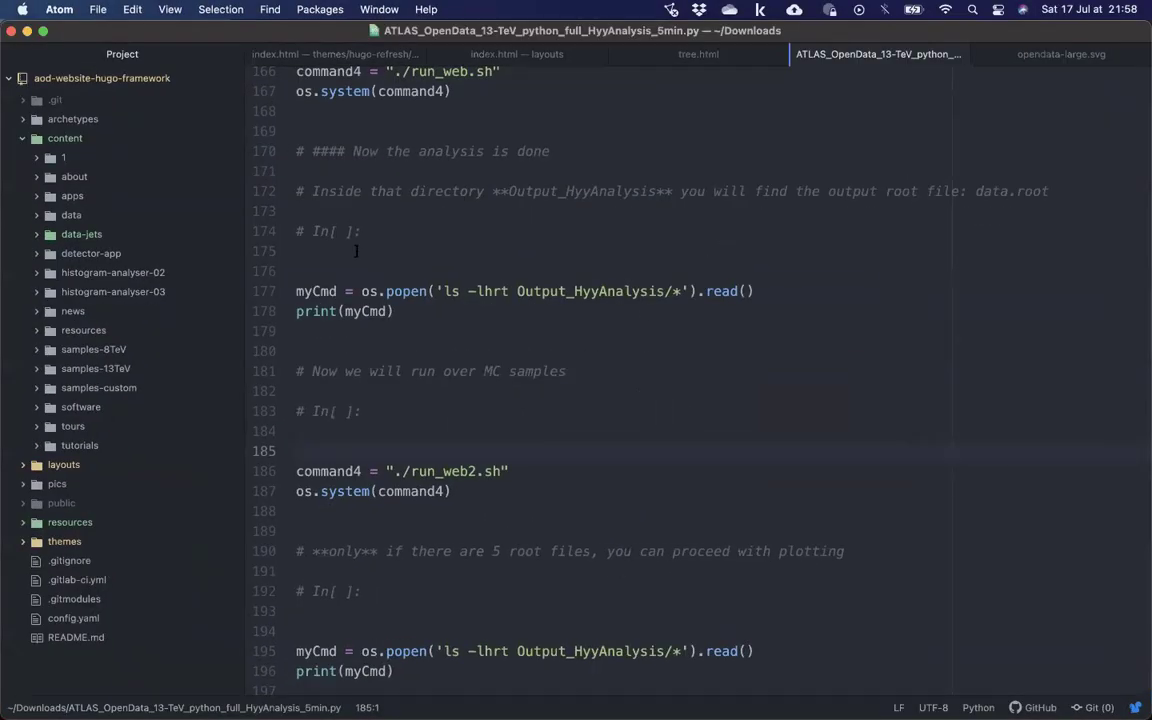
scroll(394, 265, up, 20)
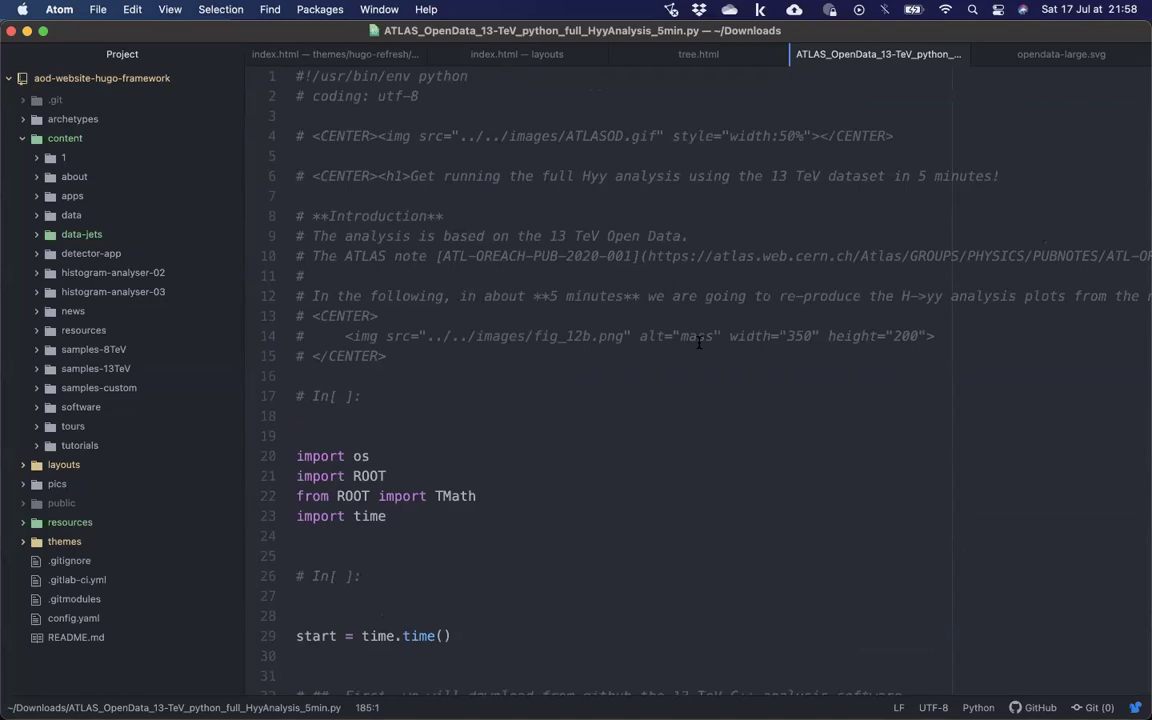
Move VS Code to Desktop 3, return to Desktop 2, and bring the raw notebook browser forward.
key(ctrl+Up)
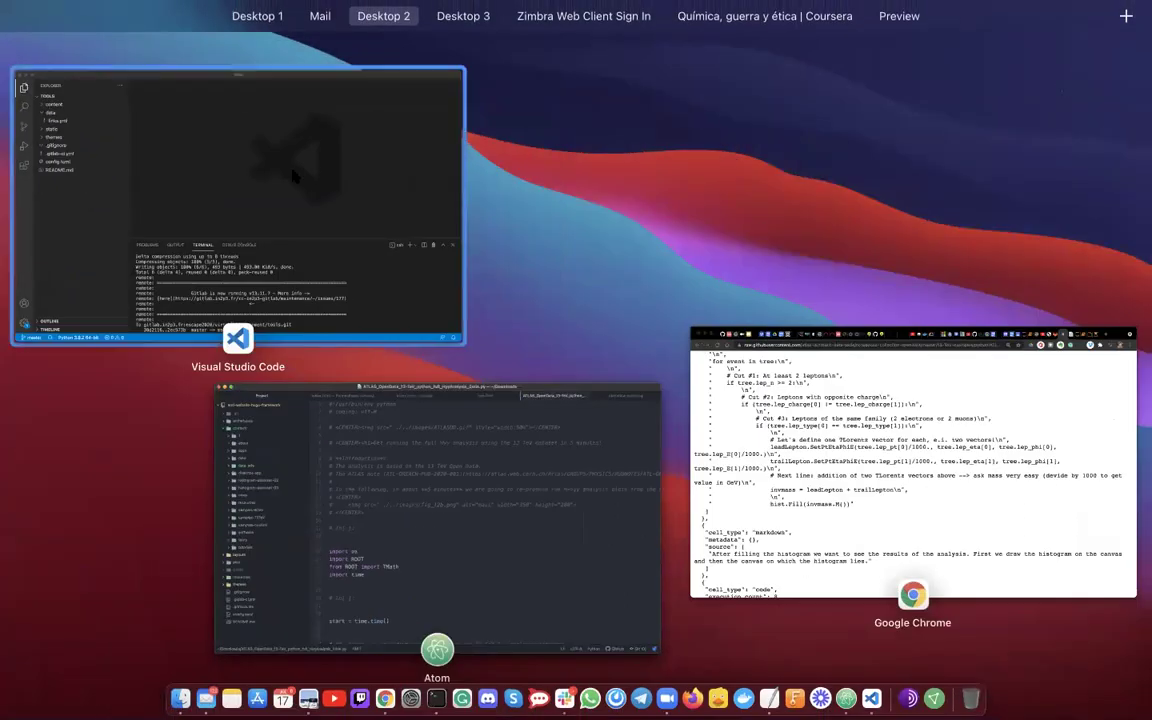
click(293, 176)
key(ctrl+Up)
drag(822, 446, 565, 65)
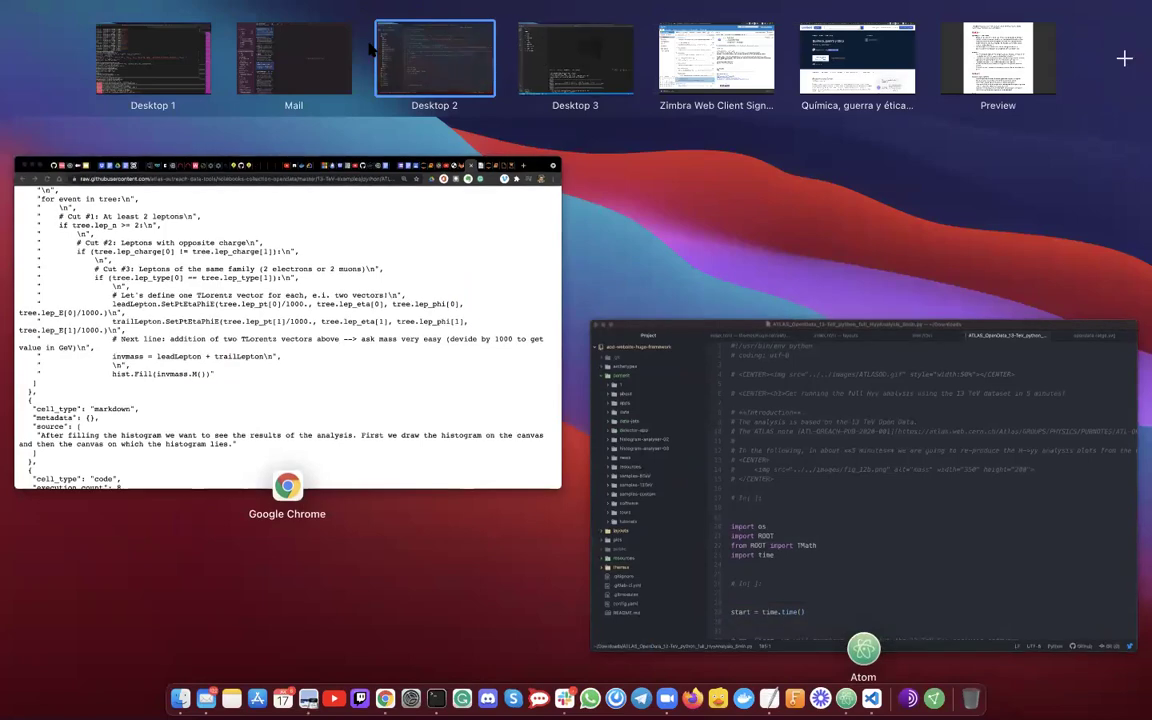
click(408, 62)
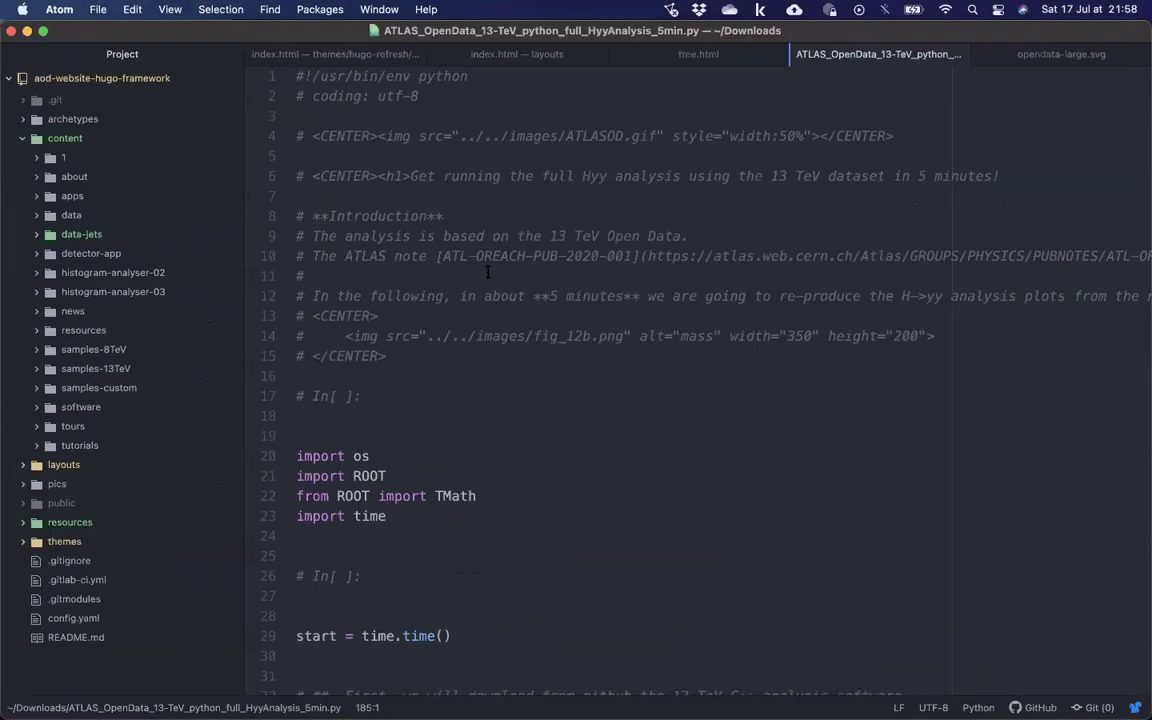
key(ctrl+Up)
click(712, 435)
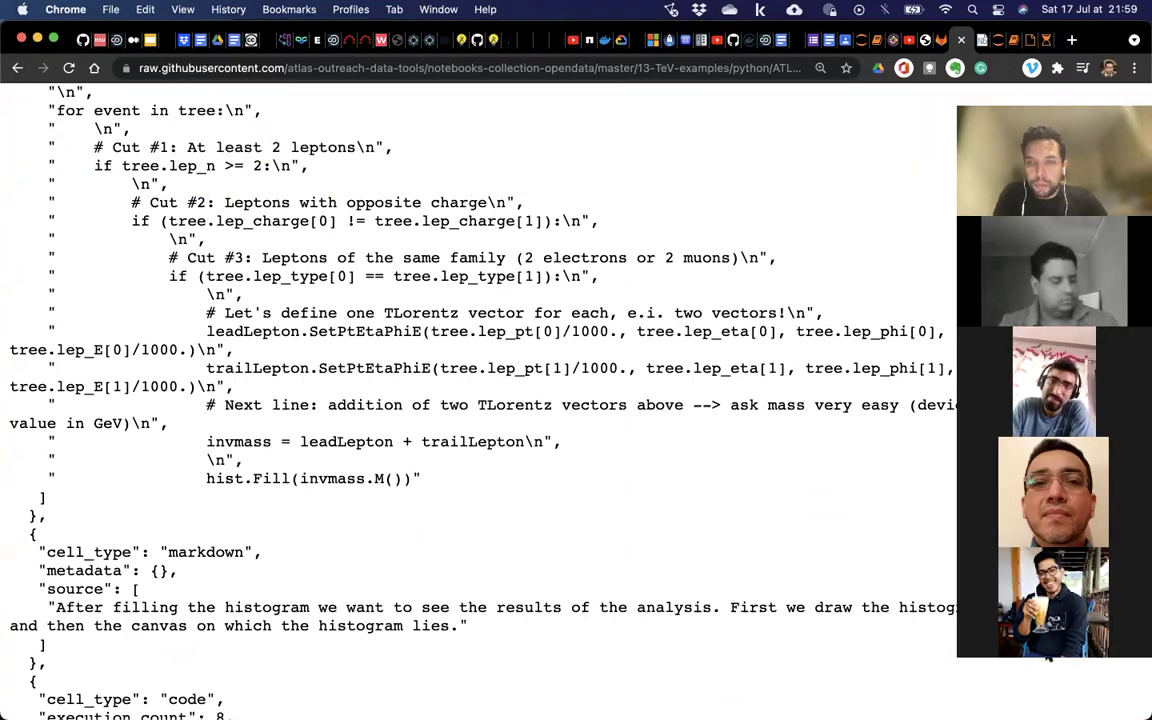
Scroll the raw notebook, then switch to the Honduras - Ciencias de la Computación Classroom tab.
click(1060, 655)
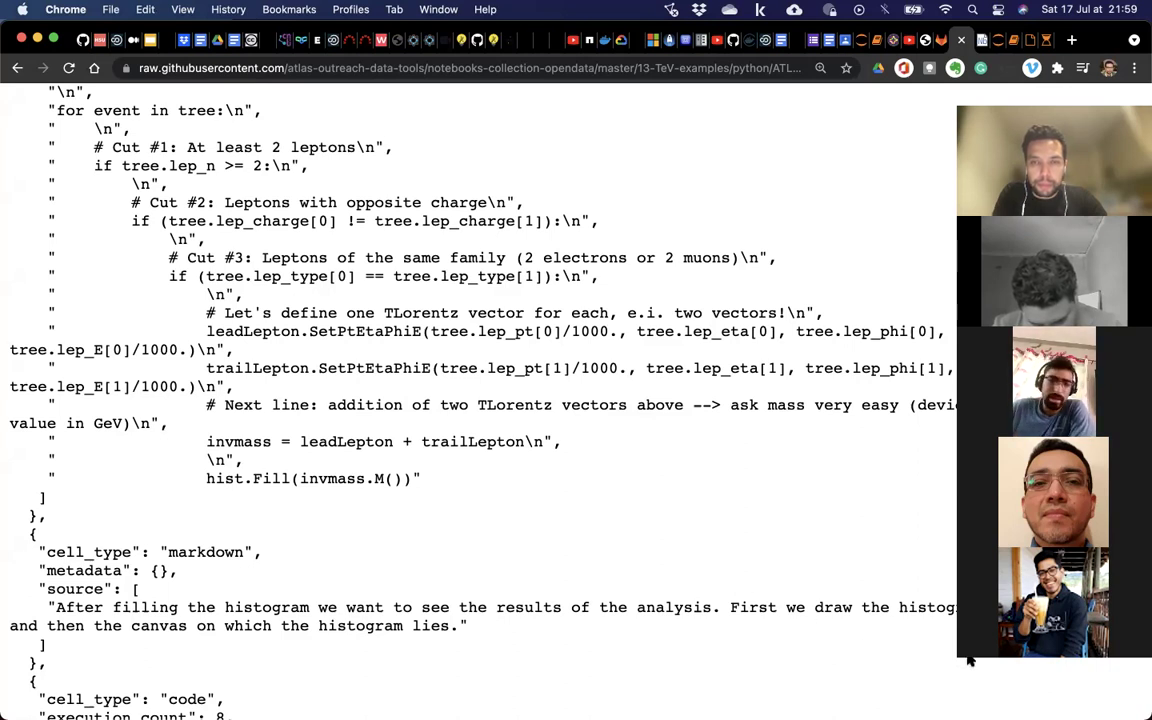
scroll(968, 655, down, 3)
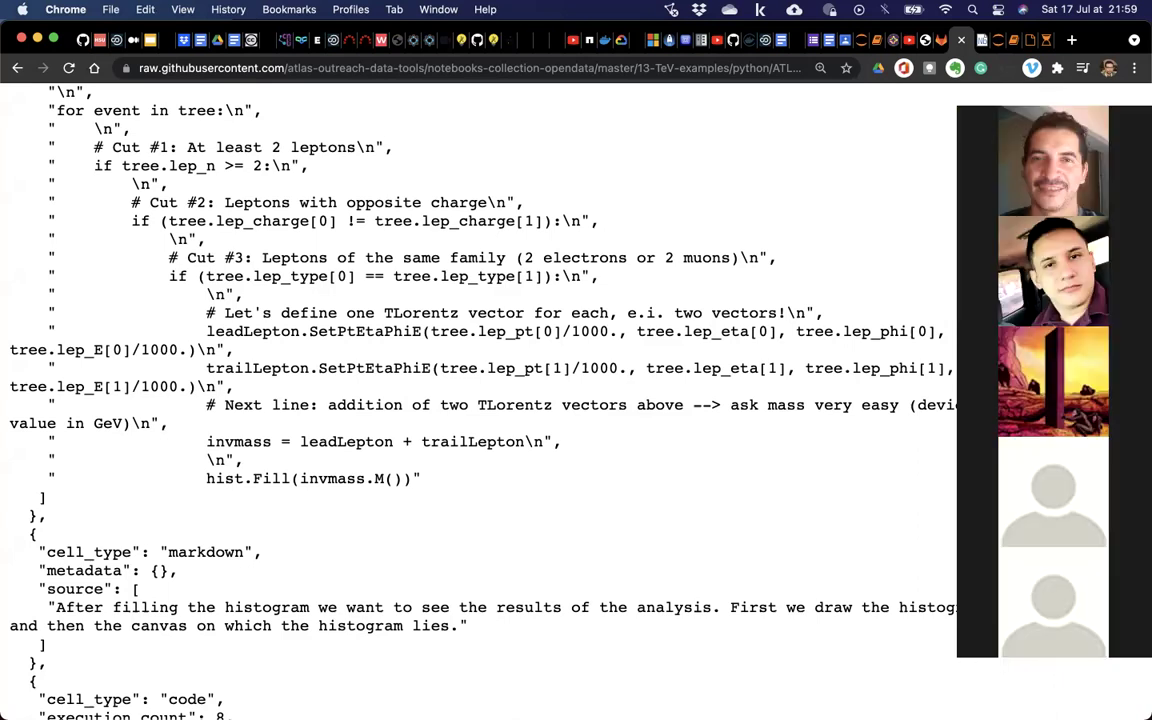
scroll(1053, 380, down, 3)
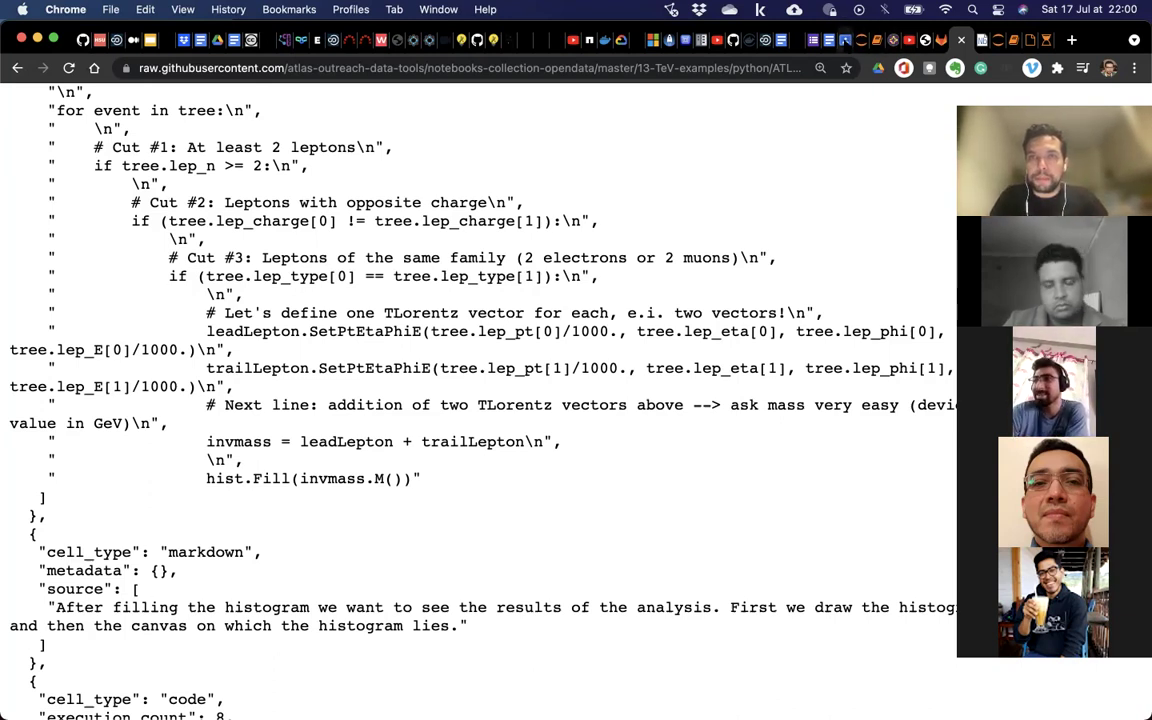
click(845, 42)
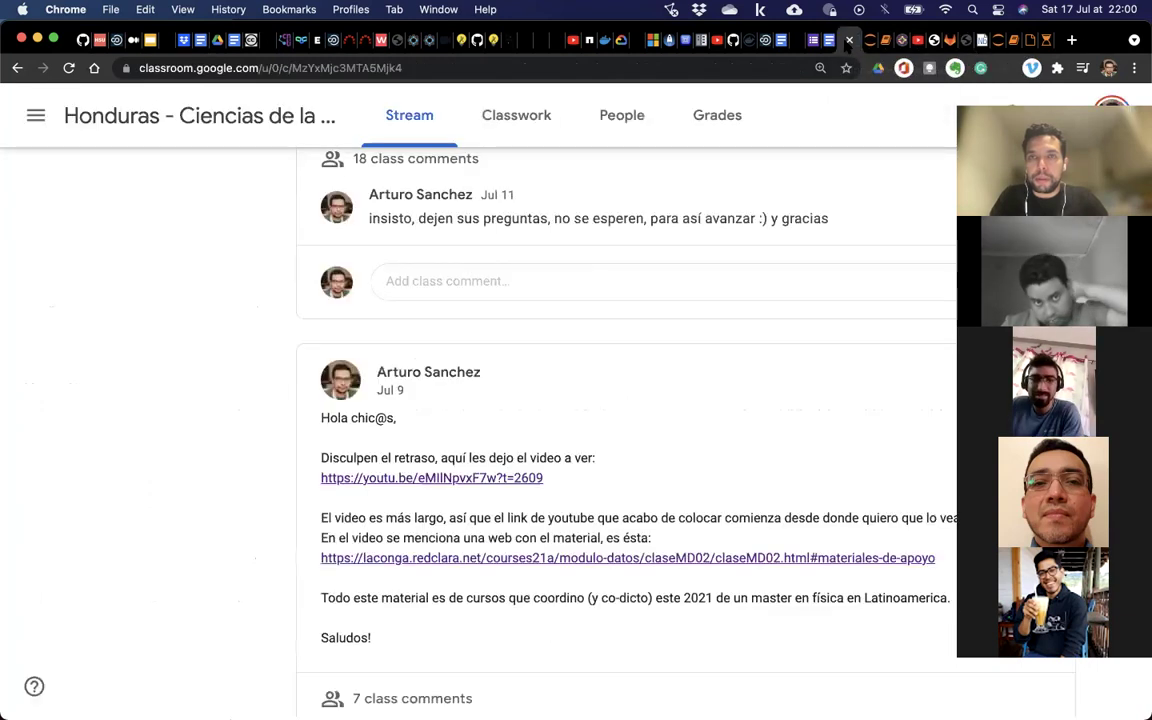
Glance at JupyterHub, return to Classroom, and scroll to the Jul 3 posts about removed files.
click(859, 40)
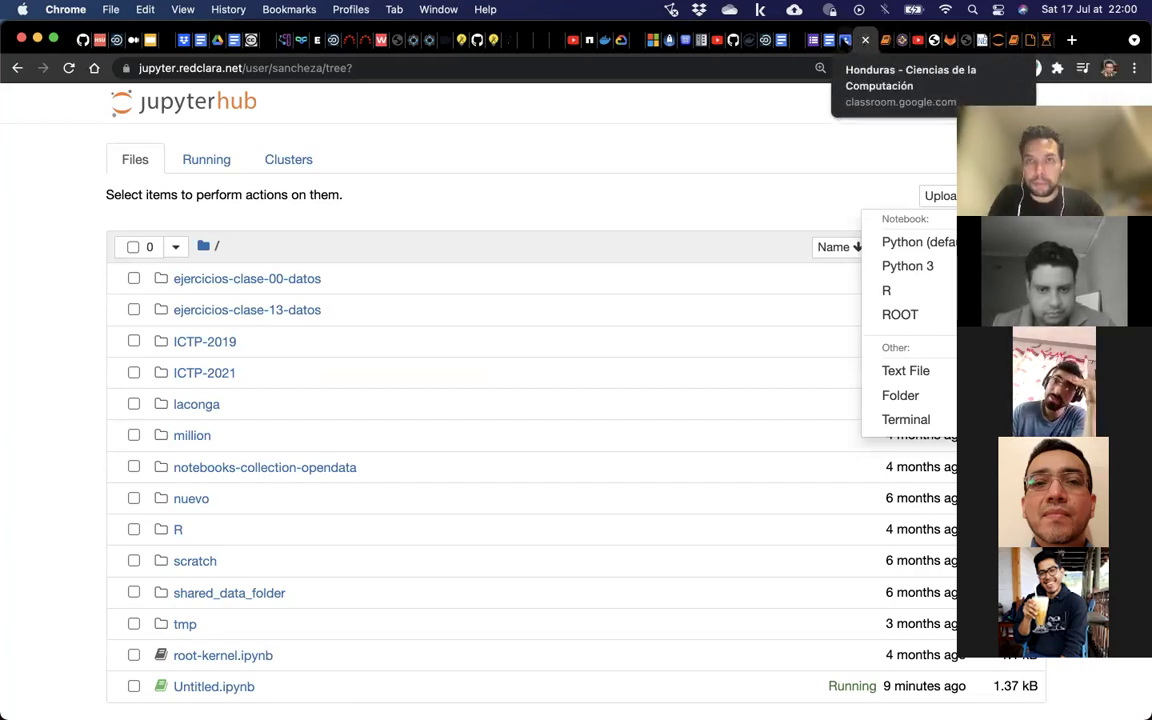
click(843, 42)
scroll(635, 450, up, 2)
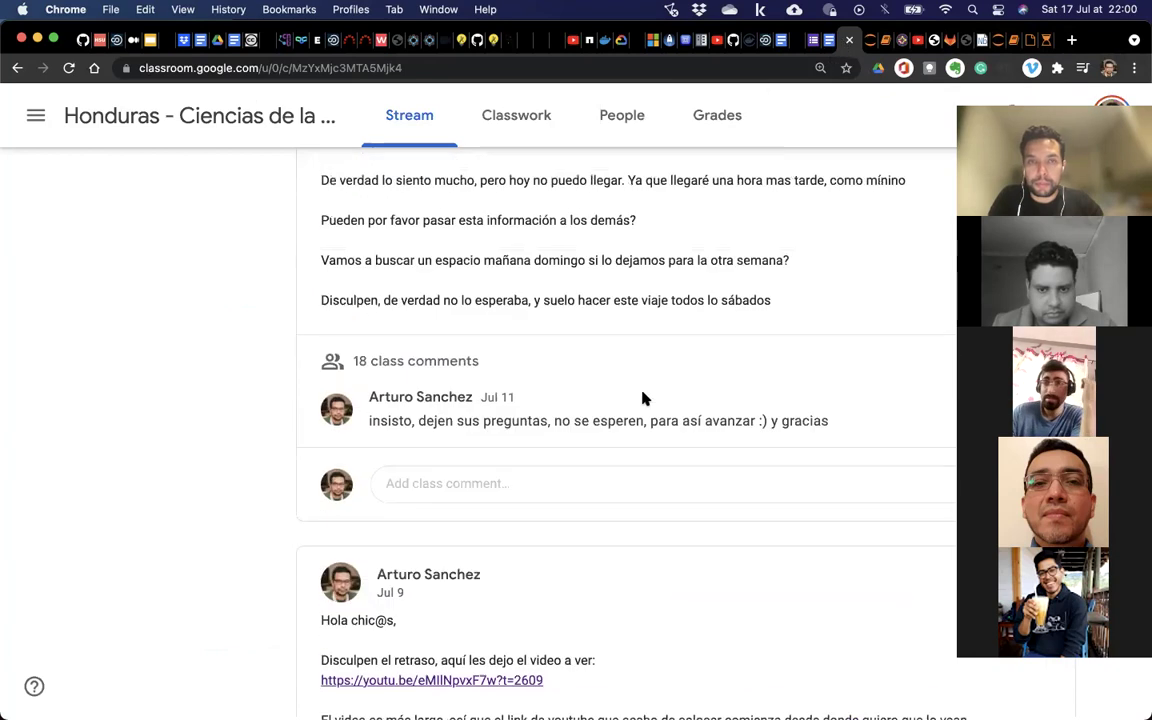
scroll(645, 399, down, 5)
scroll(645, 399, down, 4)
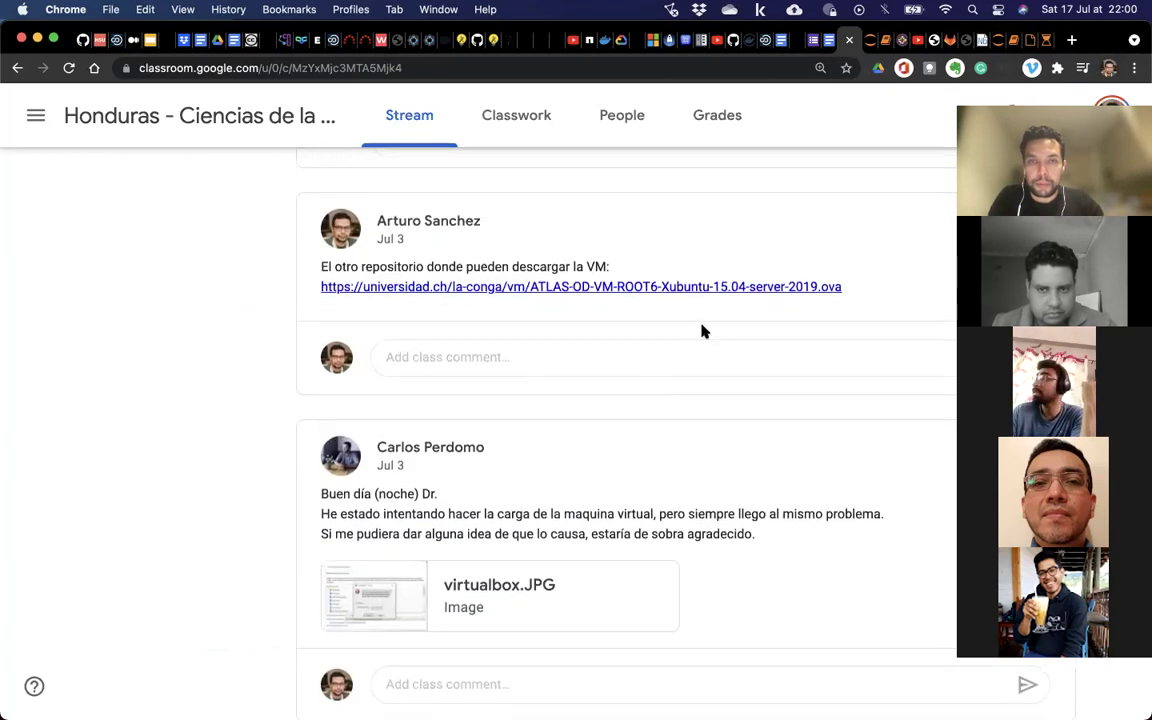
scroll(754, 294, down, 6)
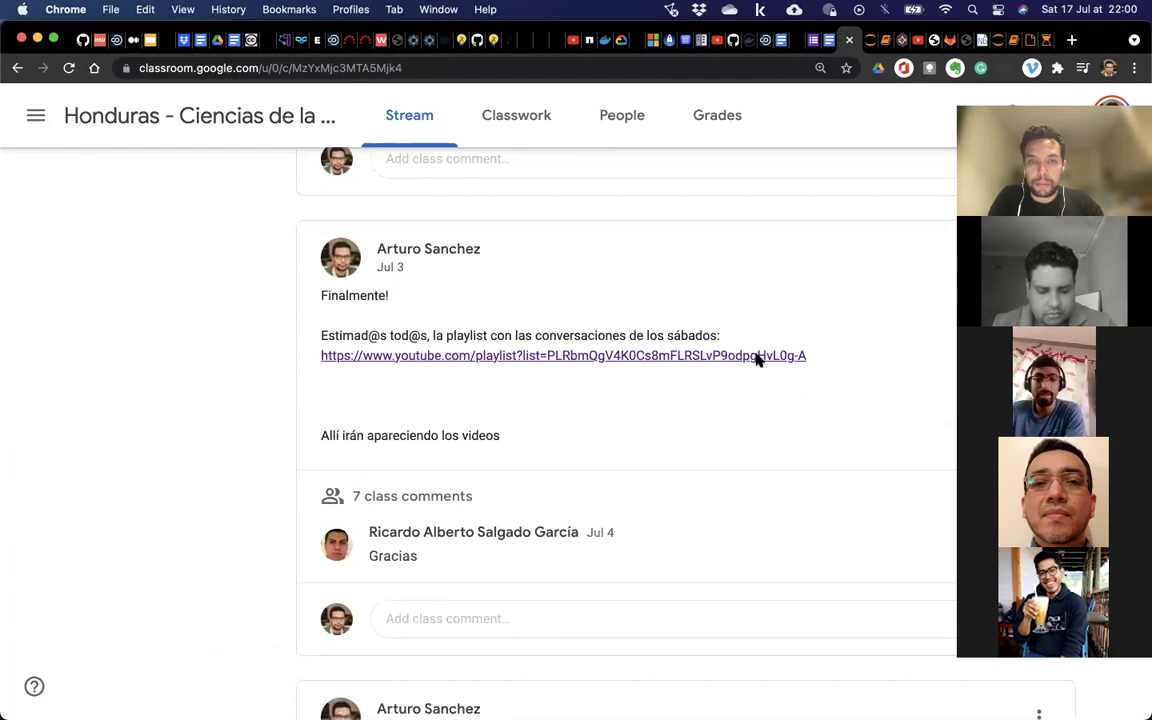
scroll(759, 360, down, 3)
scroll(759, 366, down, 10)
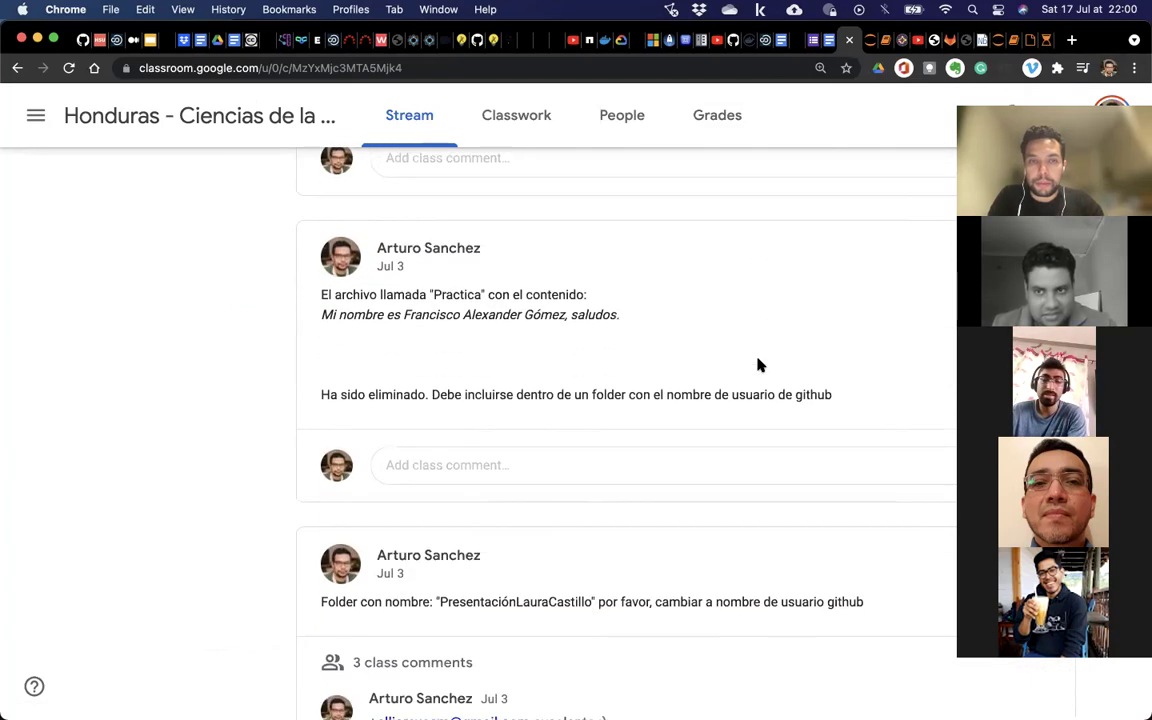
scroll(759, 366, down, 5)
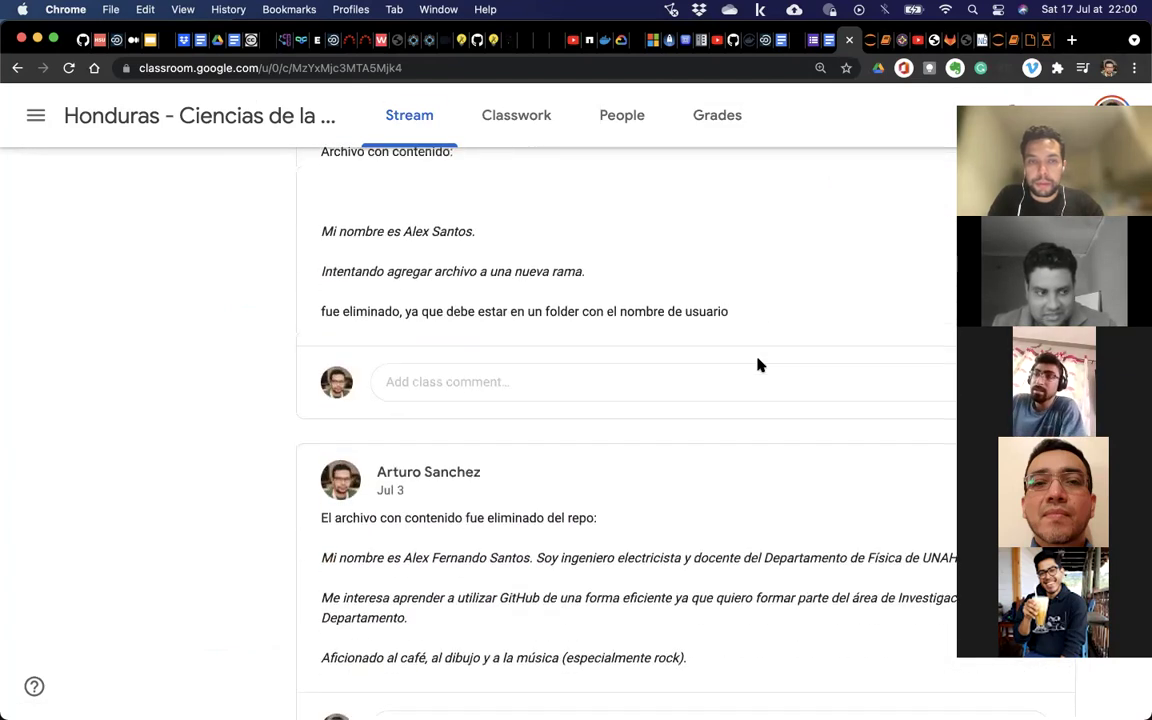
scroll(758, 360, down, 3)
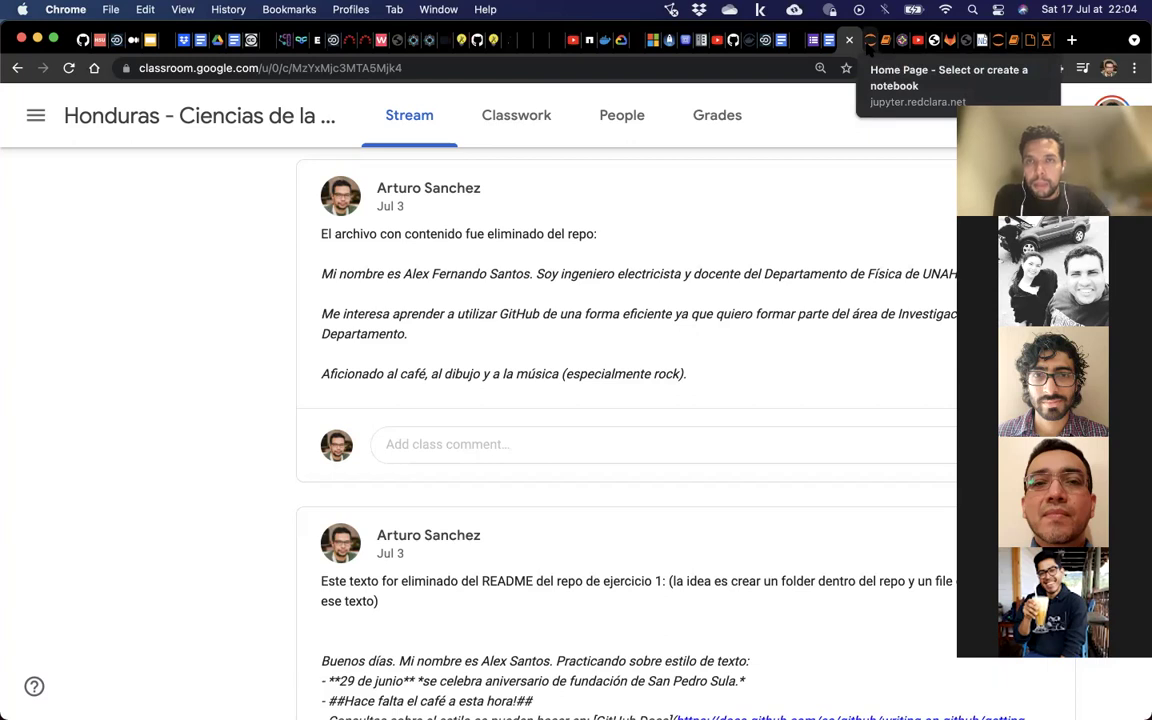
Go through the tabs to the ATLAS VM installation page, check its download section, then return to GitLab.
click(867, 48)
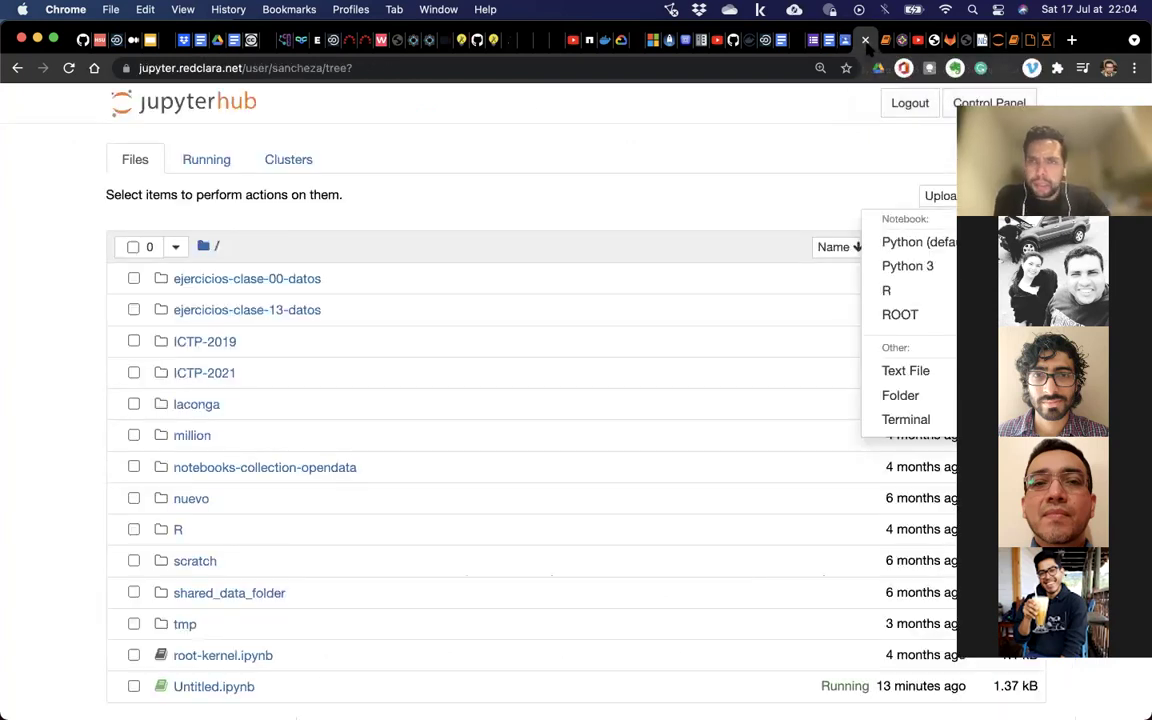
click(885, 40)
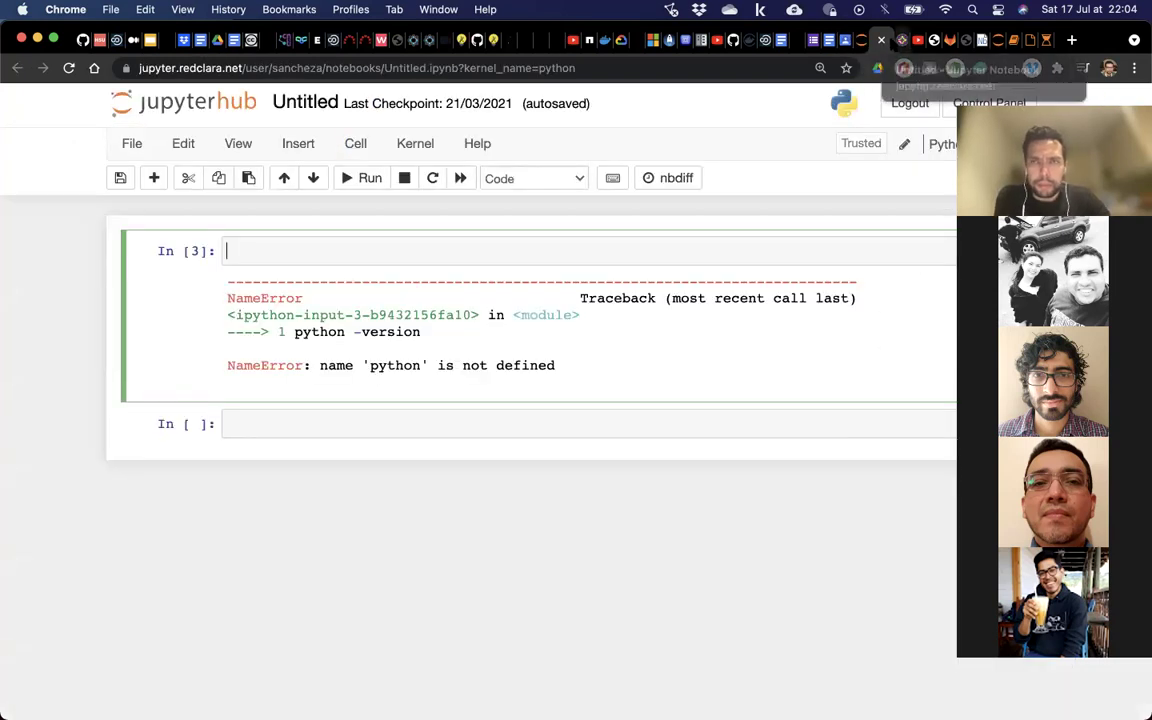
click(870, 40)
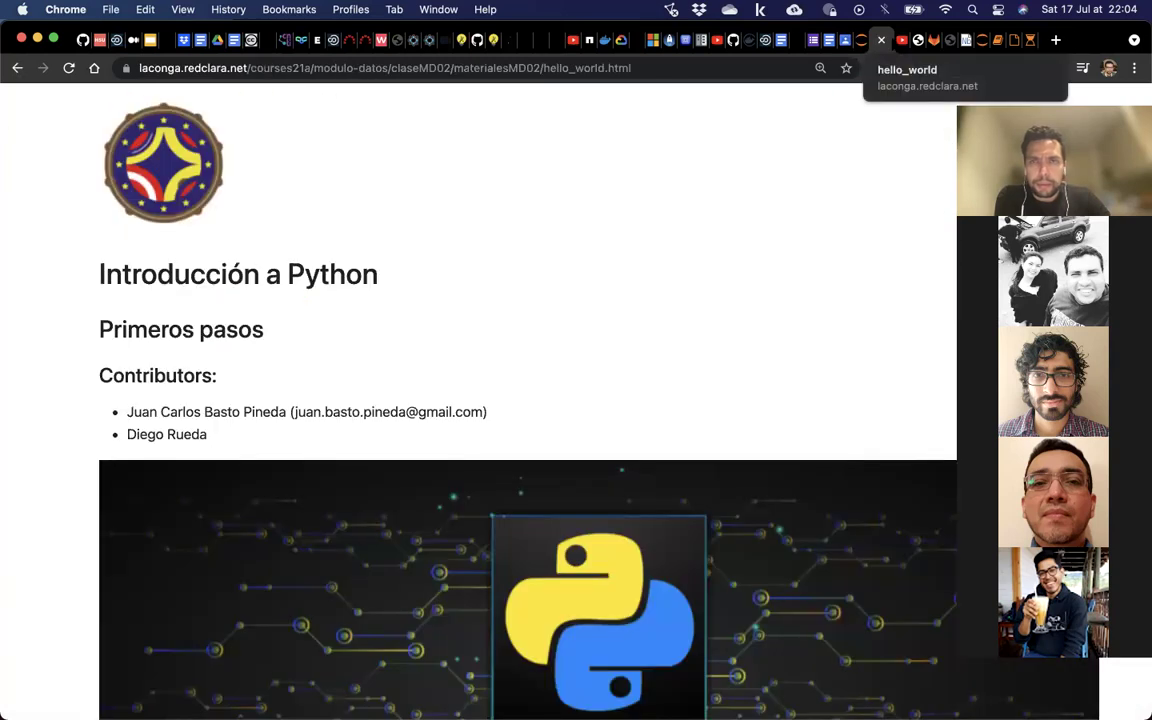
click(897, 40)
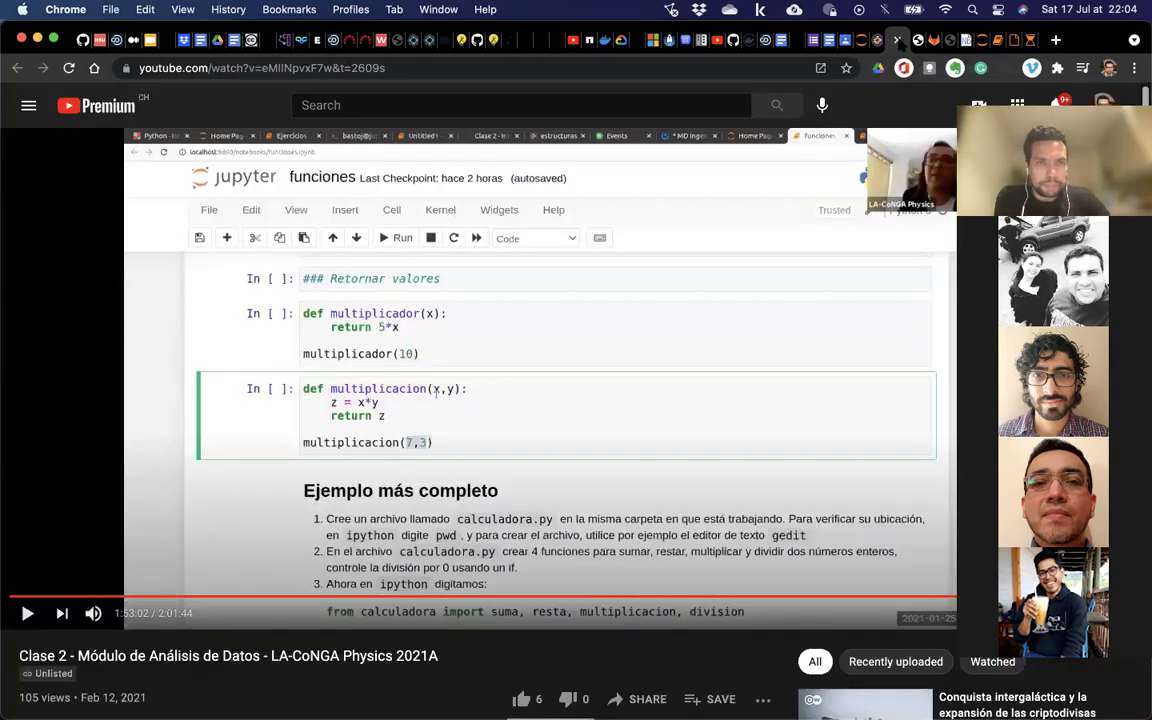
click(909, 40)
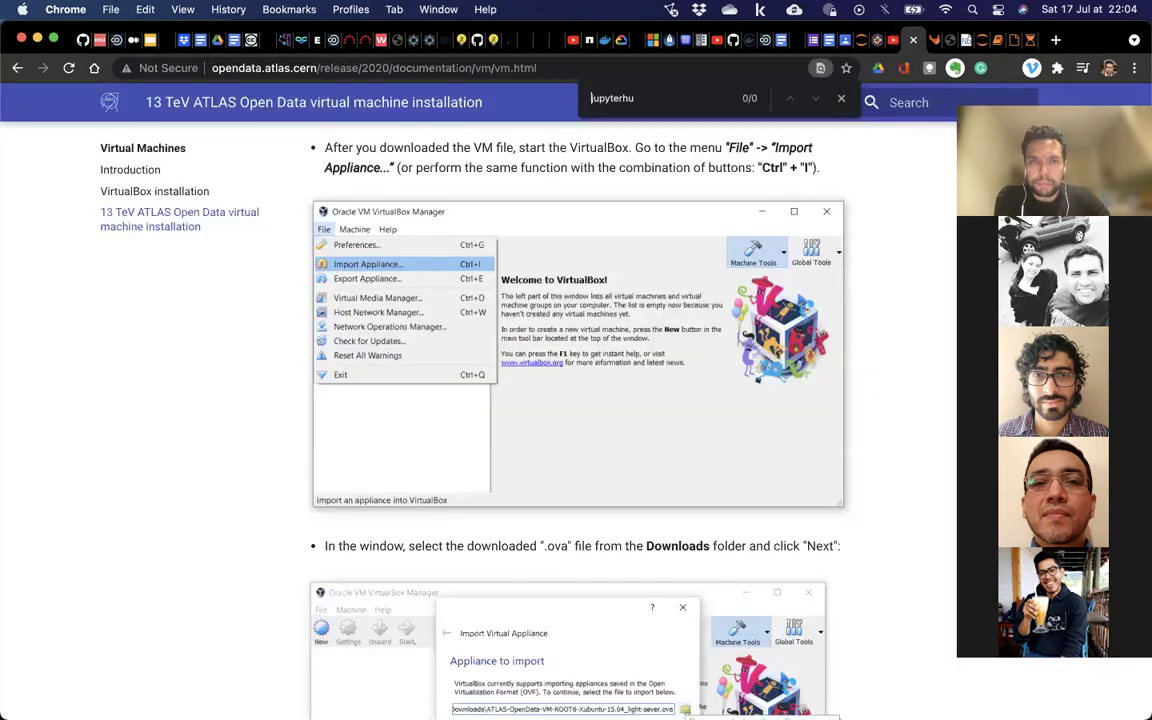
scroll(398, 280, up, 5)
scroll(445, 322, up, 5)
scroll(445, 322, down, 2)
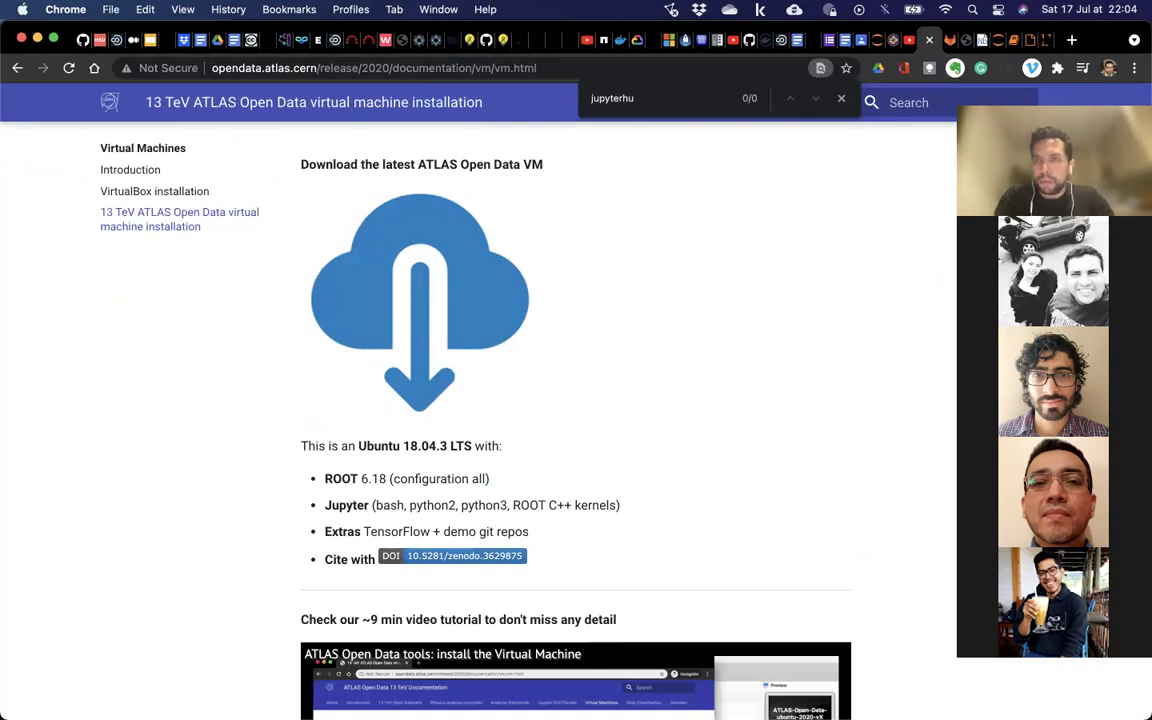
click(945, 40)
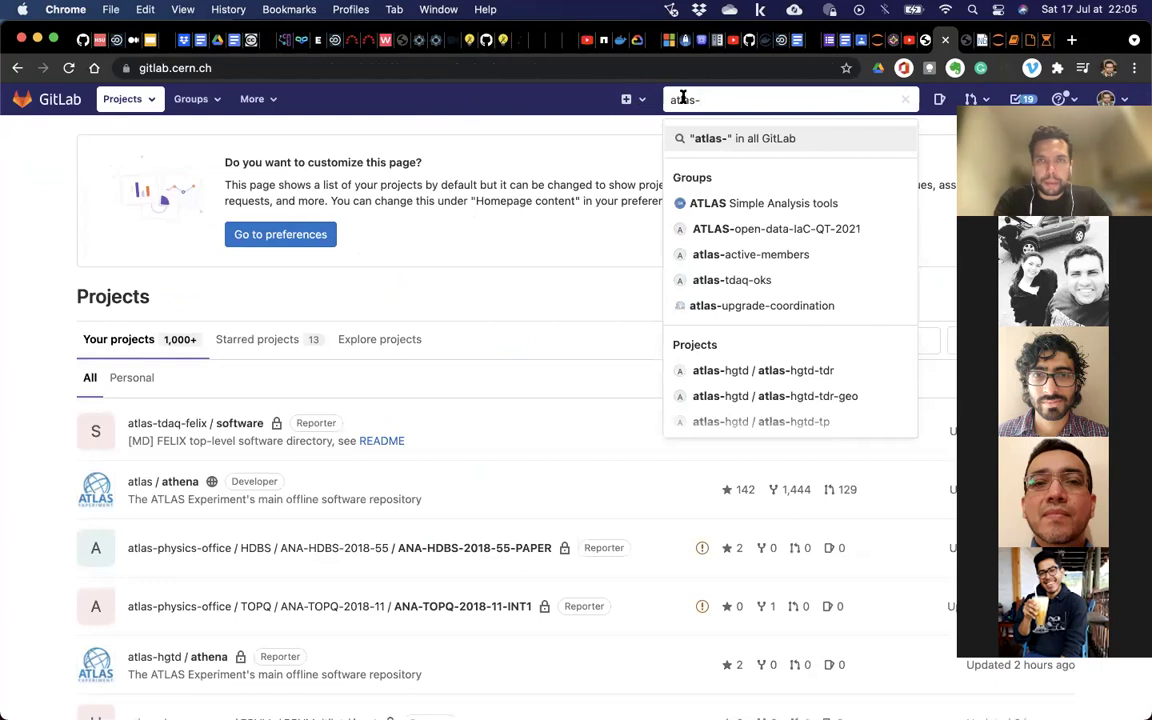
Open the 13TeVATLASOpenDataGuide2020 project from the atlas-outreach-data-tools group.
click(480, 106)
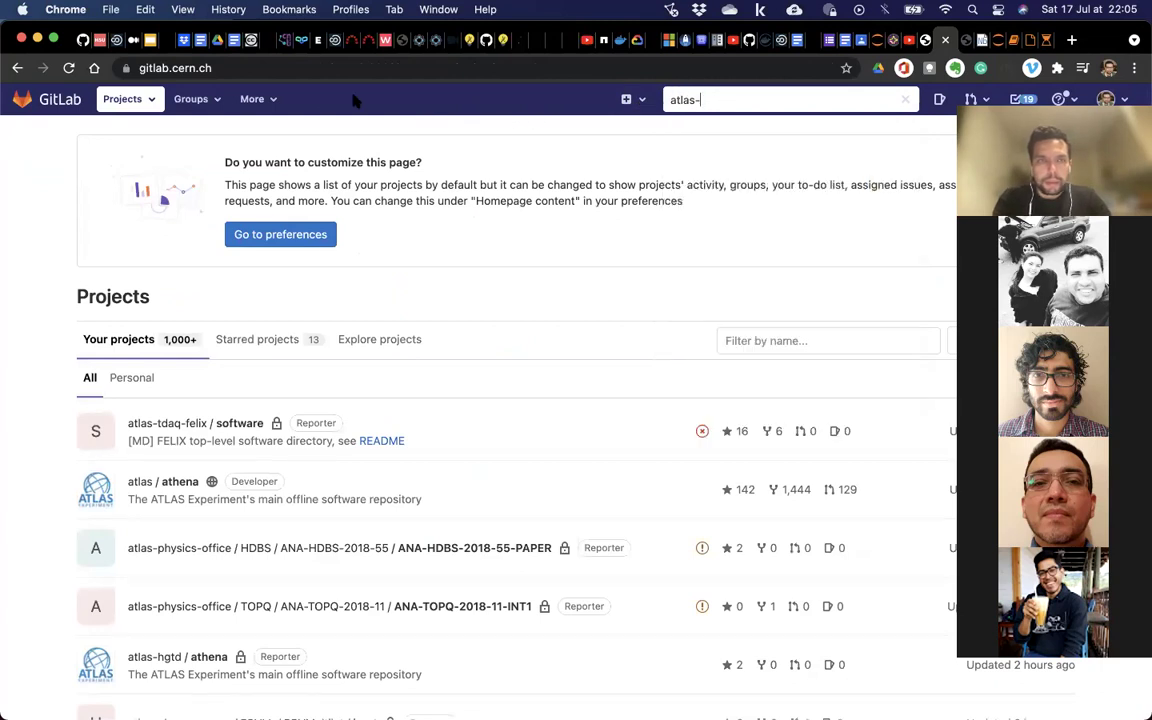
click(194, 100)
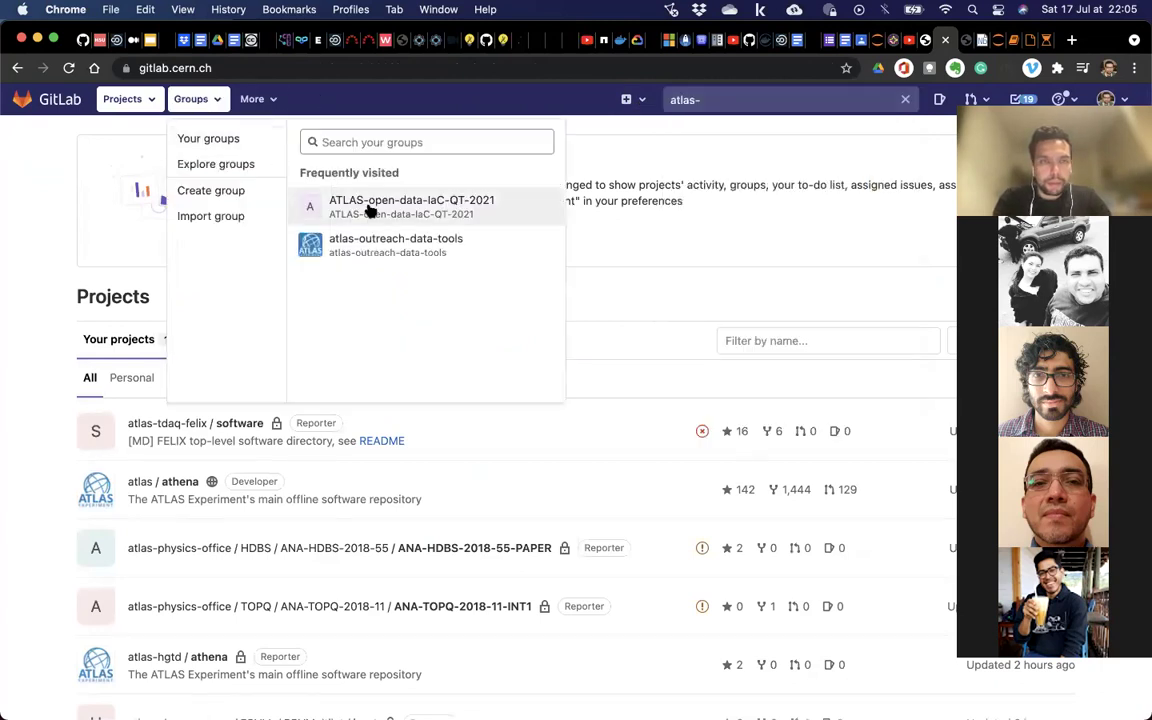
click(370, 238)
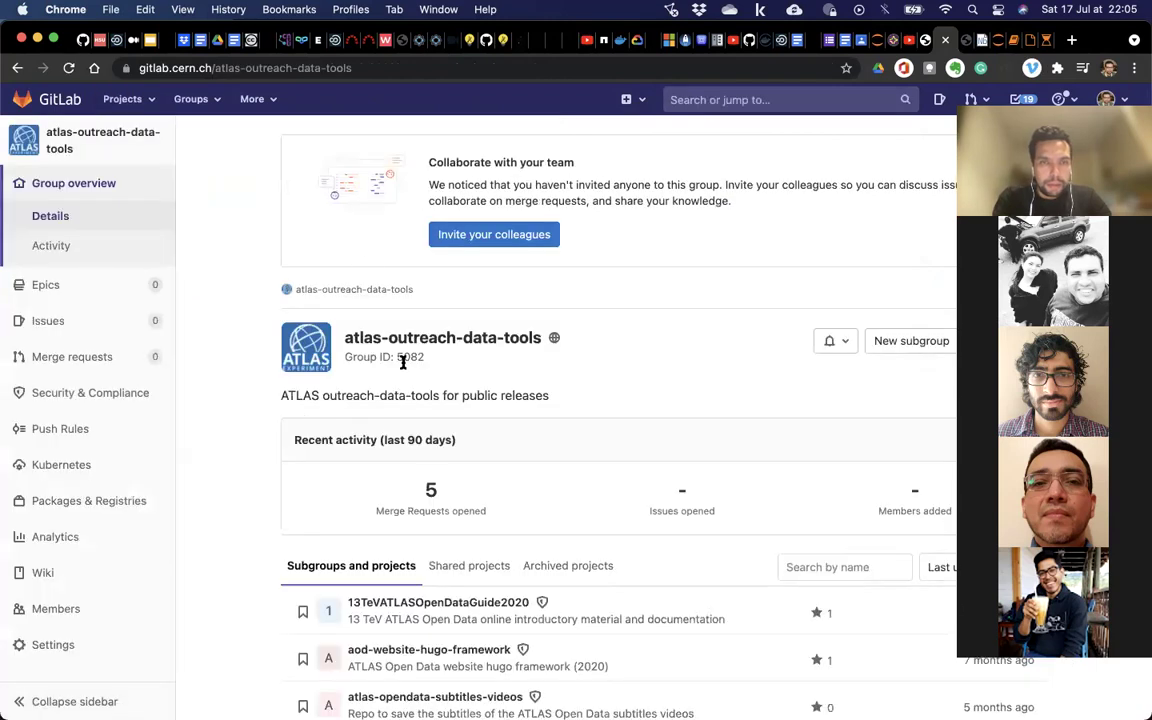
scroll(432, 478, down, 2)
scroll(432, 478, down, 5)
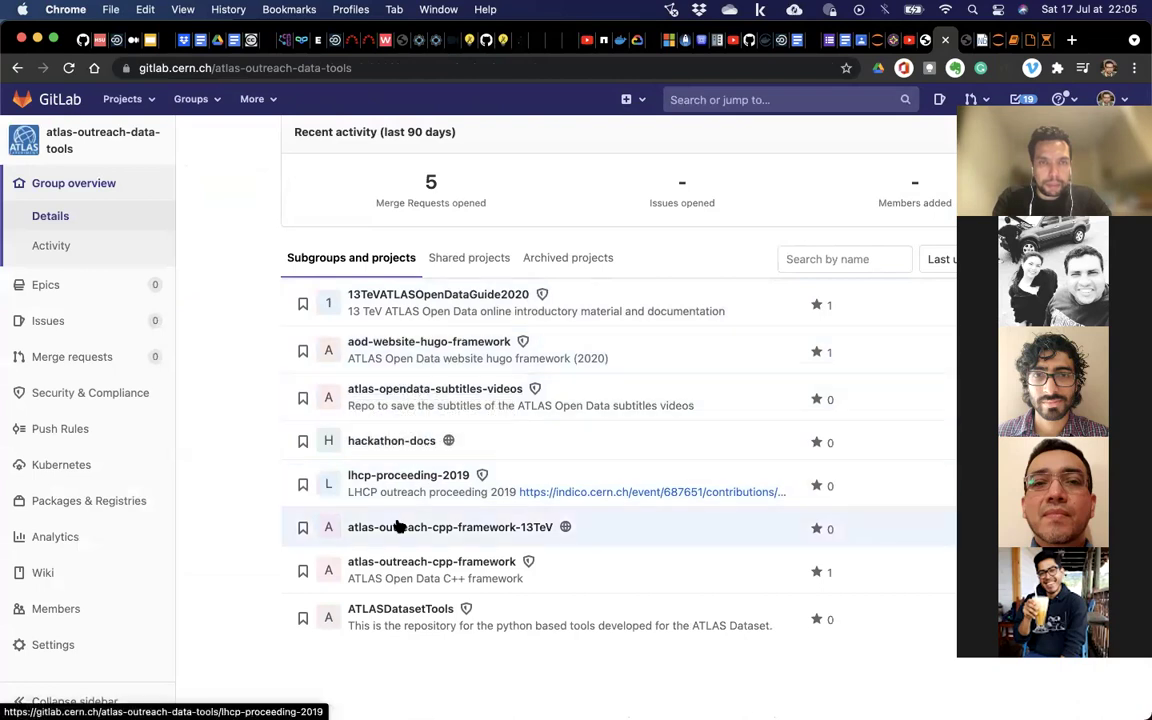
click(479, 300)
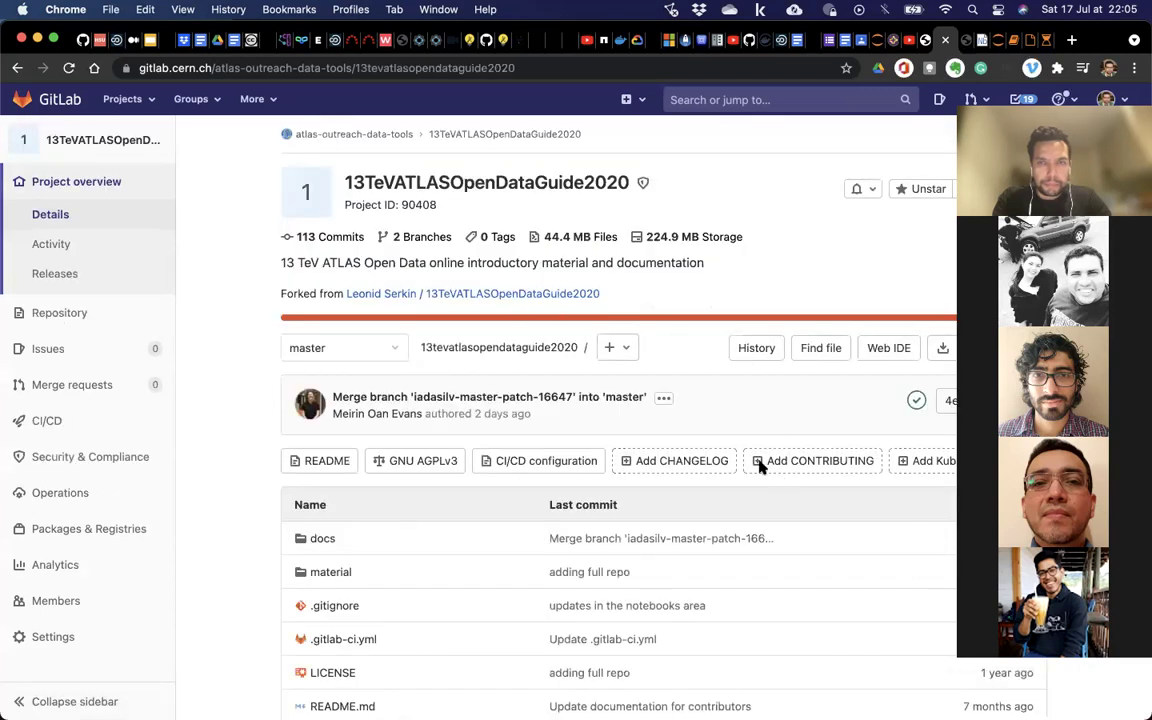
Browse into docs > vm and open vm.md.
scroll(671, 349, down, 4)
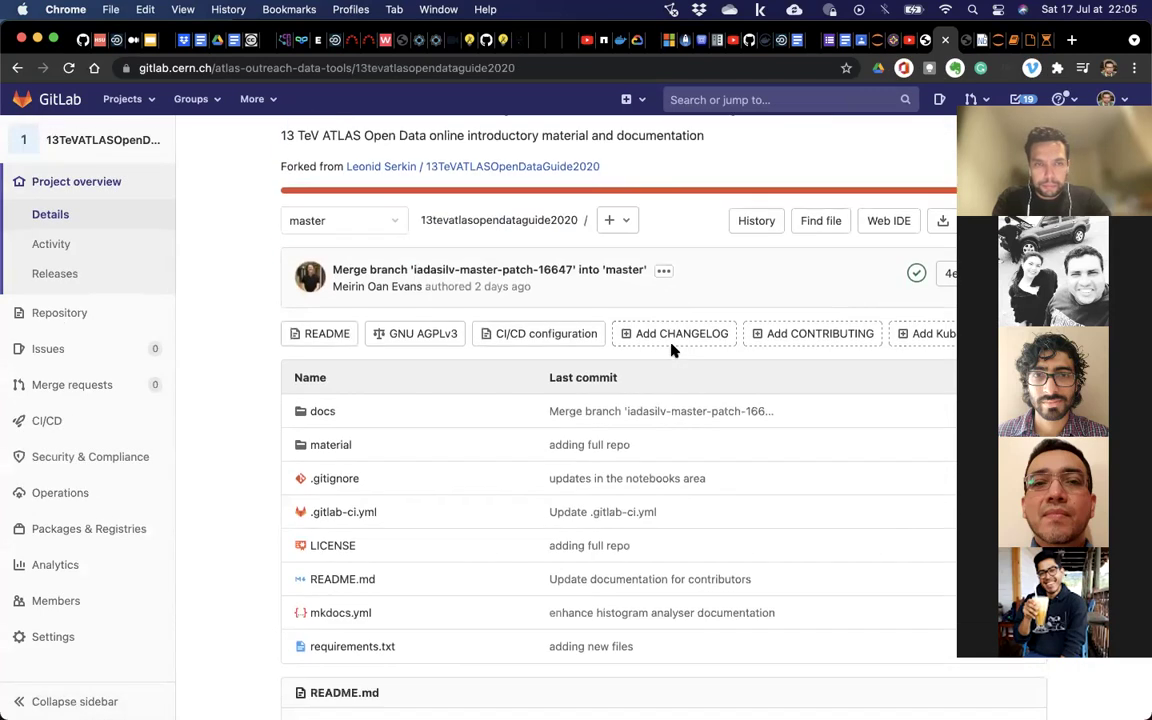
click(320, 339)
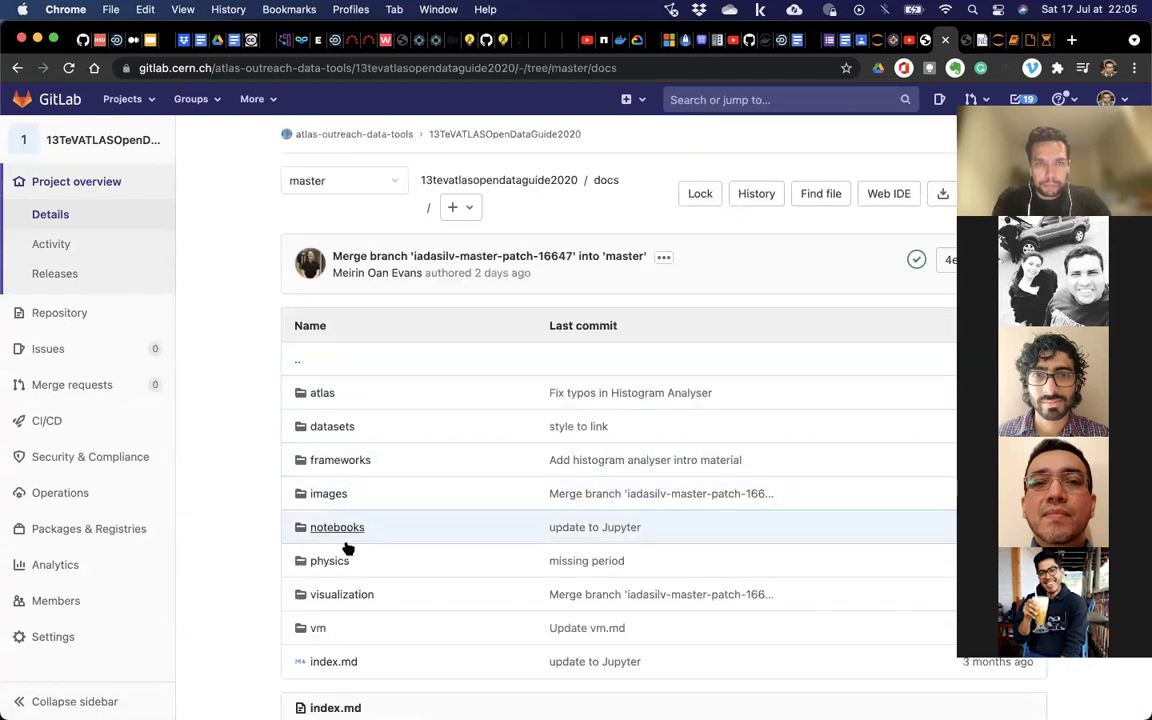
scroll(355, 590, down, 1)
click(320, 591)
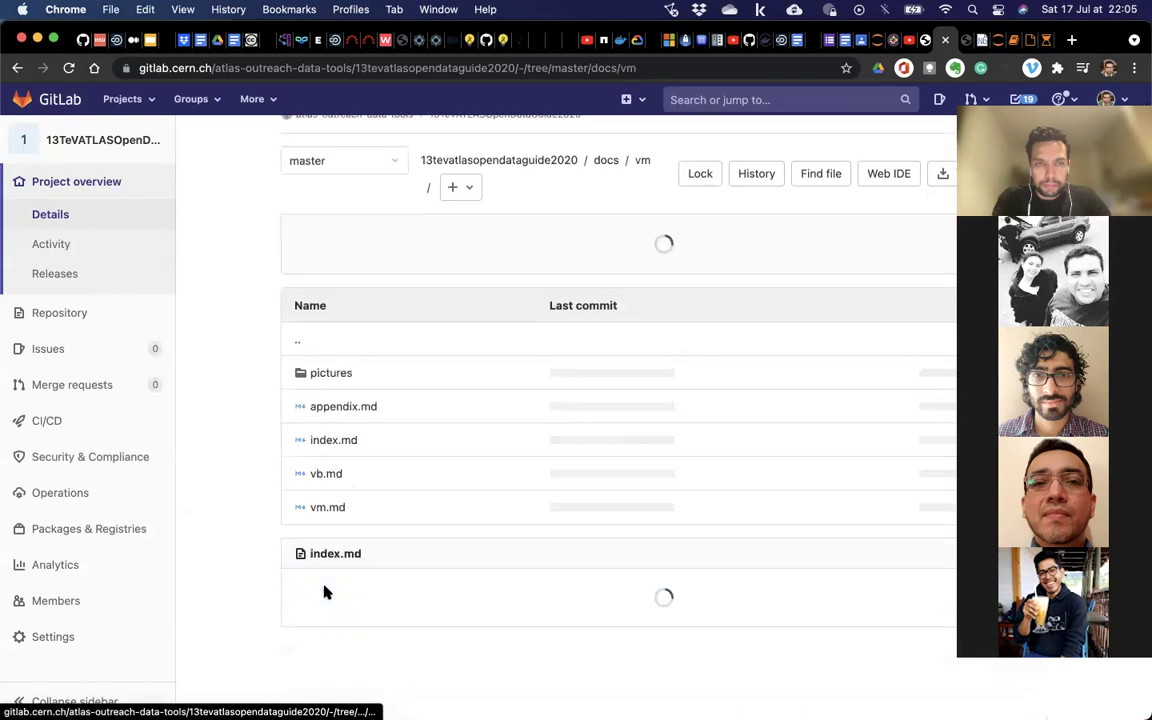
click(327, 491)
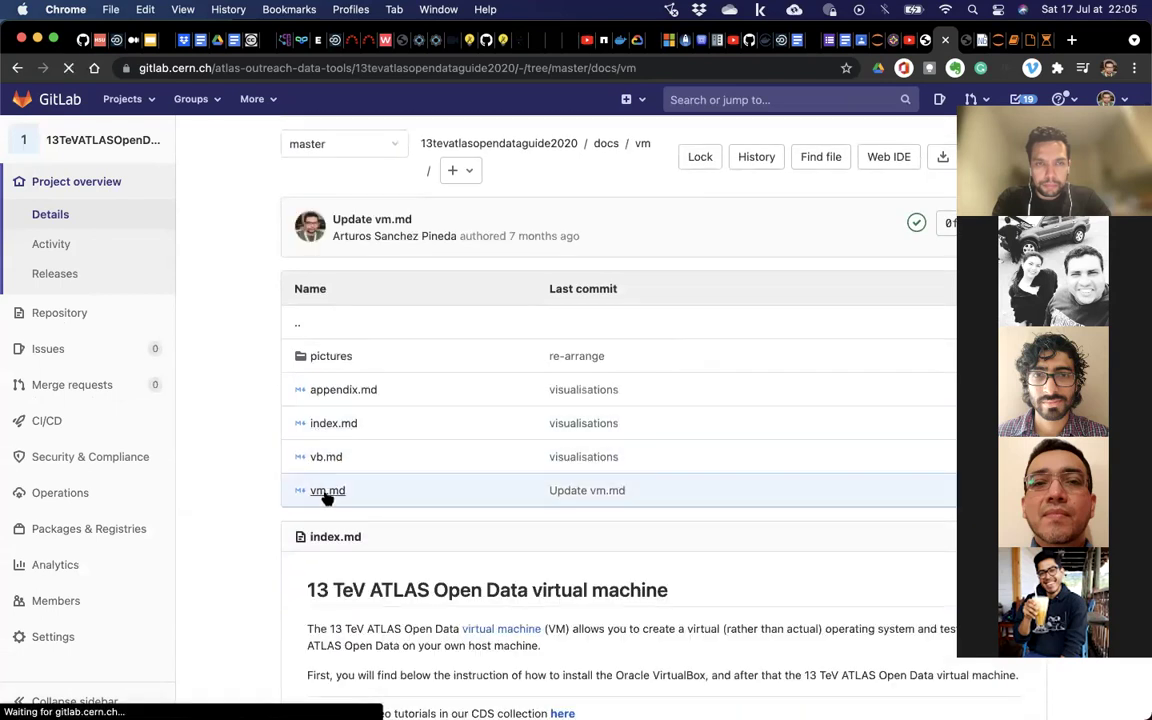
scroll(327, 498, down, 5)
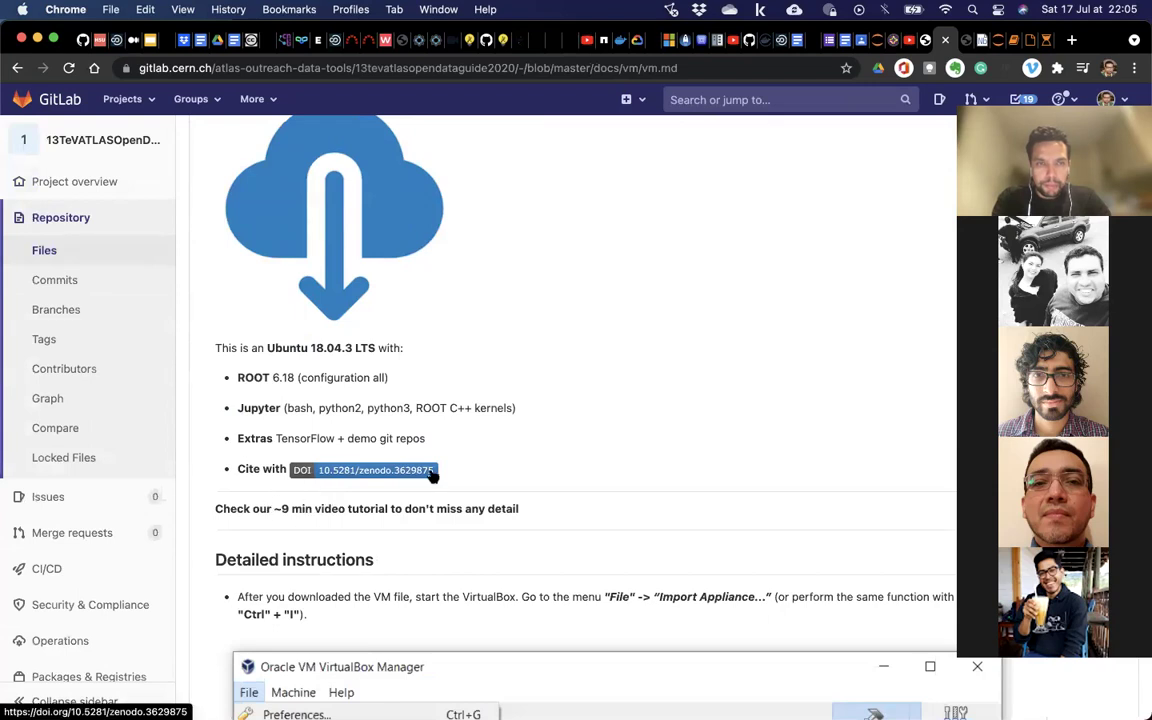
scroll(600, 400, up, 5)
Edit vm.md and add a new bullet stating the VM password, also used for sudo.
click(792, 298)
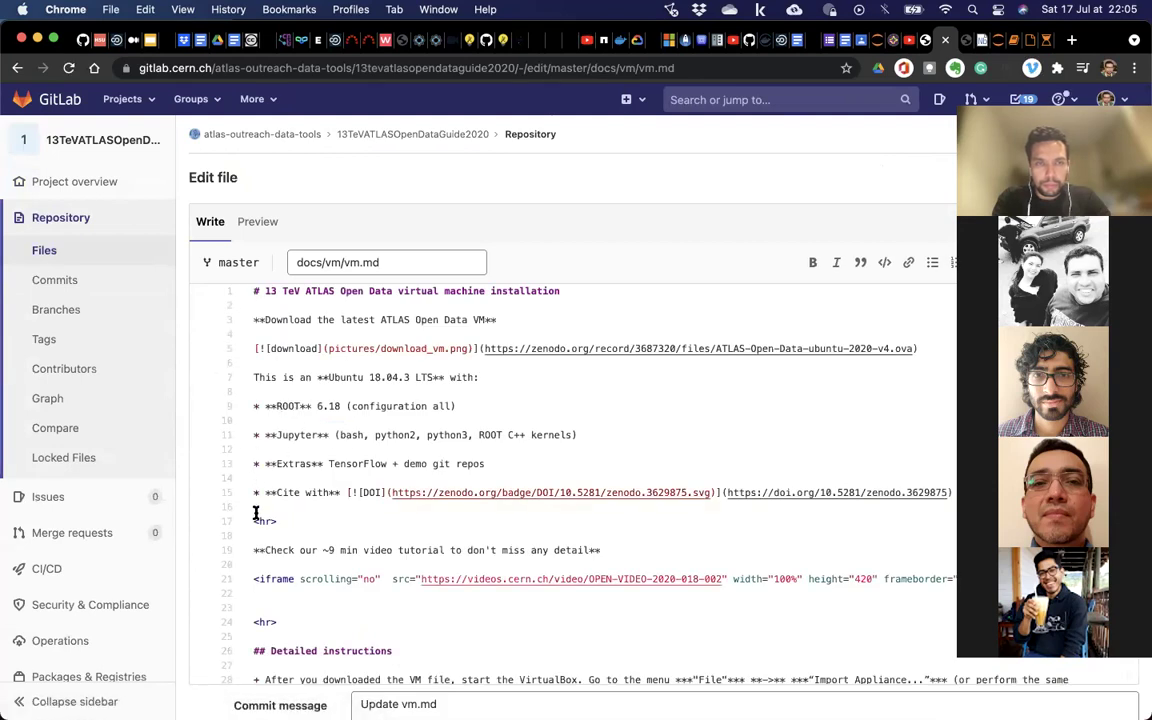
key(Return)
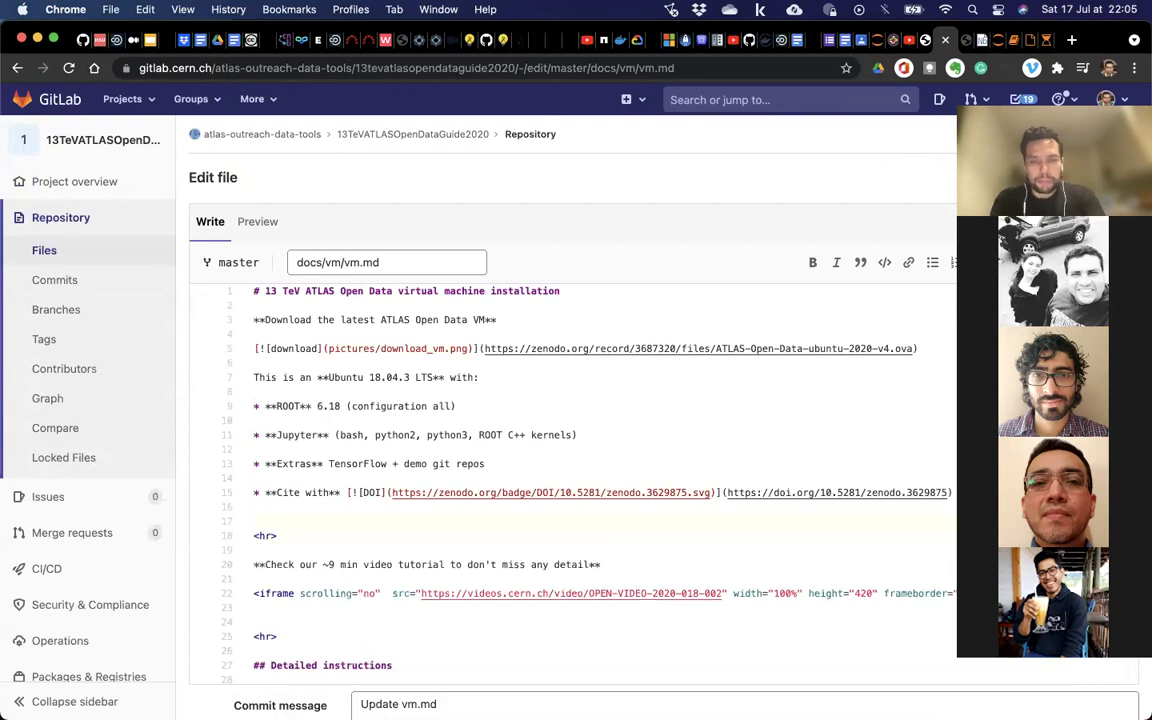
text(Th)
key(BackSpace)
key(BackSpace)
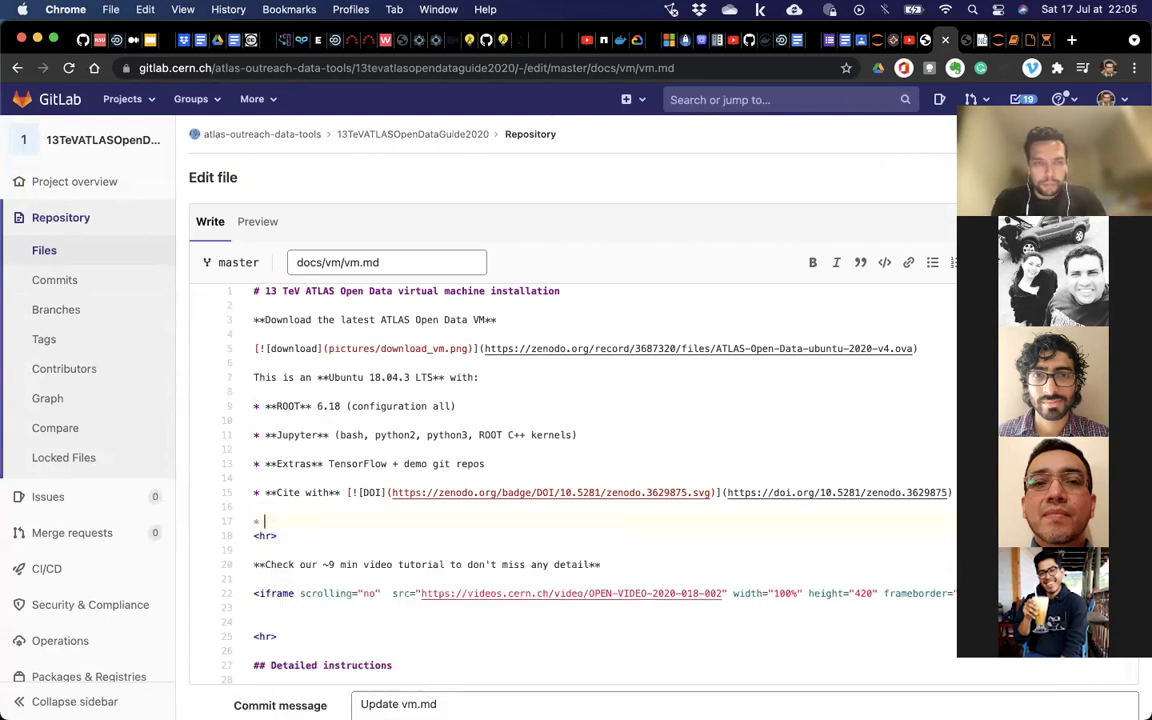
text(The password of t)
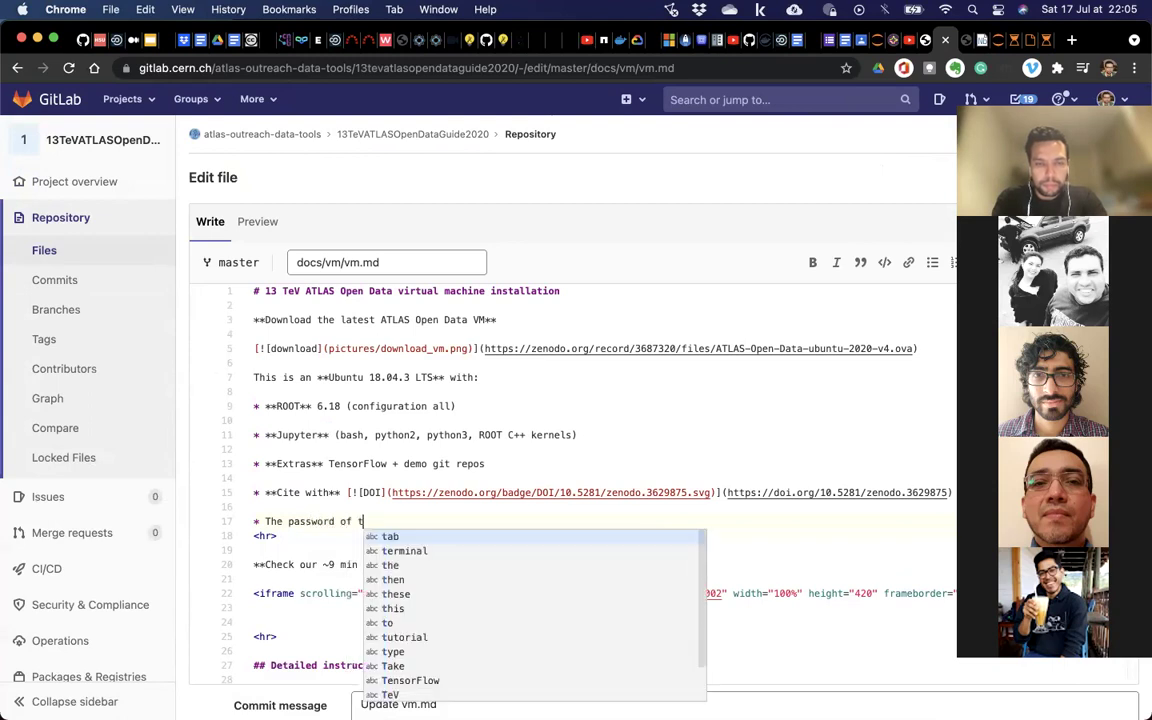
text(he VM)
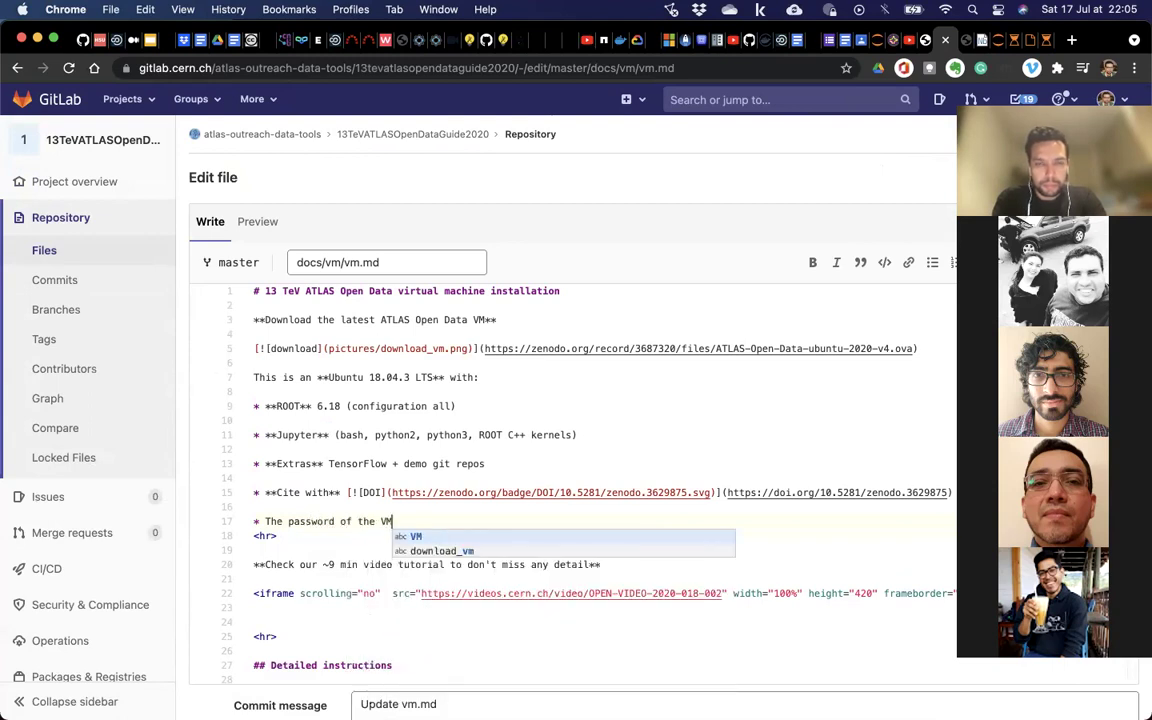
text( is *)
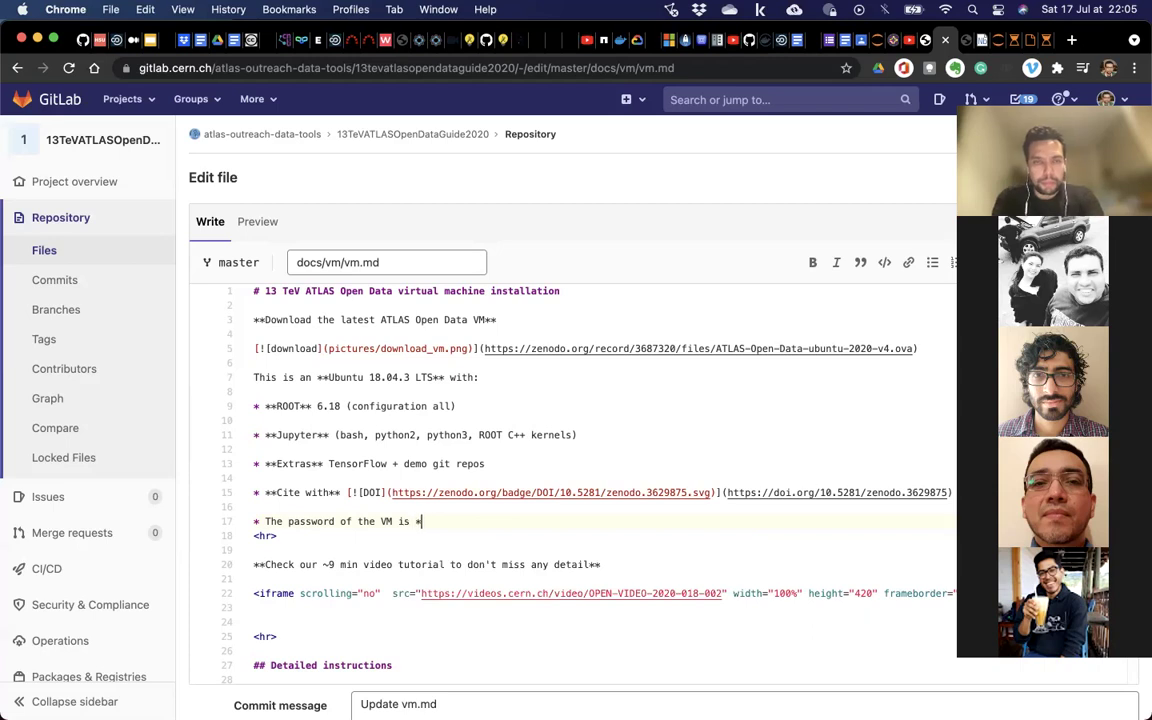
text(*root**)
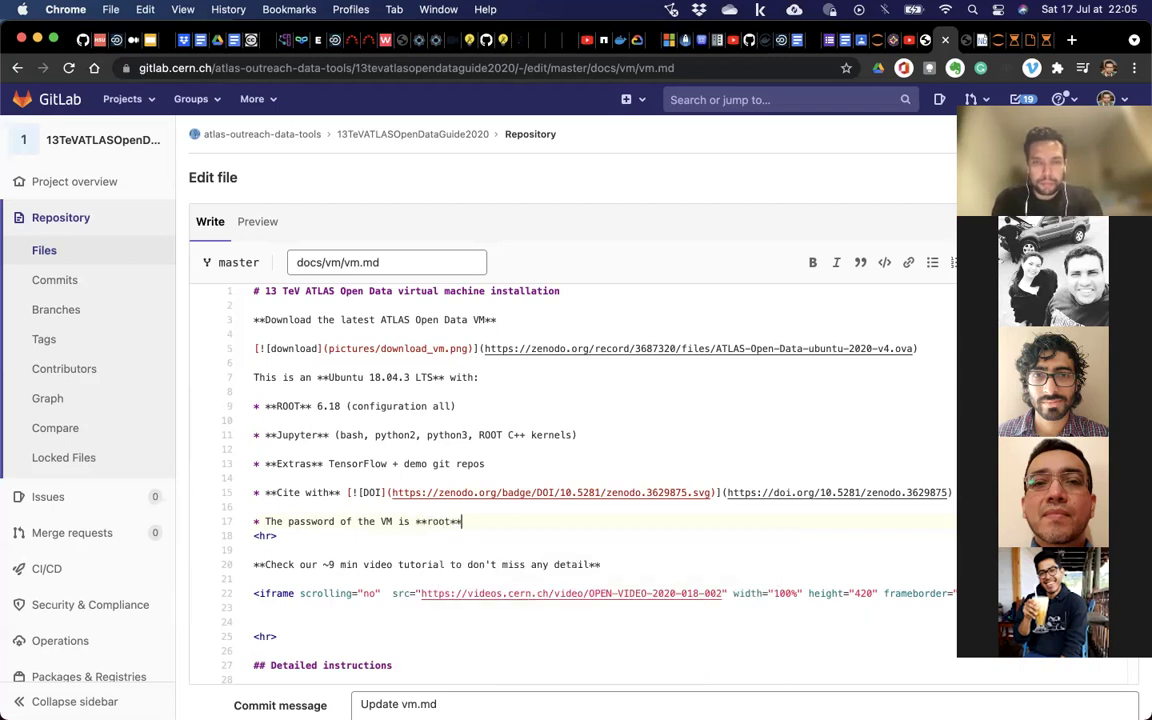
text( (also to be su)
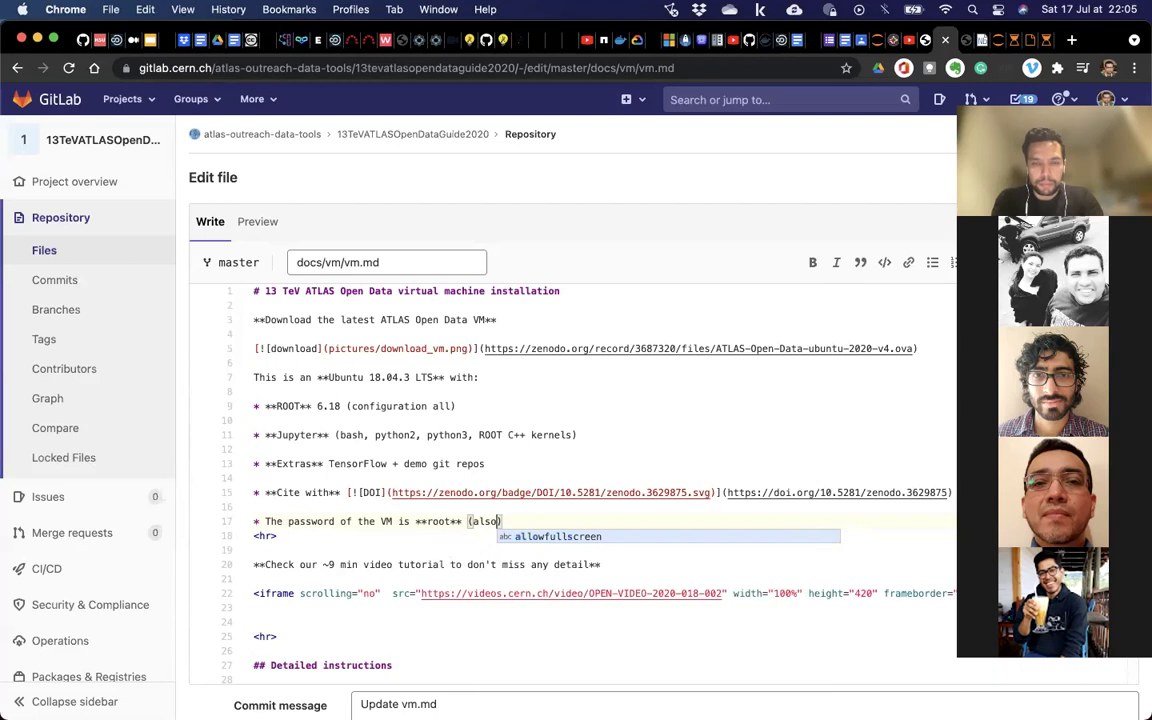
text(do)
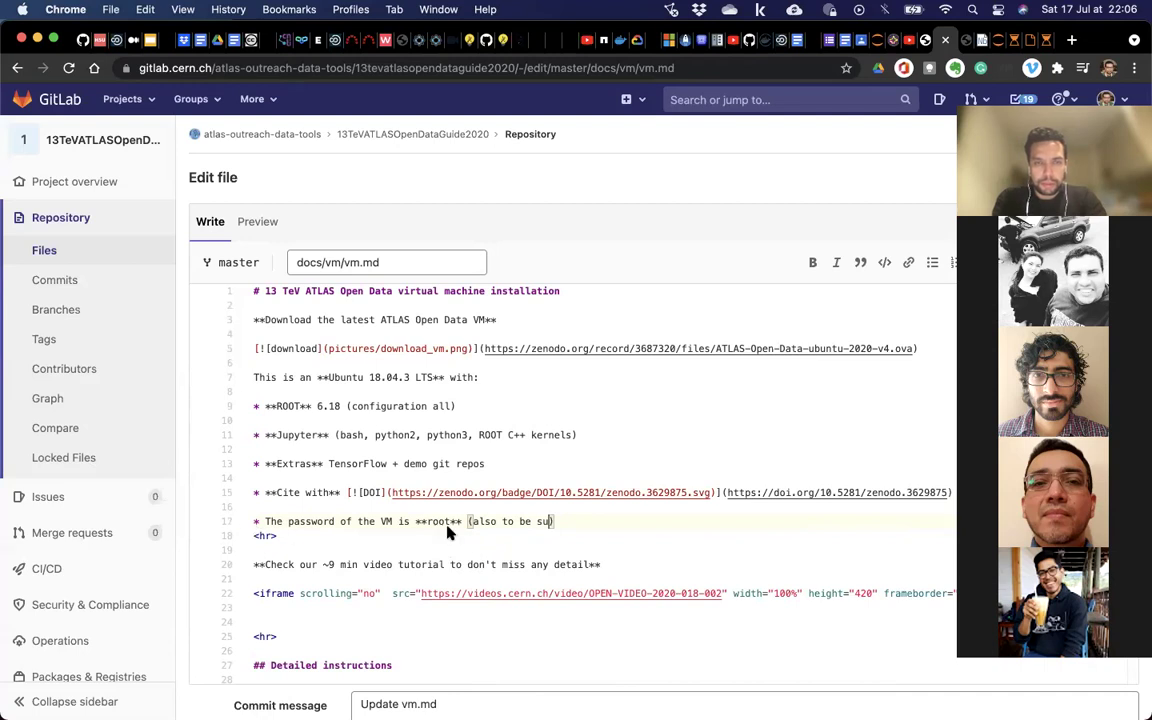
text(do)
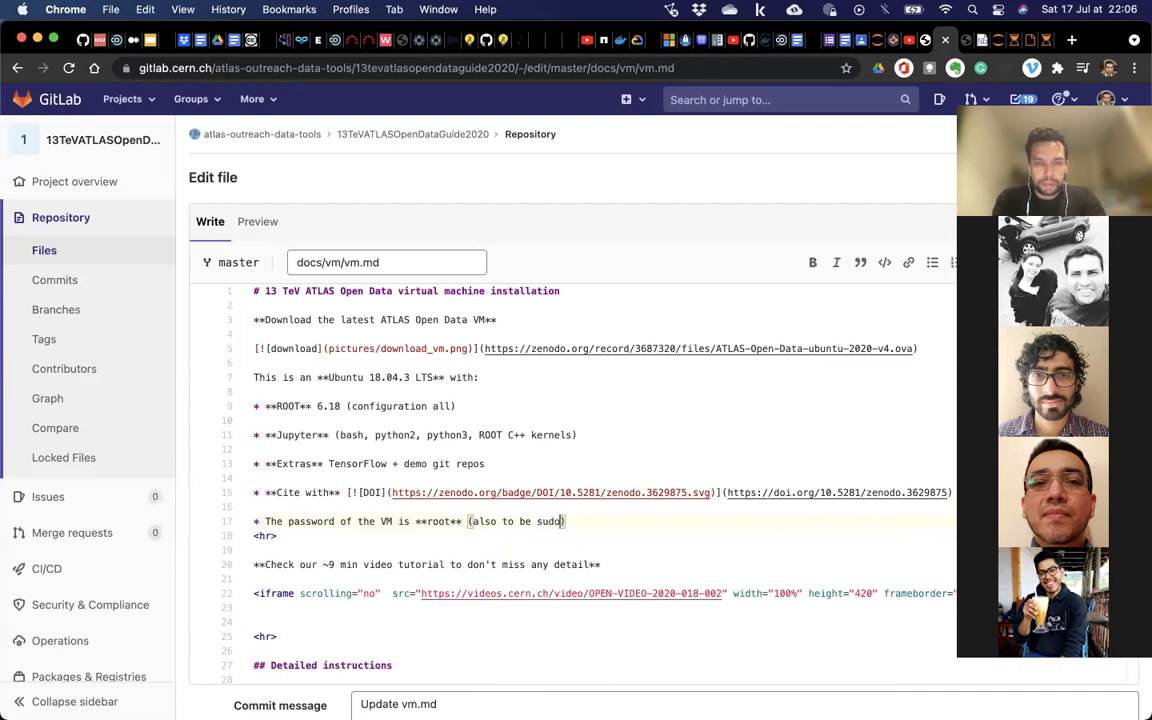
Wrap sudo in backticks as inline code and preview the rendered Markdown.
key(Left)
text(```)
key(BackSpace)
key(BackSpace)
key(BackSpace)
key(Left)
text(`sudo)
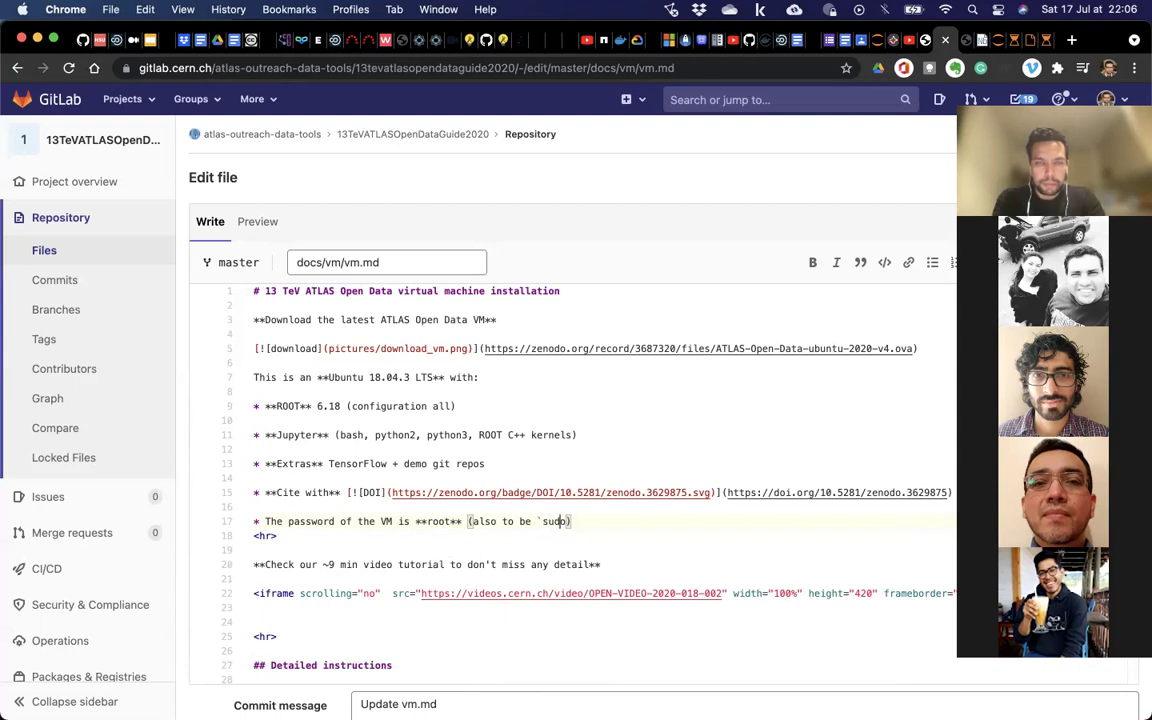
text(`)
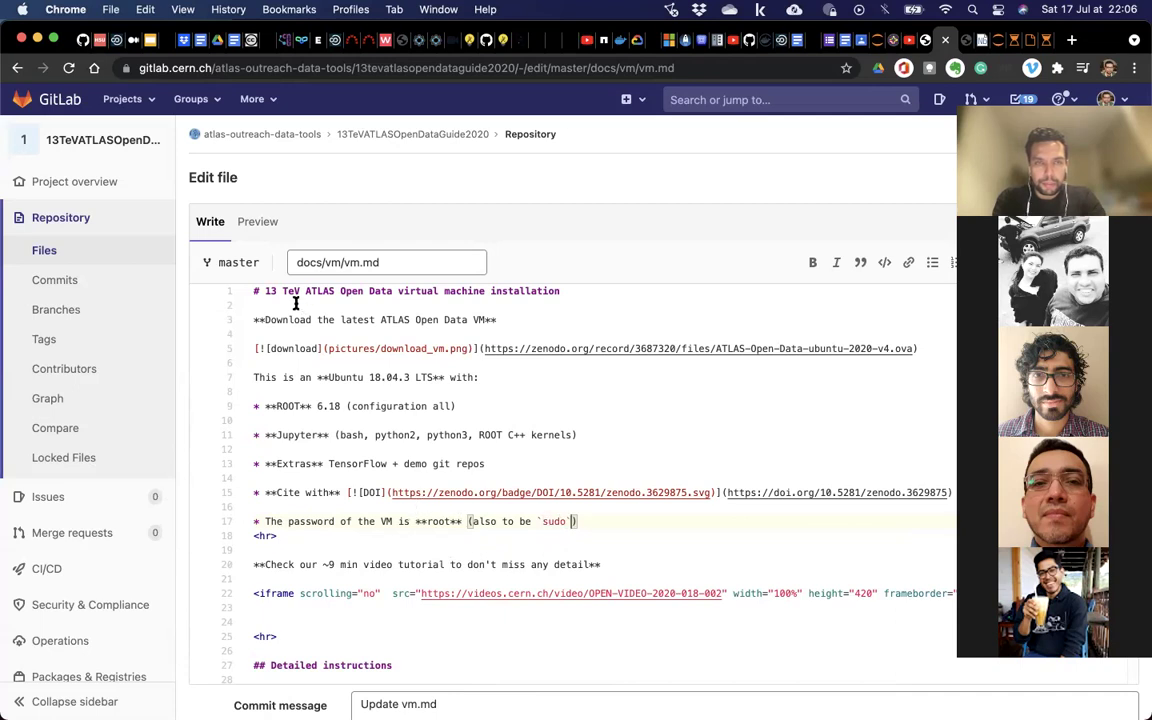
click(258, 222)
scroll(329, 409, down, 5)
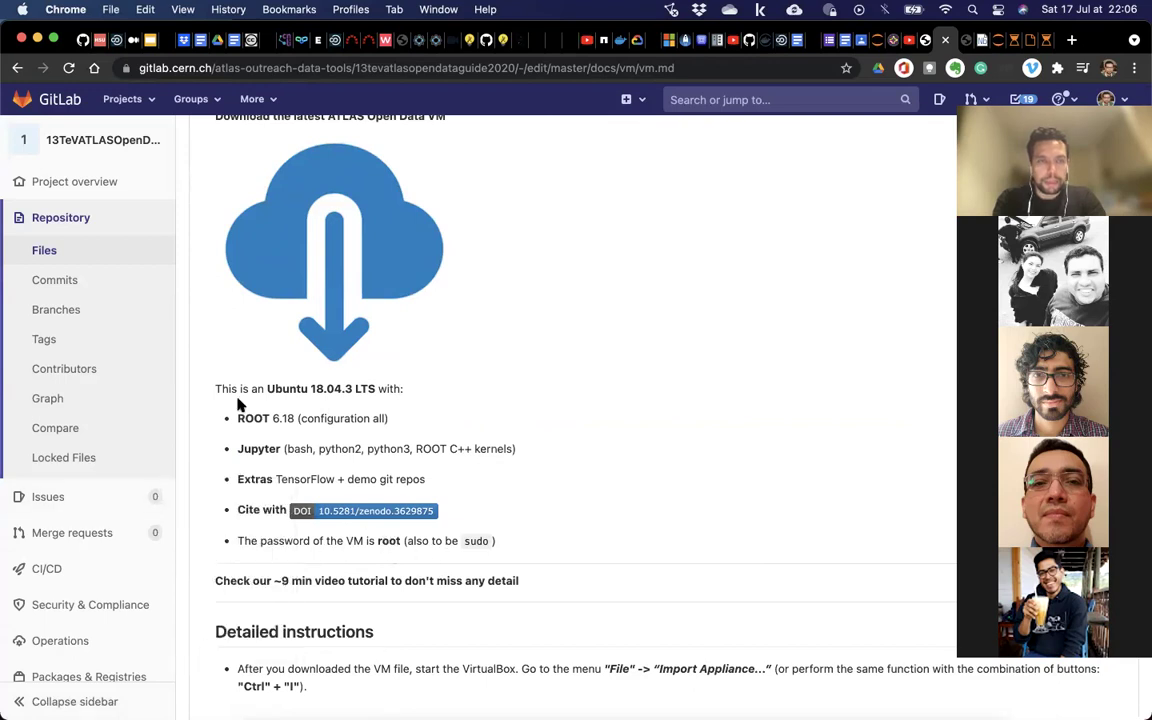
Replace the default commit message with 'Adding pass of the VM', commit to master, and return to the project overview.
scroll(240, 405, down, 5)
scroll(240, 405, up, 10)
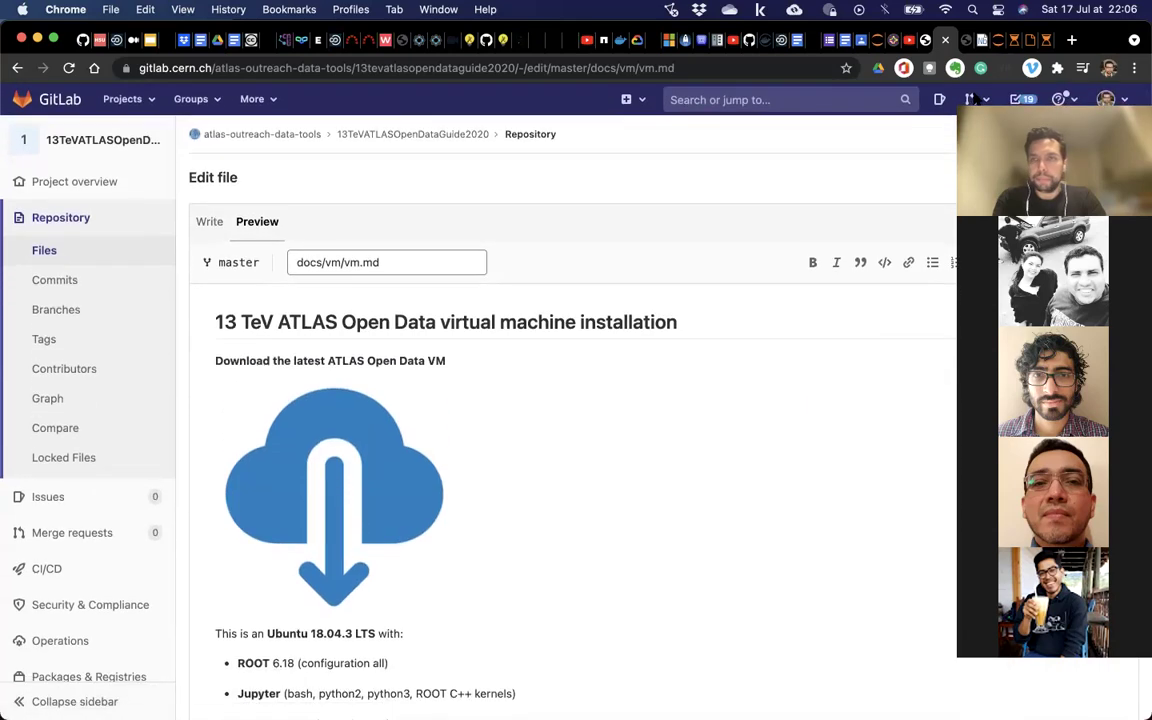
scroll(988, 249, down, 15)
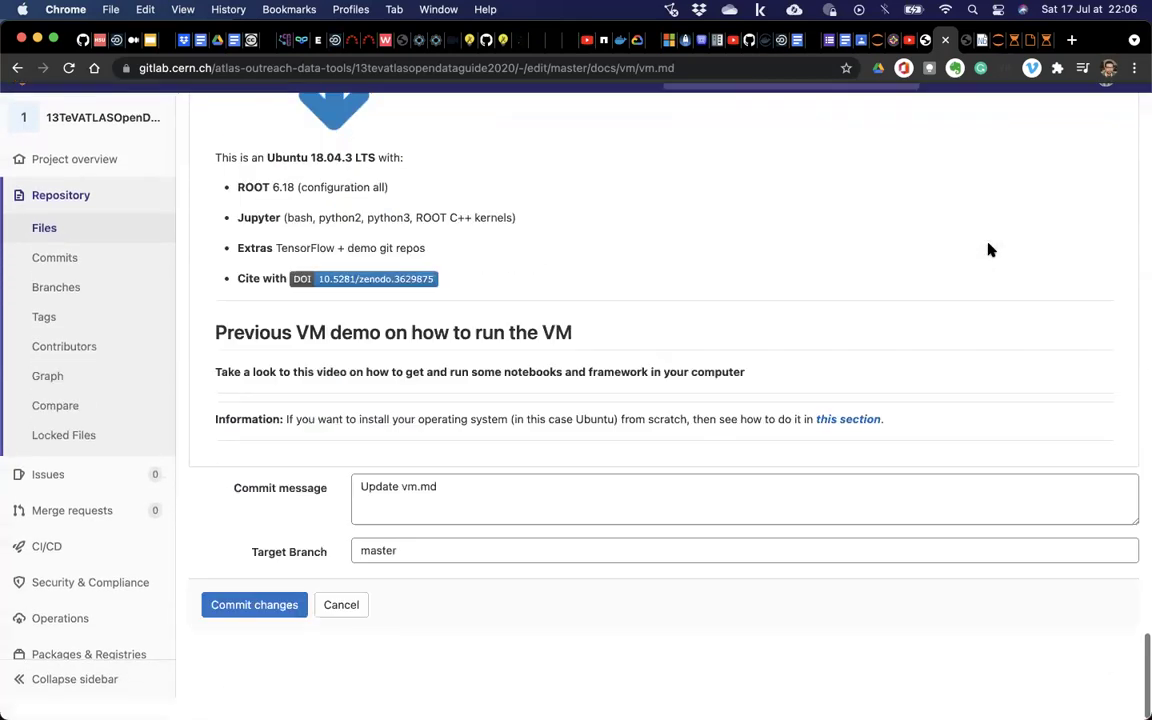
drag(458, 504, 252, 507)
text(Adding pass of the V)
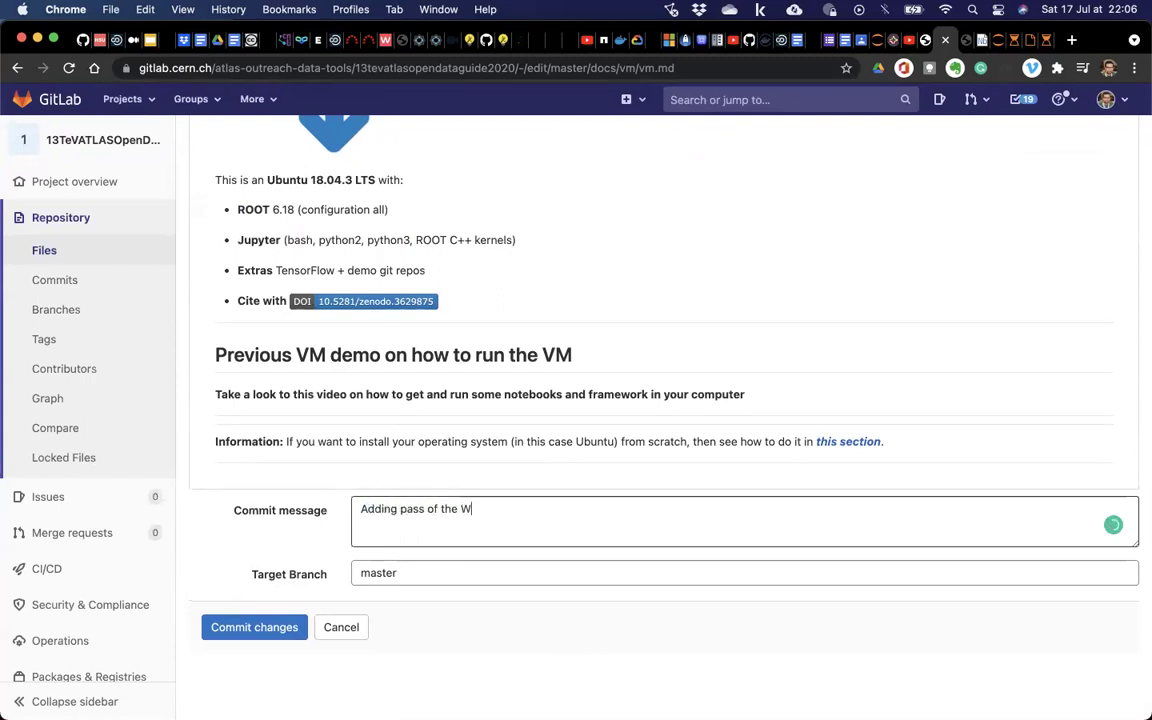
text(M)
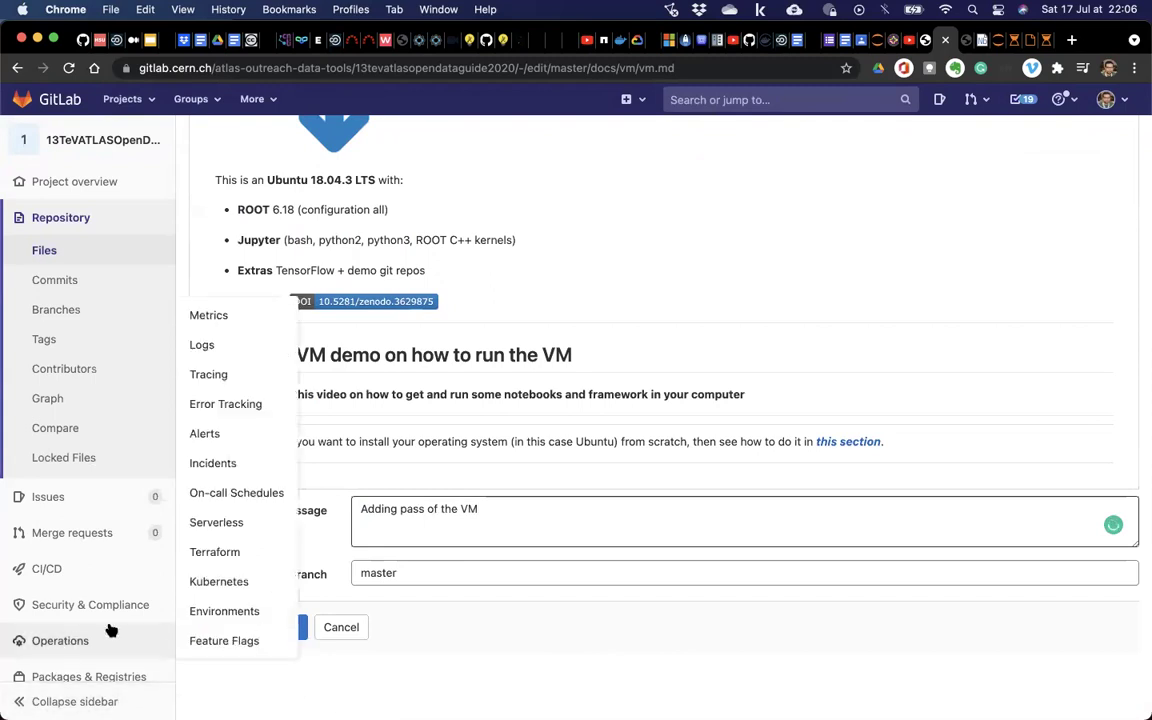
click(303, 630)
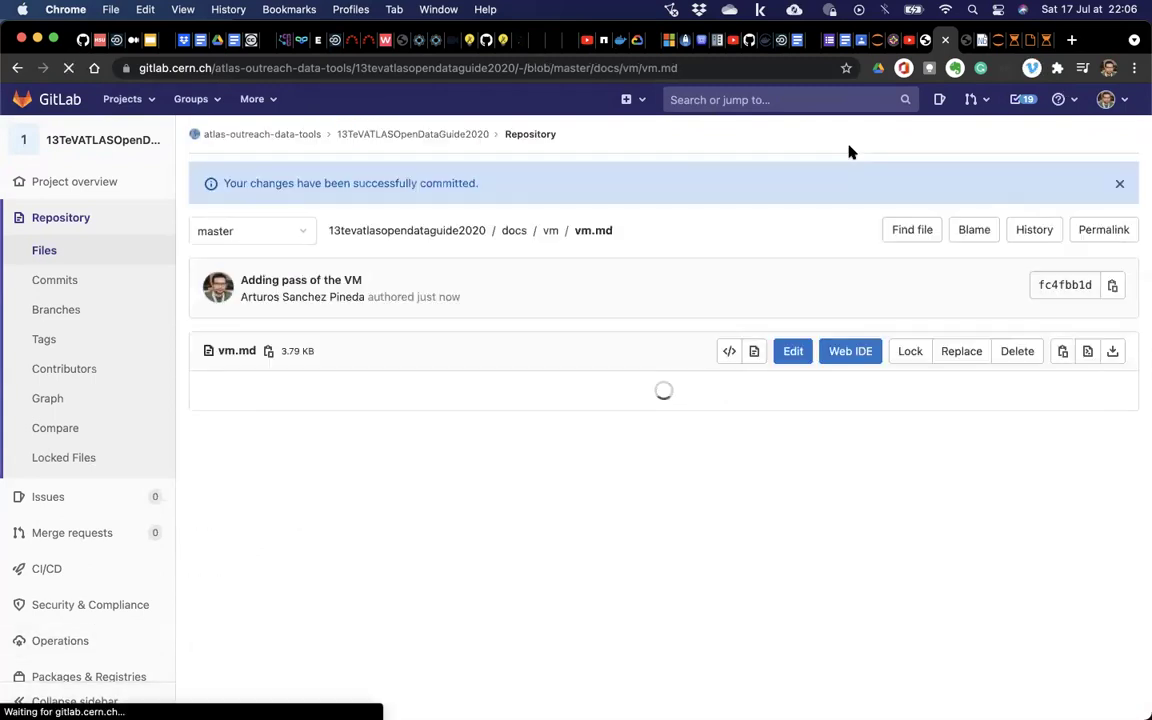
click(464, 137)
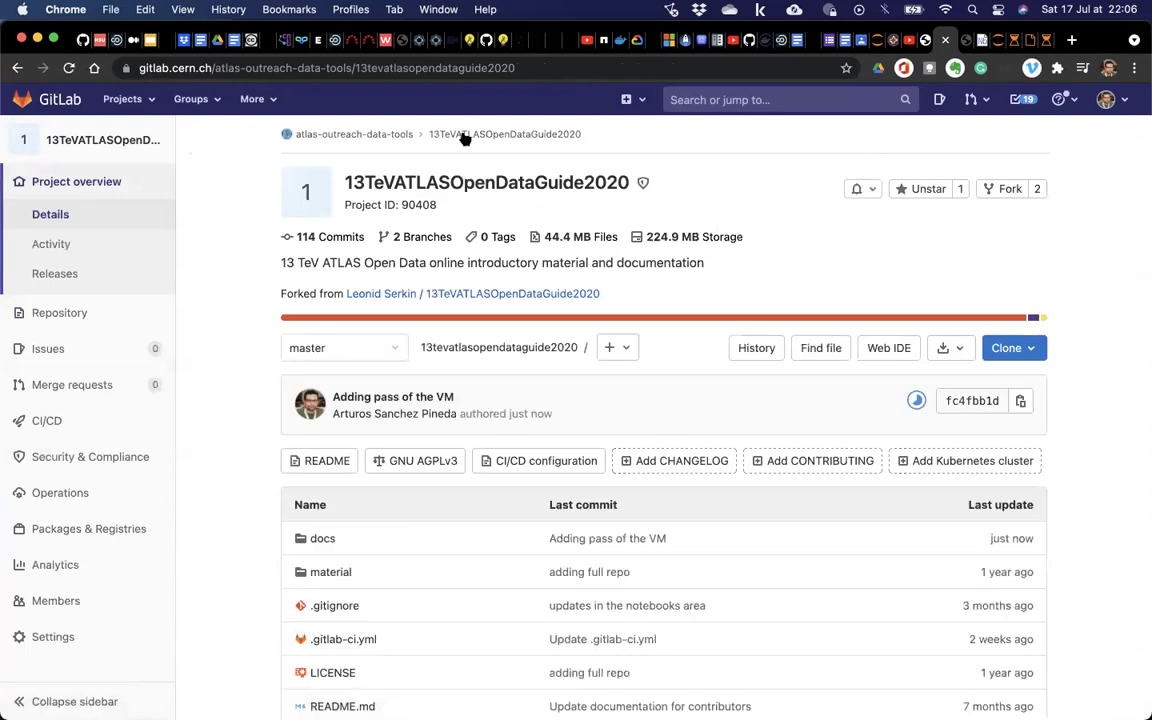
Zoom the browser in twice, reload the overview, and open the new commit's running pipeline.
key(super+equal)
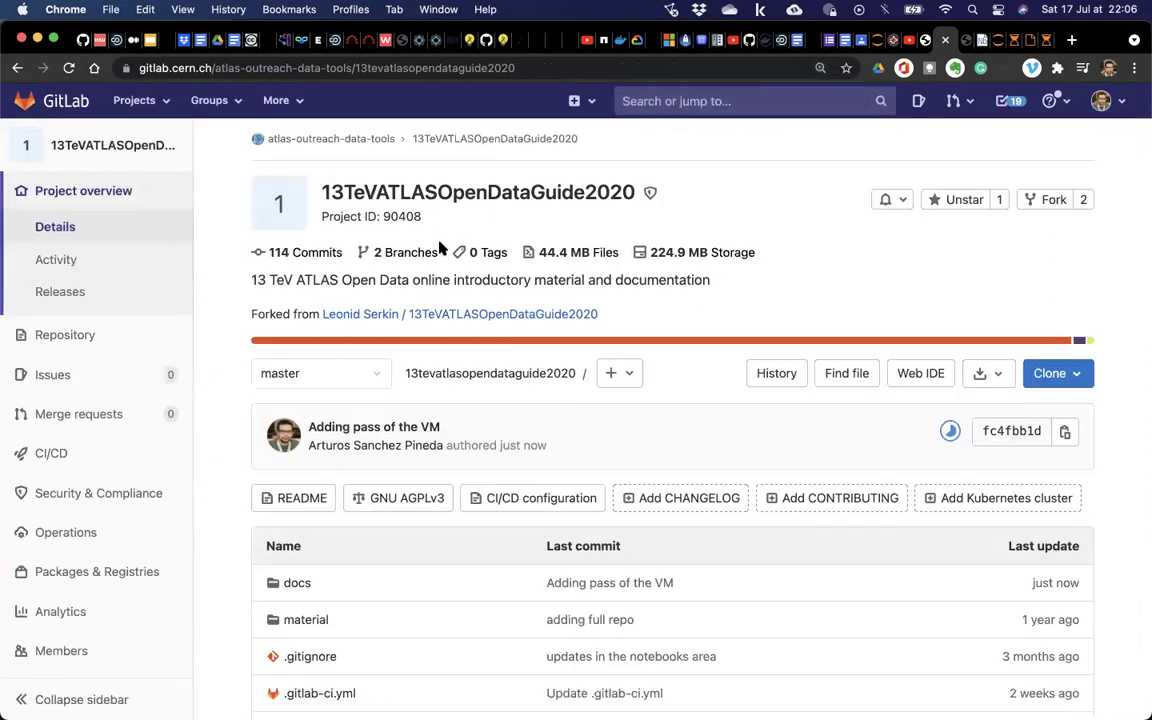
key(super+equal)
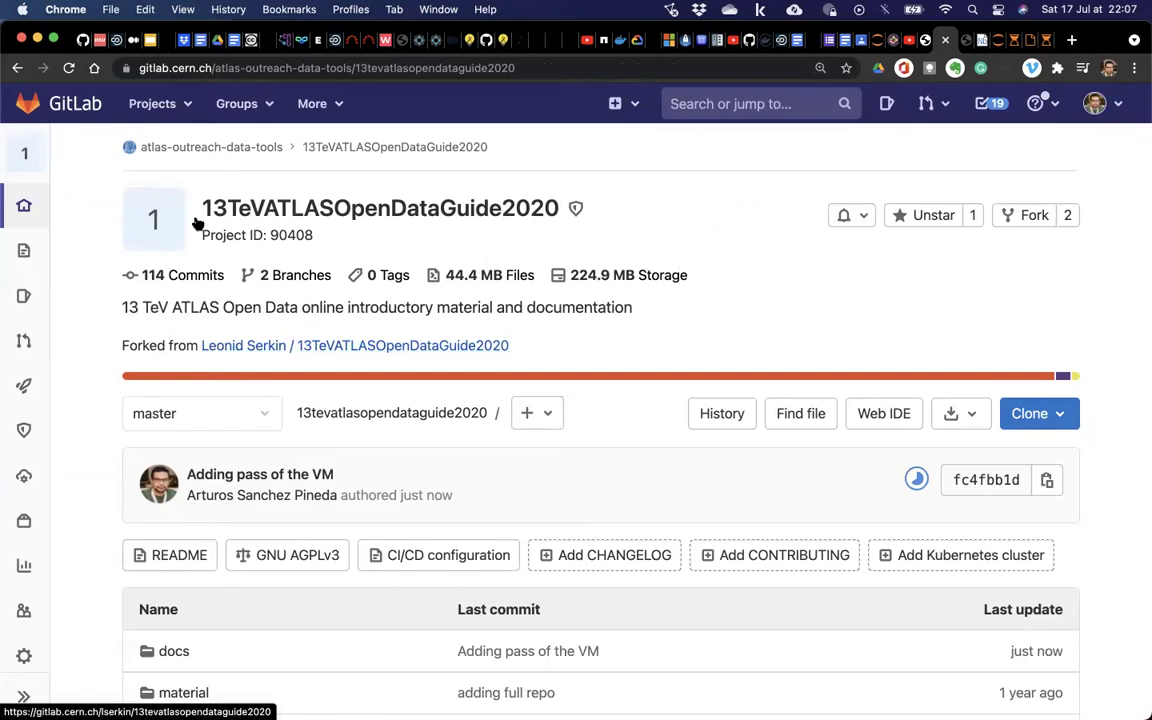
click(66, 69)
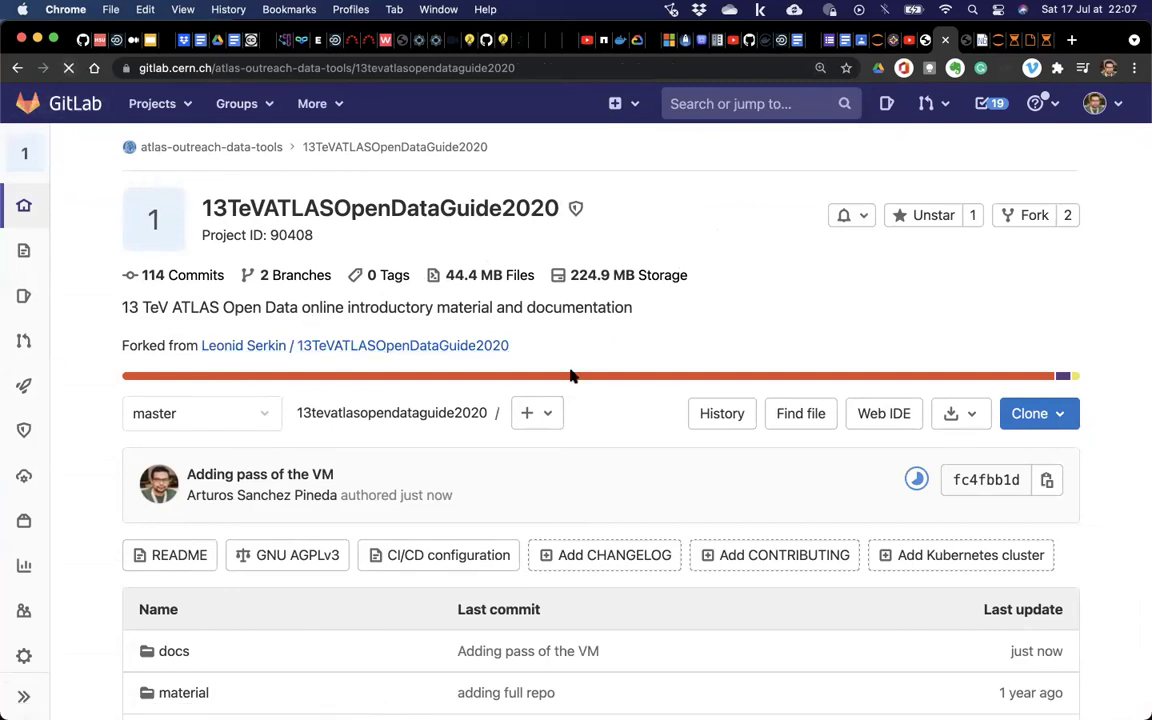
click(917, 482)
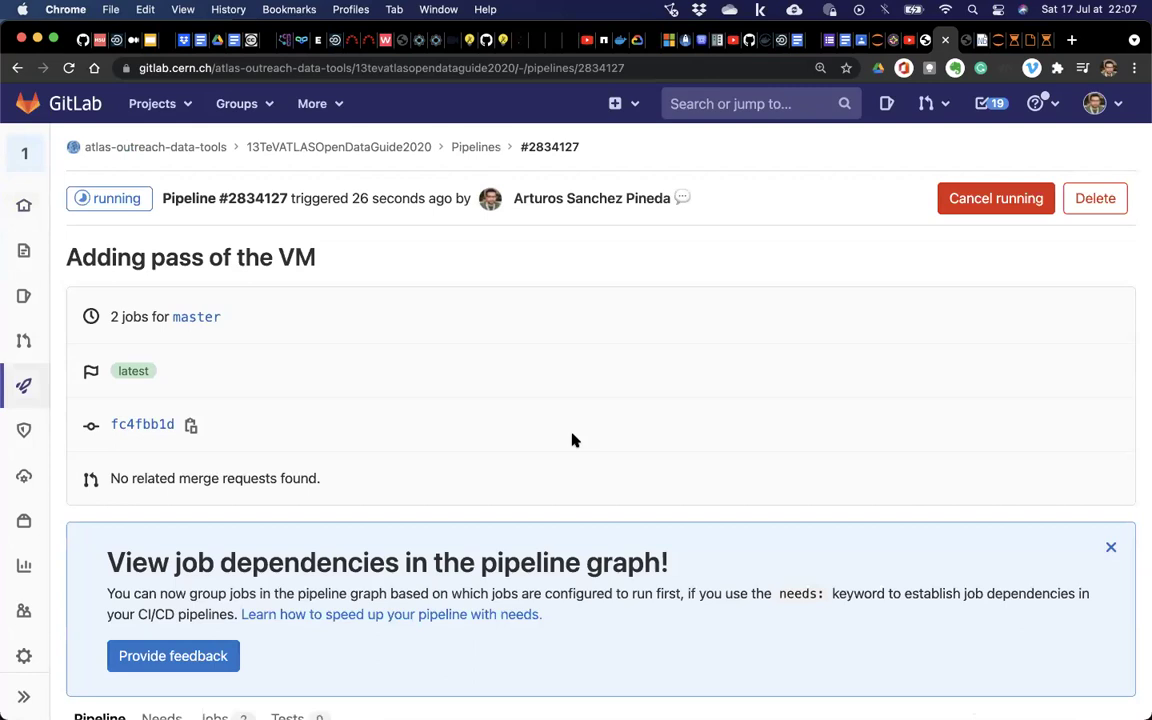
Dismiss the job dependencies announcement, enlarge the pipeline page, and reload it.
scroll(573, 440, down, 3)
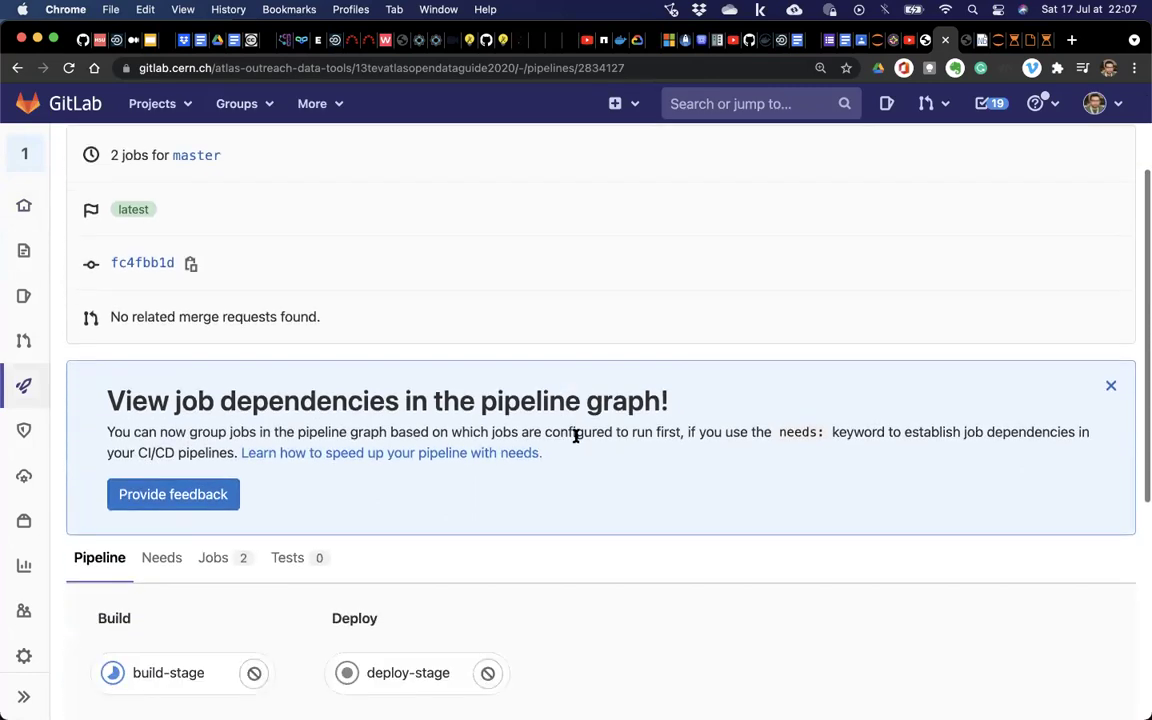
click(1112, 388)
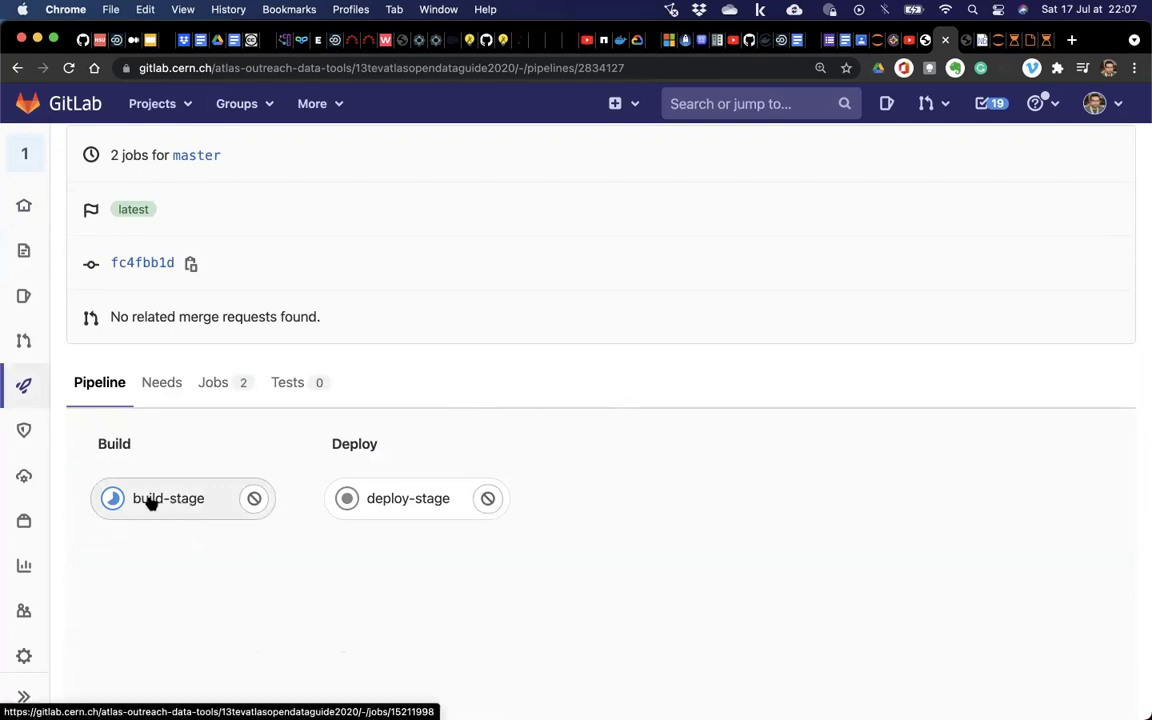
key(super+equal)
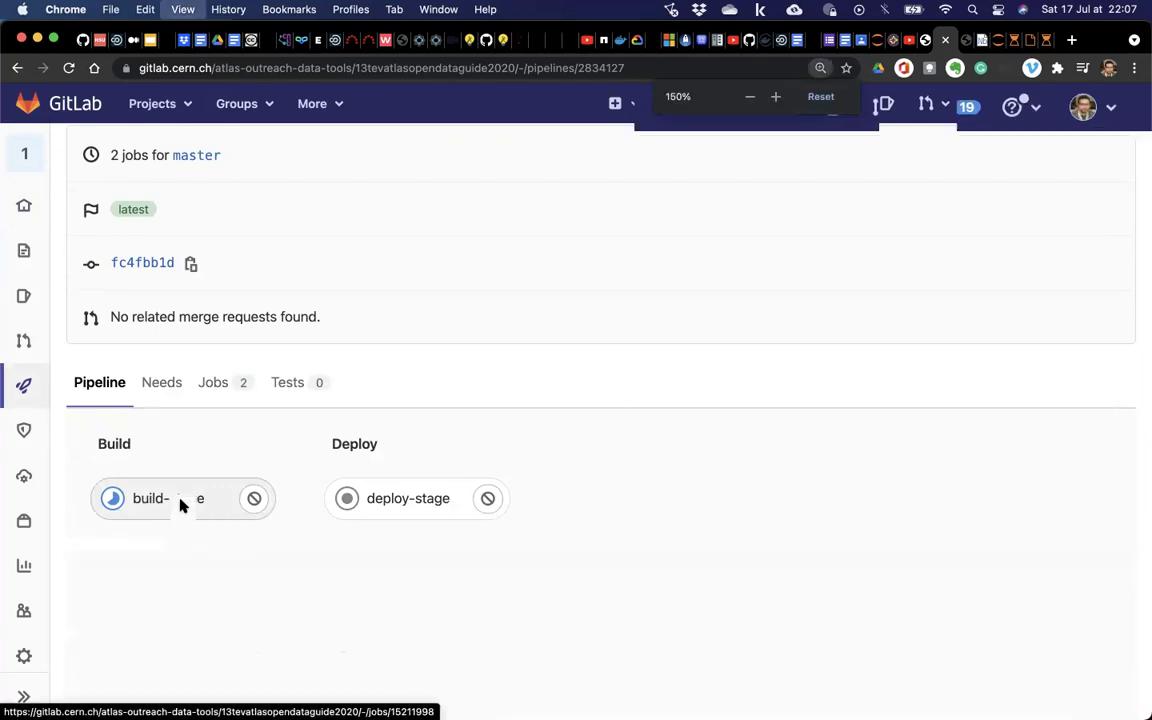
mouse_move(28, 284)
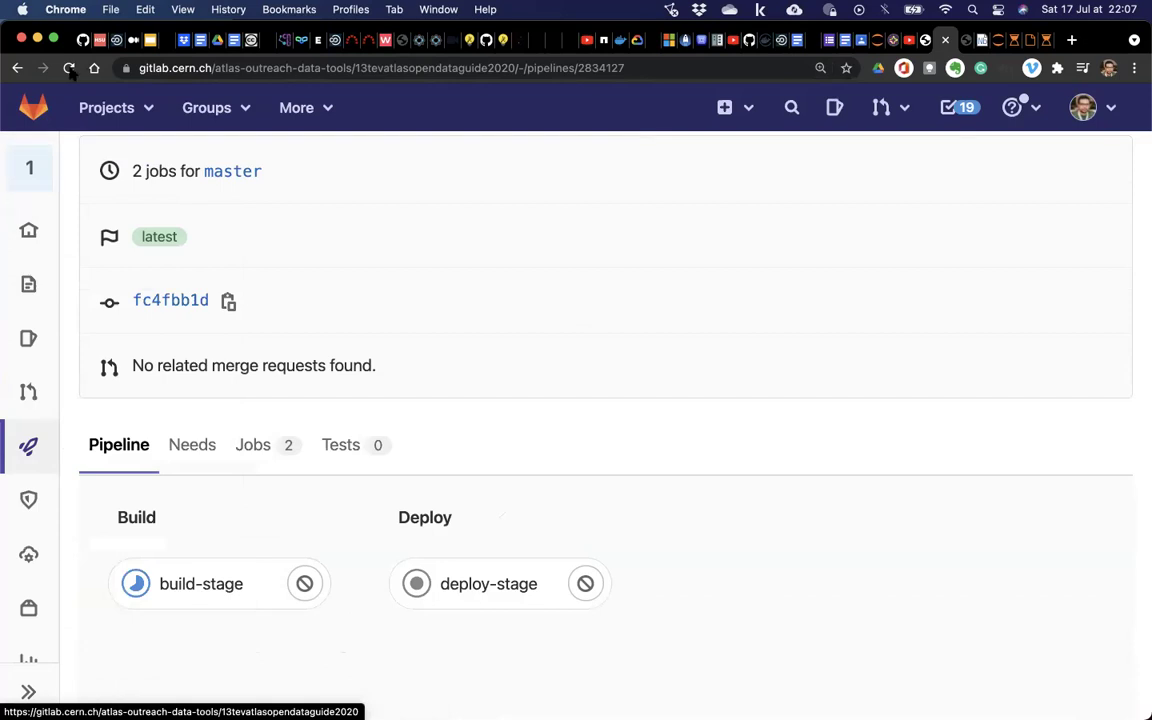
click(29, 167)
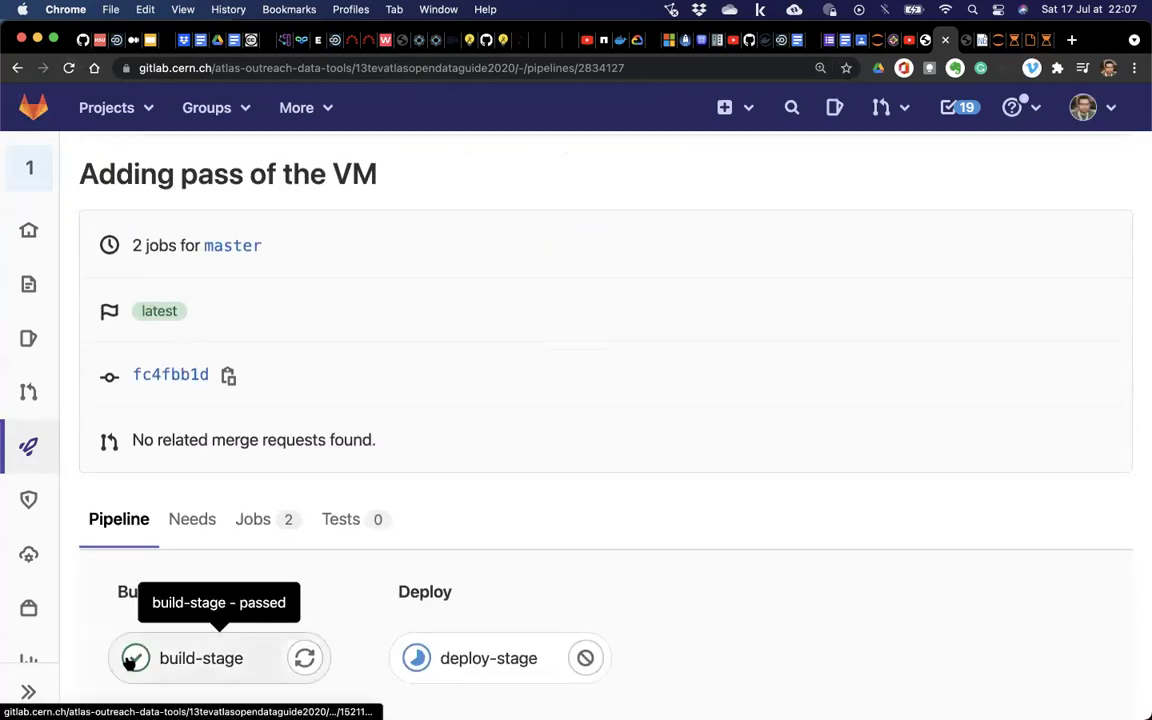
Keep reloading the pipeline until build-stage passes and deploy-stage is still running.
scroll(130, 650, down, 2)
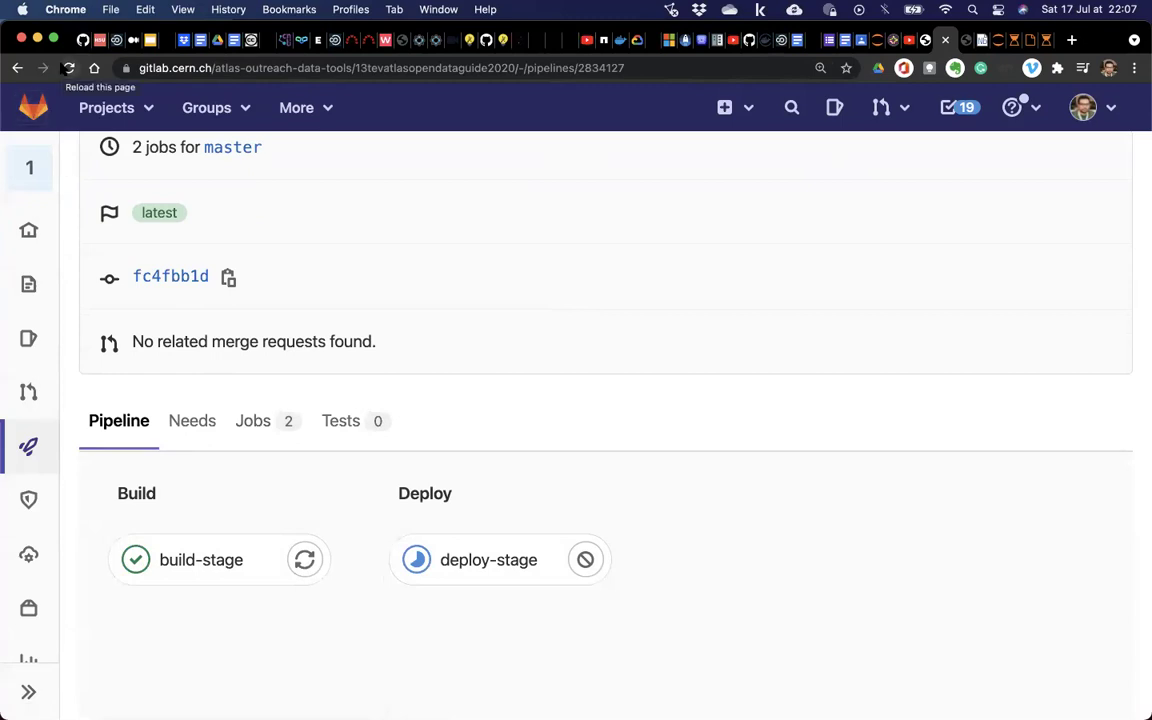
click(68, 67)
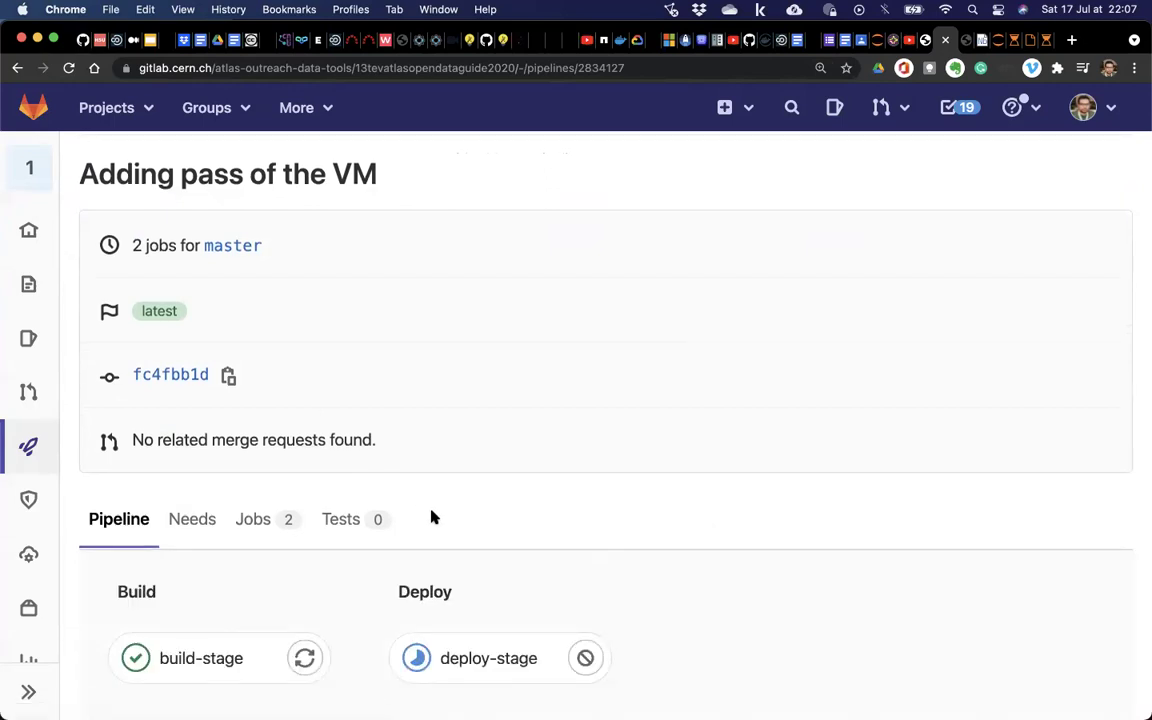
scroll(617, 265, down, 3)
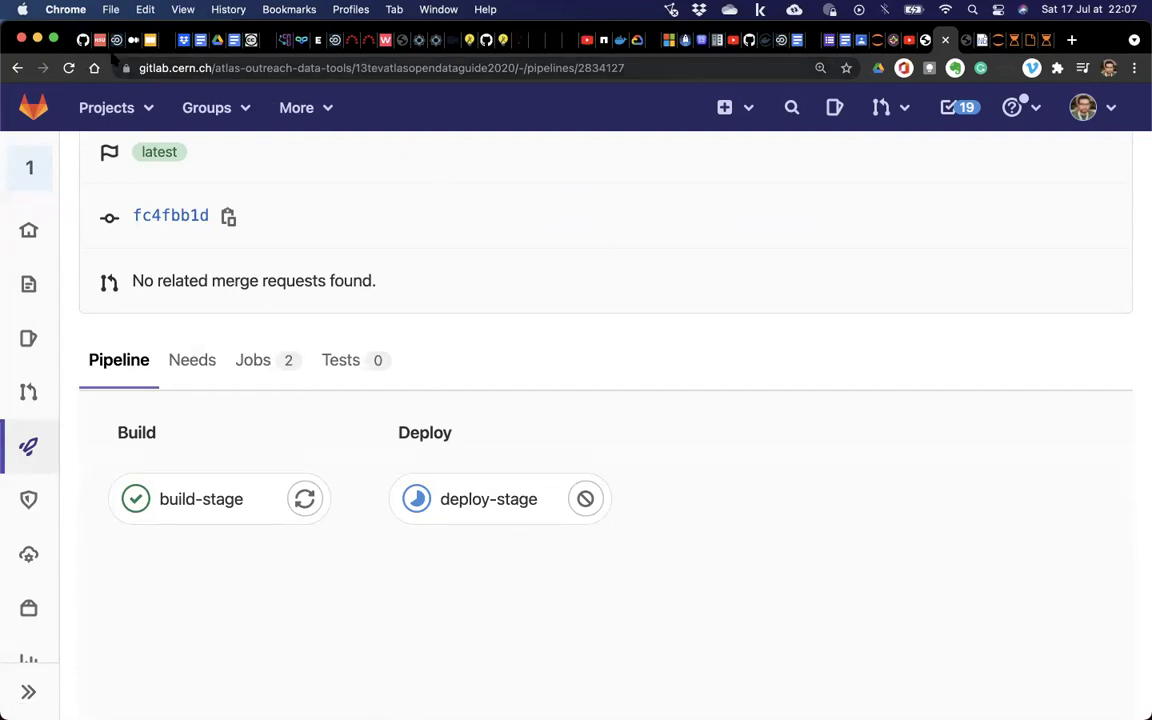
click(68, 67)
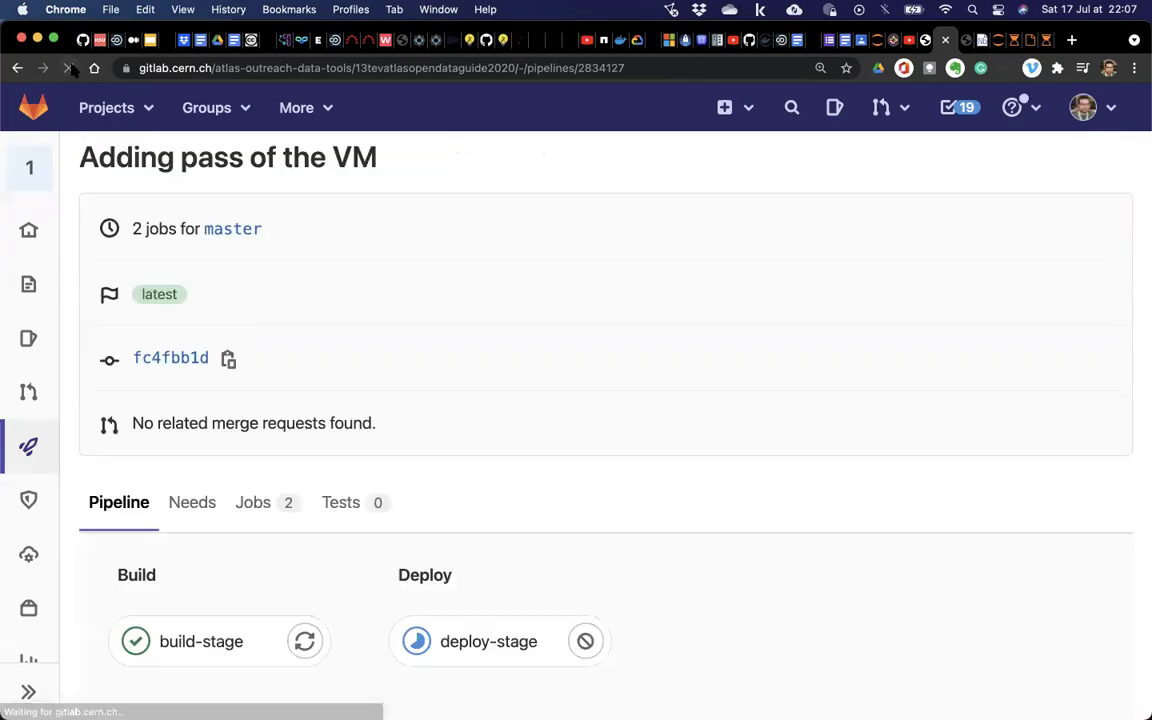
scroll(190, 218, down, 1)
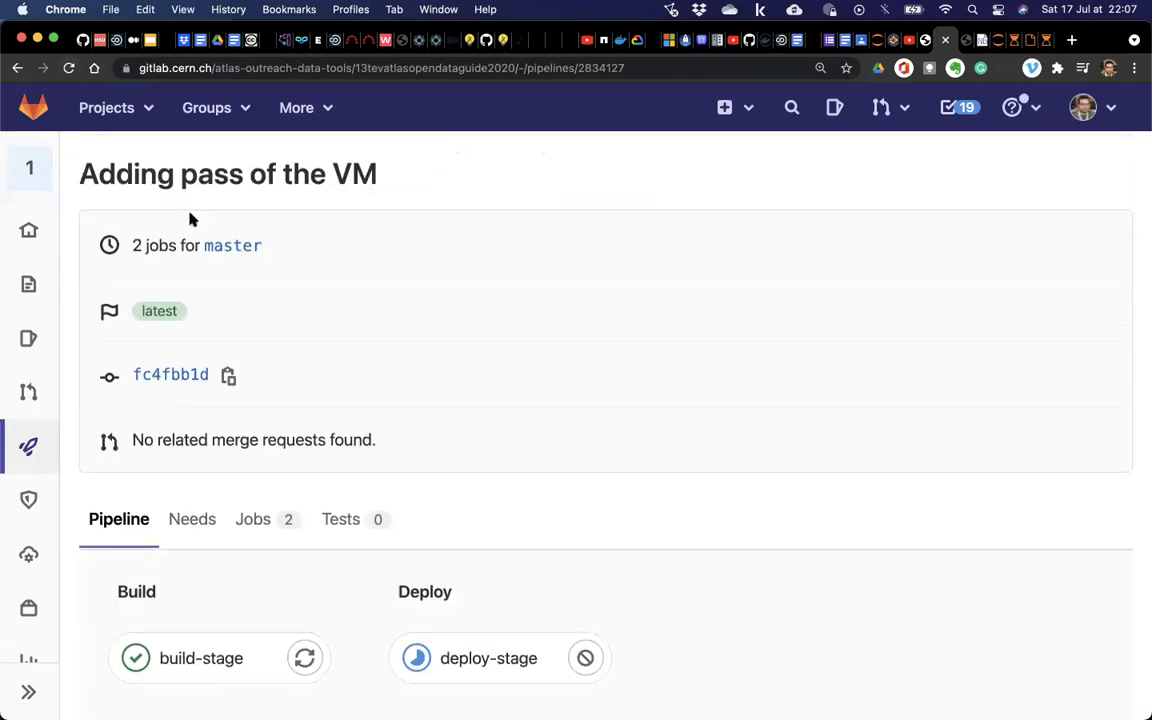
click(63, 70)
key(ctrl+Up)
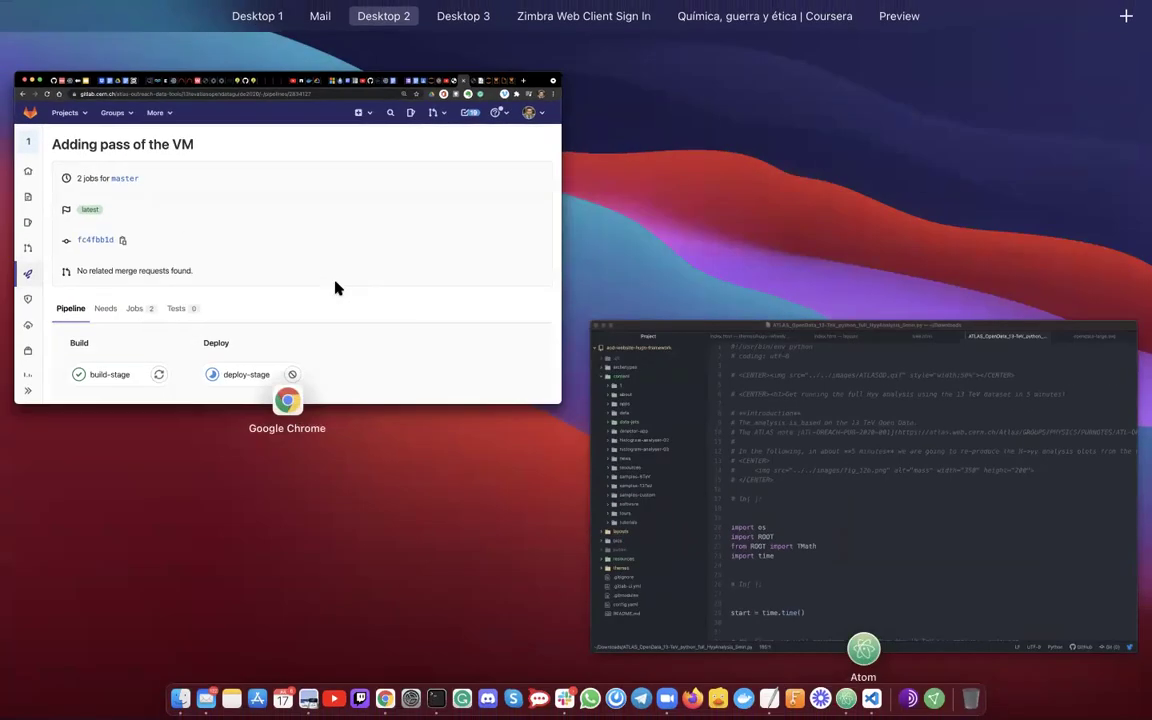
click(336, 288)
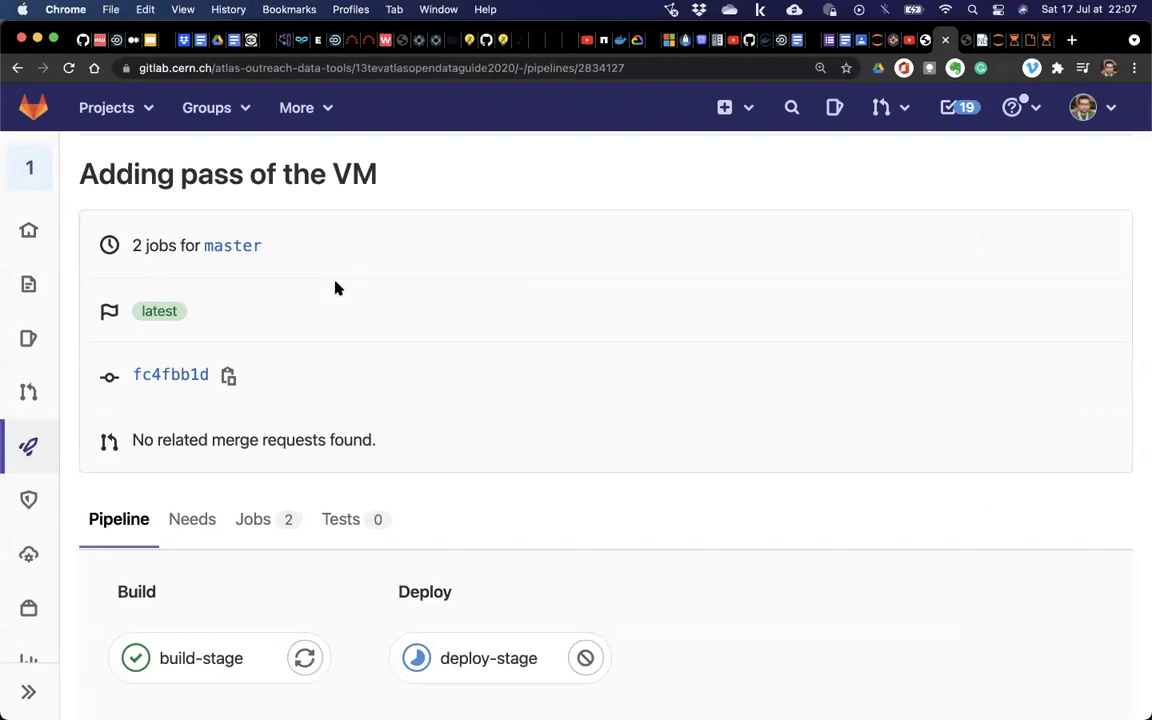
click(68, 68)
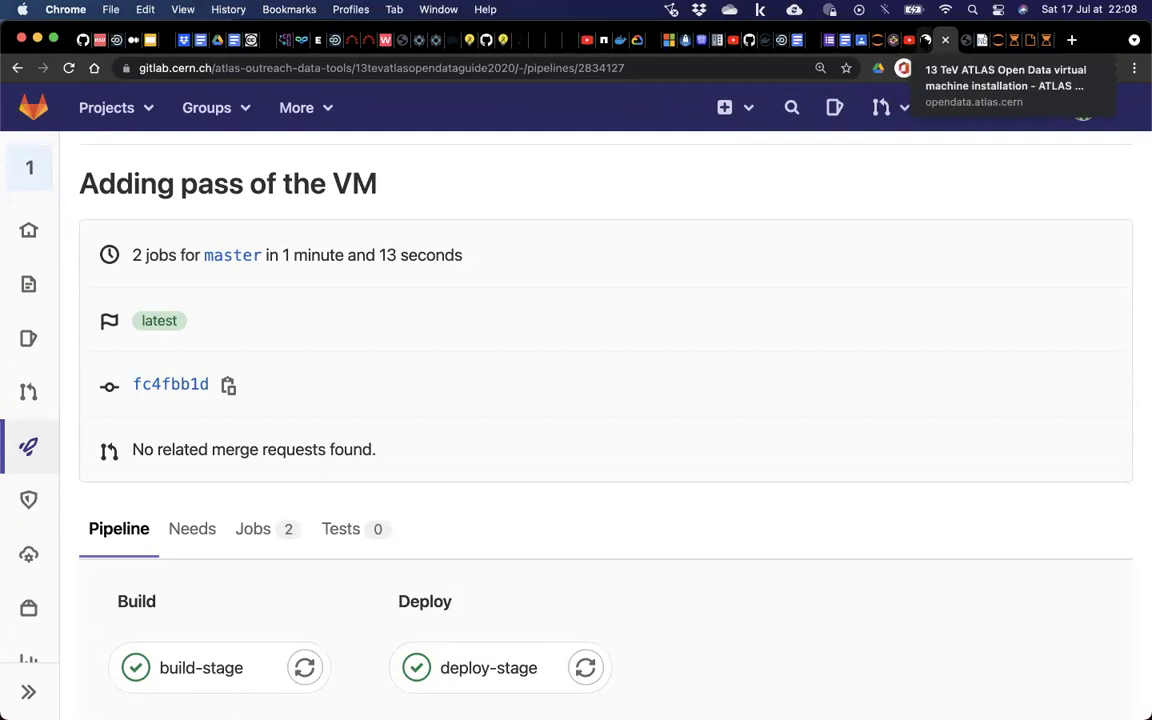
Switch to the ATLAS VM installation page and reload it twice.
click(918, 40)
scroll(316, 252, down, 3)
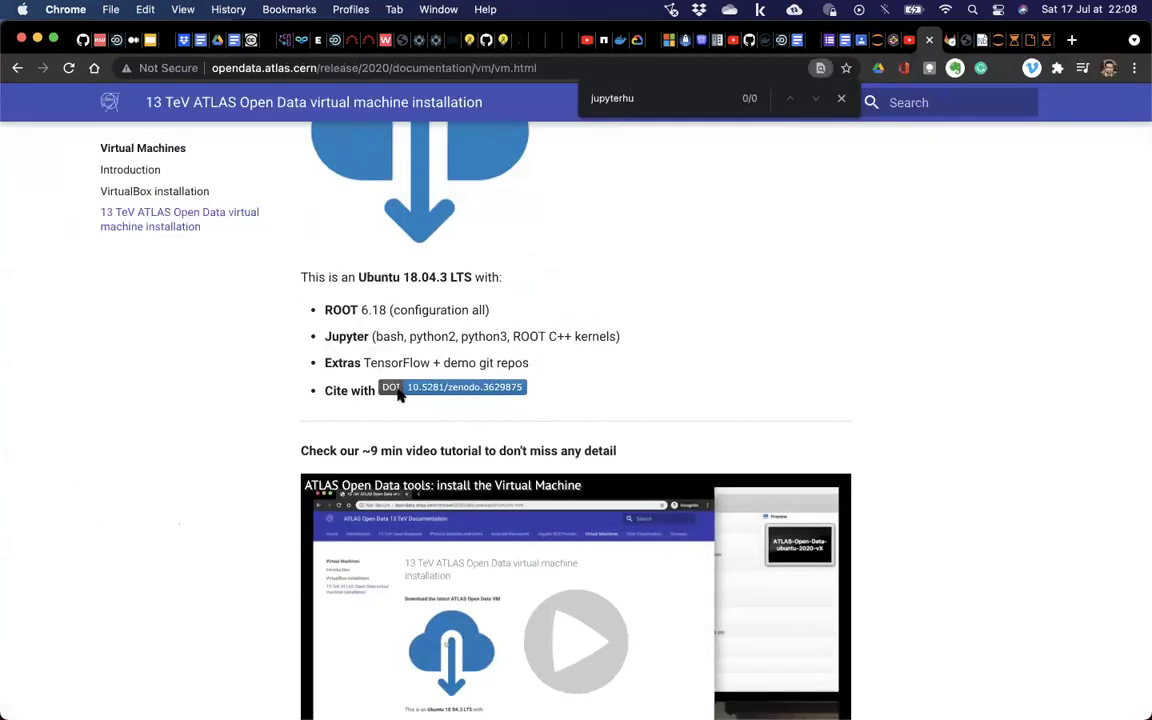
click(69, 70)
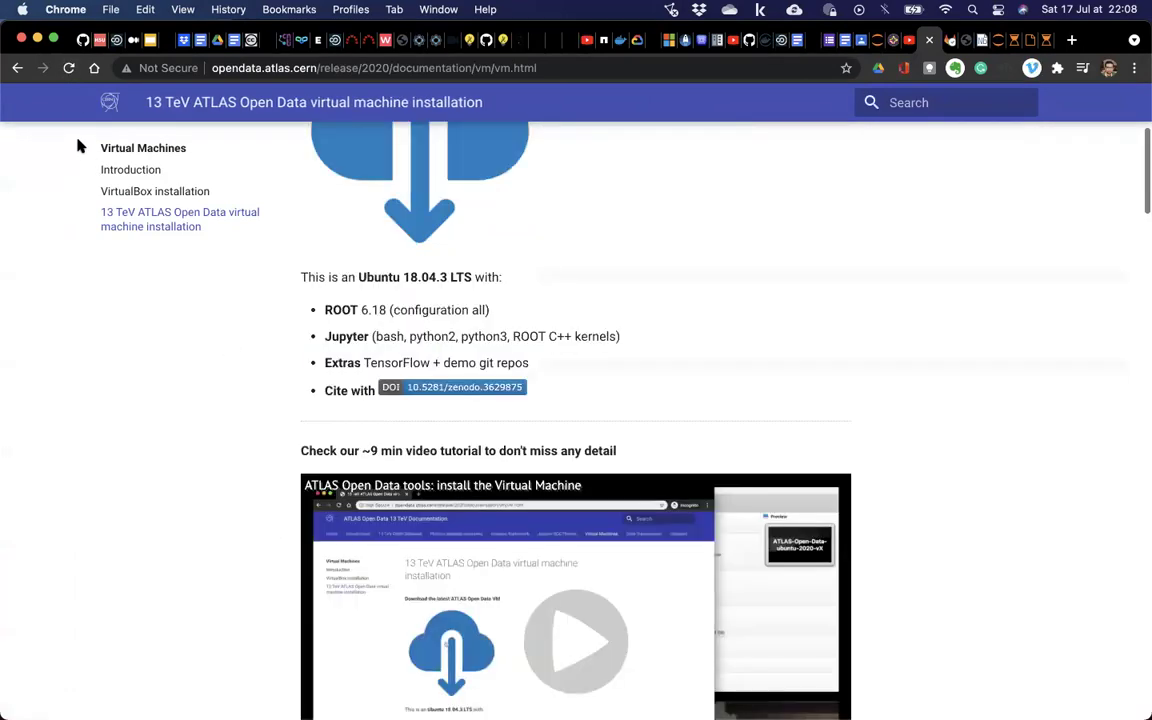
click(69, 68)
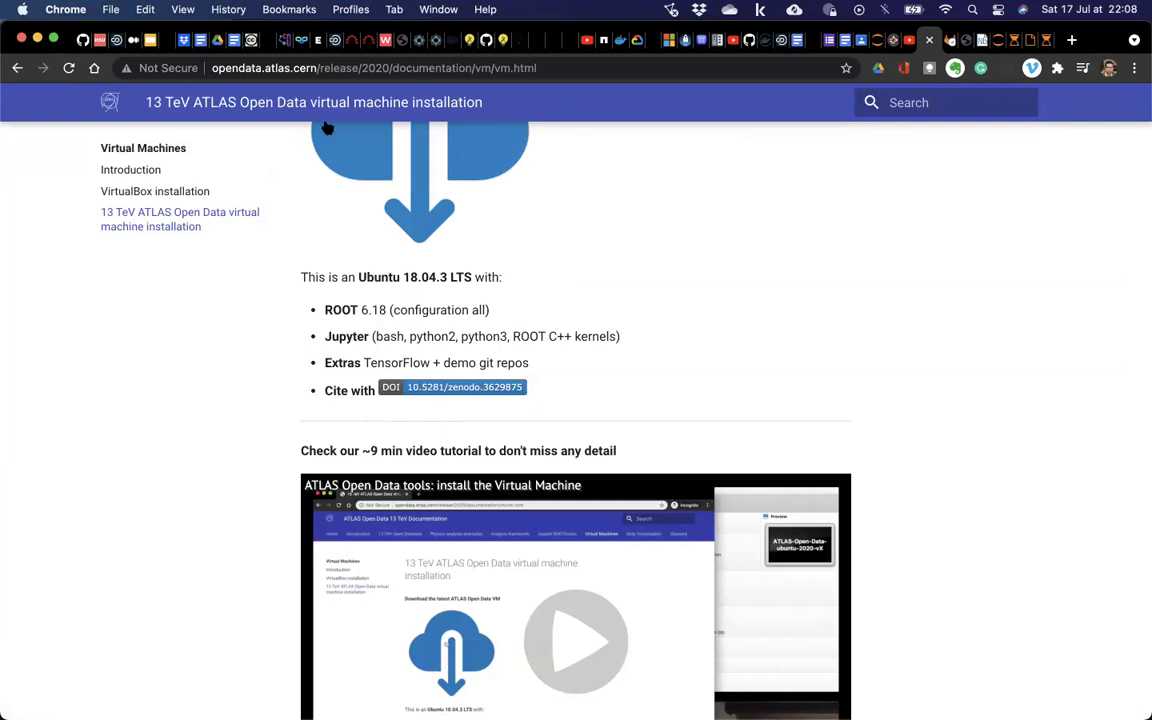
Copy the VM installation page's address and paste it into a new blank tab.
click(396, 70)
key(cmd+c)
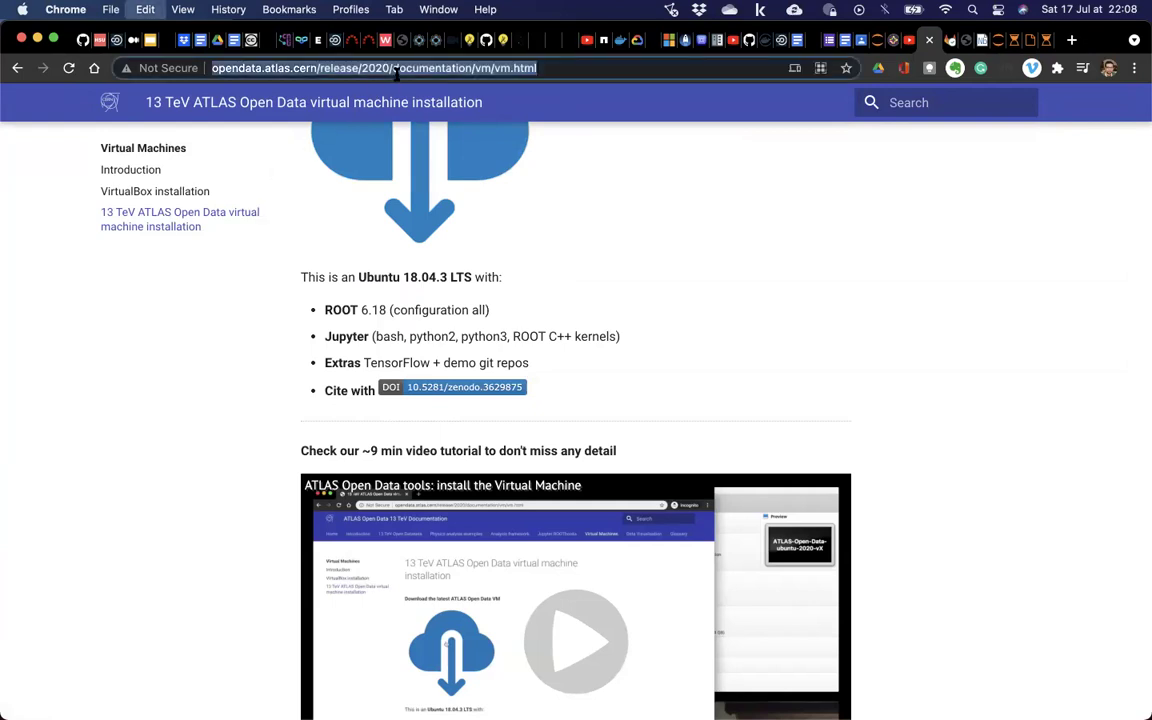
key(cmd+t)
key(cmd+v)
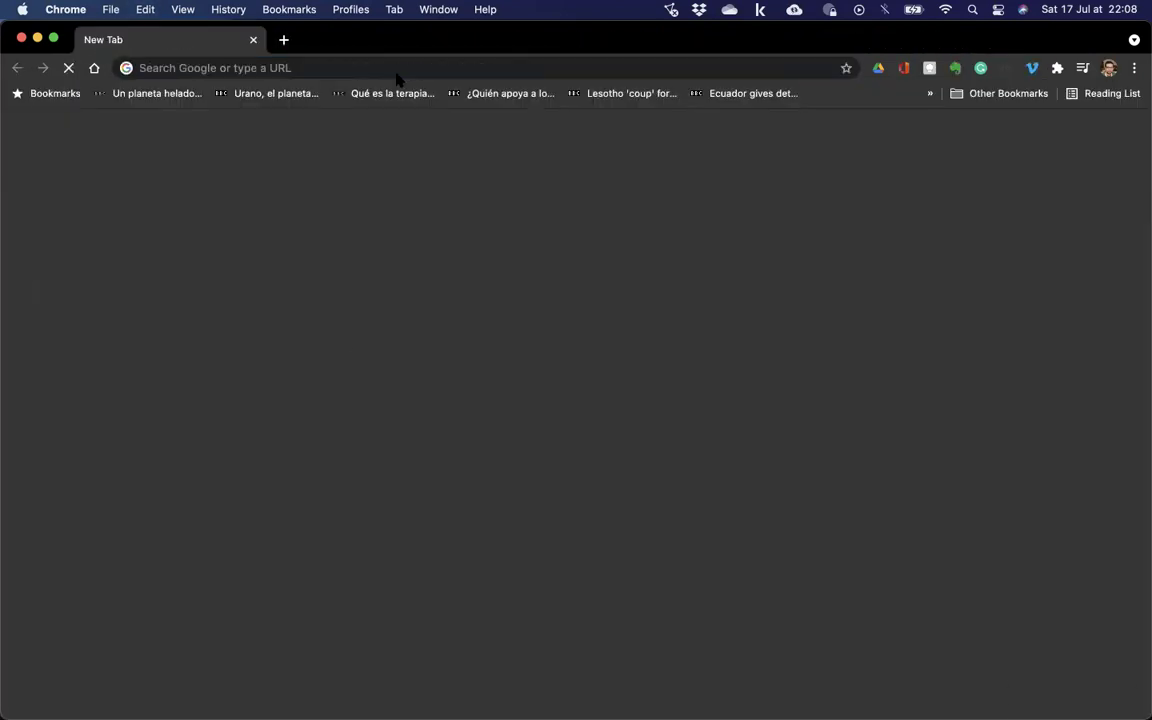
Close the blank tab and load the VM installation page in a new private window.
click(396, 72)
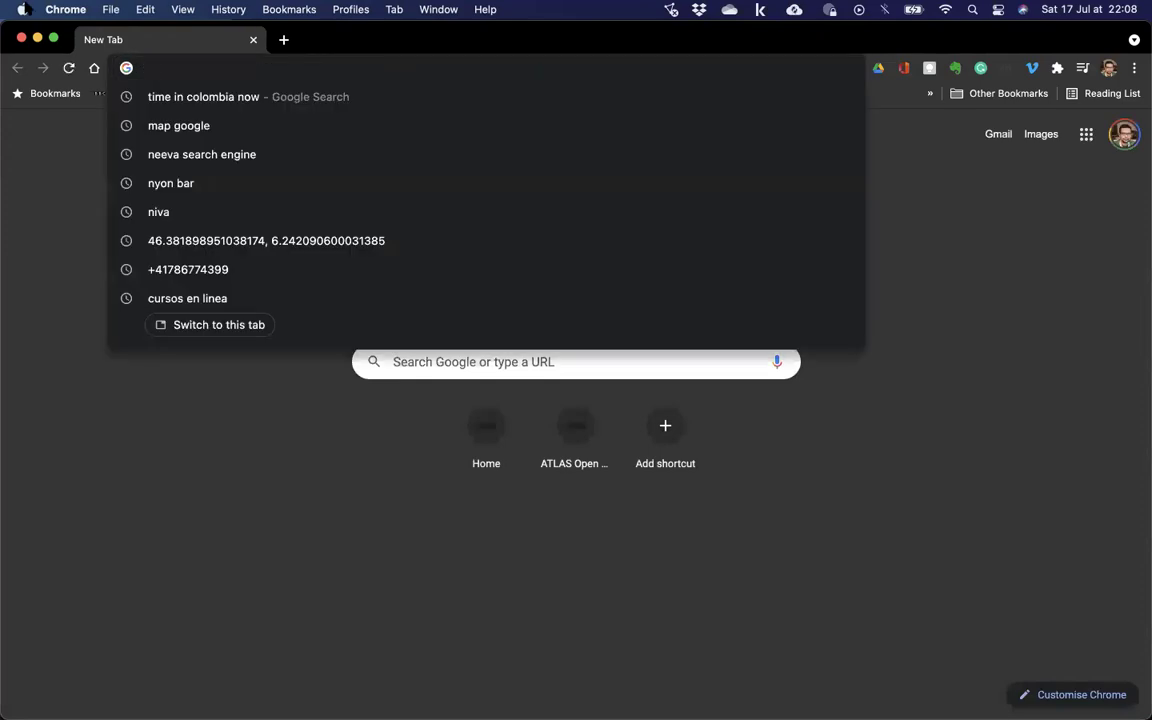
key(cmd+w)
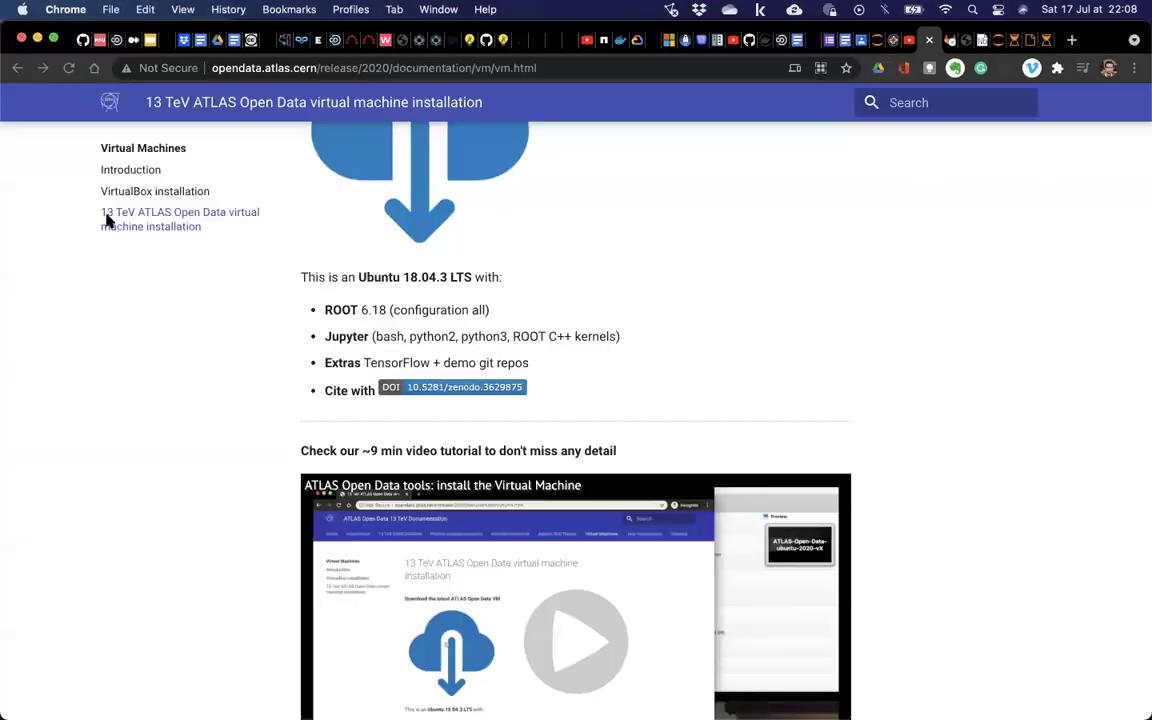
key(cmd+shift+n)
key(cmd+v)
key(Return)
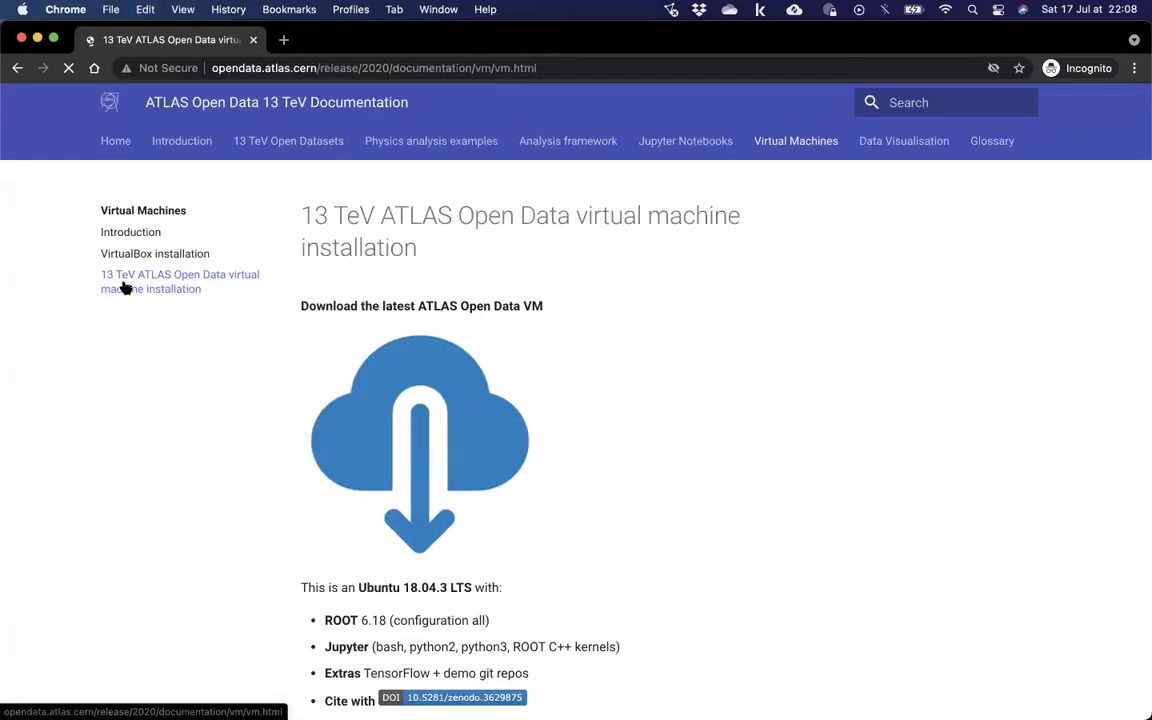
Browse the VirtualBox installation and Introduction sidebar pages, then return to the VM installation page.
scroll(293, 460, down, 5)
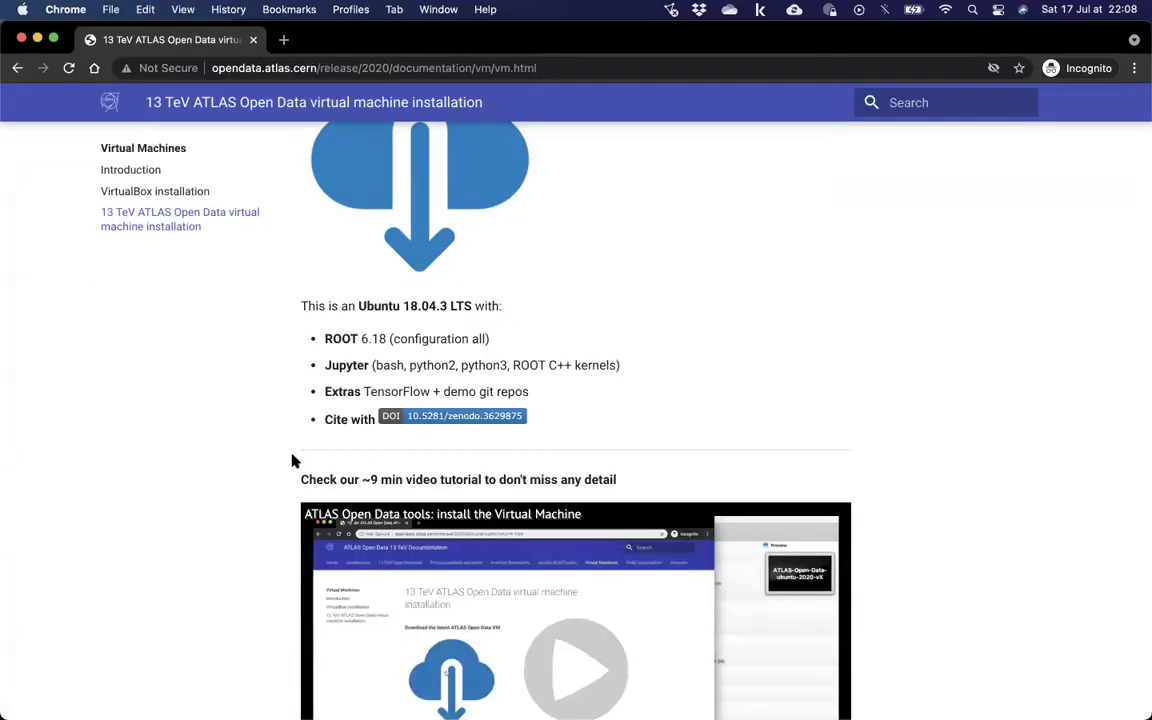
scroll(293, 460, down, 15)
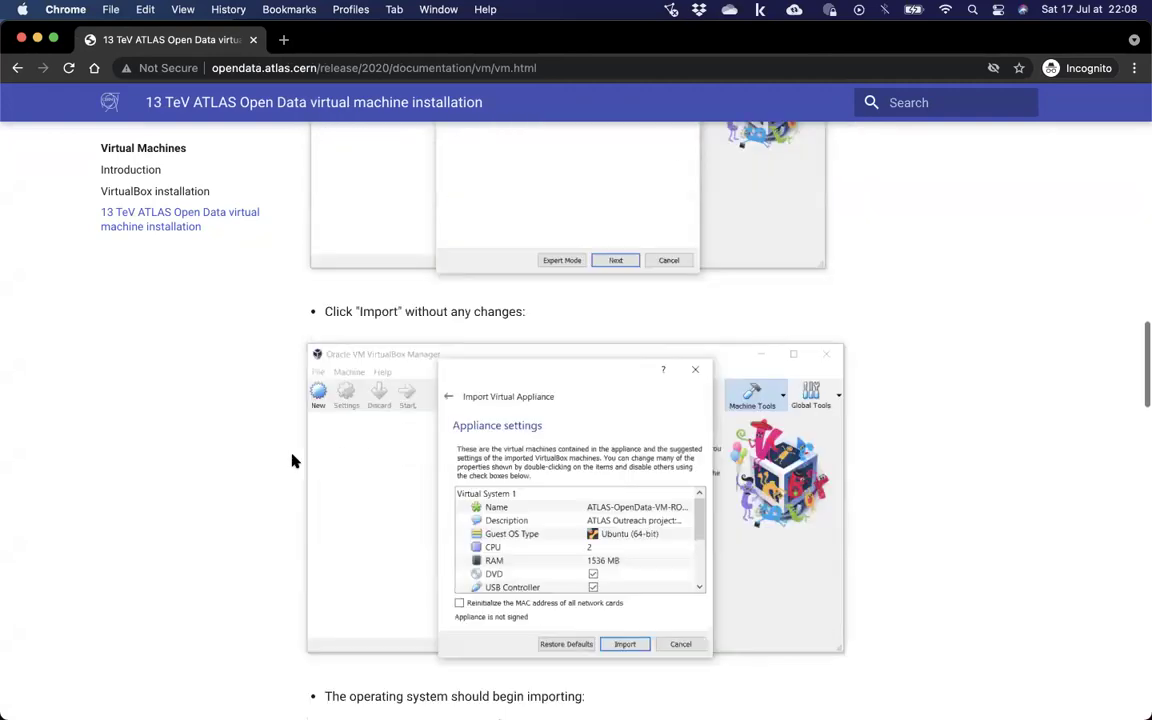
scroll(290, 458, up, 10)
scroll(290, 458, down, 8)
scroll(167, 216, up, 2)
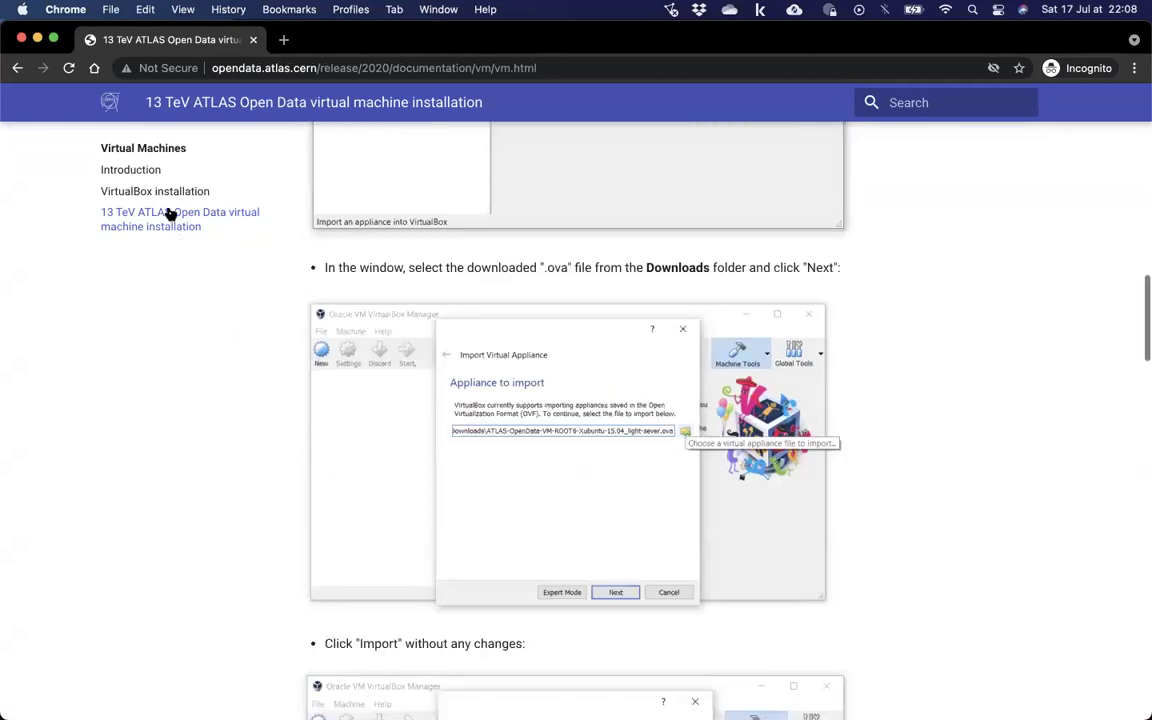
click(163, 192)
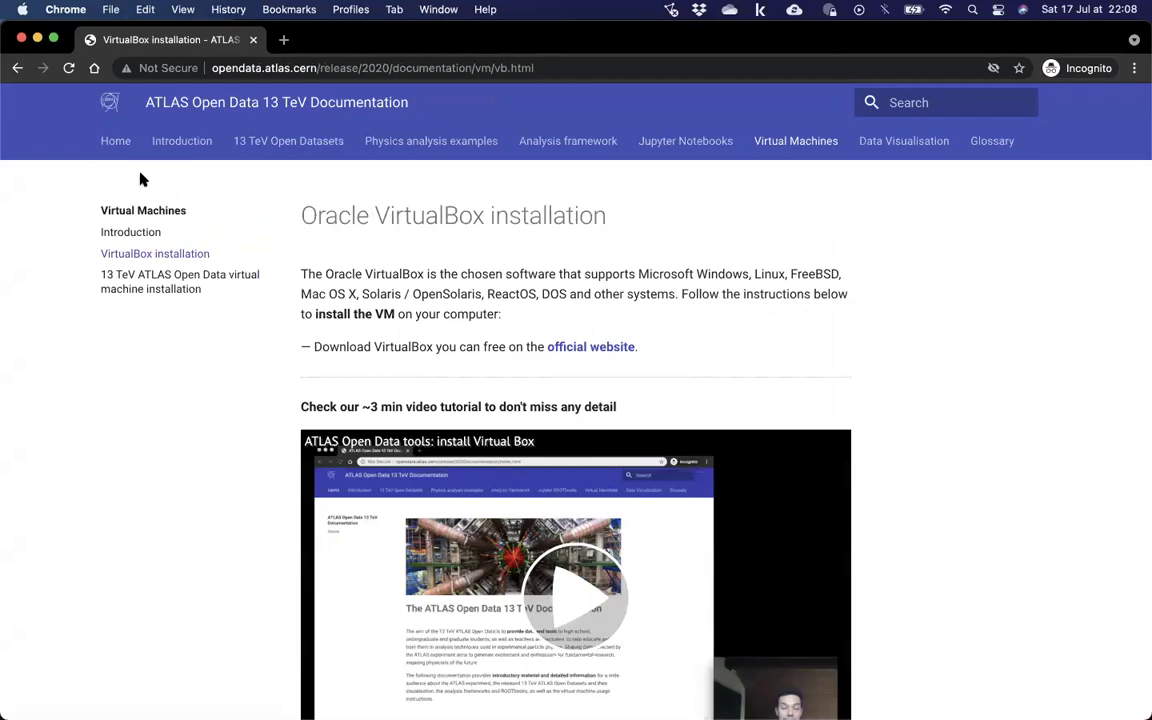
click(150, 232)
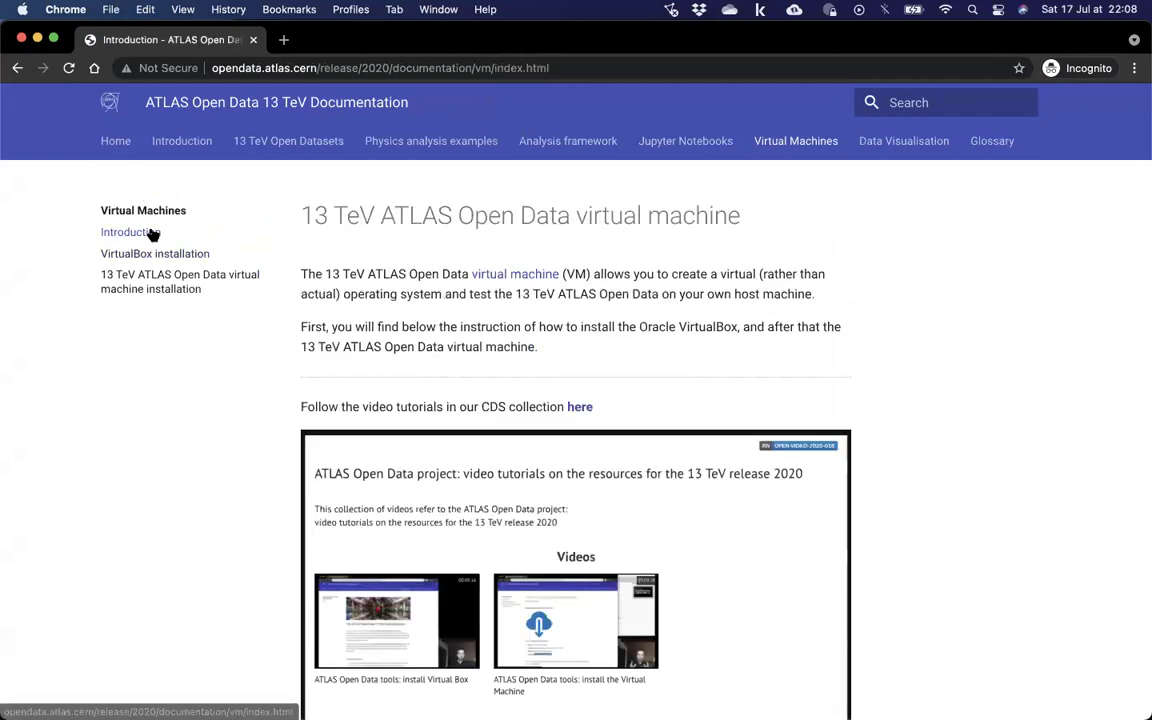
click(180, 288)
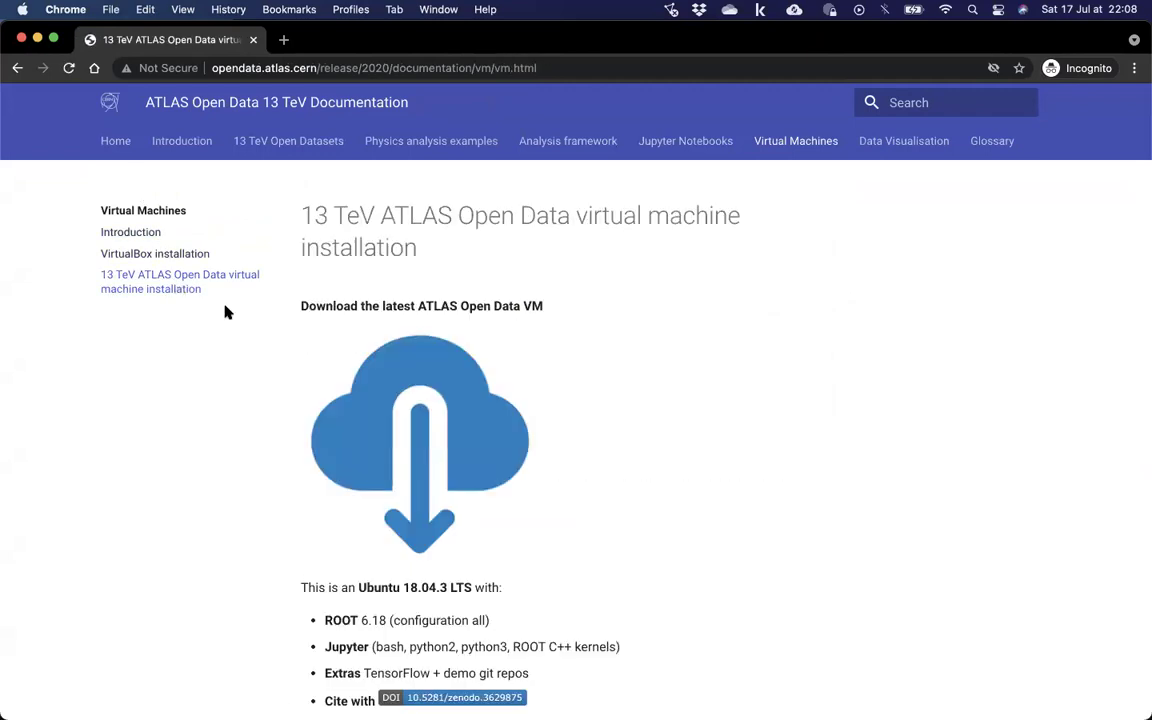
scroll(416, 478, down, 3)
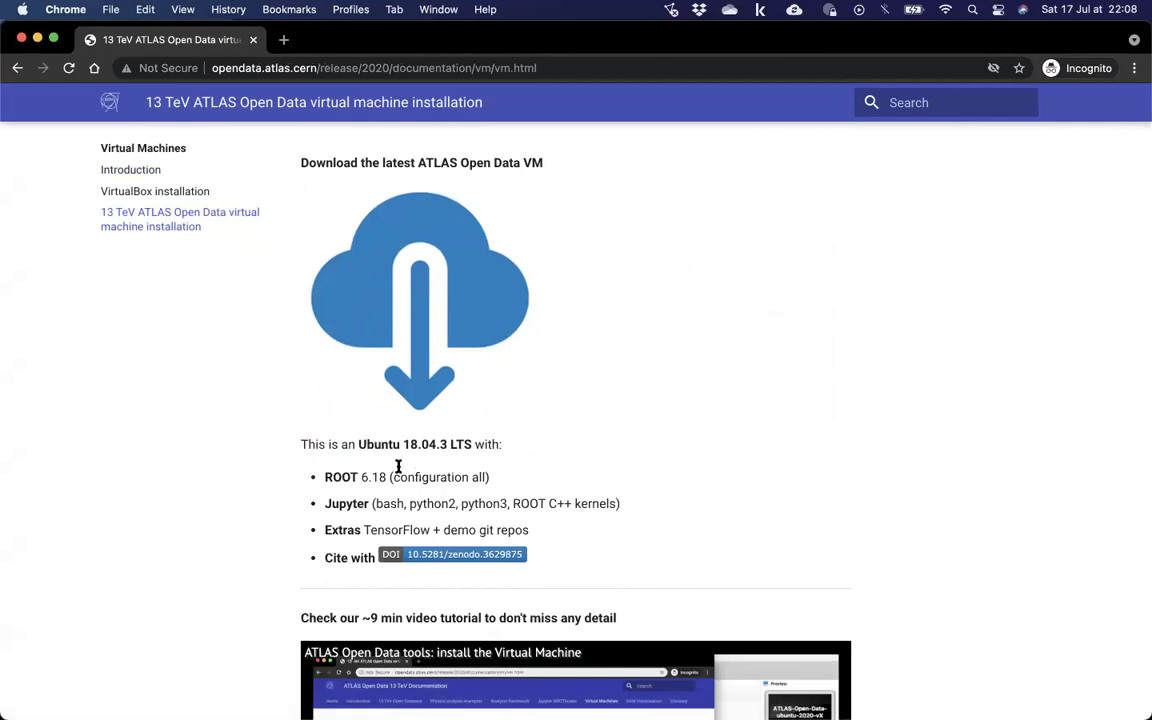
Search the VM installation page for 'root', step through the matches, and reload it.
key(super+f)
text(r)
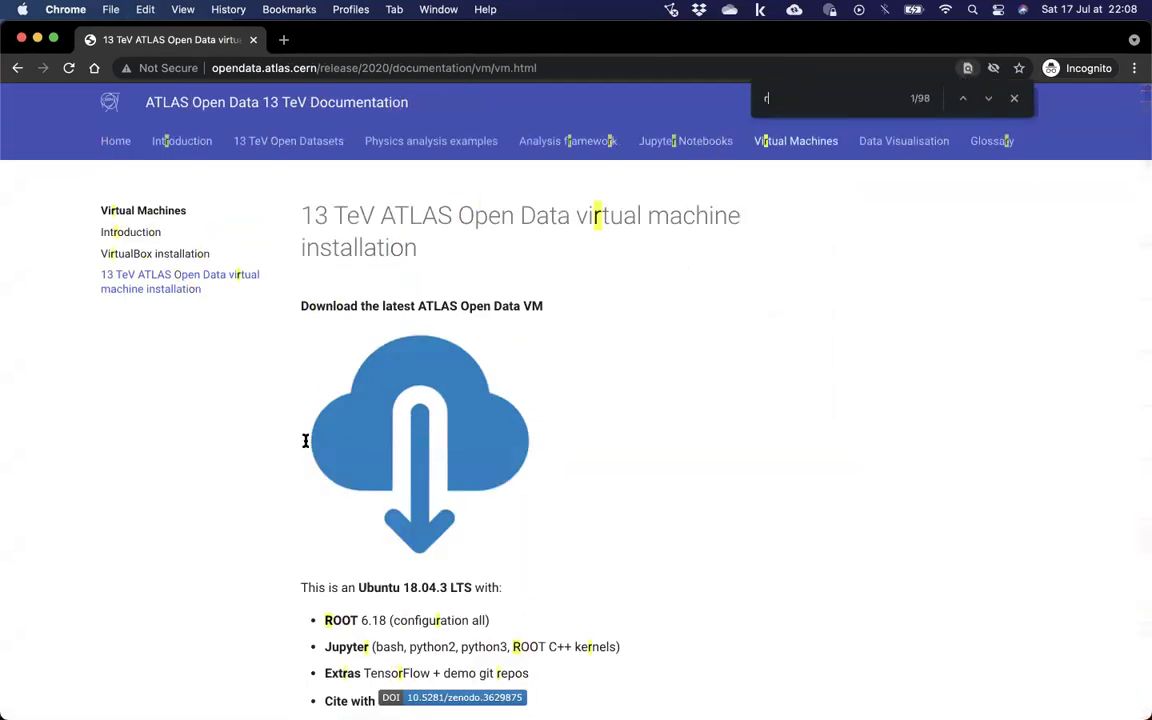
text(oot)
key(Return)
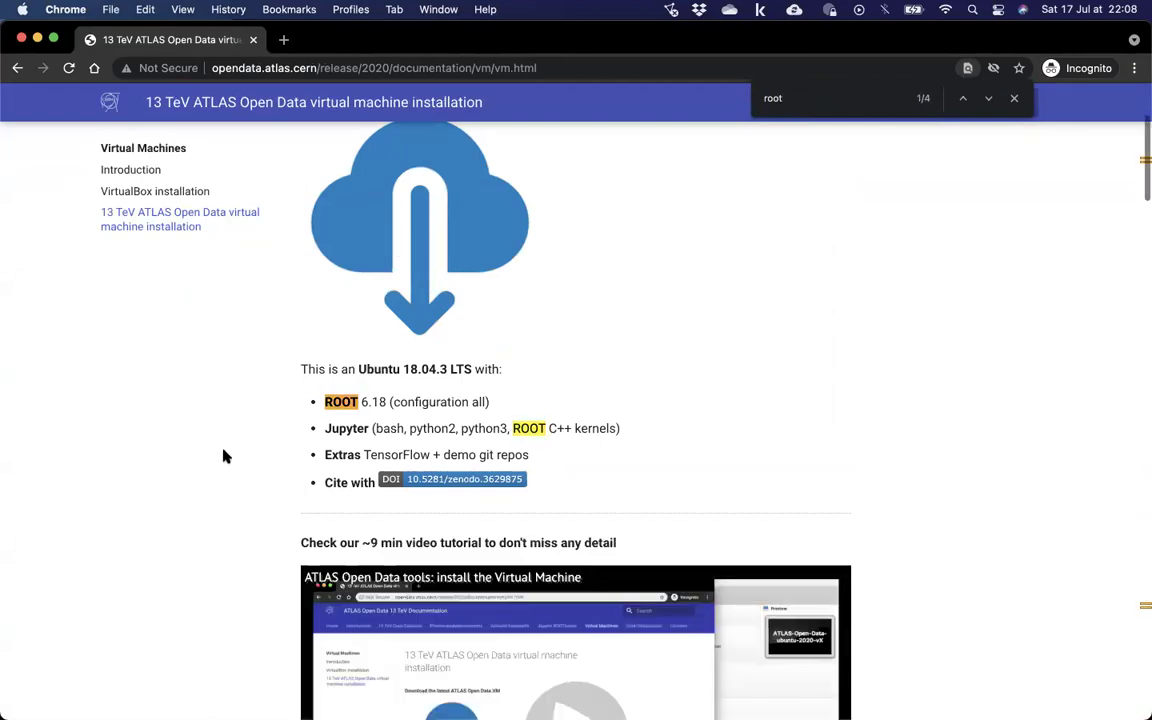
key(Return)
key(Return)
key(Return)
scroll(224, 456, down, 10)
scroll(224, 456, up, 10)
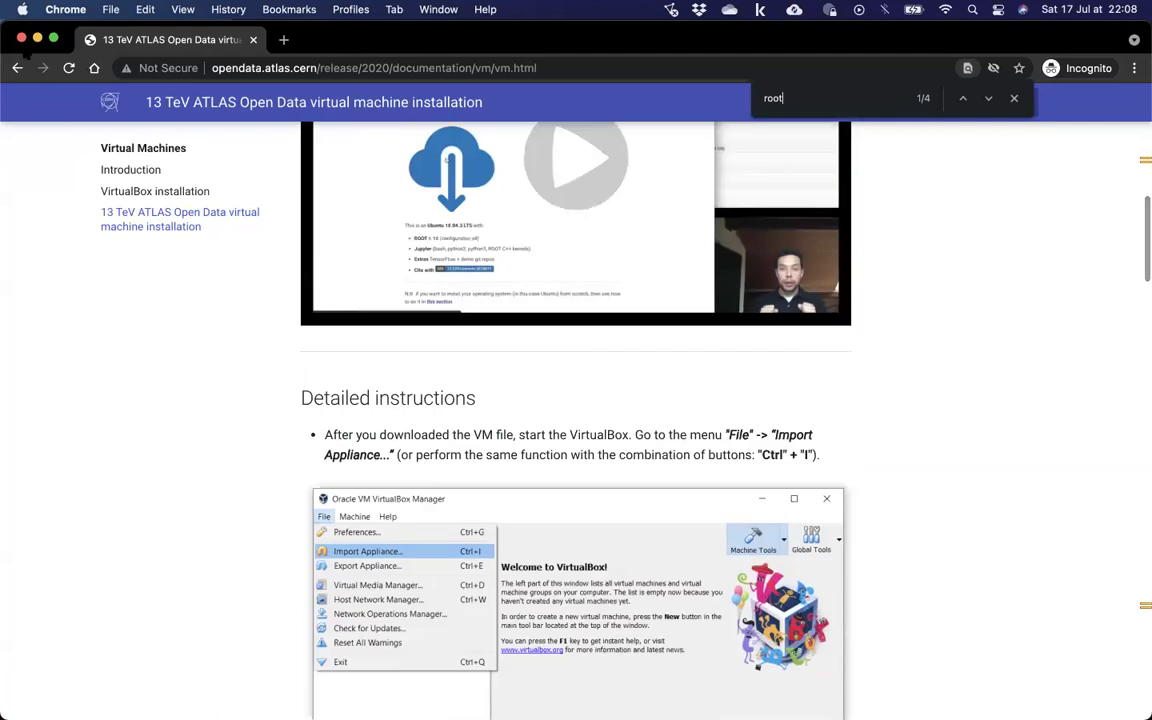
click(175, 67)
key(super+c)
key(Return)
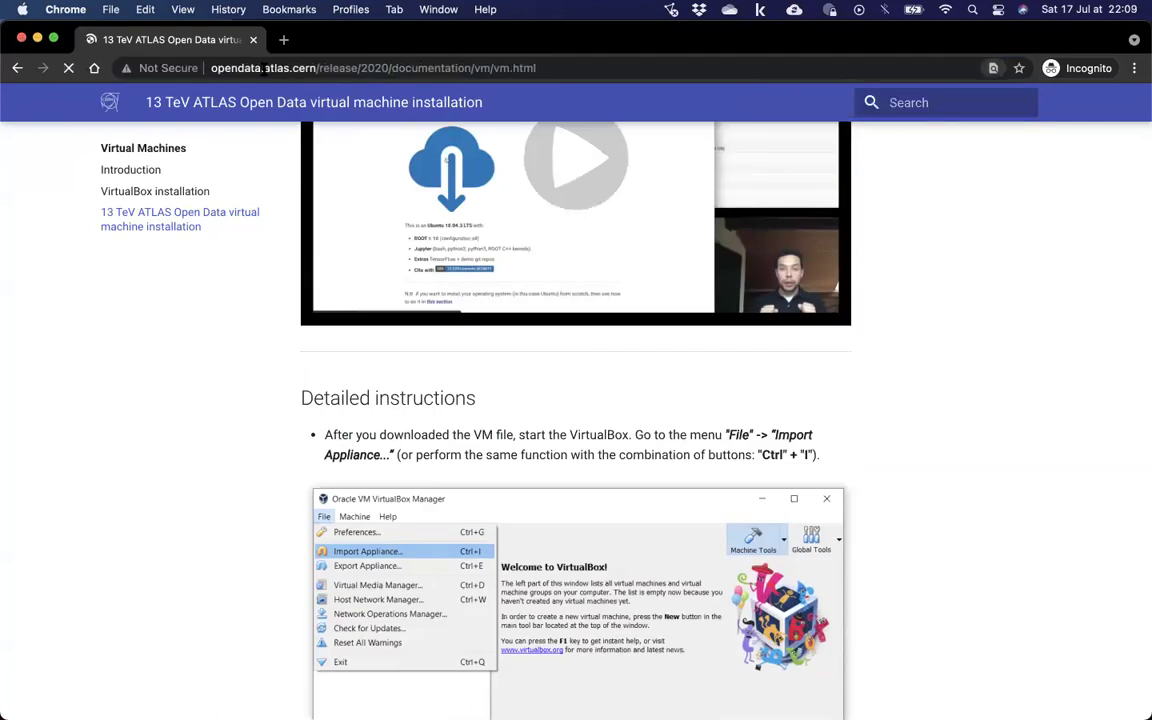
Close the private window and launch Firefox from the Dock.
key(super+w)
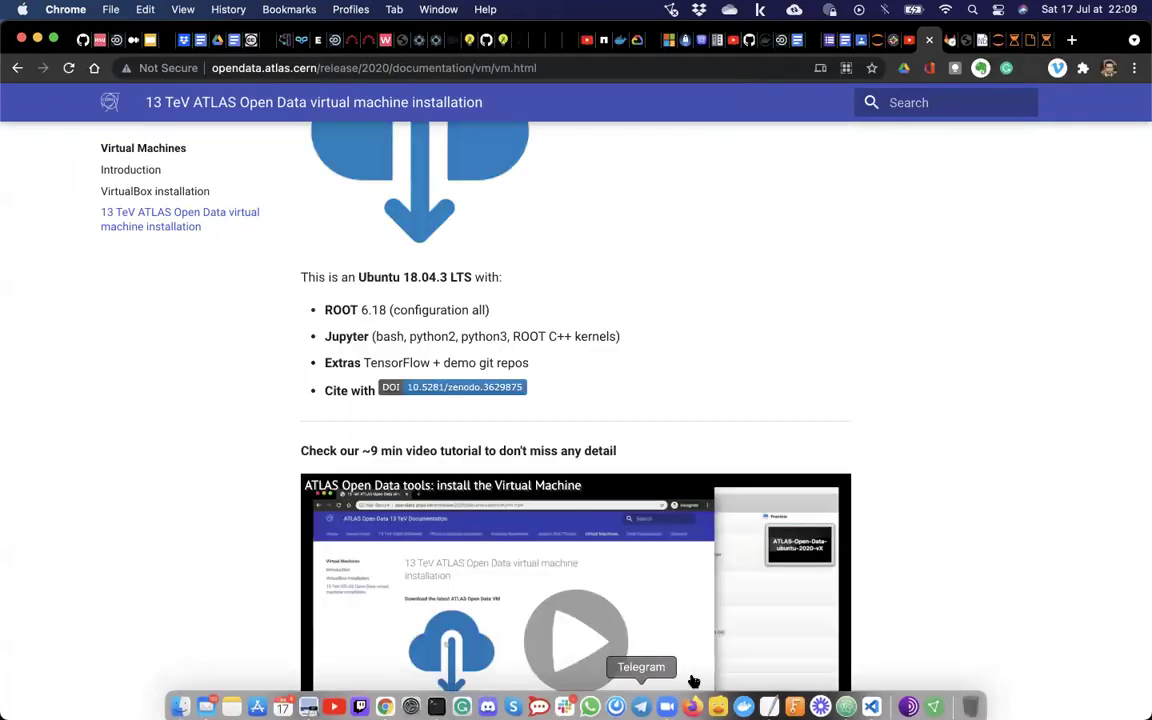
mouse_move(551, 703)
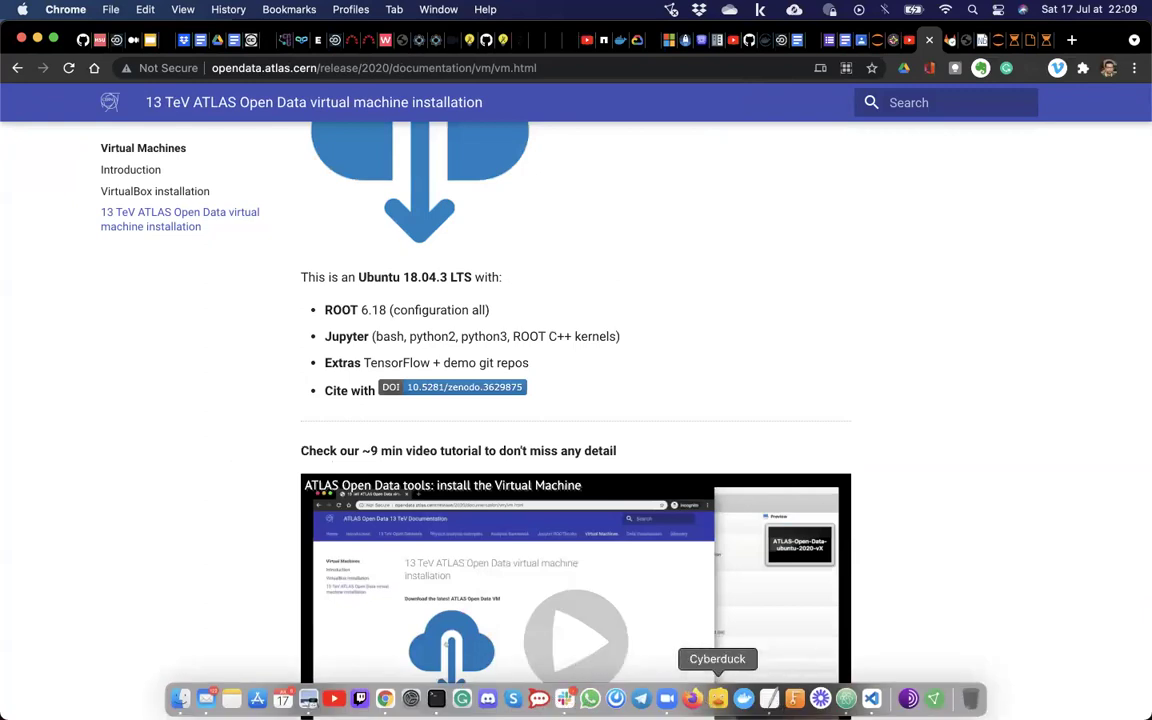
right_click(692, 698)
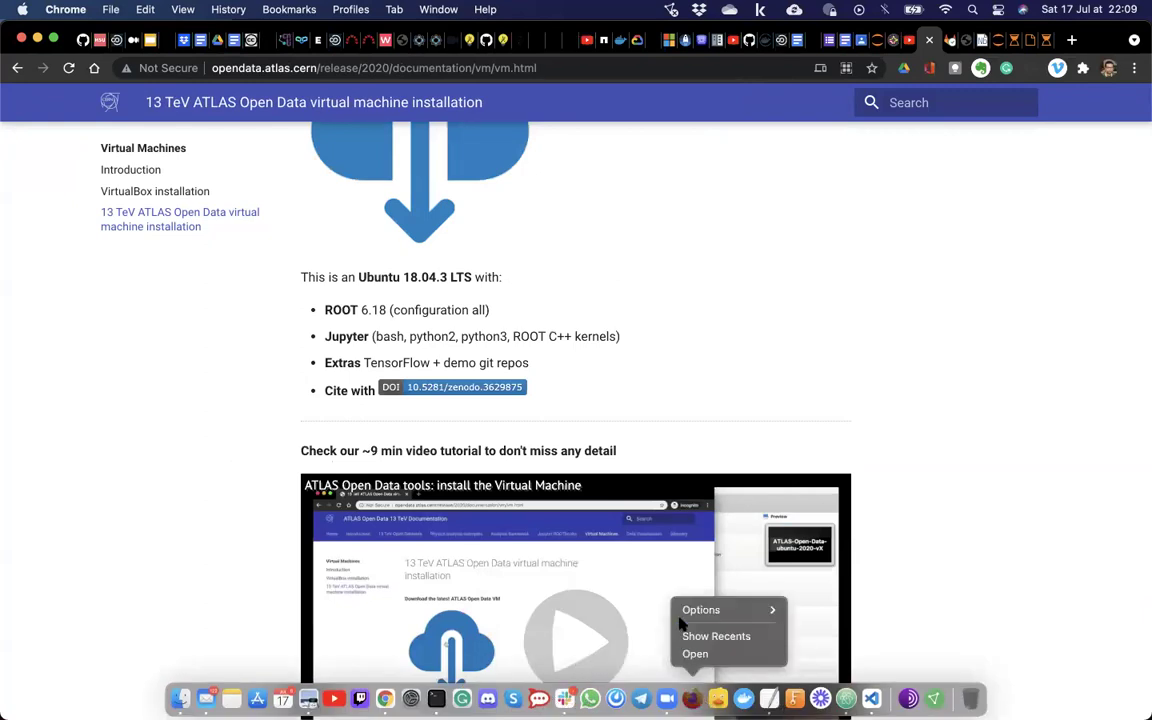
click(685, 655)
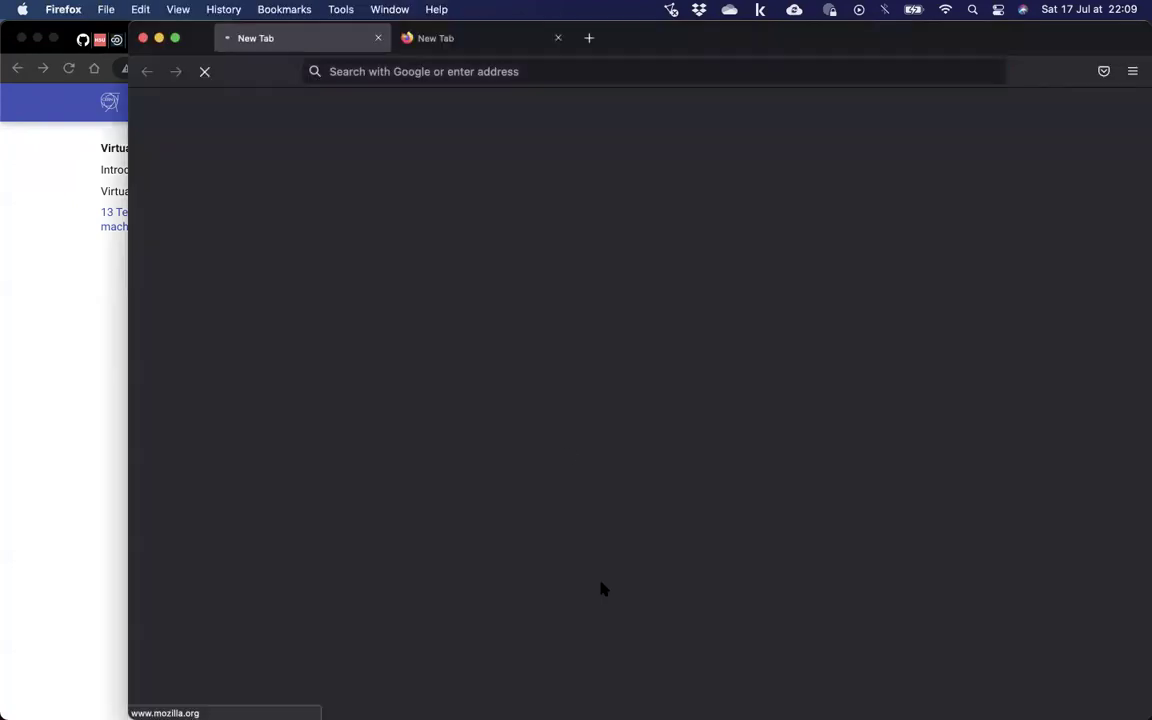
Load the ATLAS VM installation page in Firefox from the copied address.
click(655, 71)
key(super+v)
key(Return)
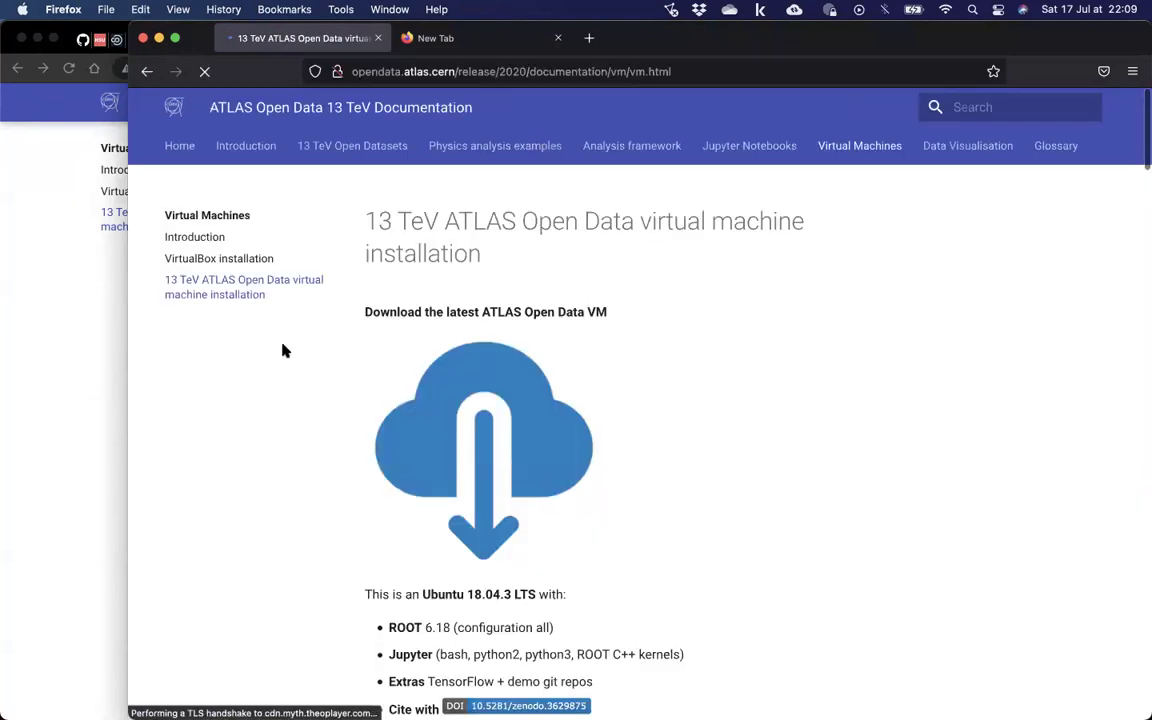
scroll(283, 350, down, 3)
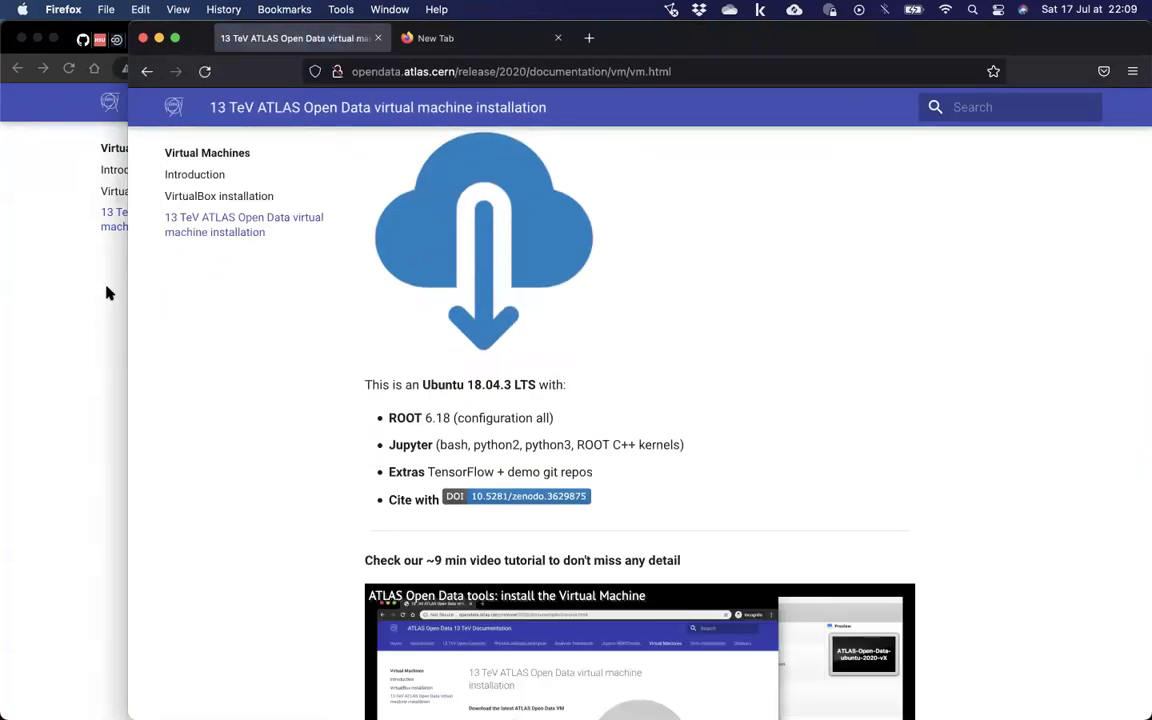
Close Firefox and its tabs, then return to Chrome's GitLab pipeline tab.
click(143, 39)
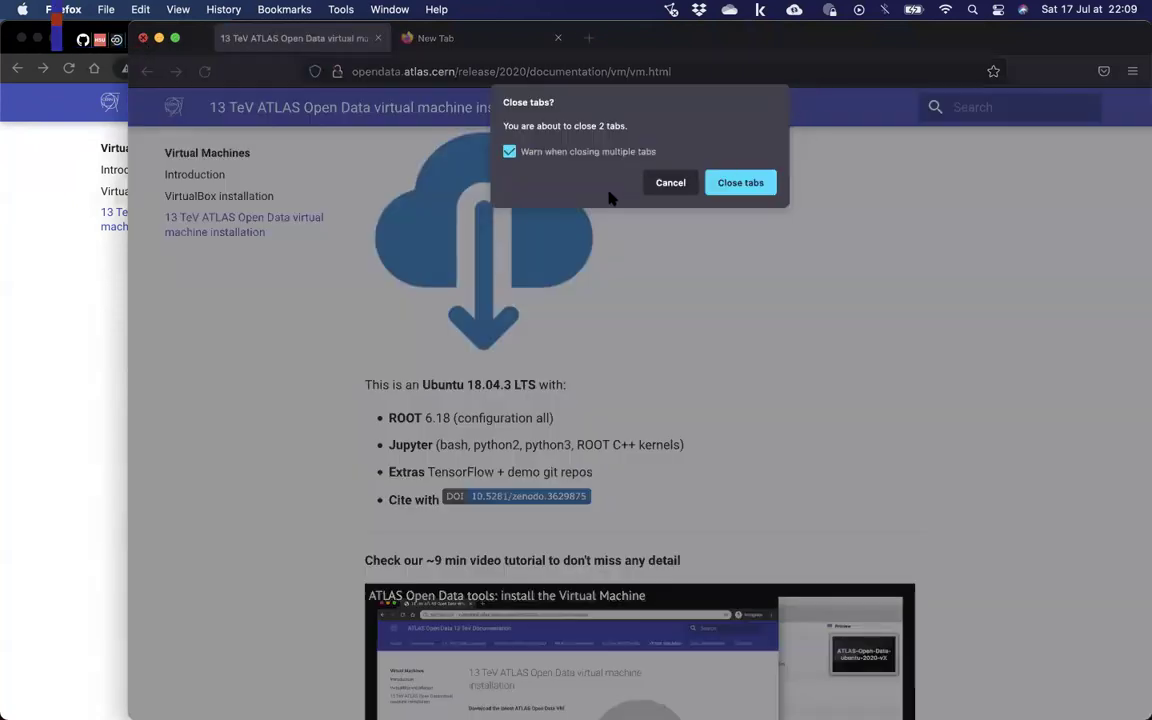
click(730, 183)
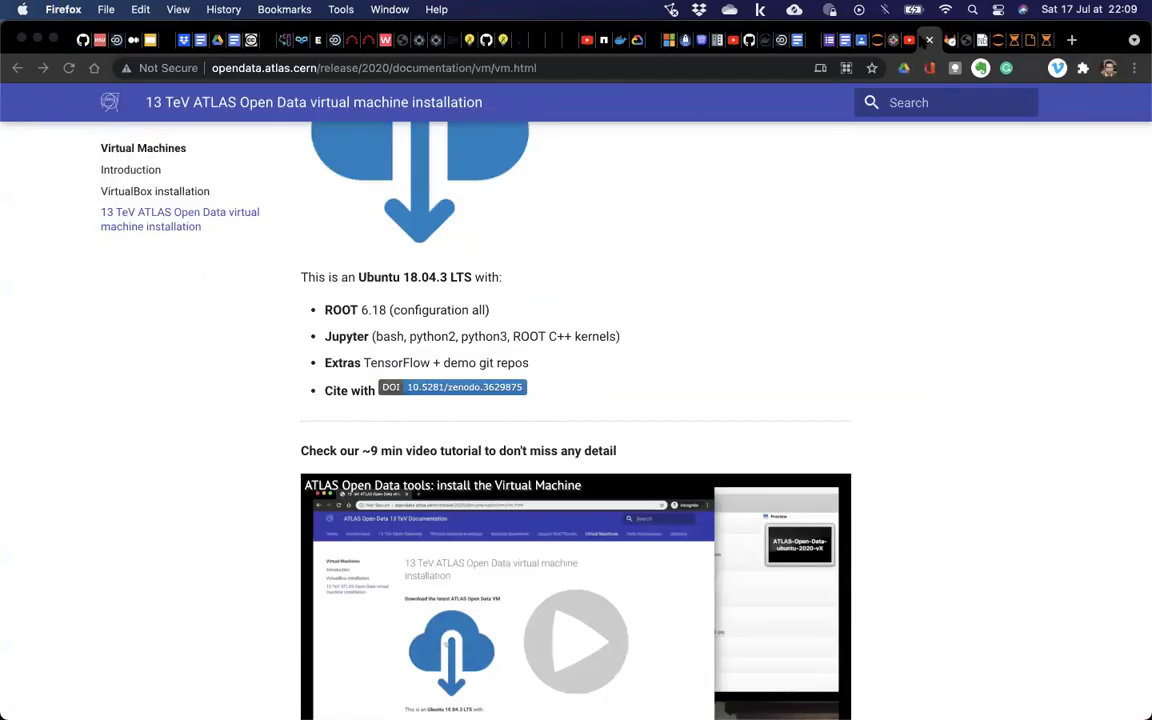
key(super+Tab)
key(ctrl+Tab)
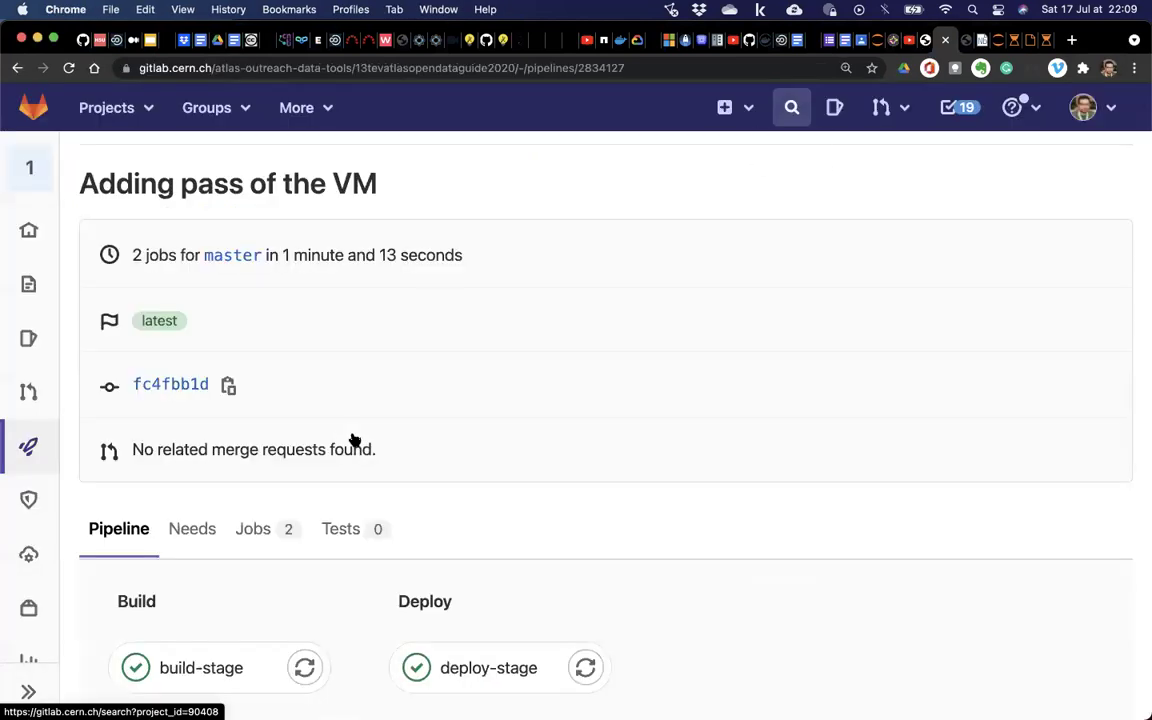
Zoom Chrome out, go back to vm.md to verify the password bullet, reload, and switch to the ATLAS tab.
key(super+minus)
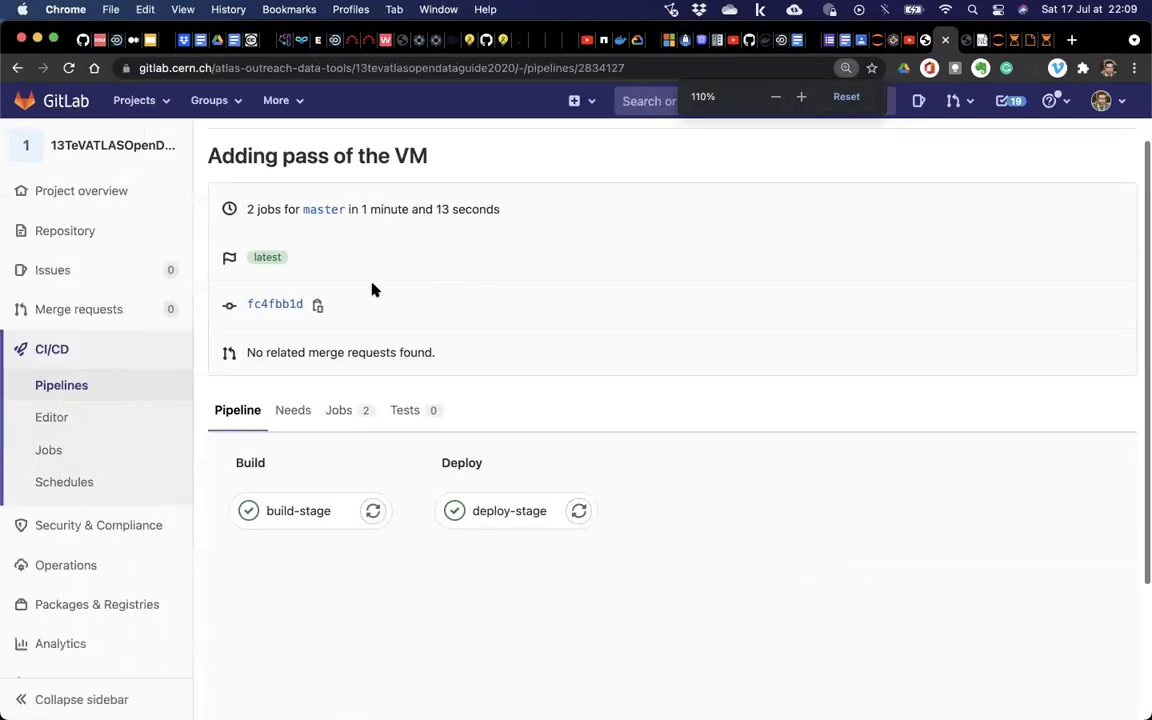
scroll(372, 289, left, 5)
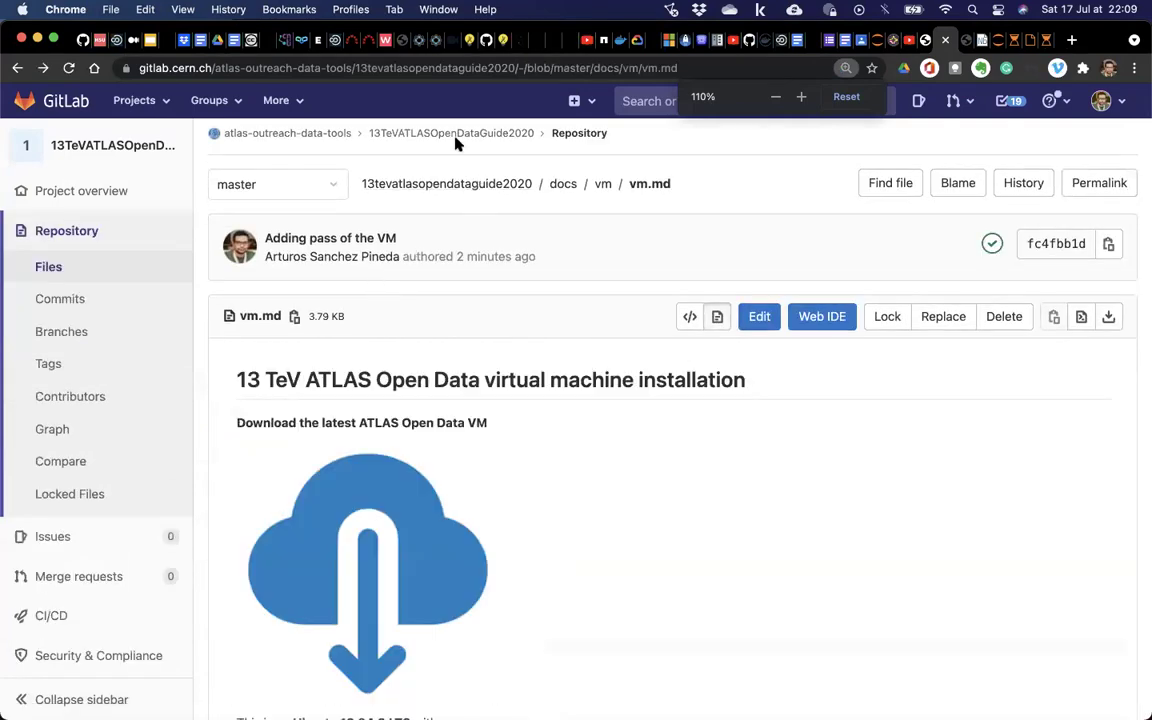
scroll(537, 481, down, 5)
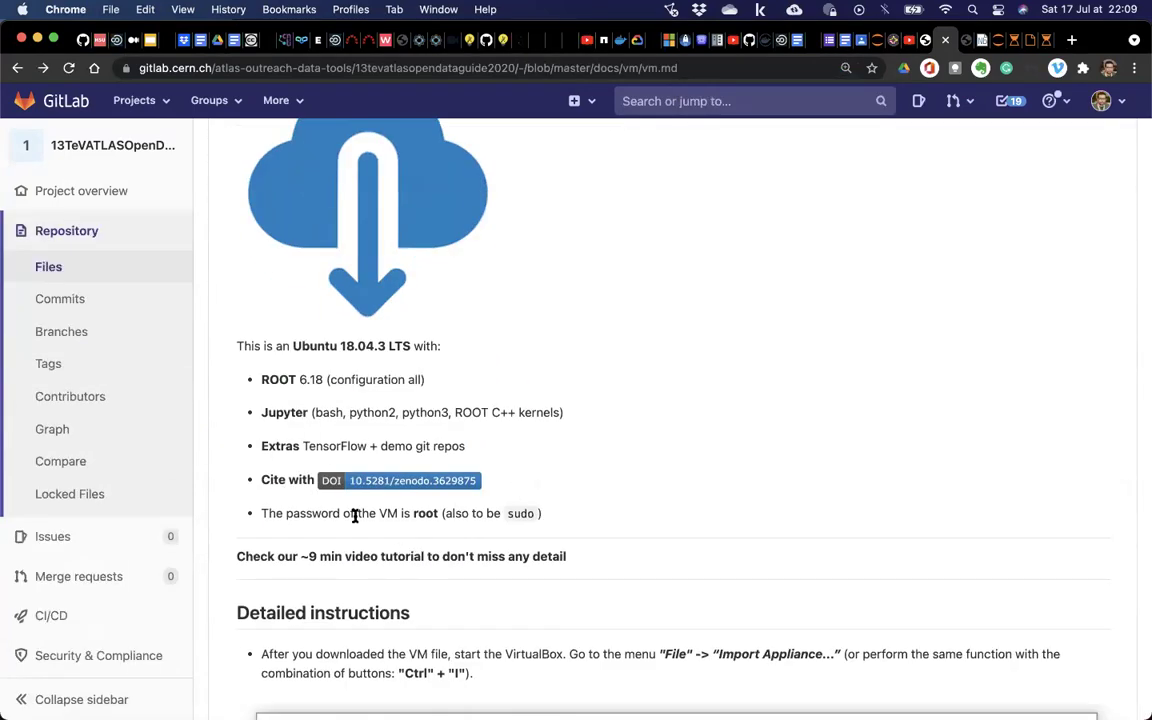
scroll(496, 190, up, 5)
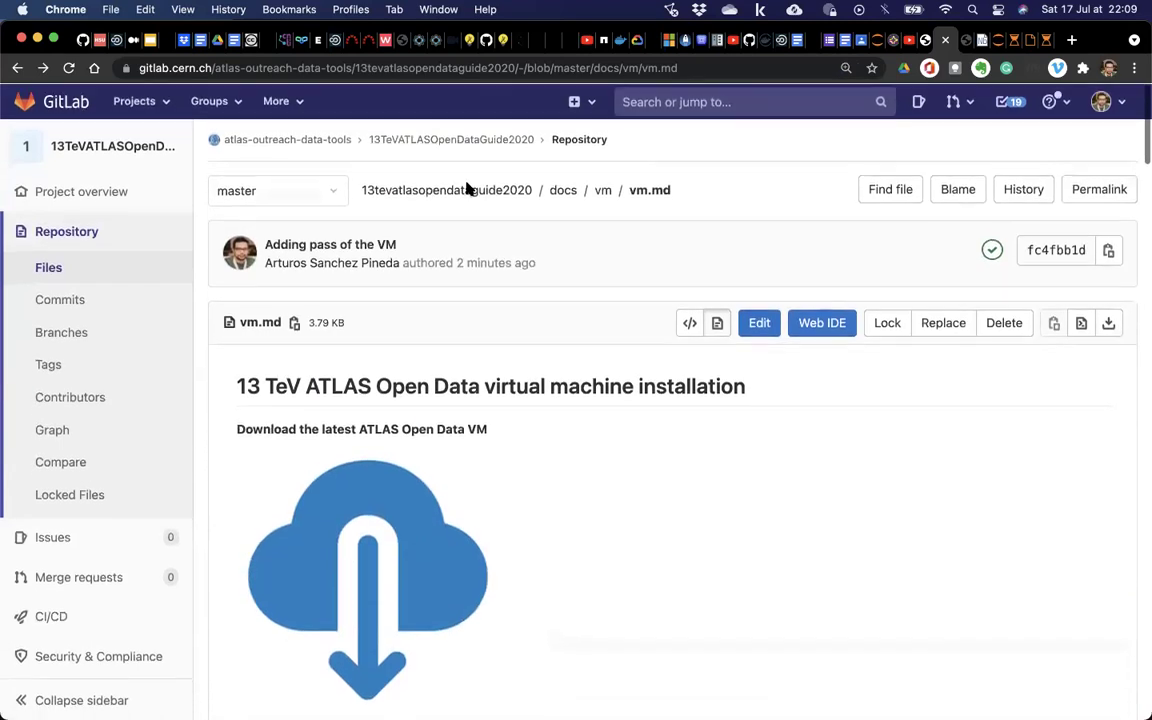
click(68, 68)
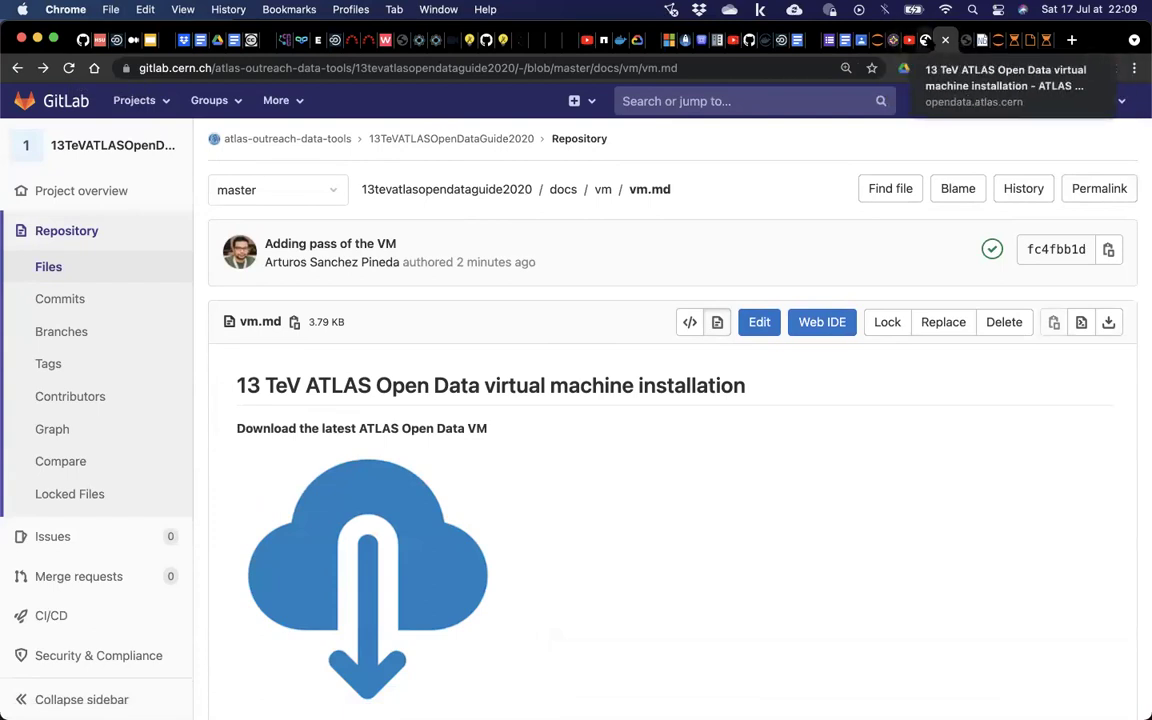
key(ctrl+shift+Tab)
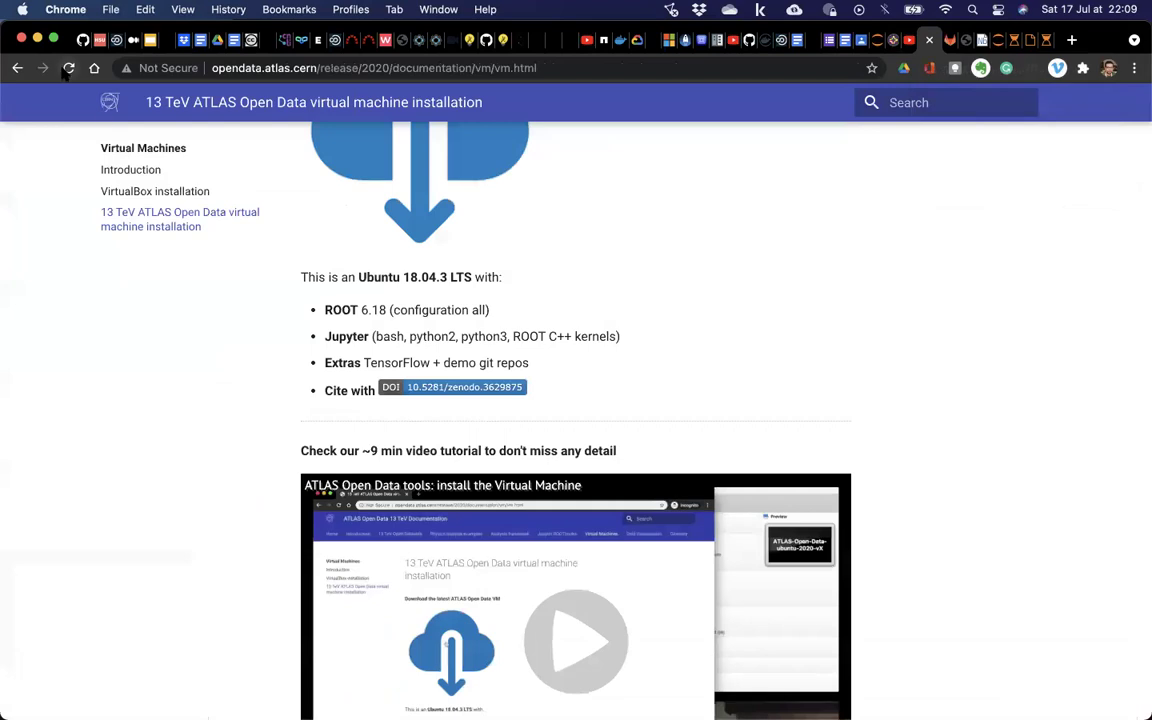
Reload the ATLAS VM installation page, then switch to the raw notebook JSON tab.
click(67, 69)
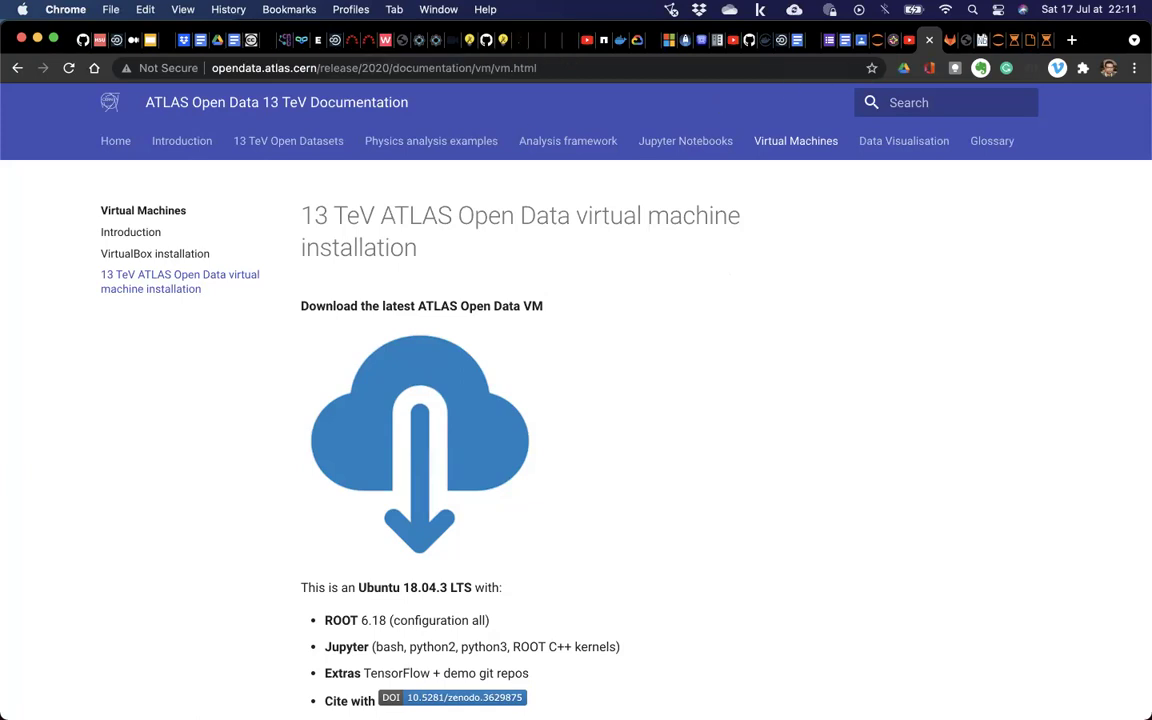
click(941, 40)
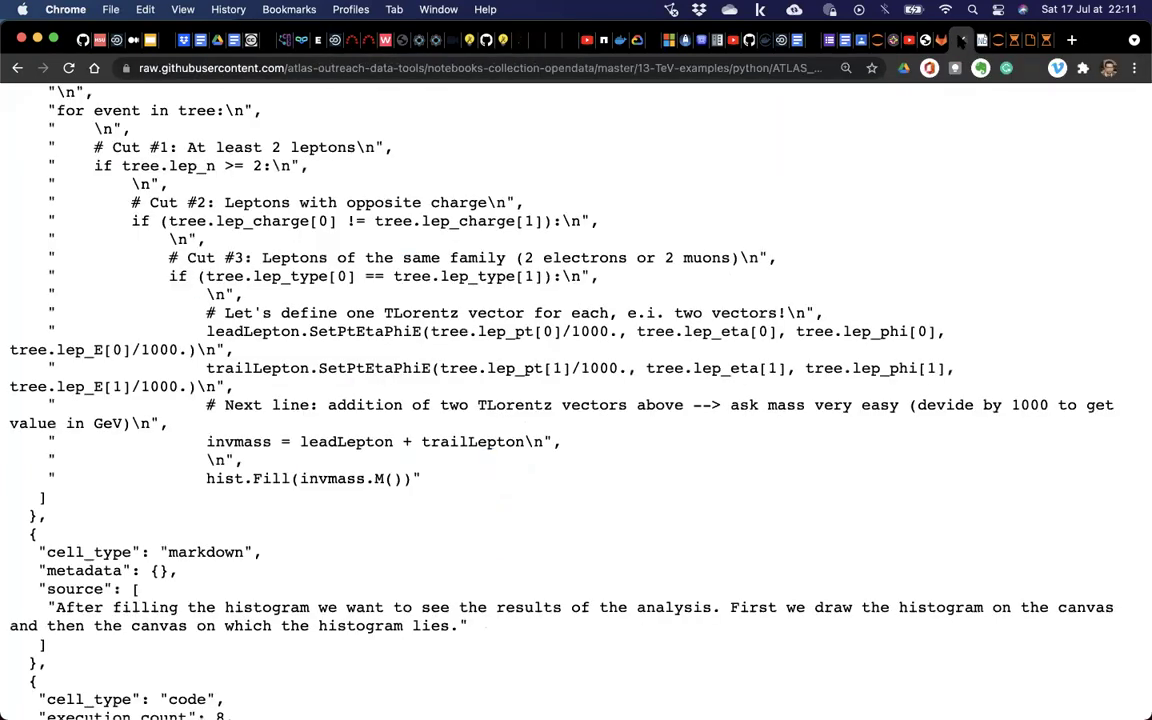
scroll(172, 193, left, 5)
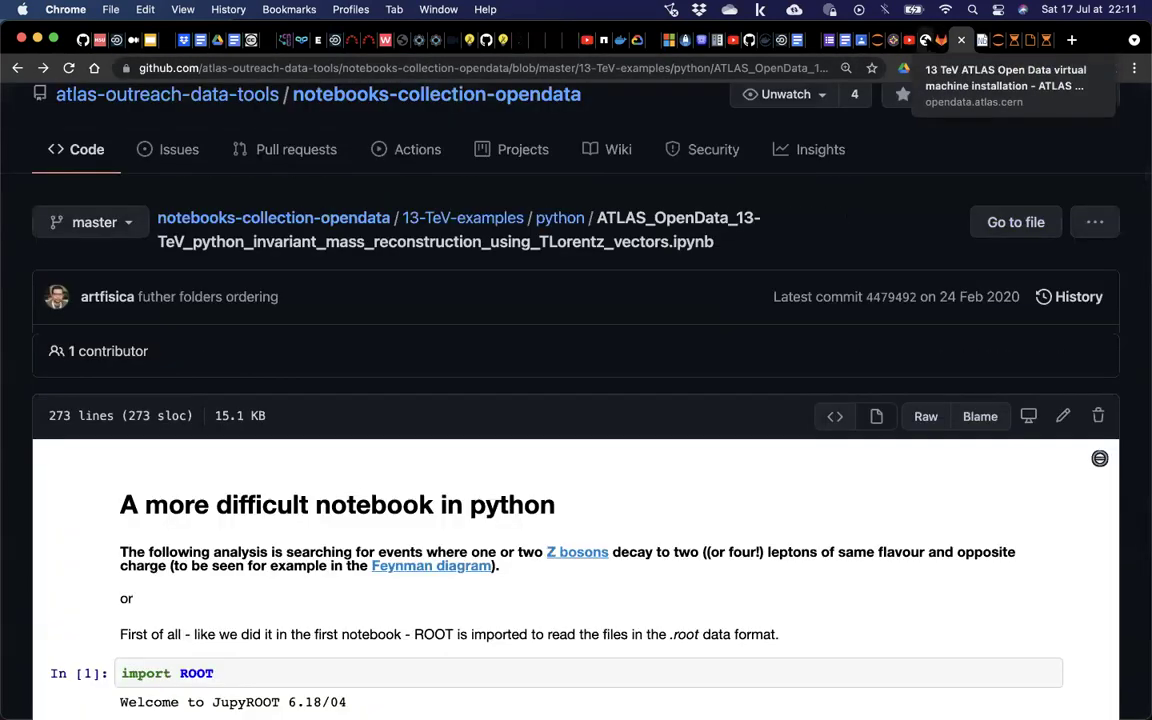
Look over the ATLAS VM installation page and the Hello World course material.
click(929, 40)
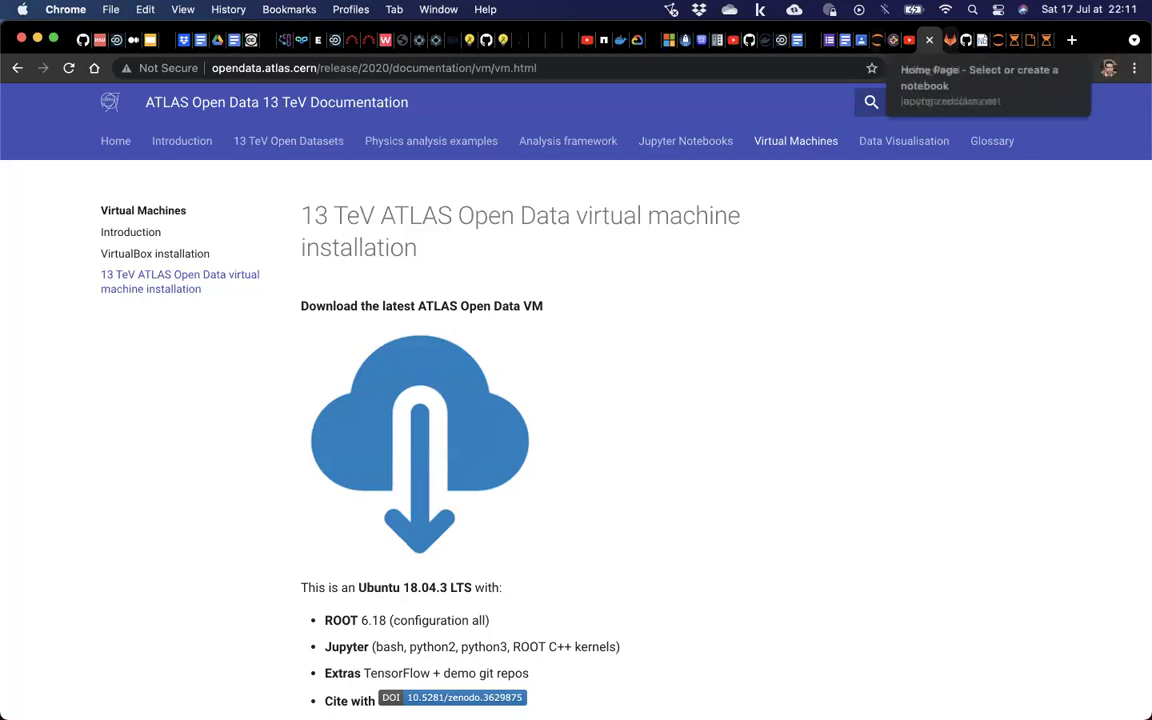
click(885, 40)
scroll(593, 369, down, 5)
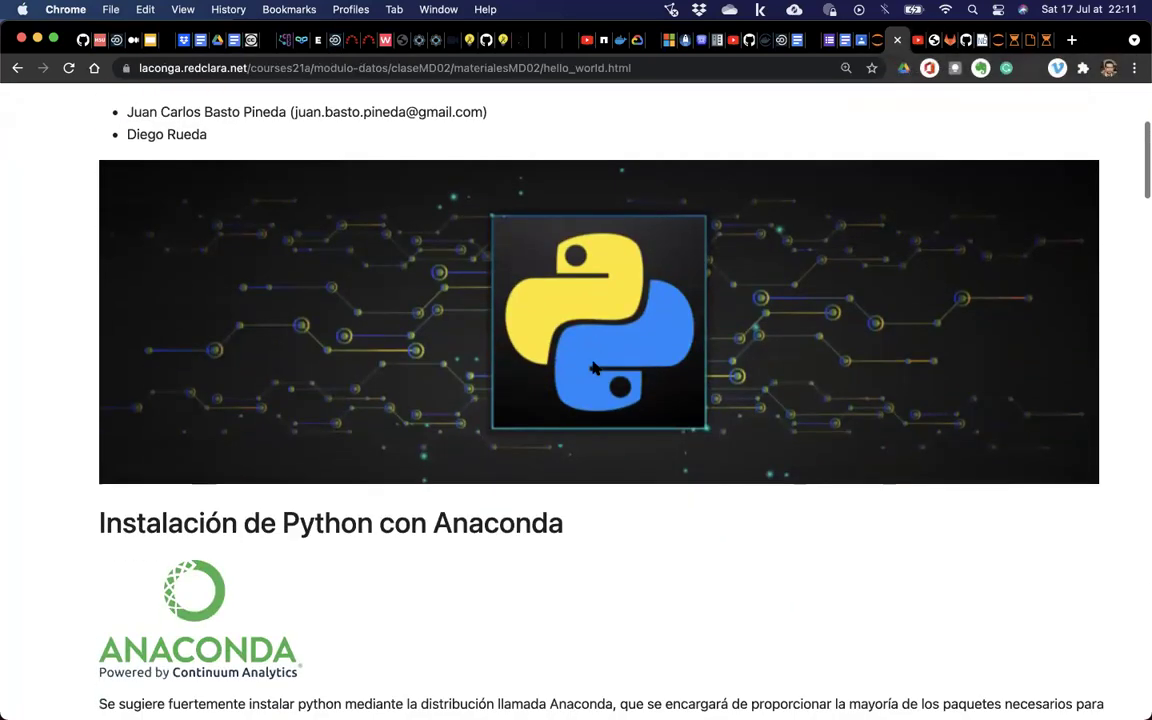
scroll(560, 380, left, 5)
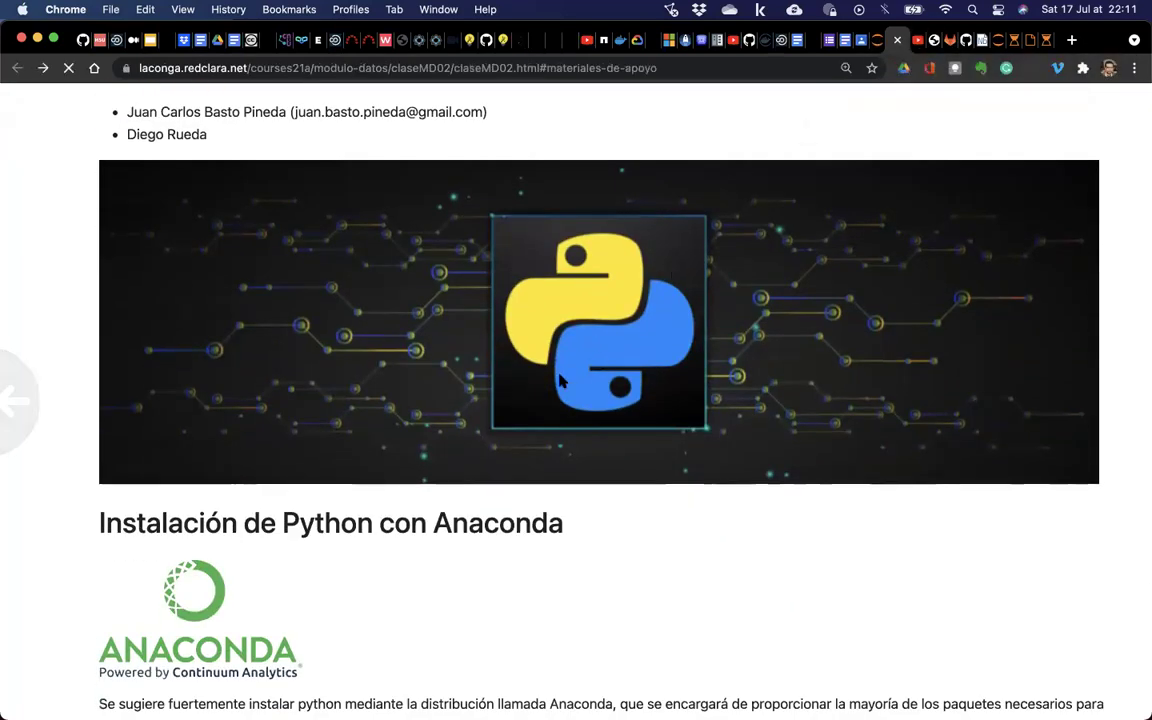
scroll(141, 483, down, 4)
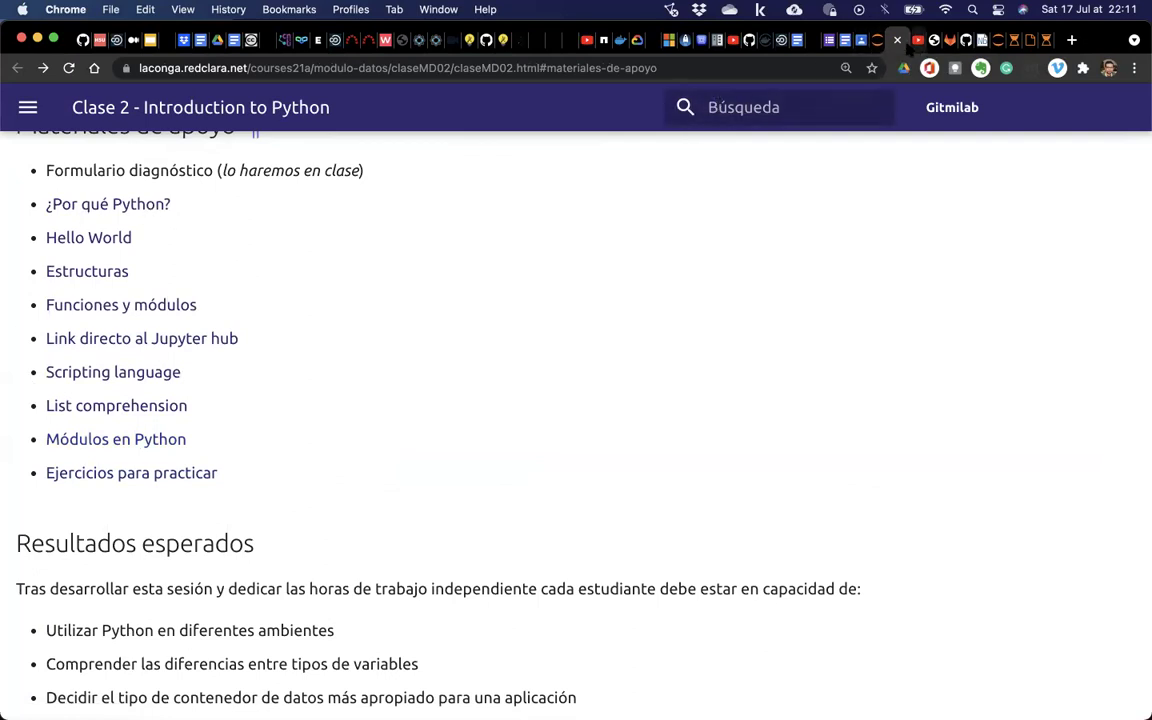
Check the GitHub notebook address, cycle through the lecture tabs, and return to Clase 2's objectives.
click(935, 40)
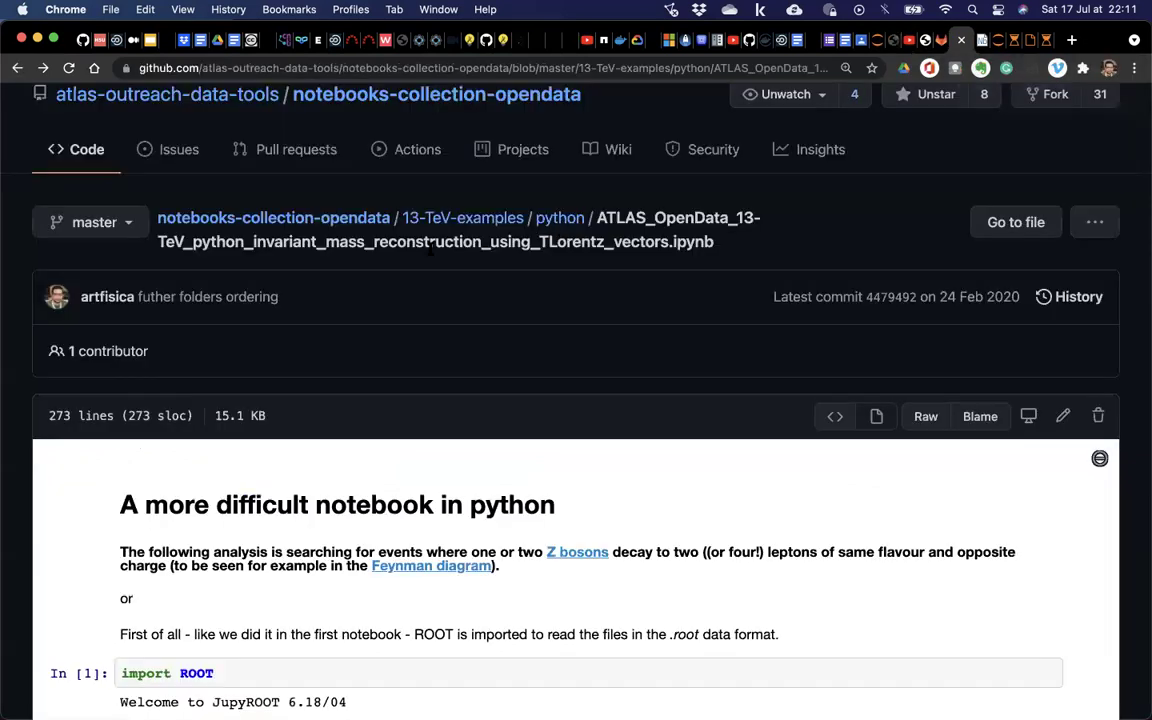
click(383, 67)
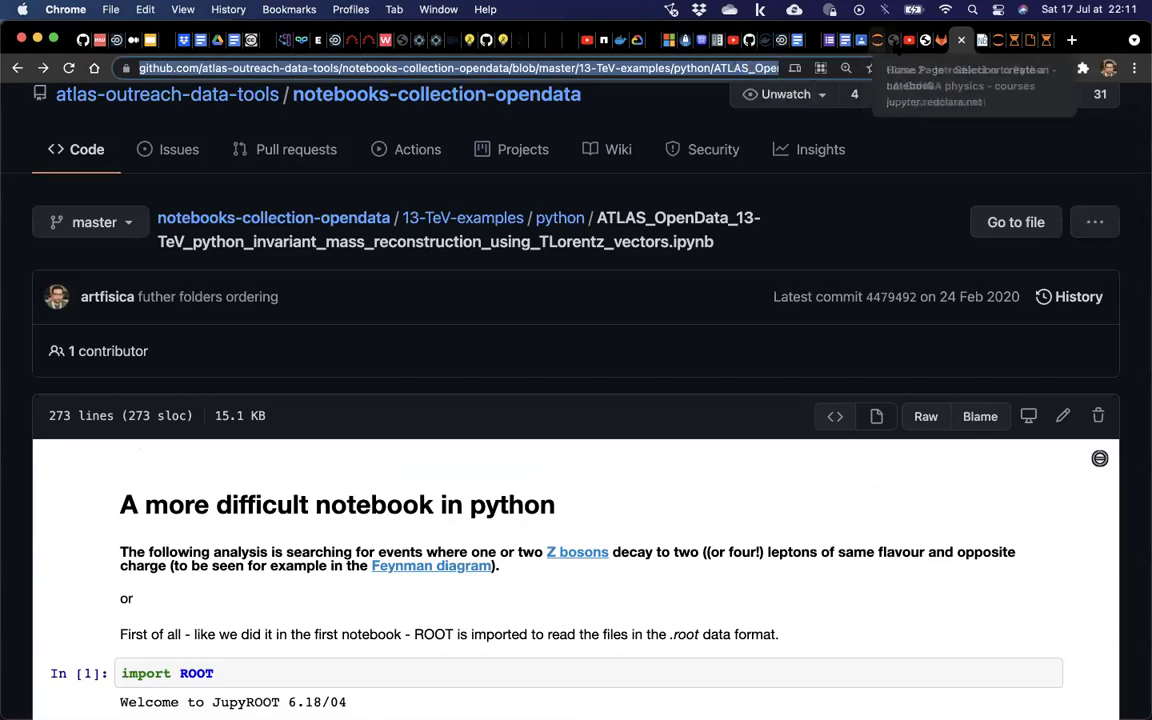
click(888, 40)
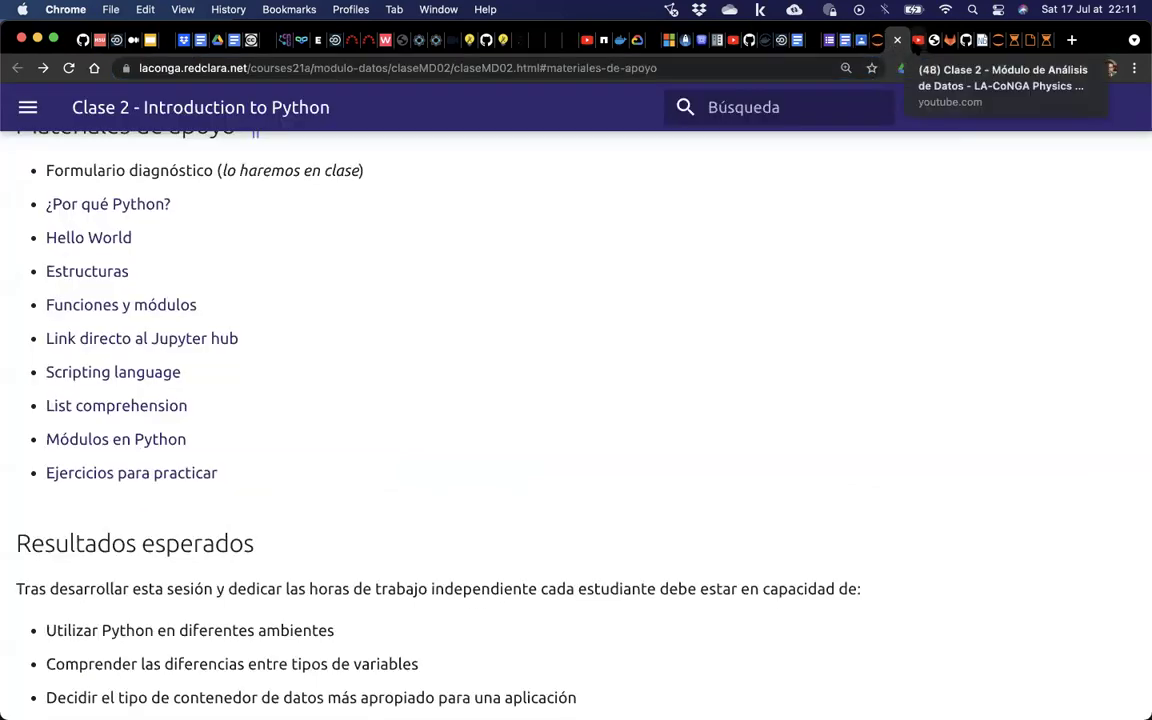
click(918, 40)
click(921, 45)
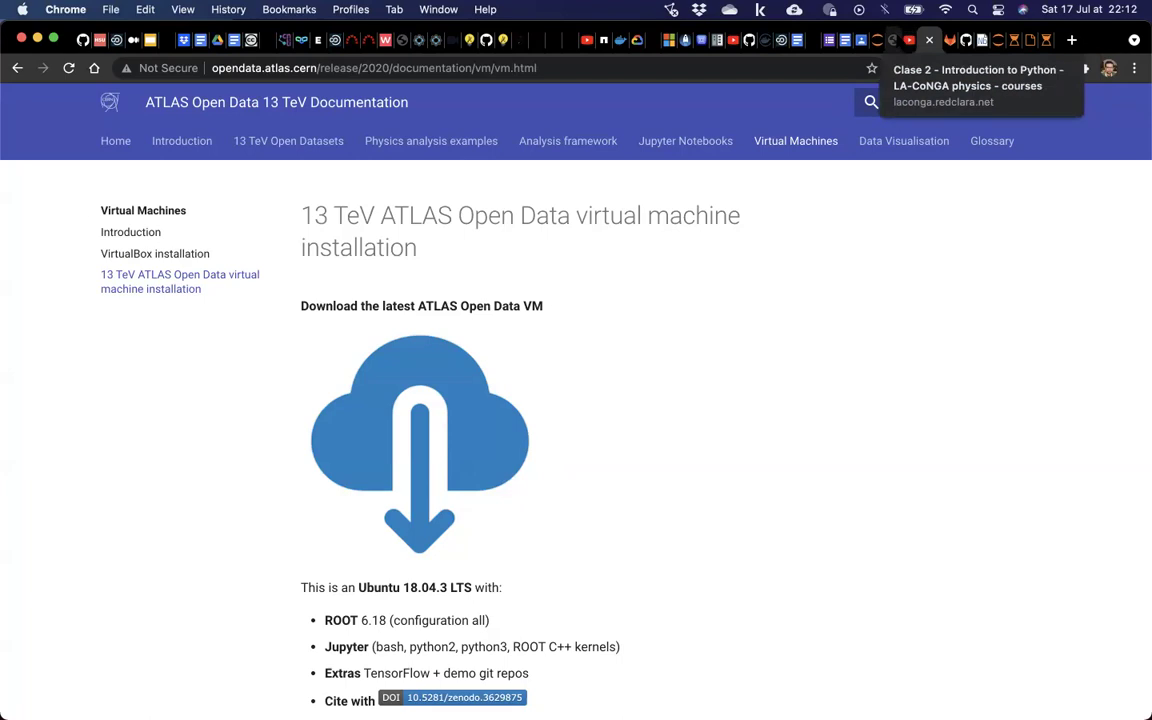
click(888, 40)
scroll(607, 278, up, 10)
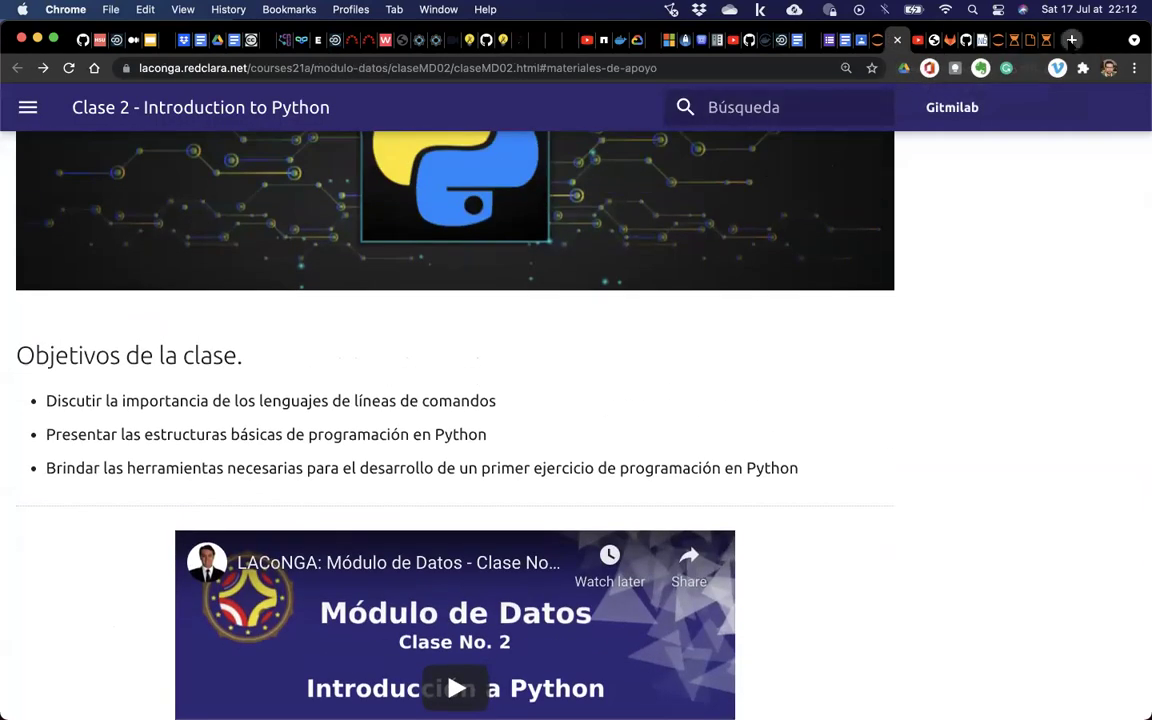
Load github.com in a new browser tab.
click(1072, 40)
text(git)
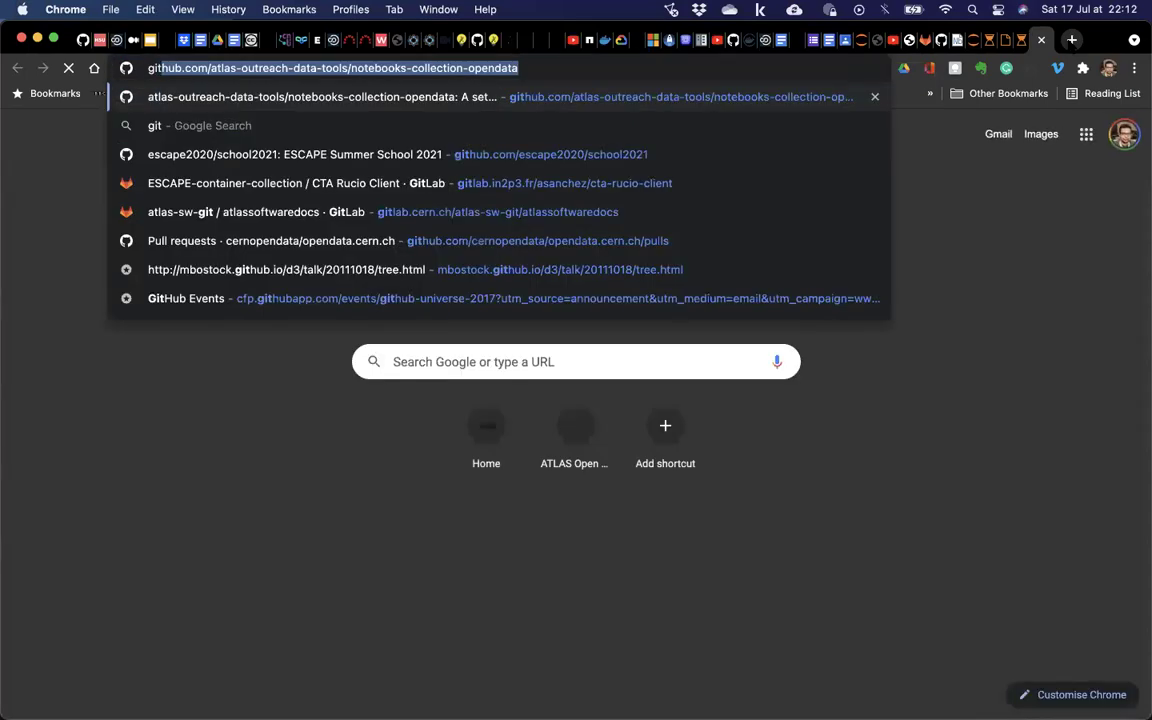
key(Right)
key(BackSpace)
key(BackSpace)
key(BackSpace)
key(BackSpace)
key(BackSpace)
key(BackSpace)
key(BackSpace)
key(BackSpace)
key(BackSpace)
key(BackSpace)
key(BackSpace)
key(BackSpace)
key(BackSpace)
key(BackSpace)
key(BackSpace)
key(BackSpace)
key(BackSpace)
key(BackSpace)
key(BackSpace)
key(BackSpace)
key(BackSpace)
key(BackSpace)
key(BackSpace)
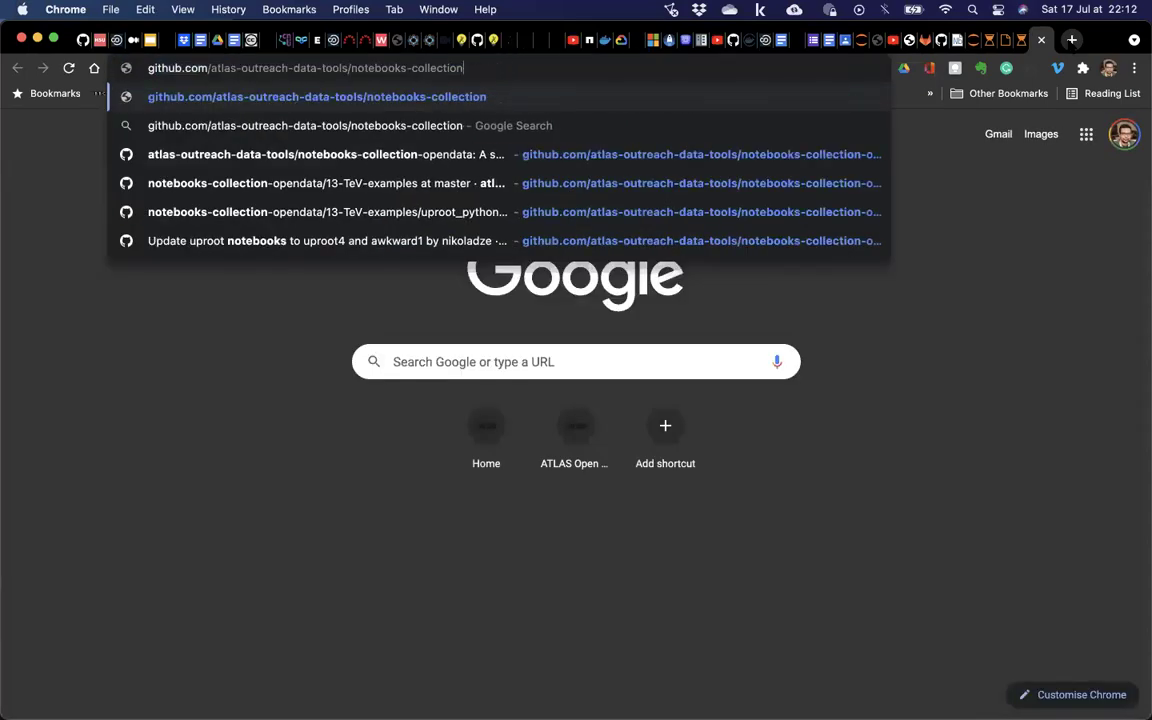
key(BackSpace)
key(BackSpace)
key(BackSpace)
key(BackSpace)
key(BackSpace)
key(BackSpace)
key(BackSpace)
key(BackSpace)
key(BackSpace)
key(BackSpace)
key(BackSpace)
key(BackSpace)
key(BackSpace)
key(BackSpace)
key(BackSpace)
key(BackSpace)
key(BackSpace)
key(BackSpace)
key(BackSpace)
key(BackSpace)
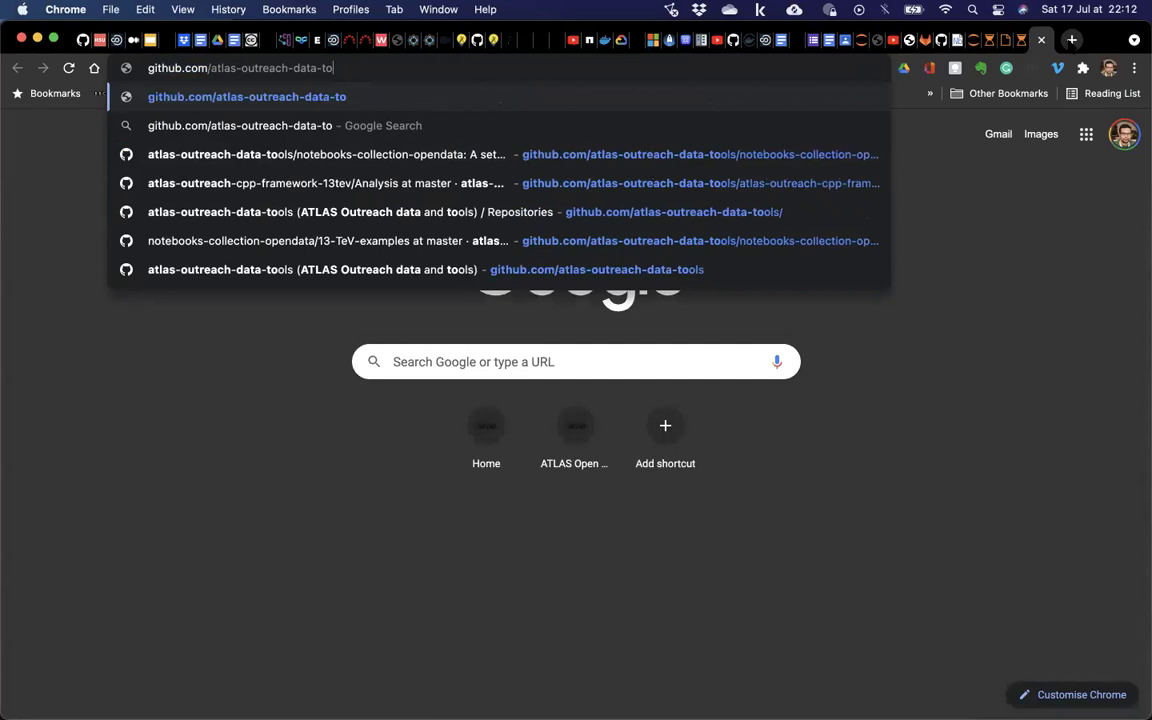
key(BackSpace)
key(BackSpace)
key(BackSpace)
key(BackSpace)
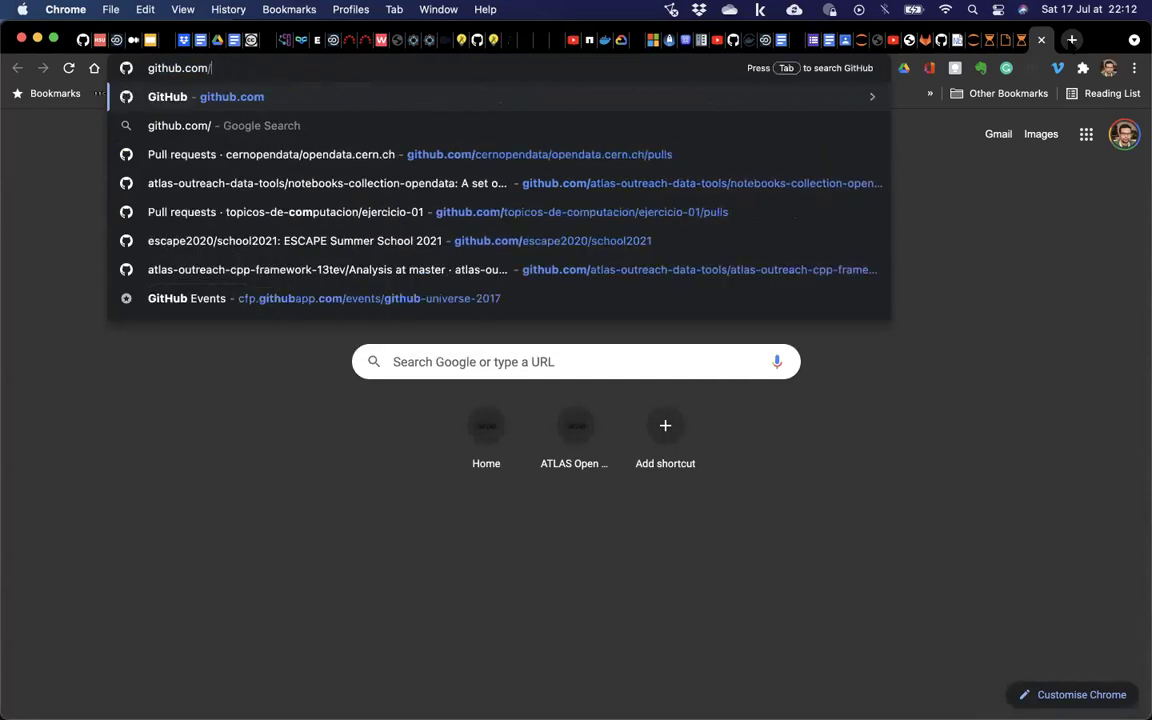
key(Return)
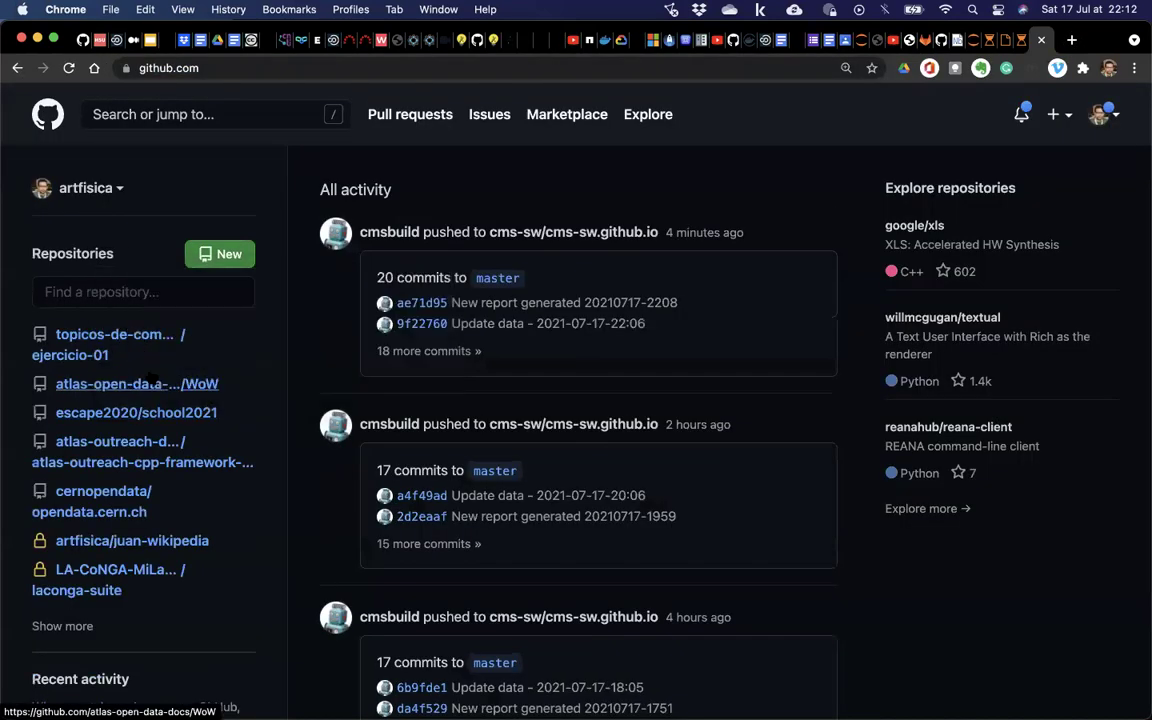
Open the ejercicio-01 repository and search its folder list for a contributor's folder name.
click(115, 352)
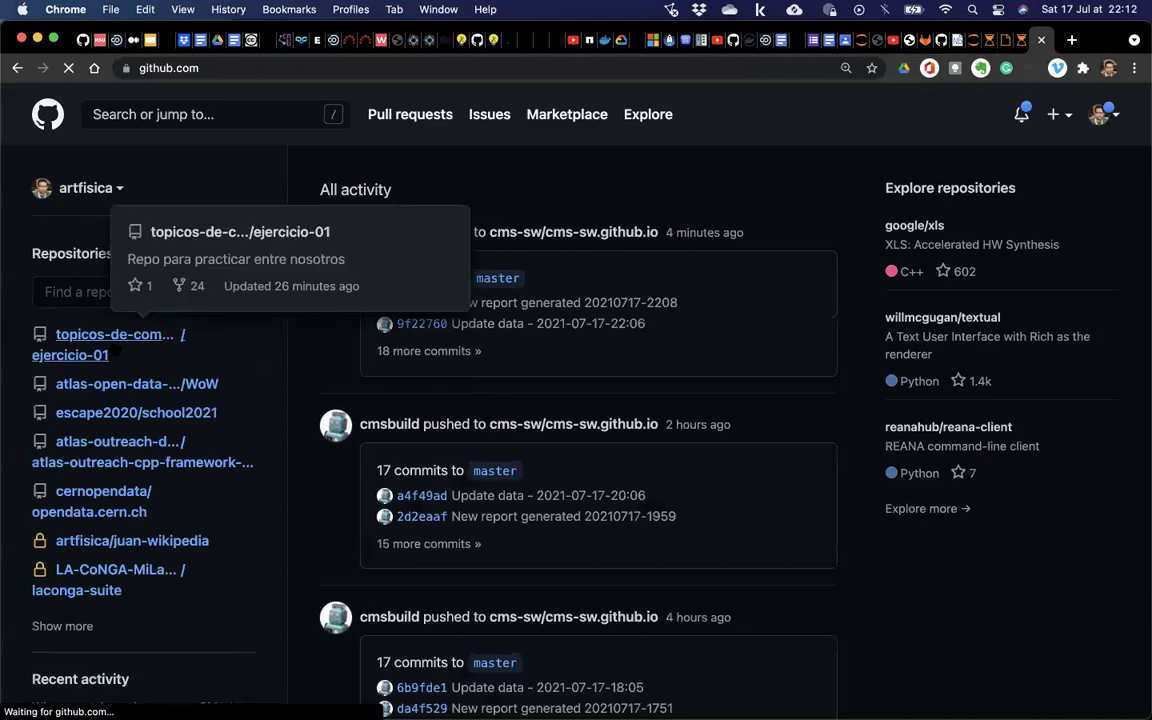
scroll(58, 462, down, 5)
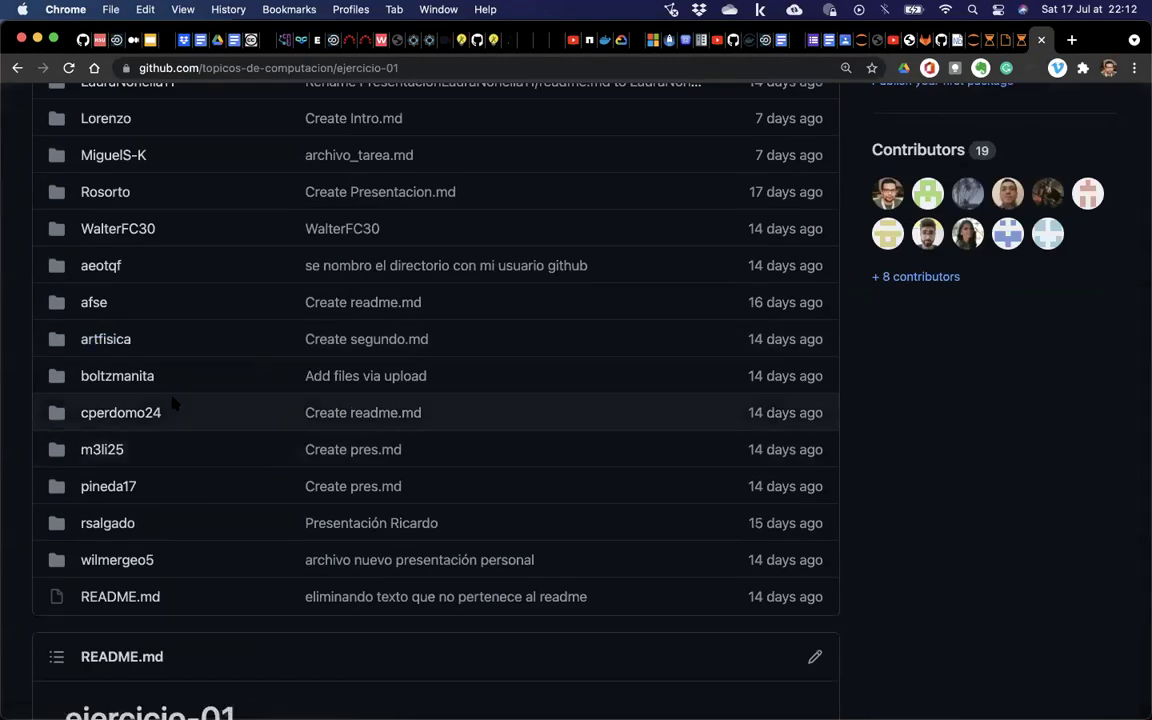
scroll(172, 402, up, 2)
click(100, 333)
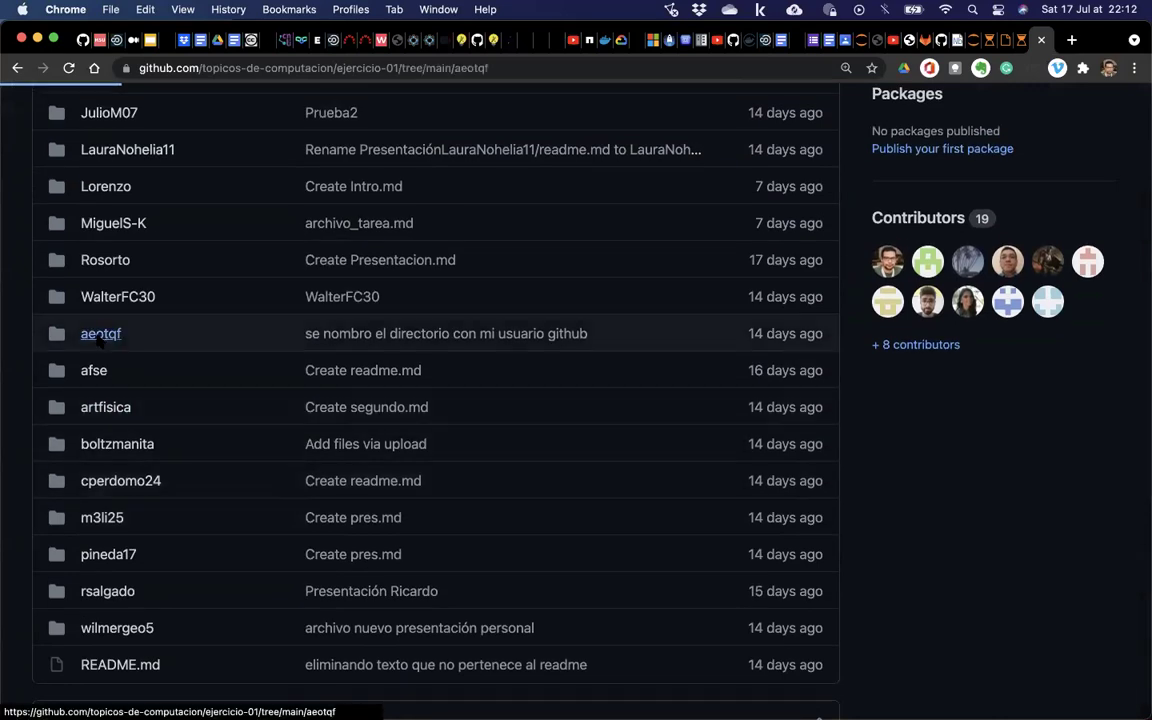
click(57, 411)
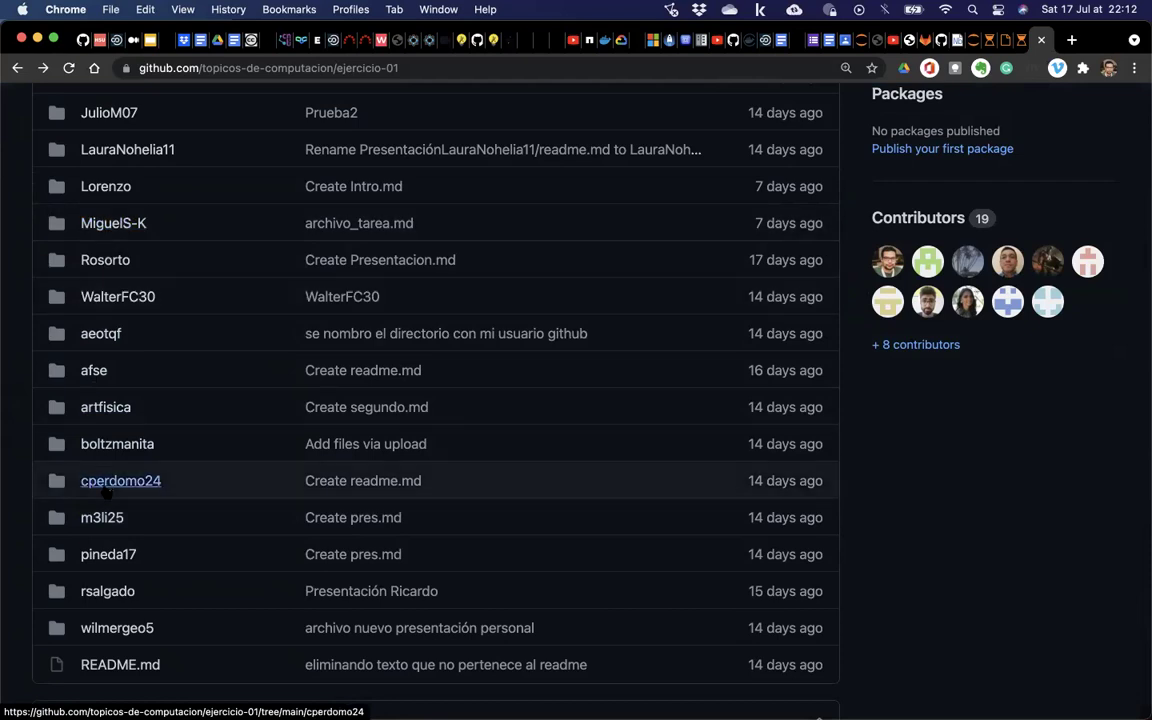
scroll(55, 258, up, 5)
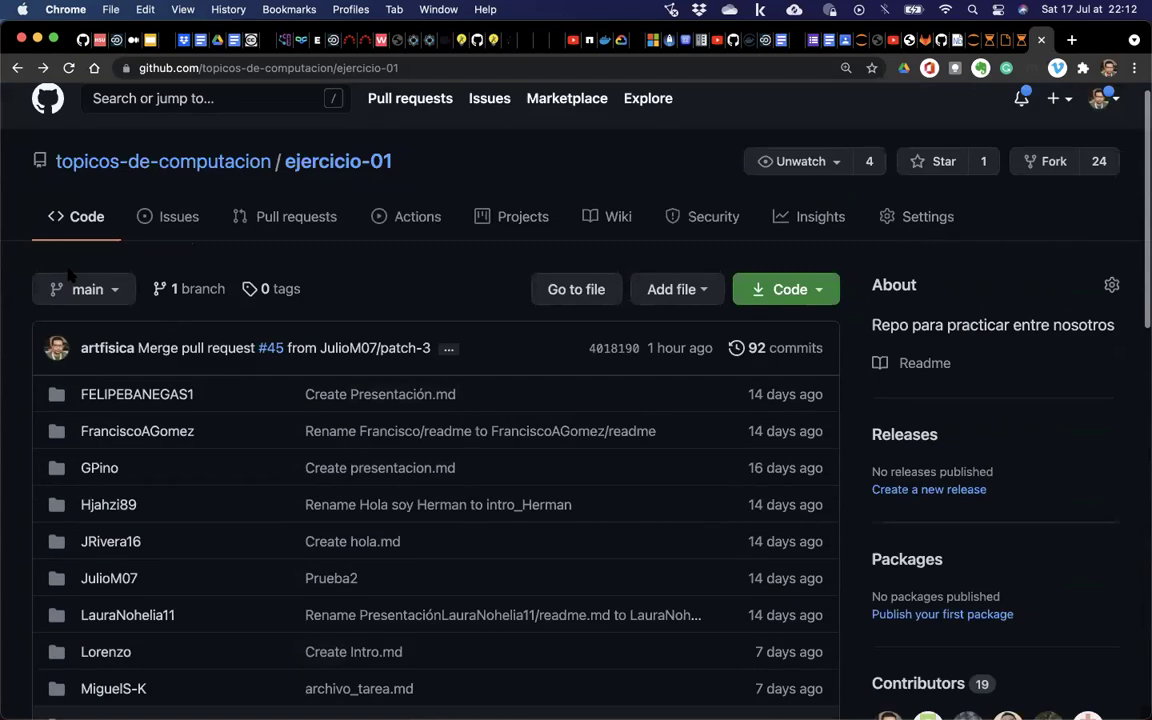
key(super+f)
text(artfi)
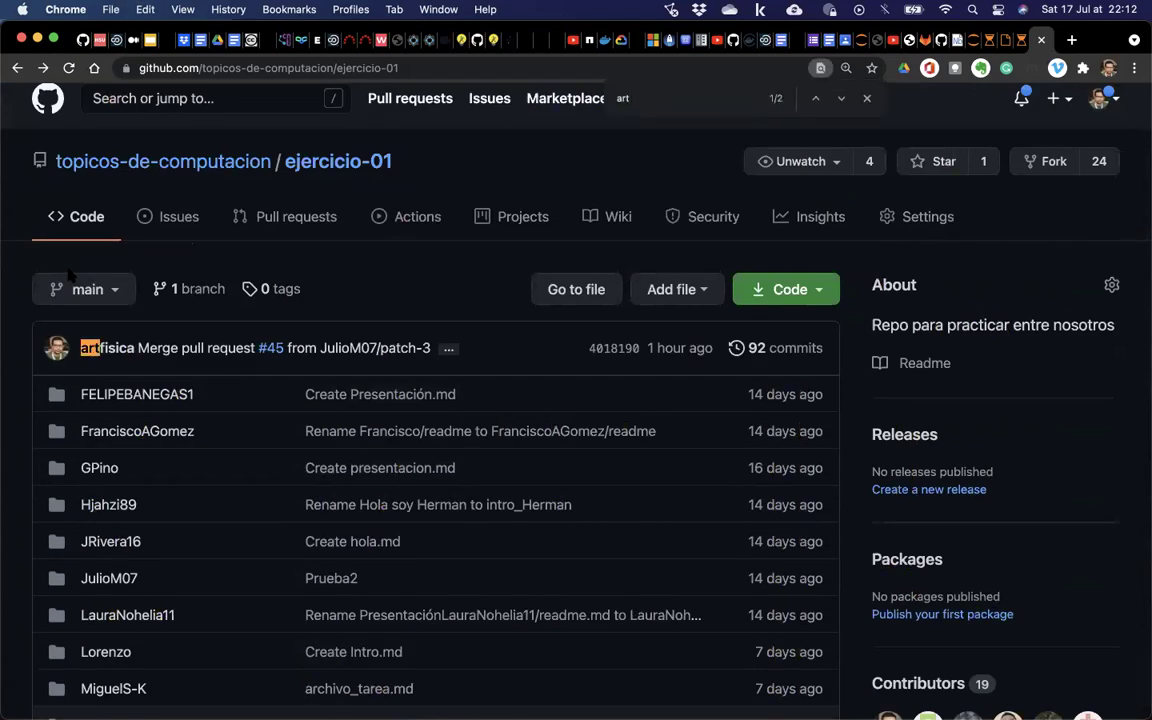
key(Return)
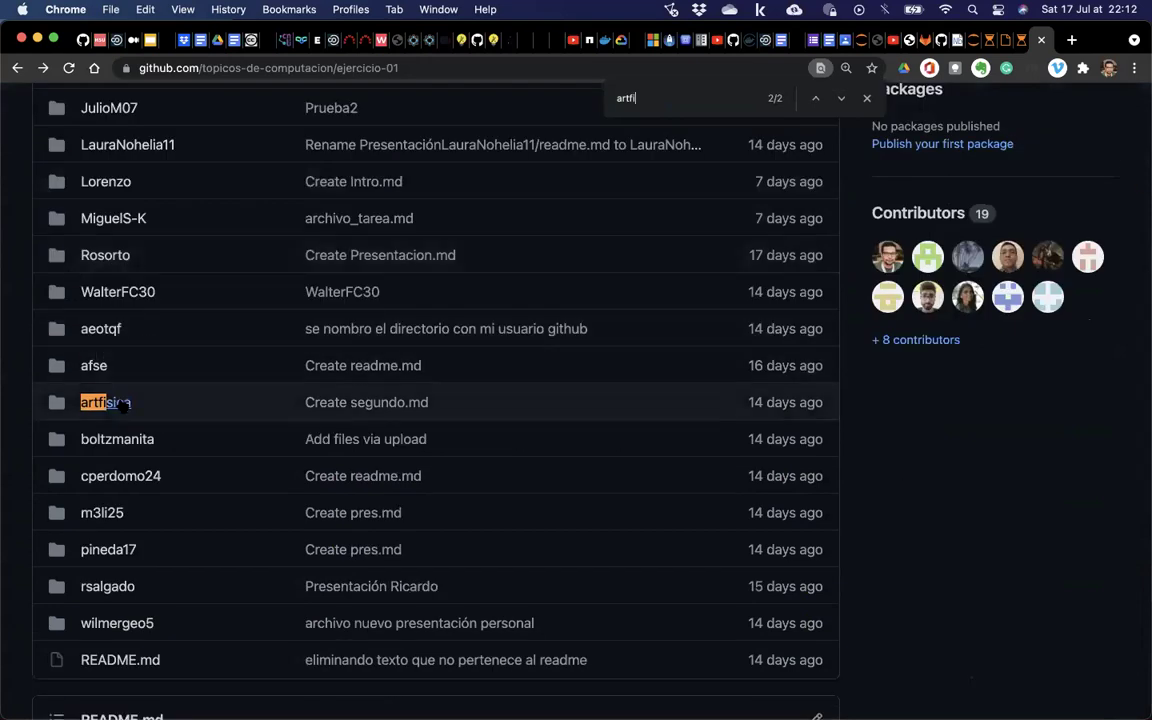
Open a contributor's folder, then return to the ejercicio-01 root and scan the student folders.
click(118, 402)
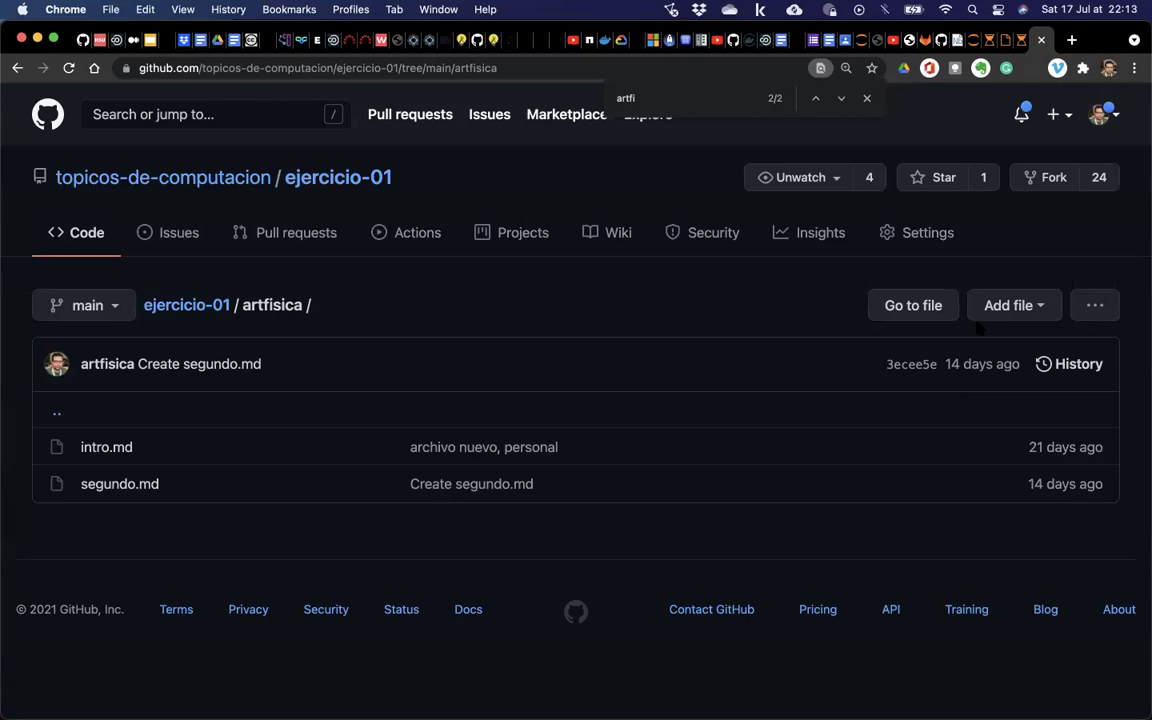
click(866, 100)
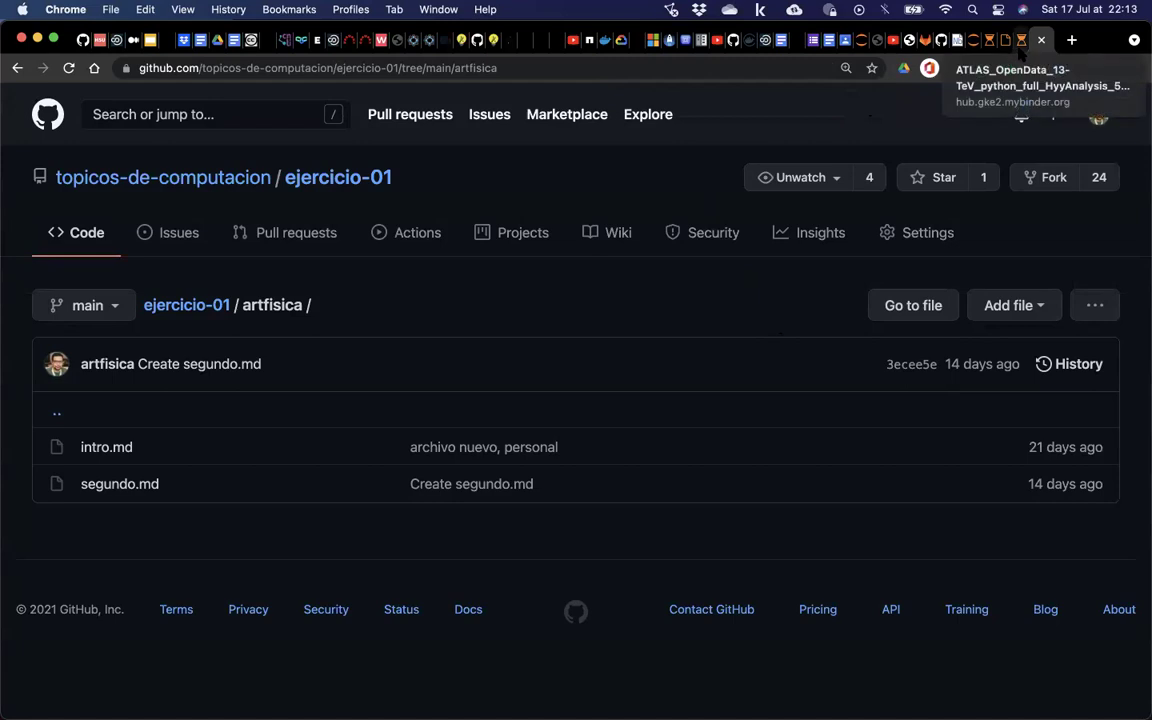
click(186, 305)
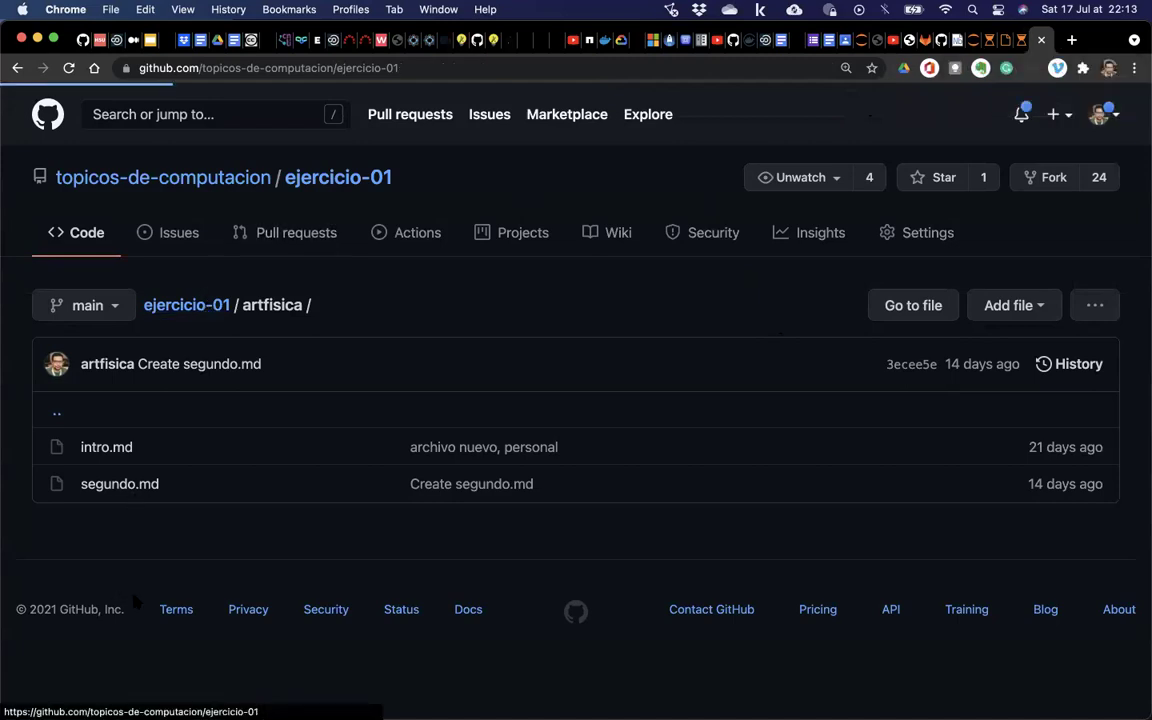
scroll(135, 560, down, 5)
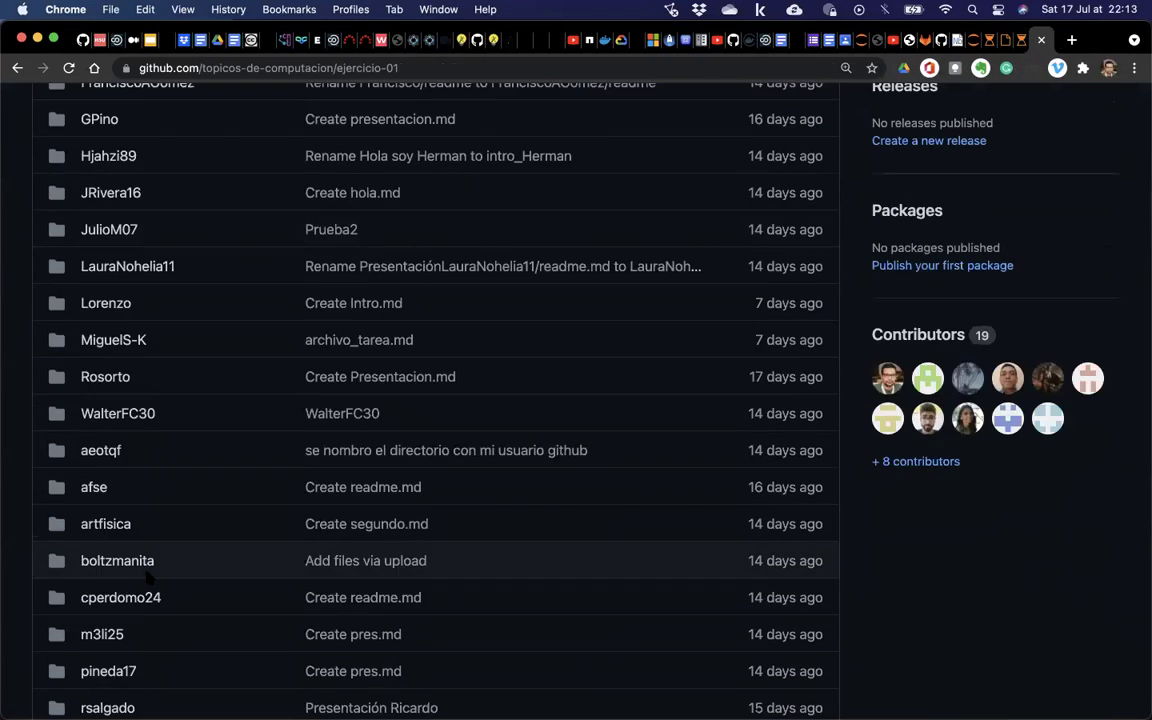
scroll(148, 577, down, 3)
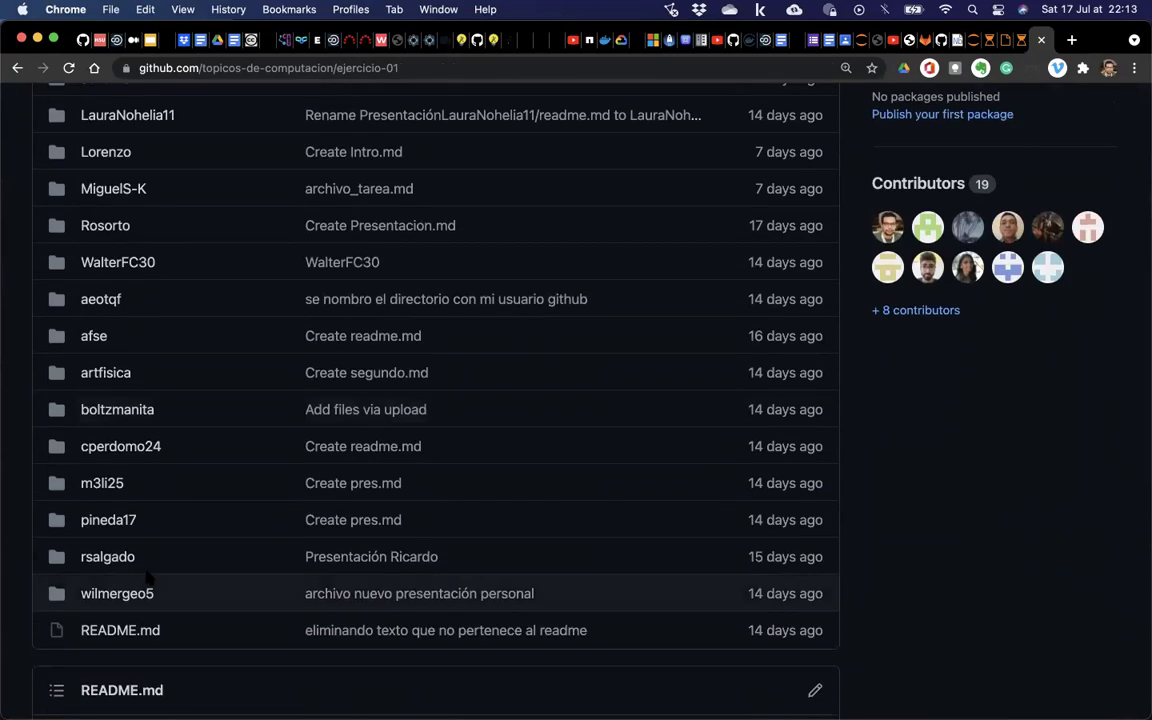
scroll(148, 577, up, 6)
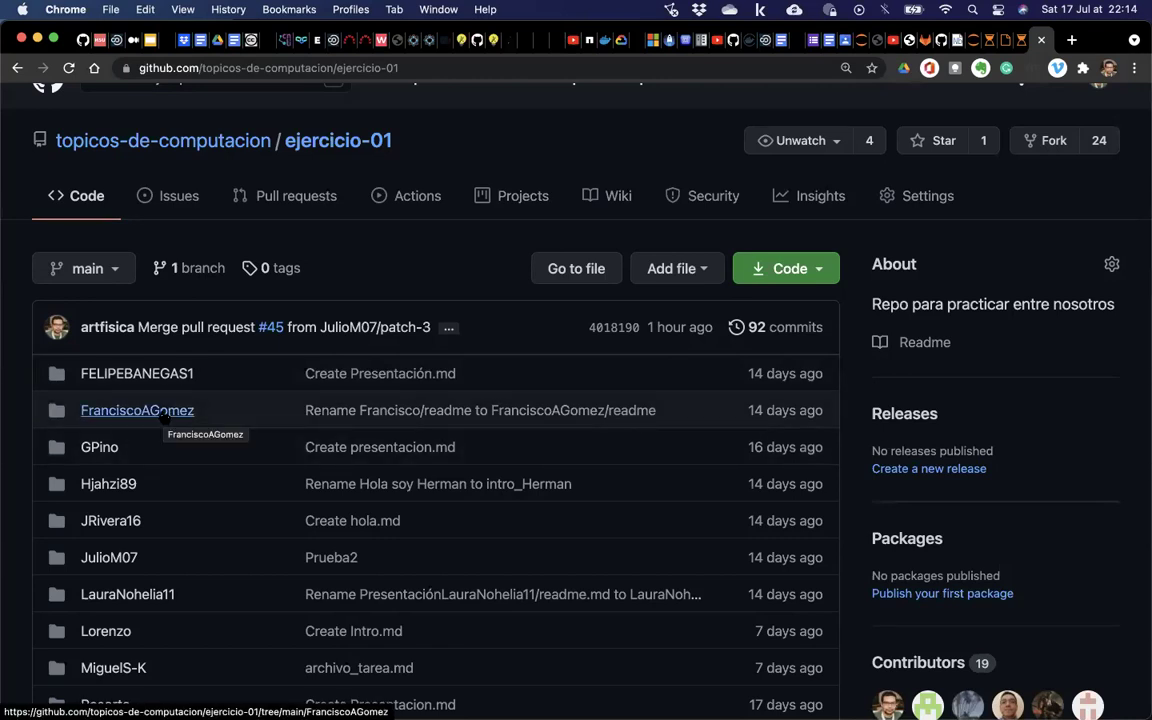
From another contributor's folder, show ejercicio-01's pull requests filtered to the 49 closed ones.
click(162, 412)
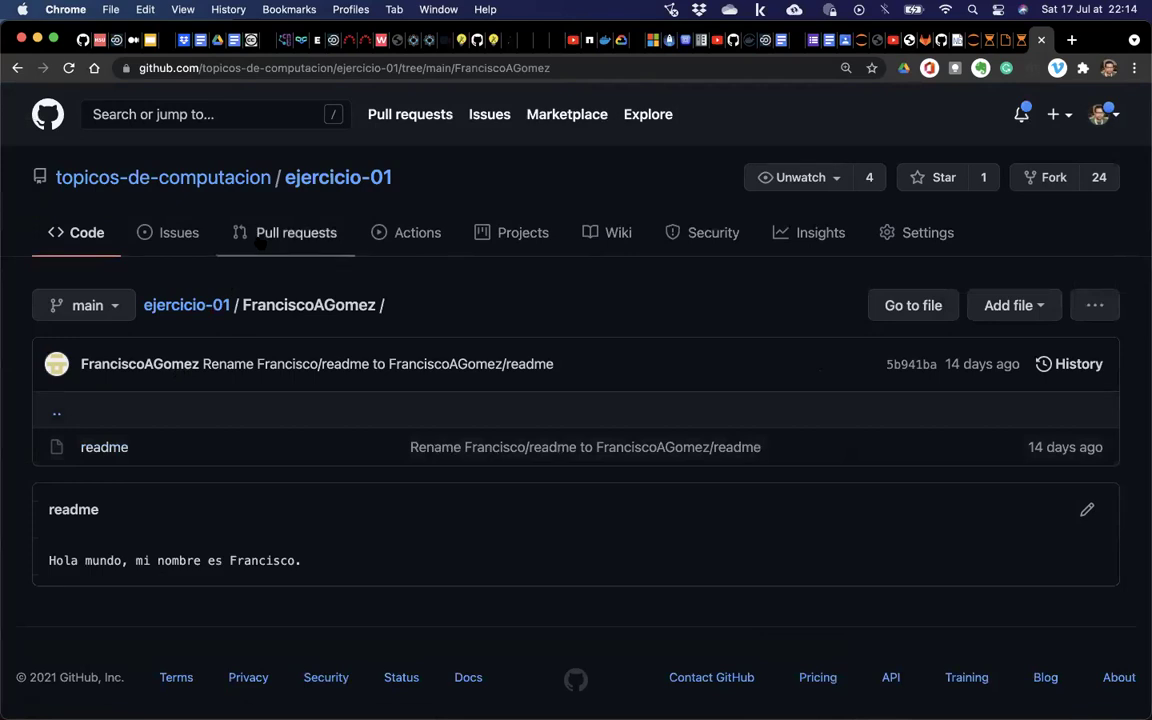
click(265, 236)
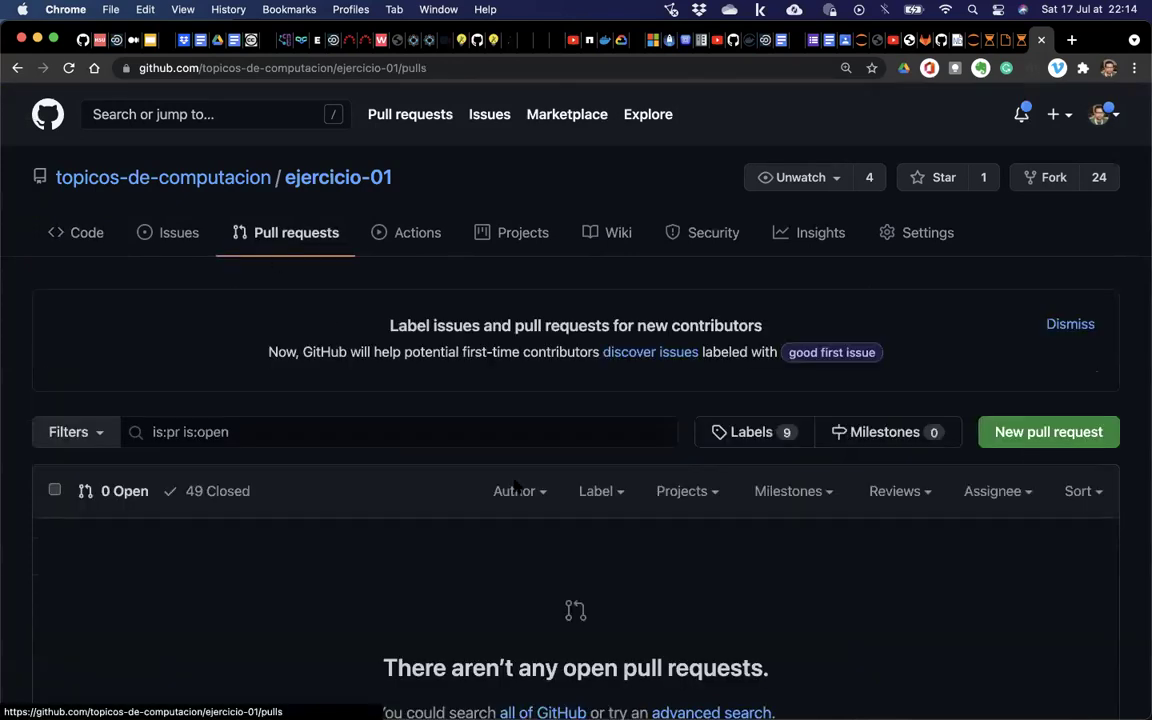
scroll(630, 380, down, 1)
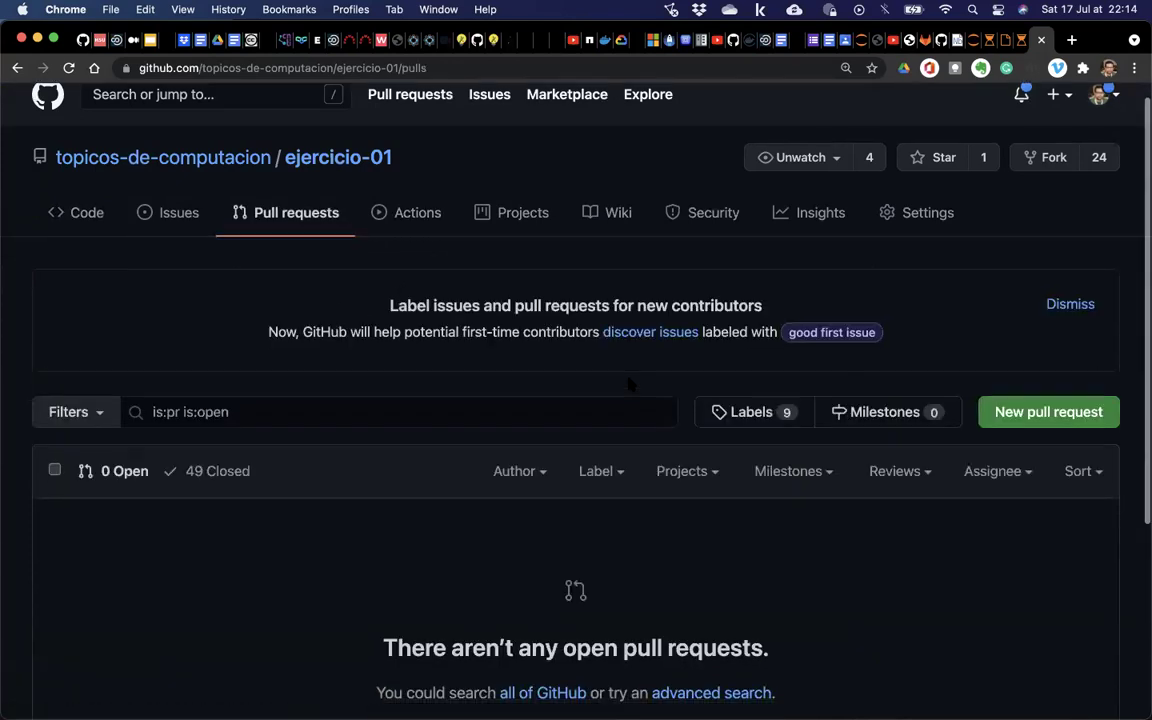
scroll(250, 290, down, 3)
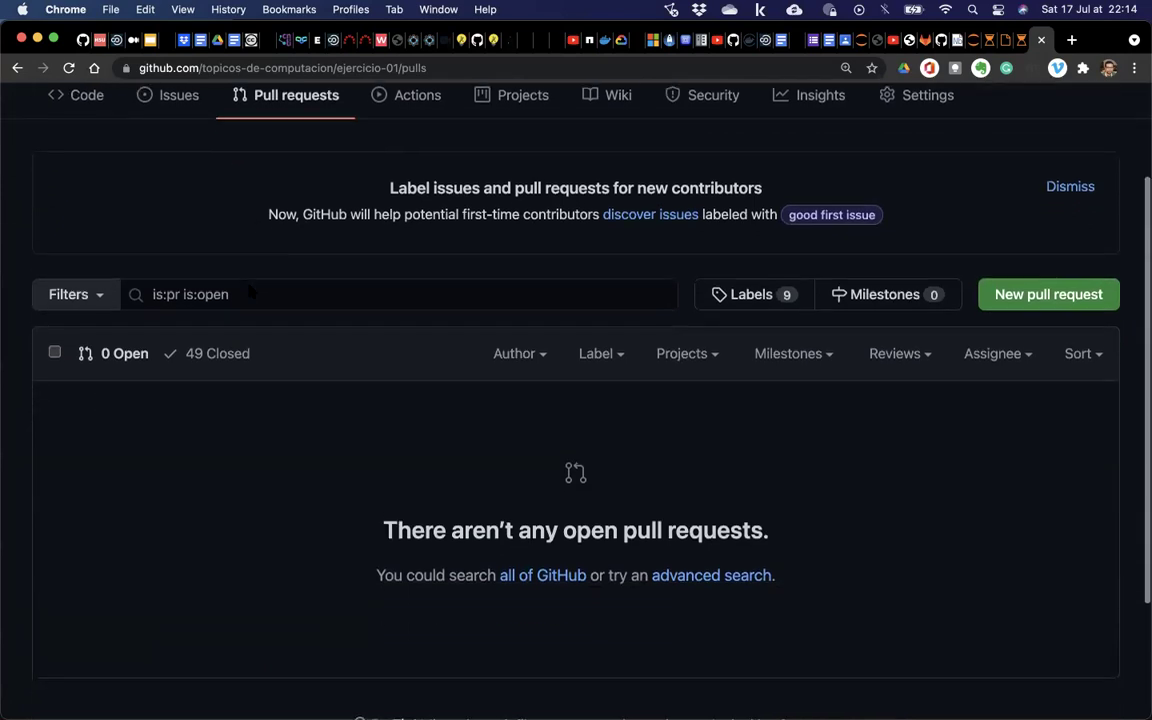
click(246, 360)
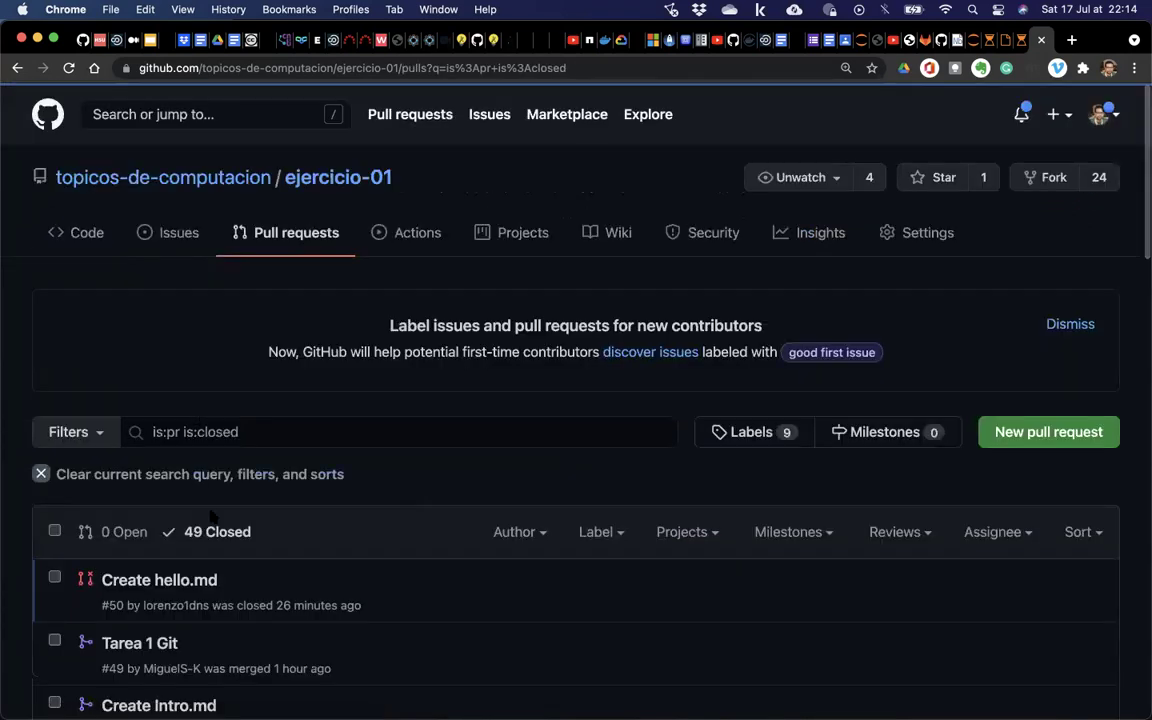
scroll(194, 496, down, 5)
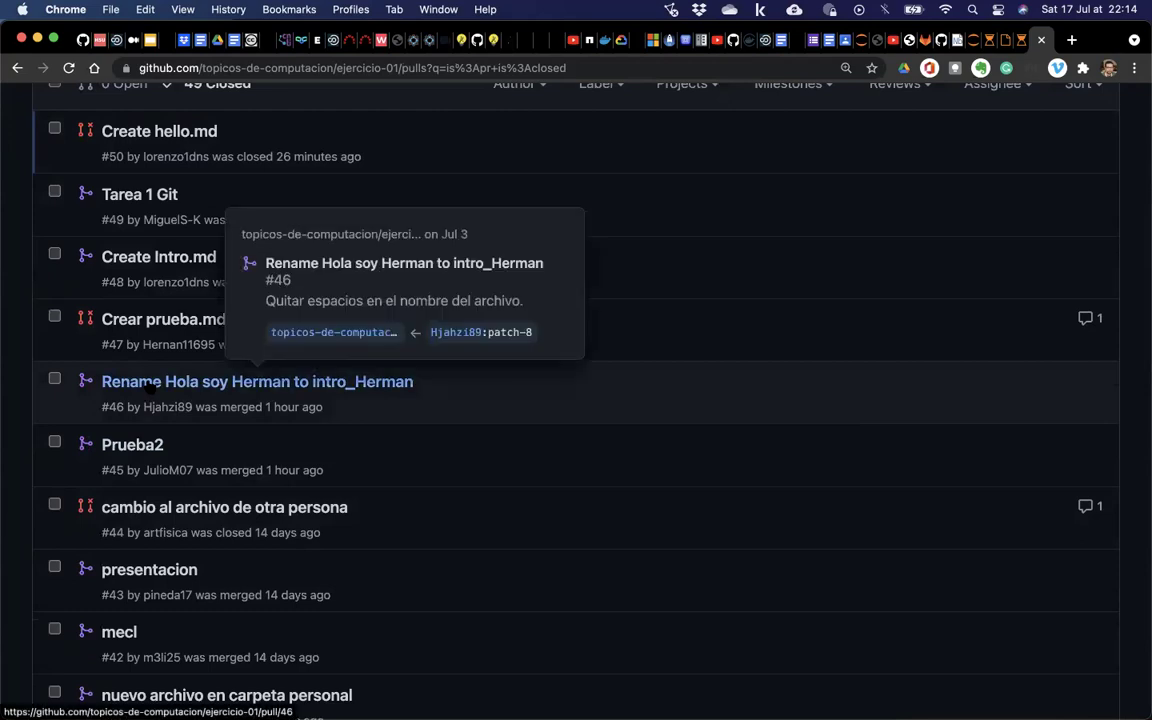
Open merged pull request #46 and read through its conversation.
click(257, 382)
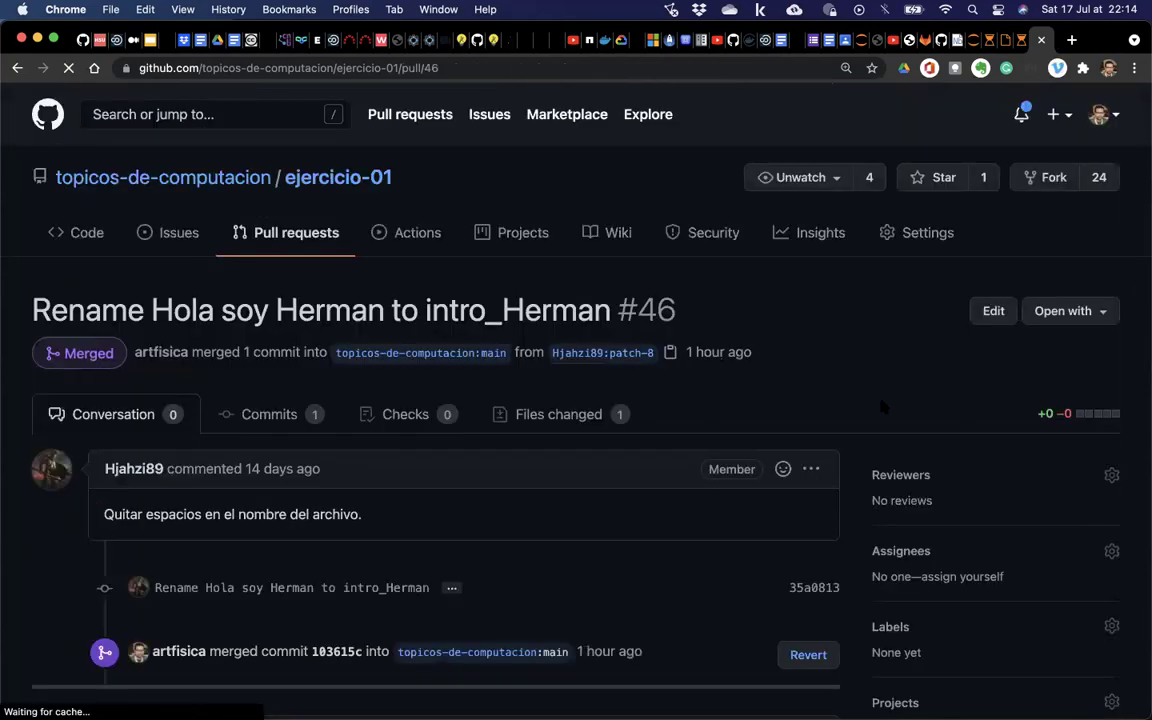
scroll(540, 317, down, 3)
scroll(540, 317, down, 2)
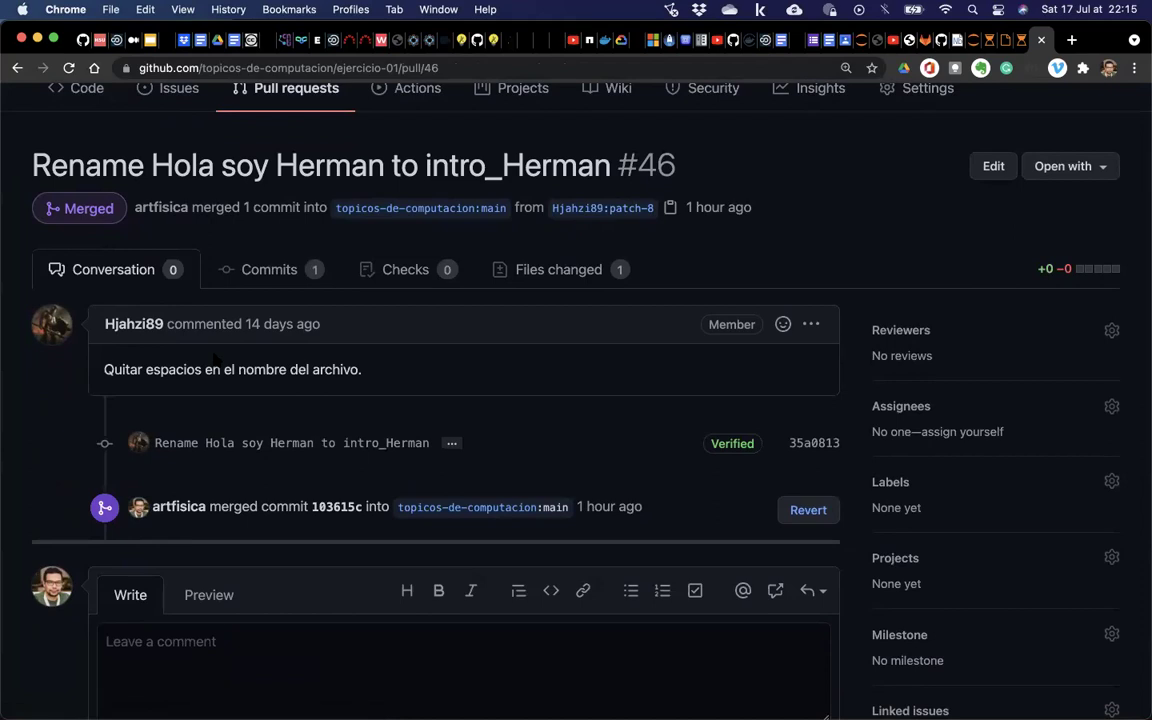
scroll(930, 255, down, 3)
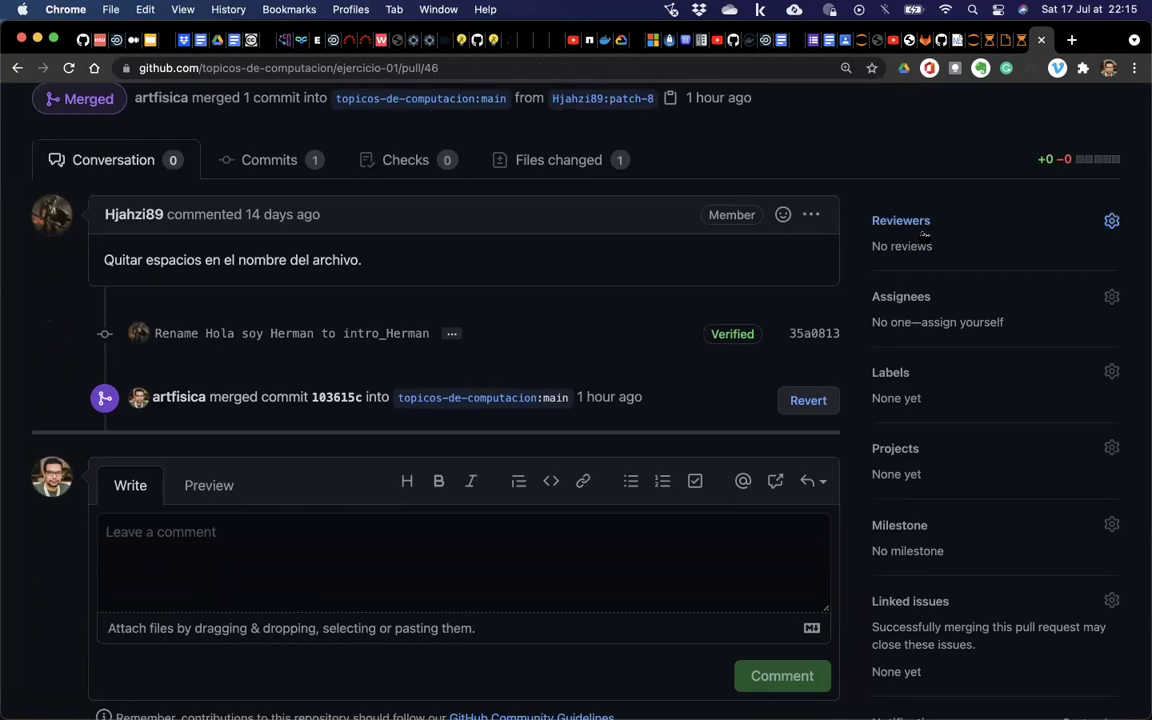
Browse the possible reviewers for #46 and close the list without requesting anyone.
click(918, 222)
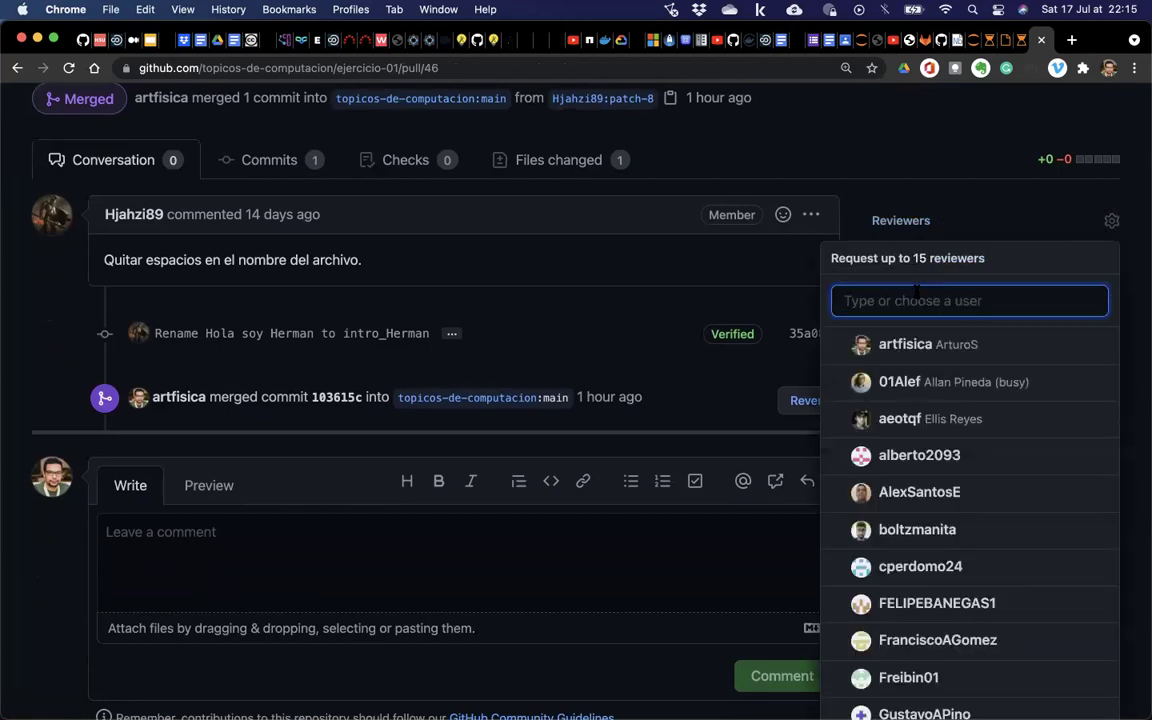
scroll(917, 291, down, 3)
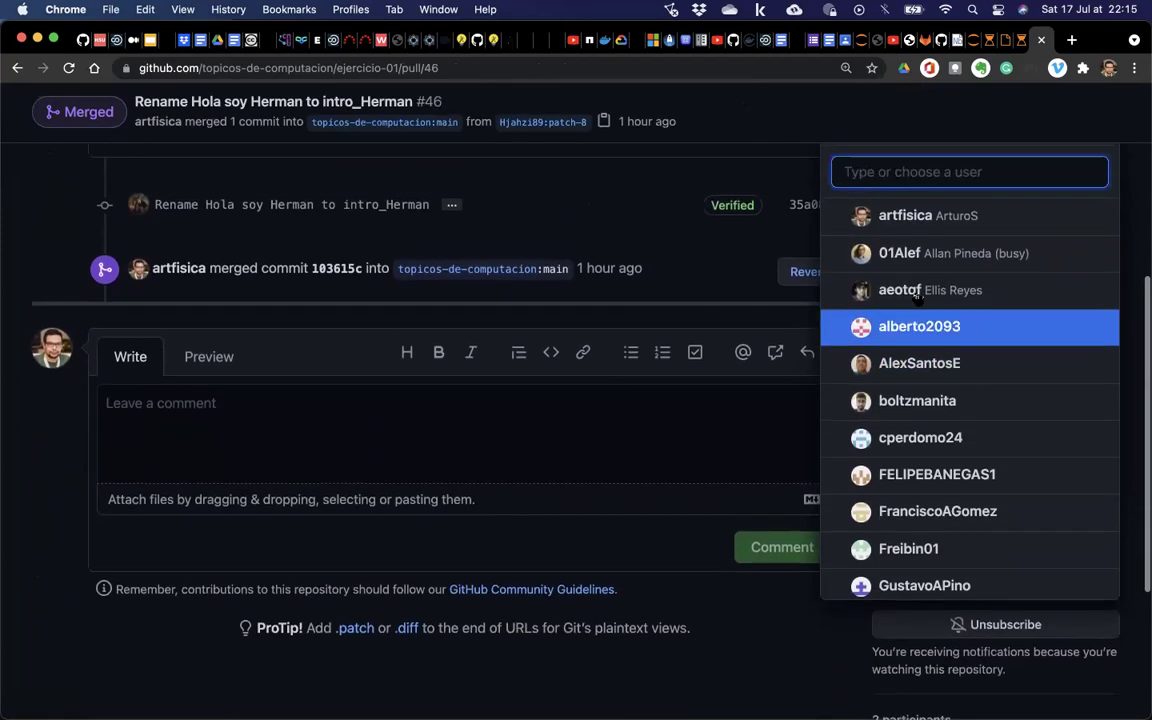
scroll(917, 297, up, 1)
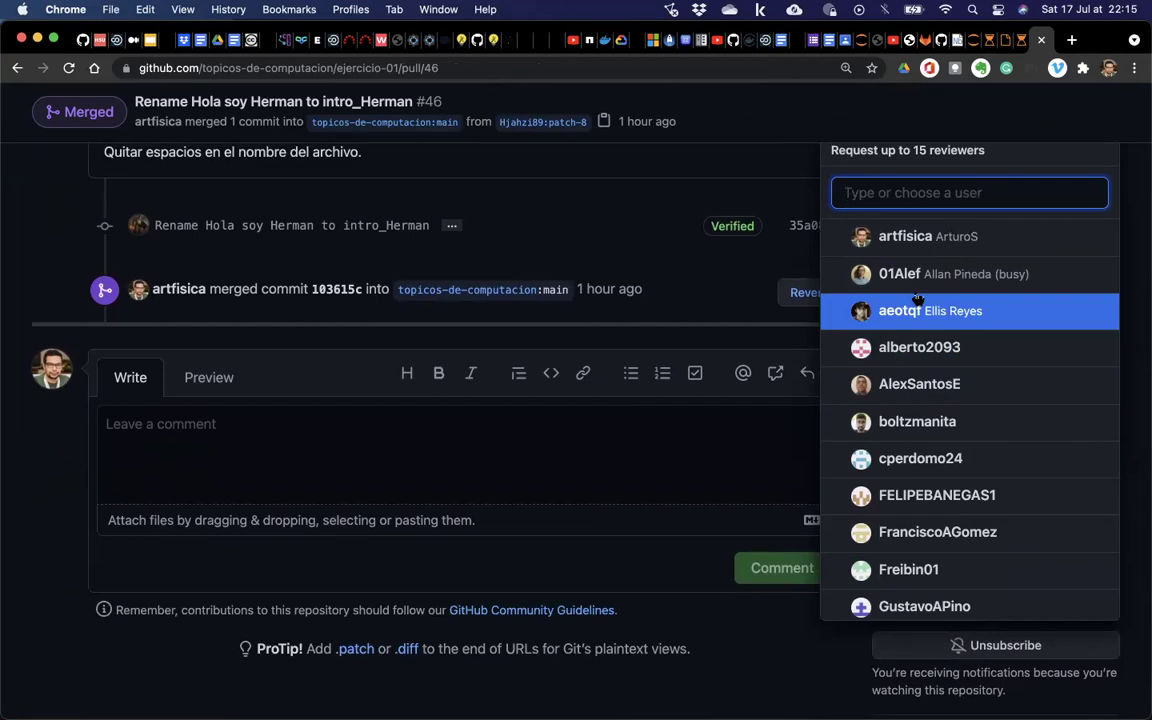
scroll(435, 262, up, 4)
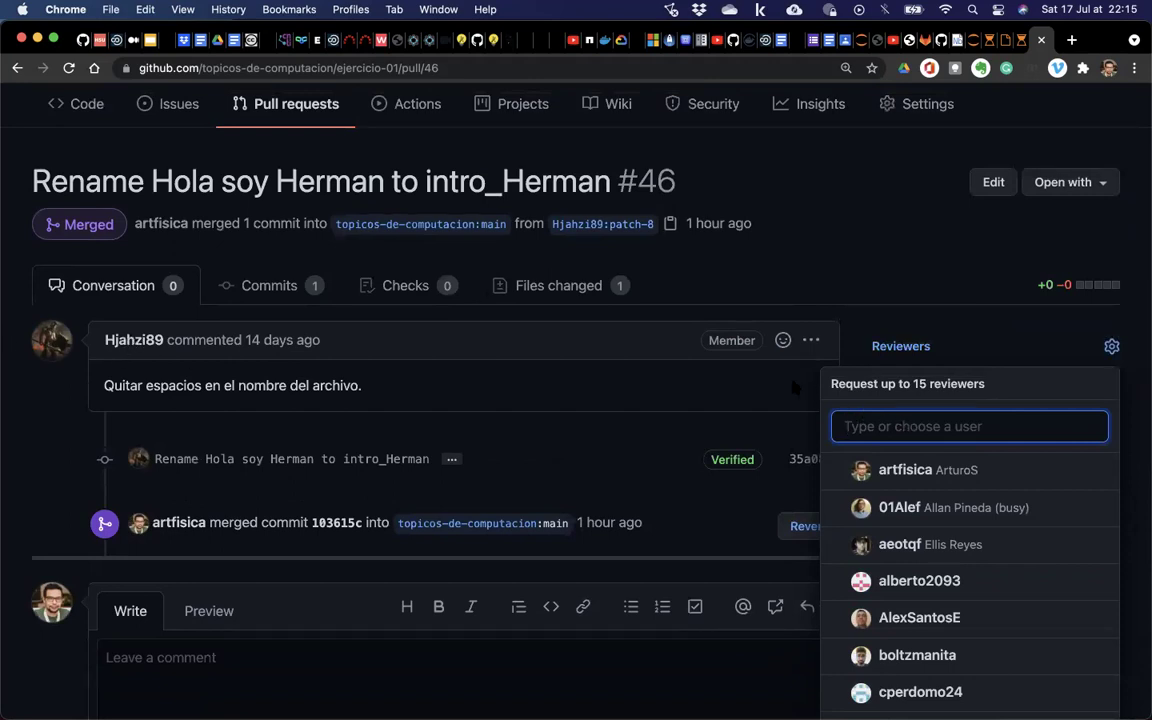
scroll(795, 387, down, 4)
scroll(870, 300, down, 2)
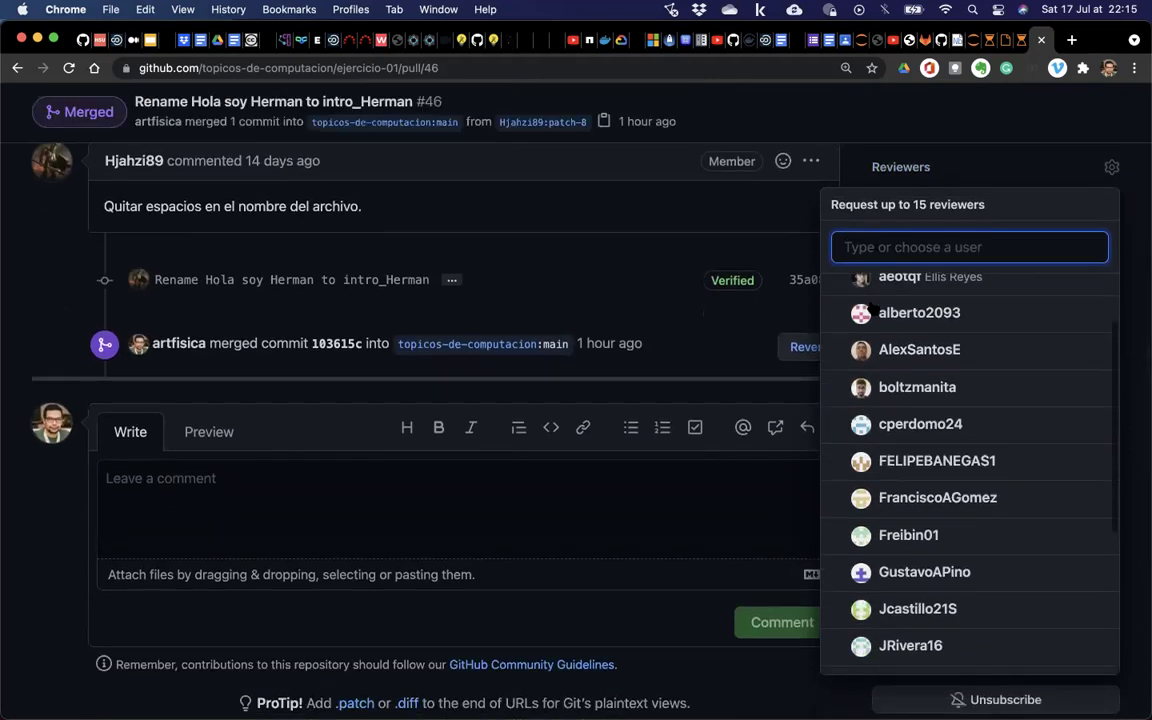
scroll(872, 310, down, 1)
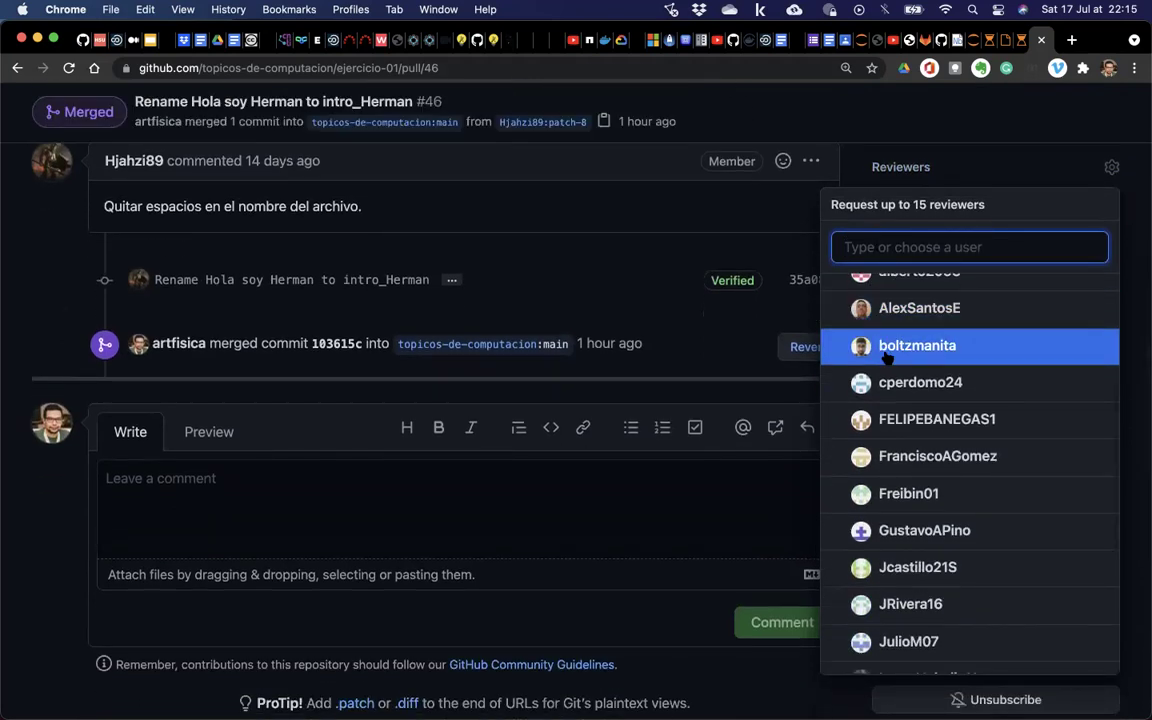
click(1005, 176)
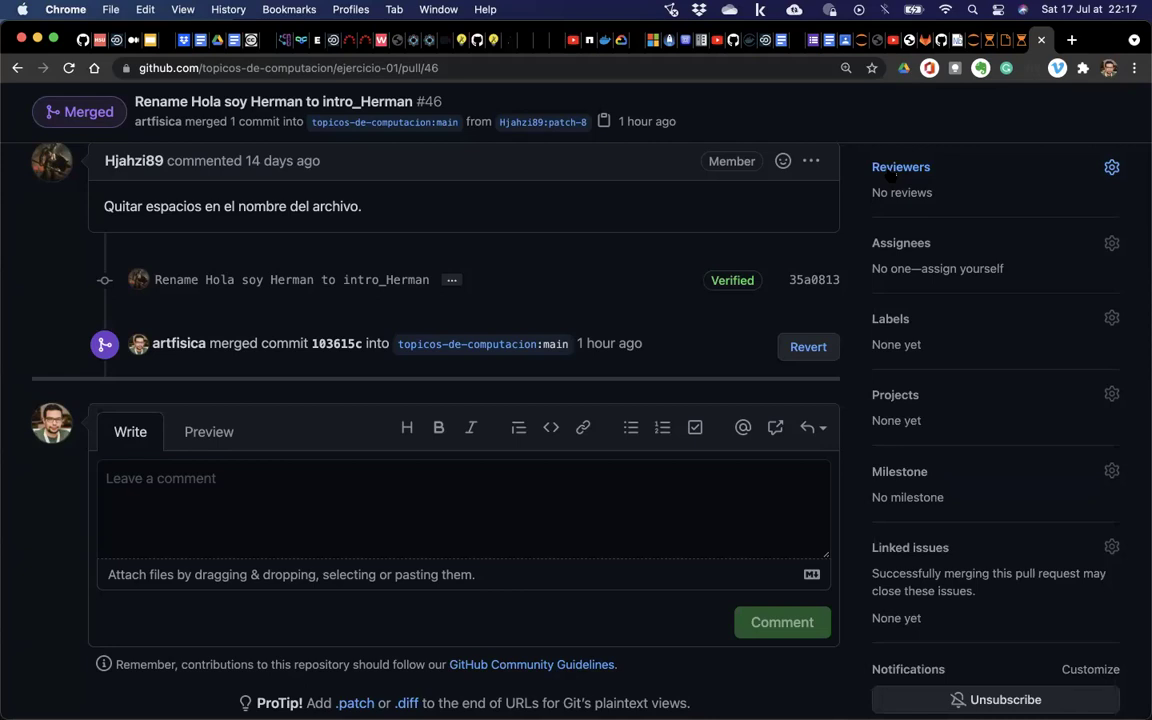
Go from pull request #46 to the topicos-de-computacion organization page with its 3 repositories.
scroll(825, 252, up, 5)
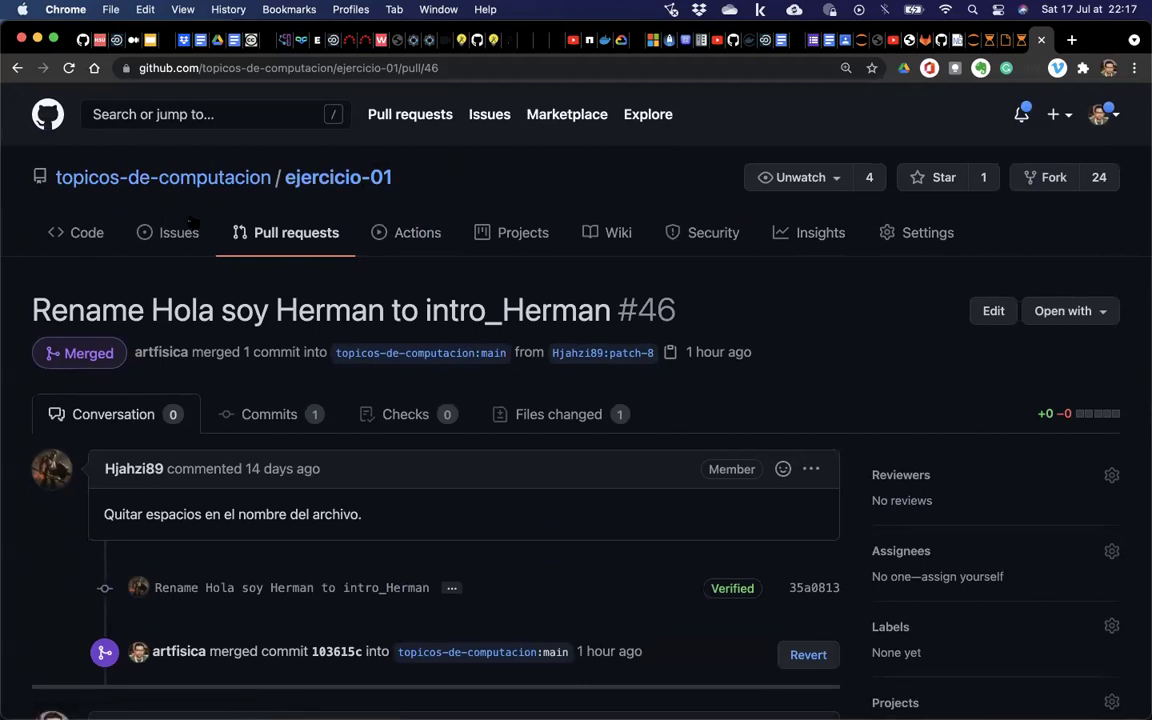
click(212, 177)
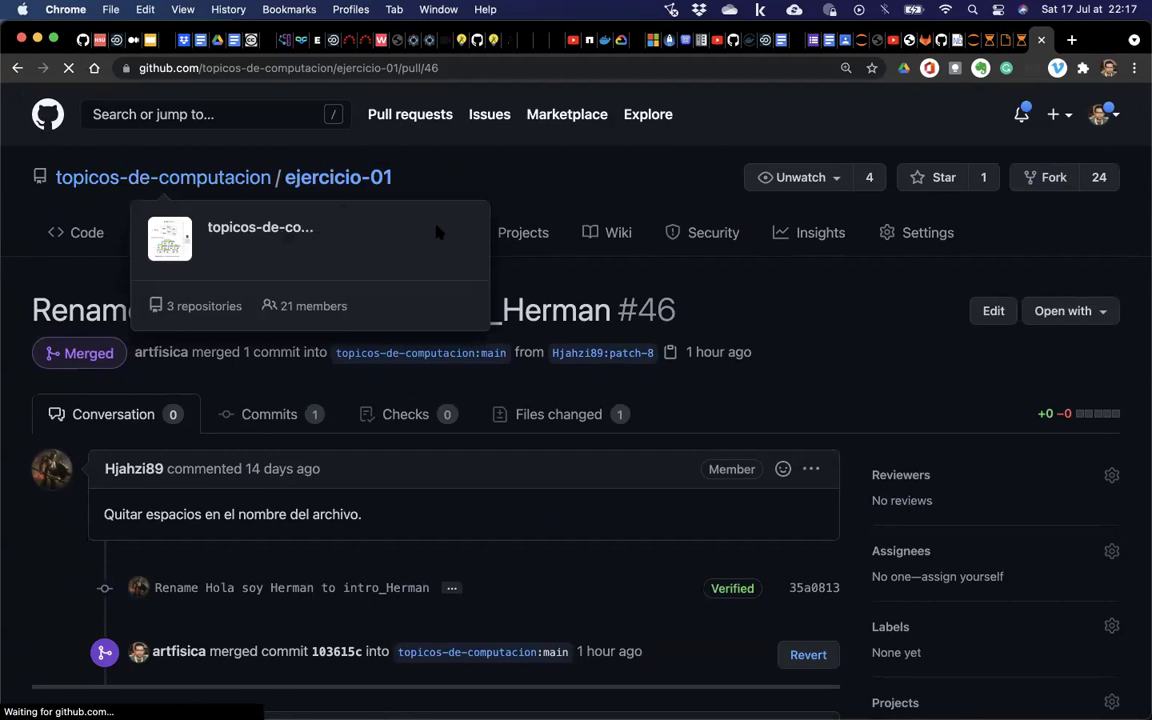
scroll(537, 334, down, 5)
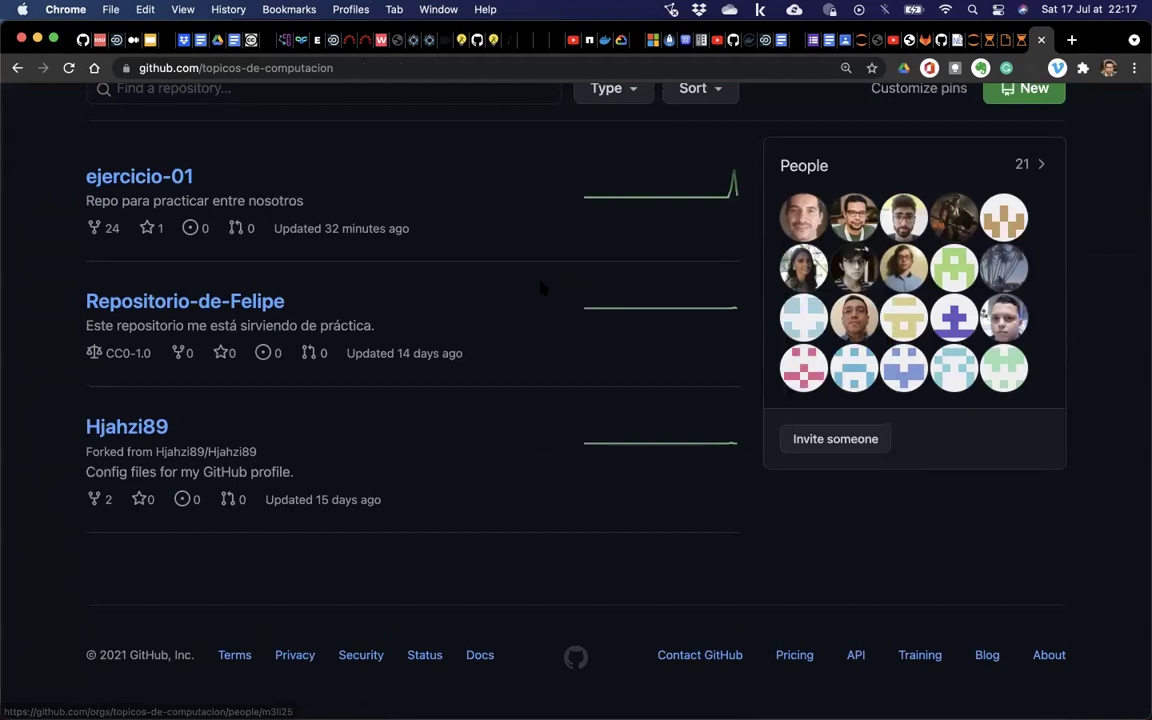
scroll(586, 278, up, 5)
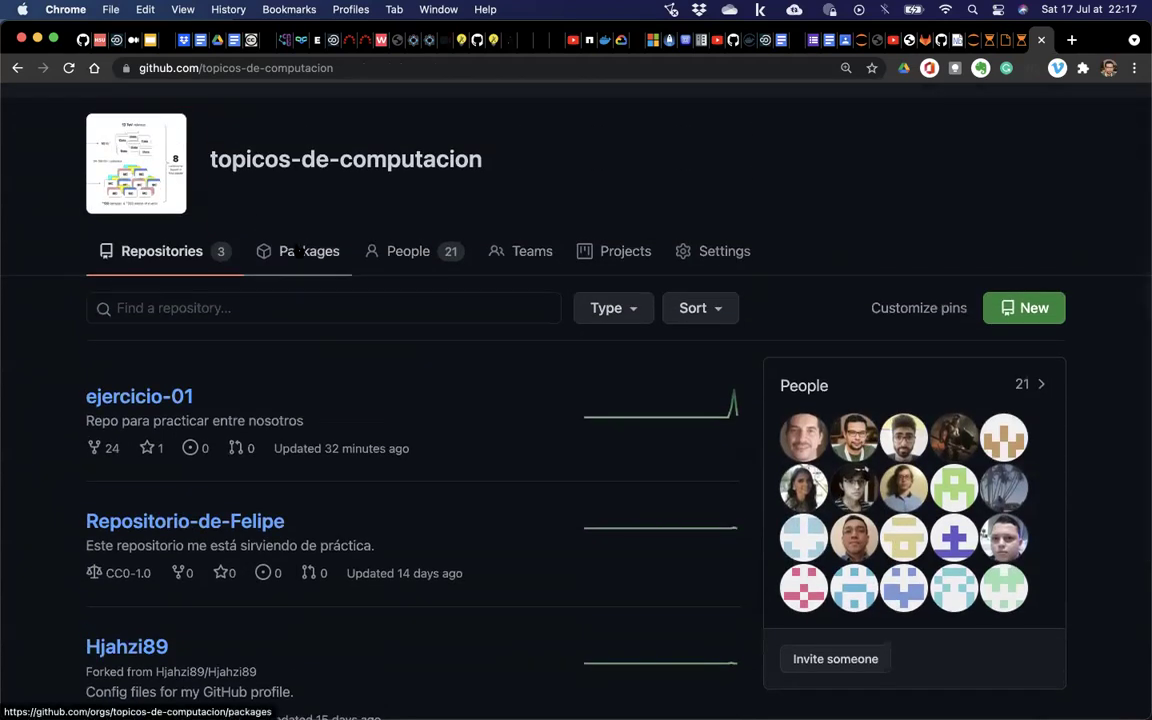
Open the organization's Member privileges settings and review the base repository permissions.
click(720, 251)
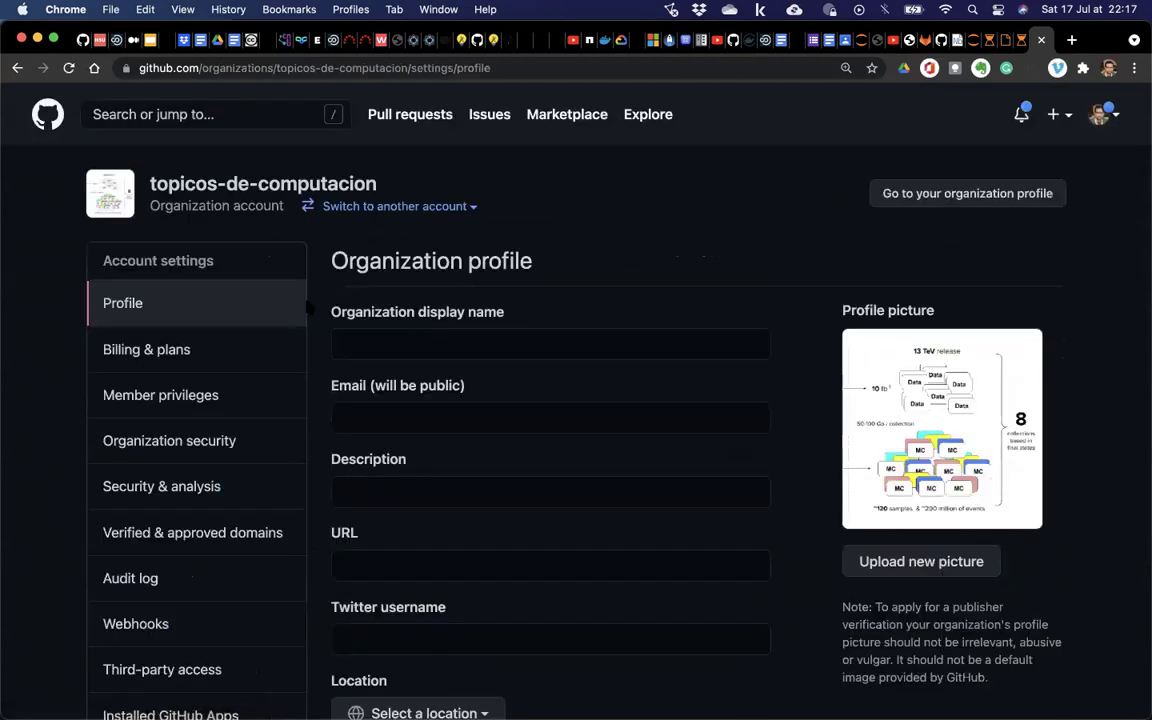
click(158, 393)
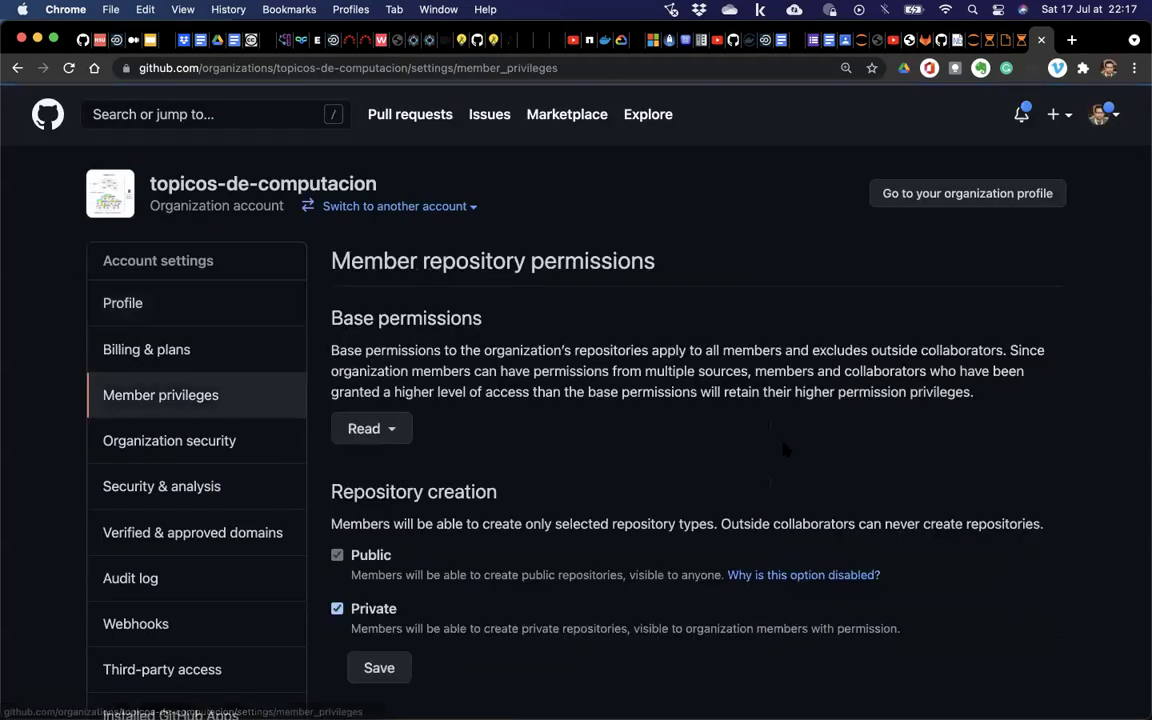
scroll(775, 448, down, 3)
scroll(780, 443, down, 5)
scroll(780, 445, up, 5)
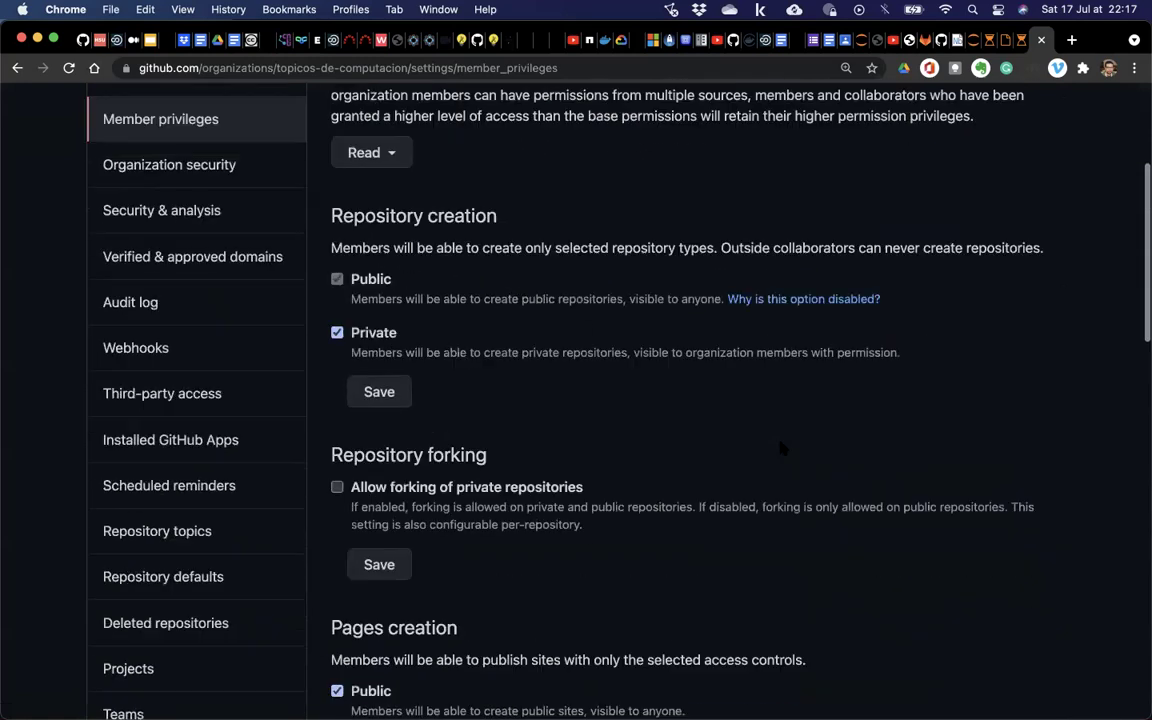
scroll(450, 411, up, 4)
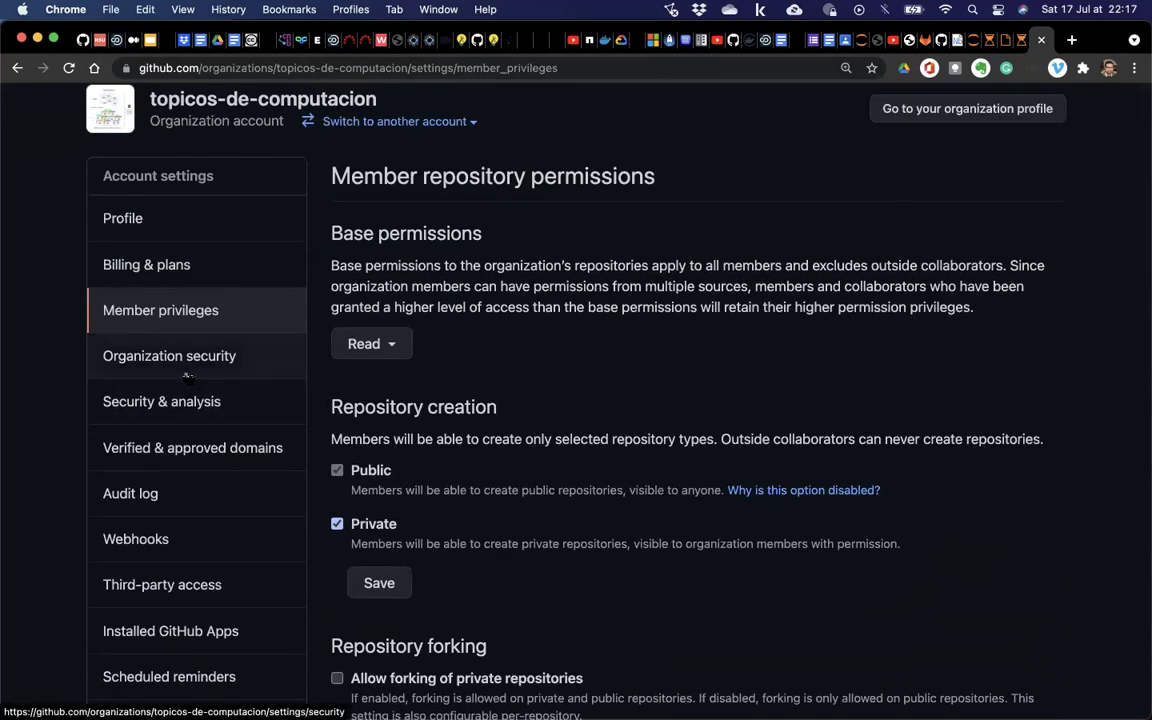
scroll(385, 410, down, 2)
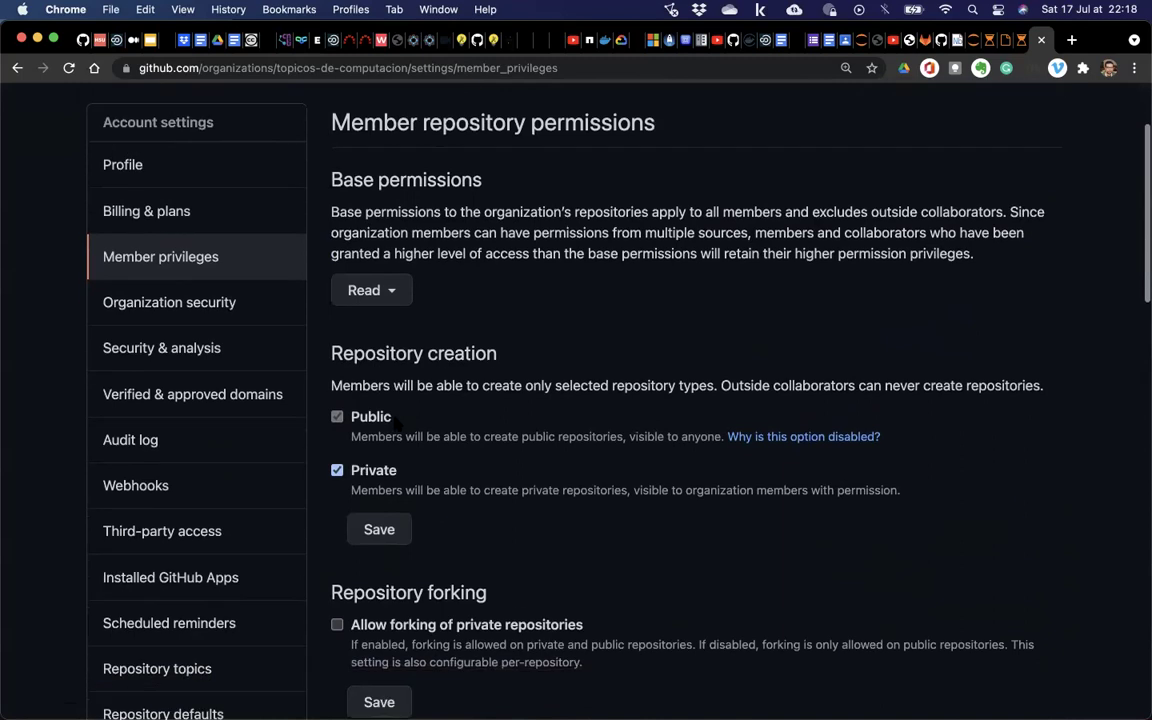
scroll(395, 420, down, 8)
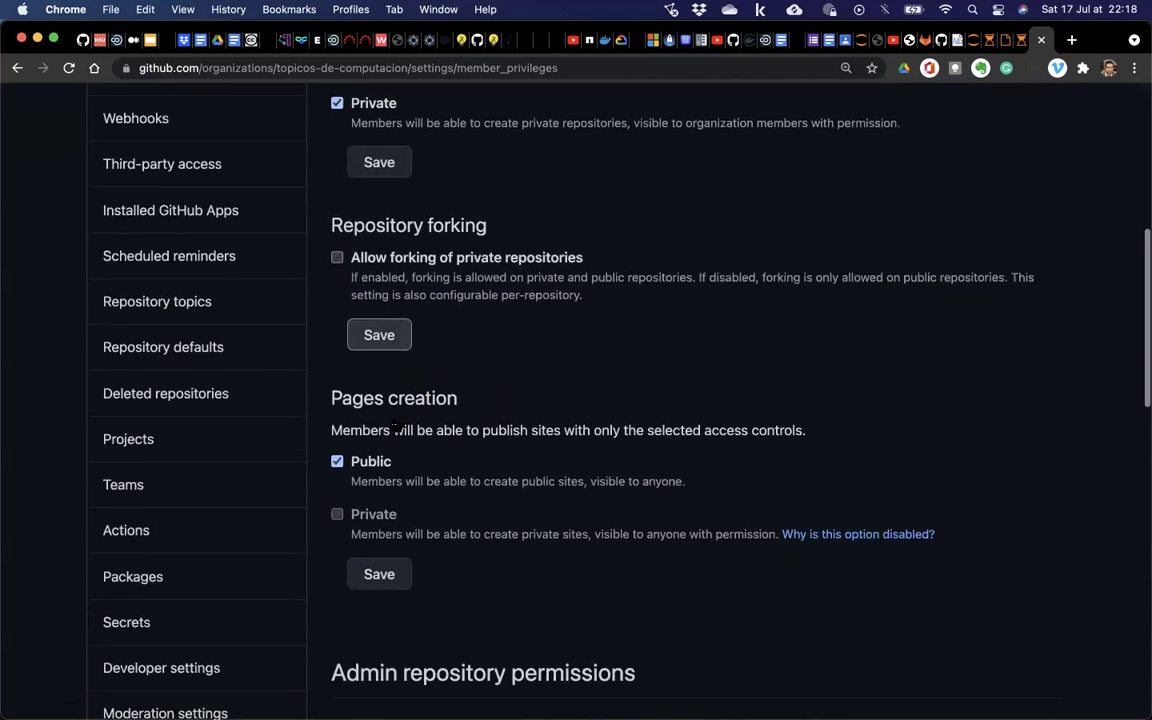
scroll(397, 424, down, 7)
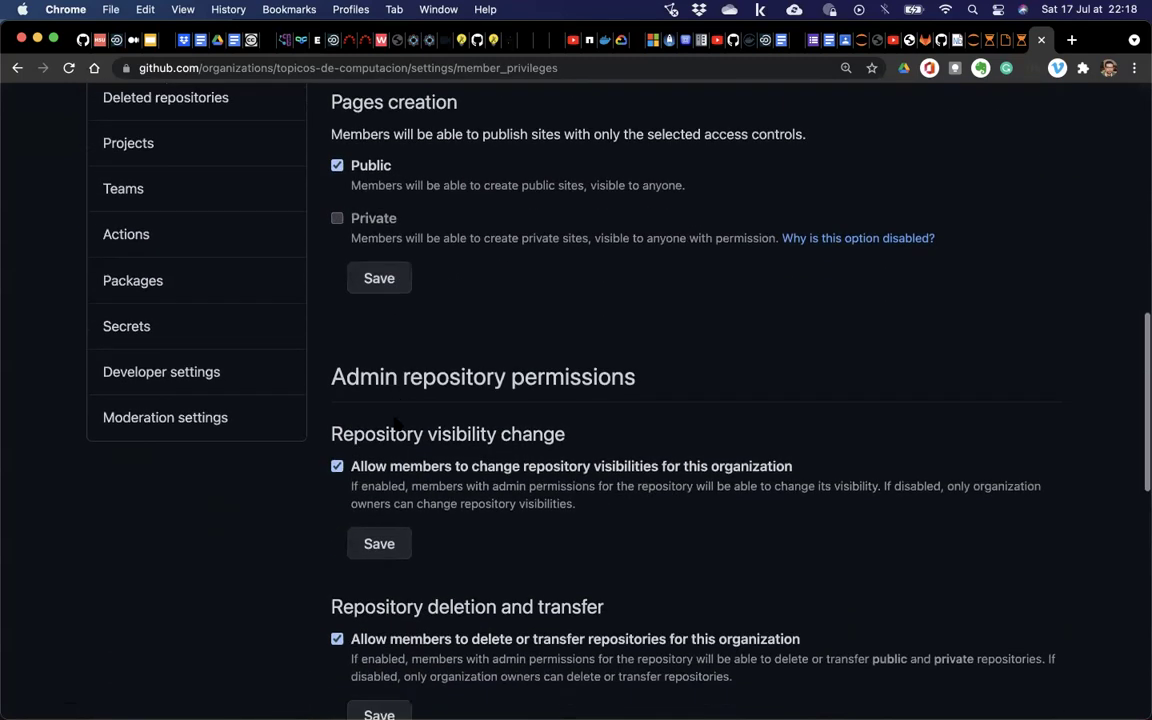
Scroll through the repository creation rules, then open the Teams settings page.
scroll(396, 425, up, 1)
scroll(396, 425, down, 4)
scroll(196, 390, up, 16)
scroll(196, 390, up, 5)
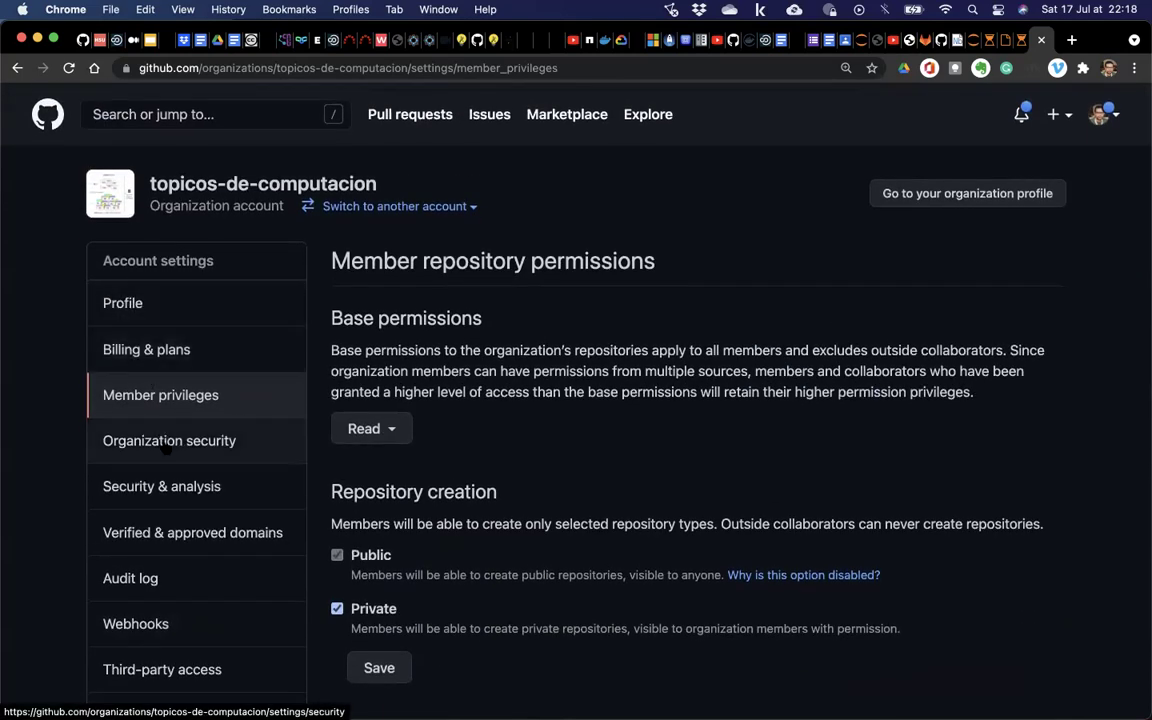
scroll(165, 445, down, 2)
scroll(165, 447, down, 3)
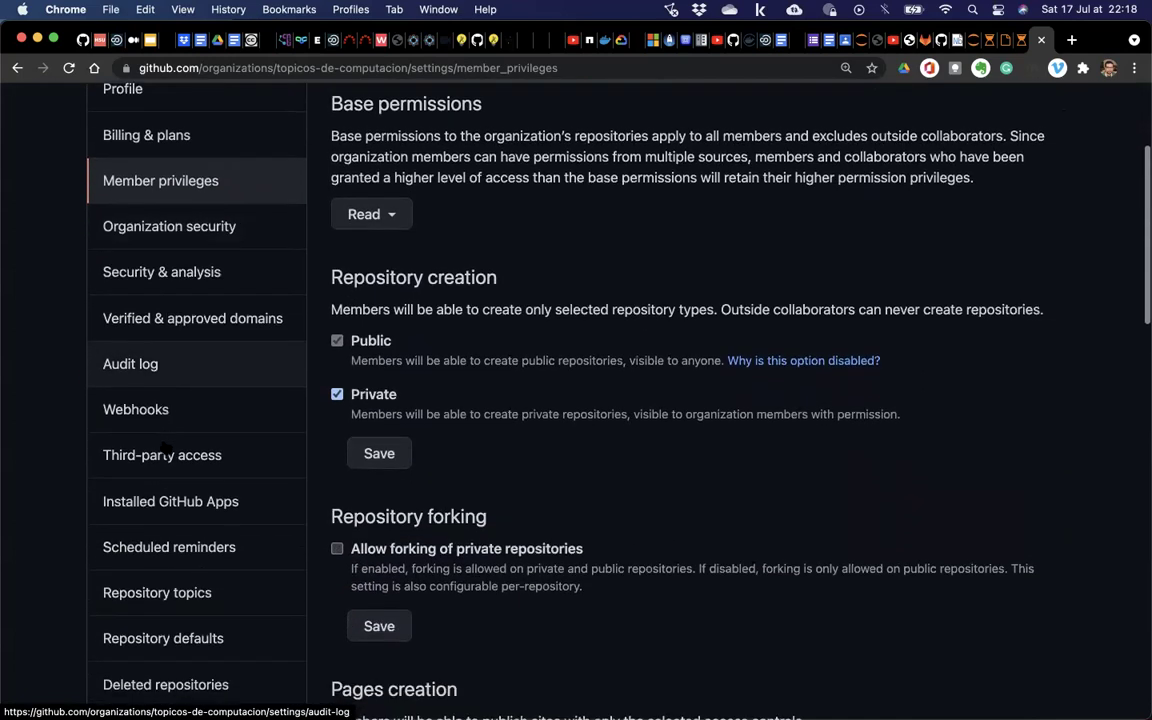
scroll(165, 447, down, 3)
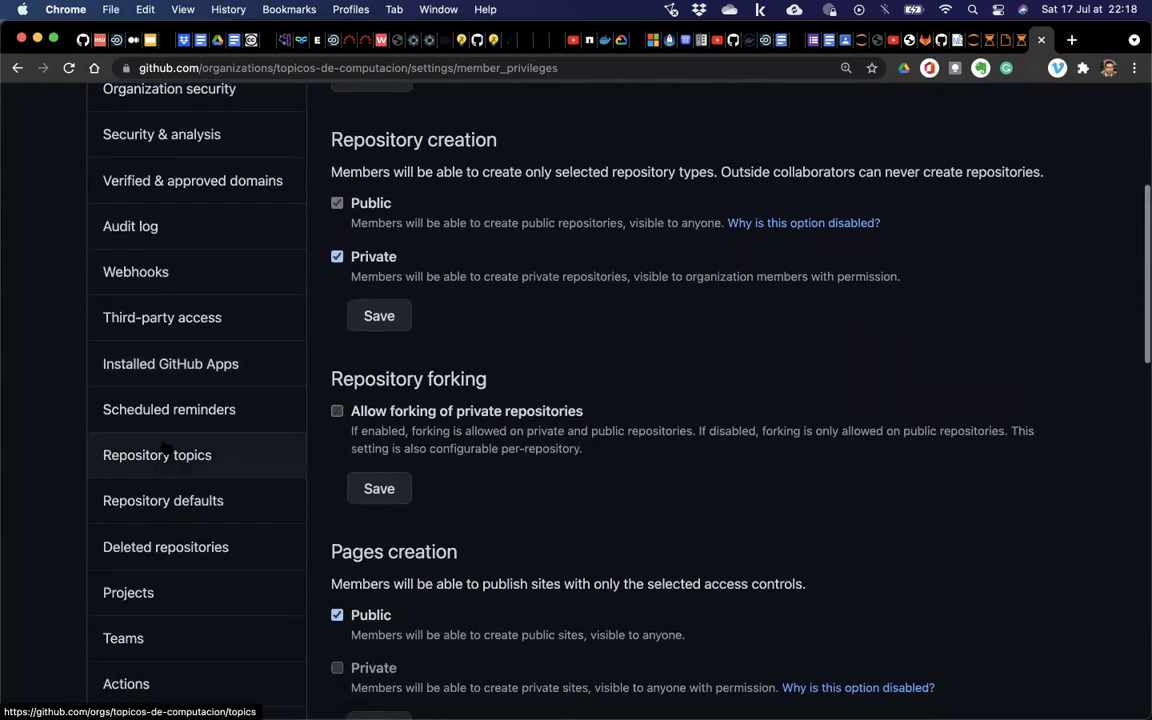
scroll(165, 447, down, 2)
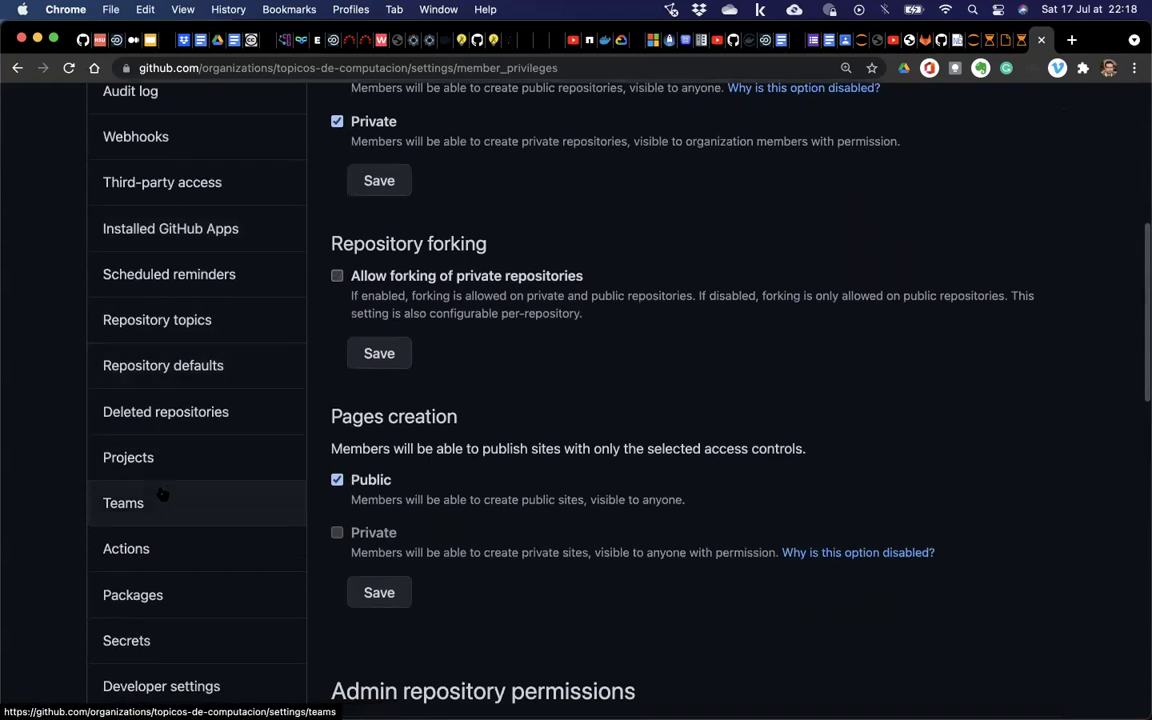
click(163, 505)
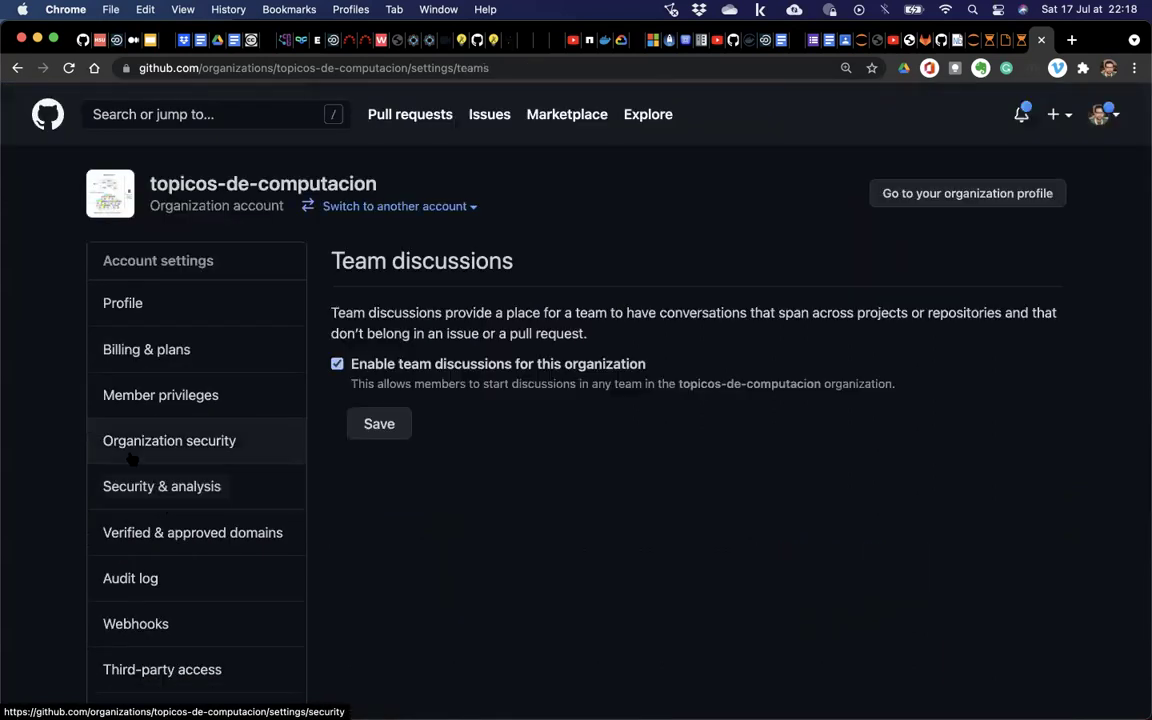
Revisit the organization's Profile and Member privileges settings pages.
click(130, 303)
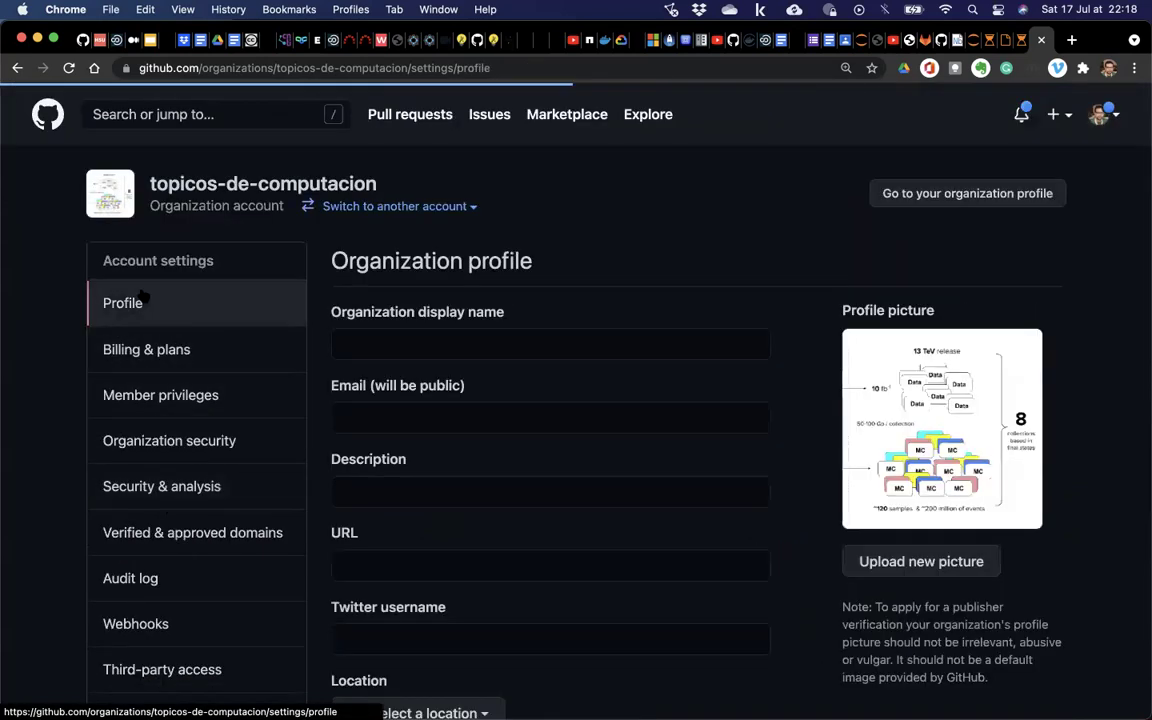
scroll(400, 318, down, 10)
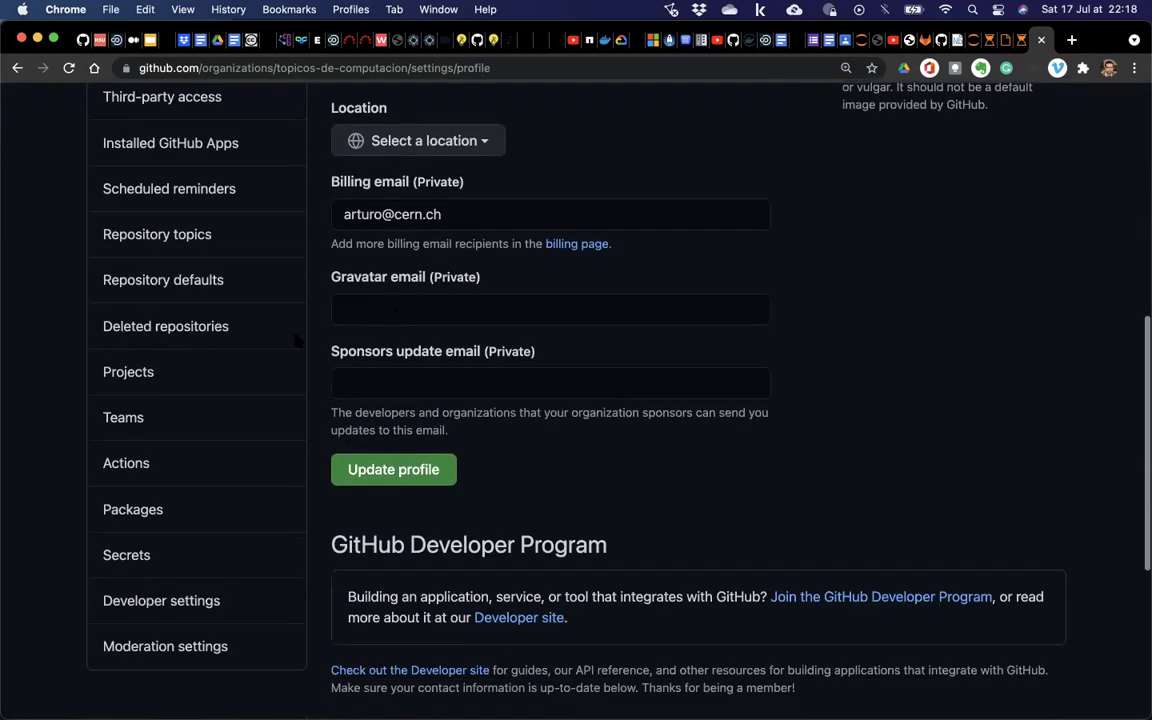
scroll(160, 445, up, 10)
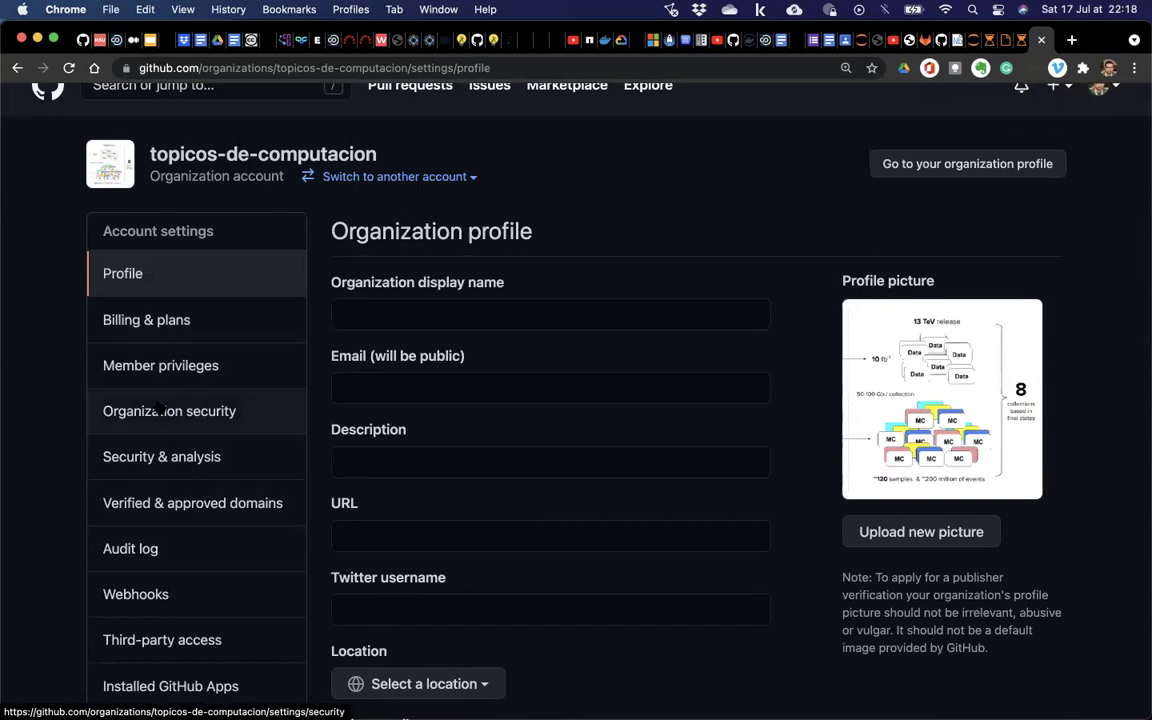
click(172, 365)
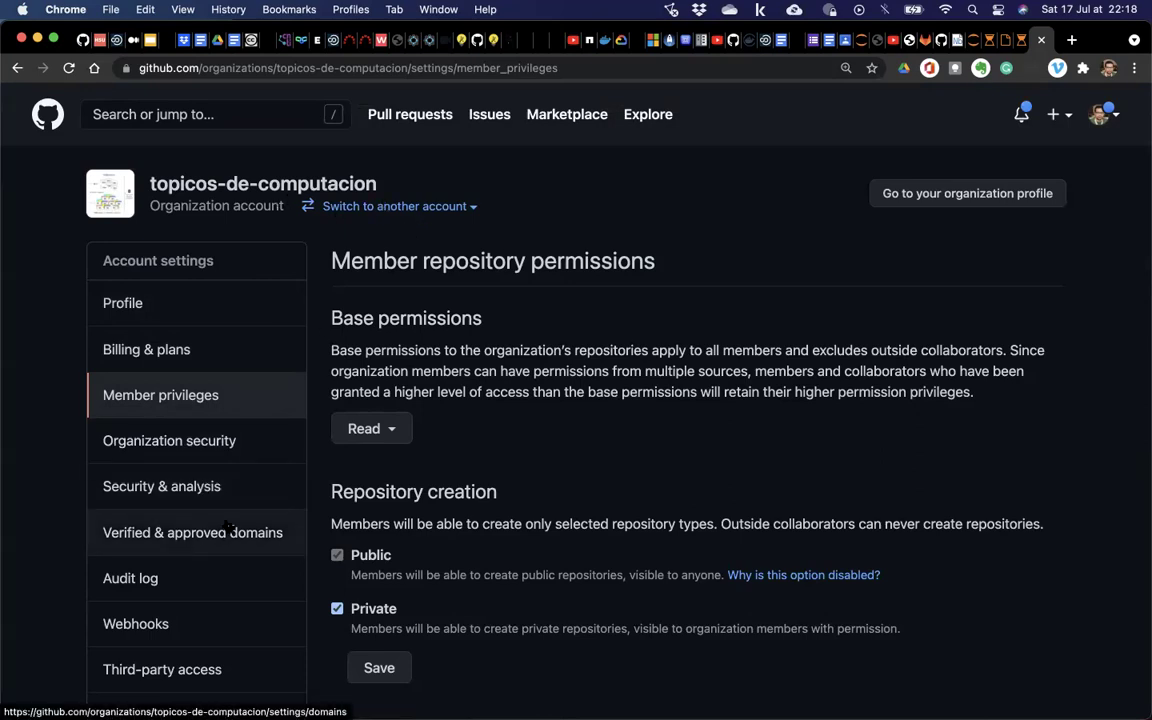
scroll(228, 527, left, 5)
scroll(228, 527, left, 5)
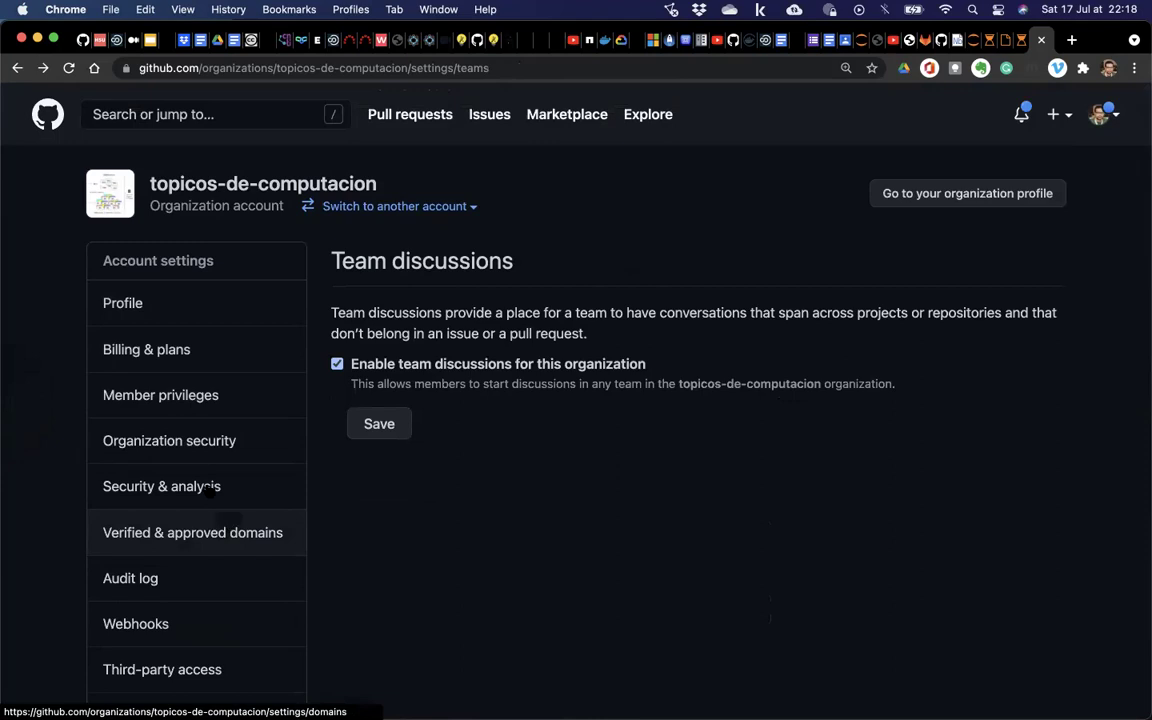
scroll(160, 400, left, 5)
scroll(160, 405, left, 5)
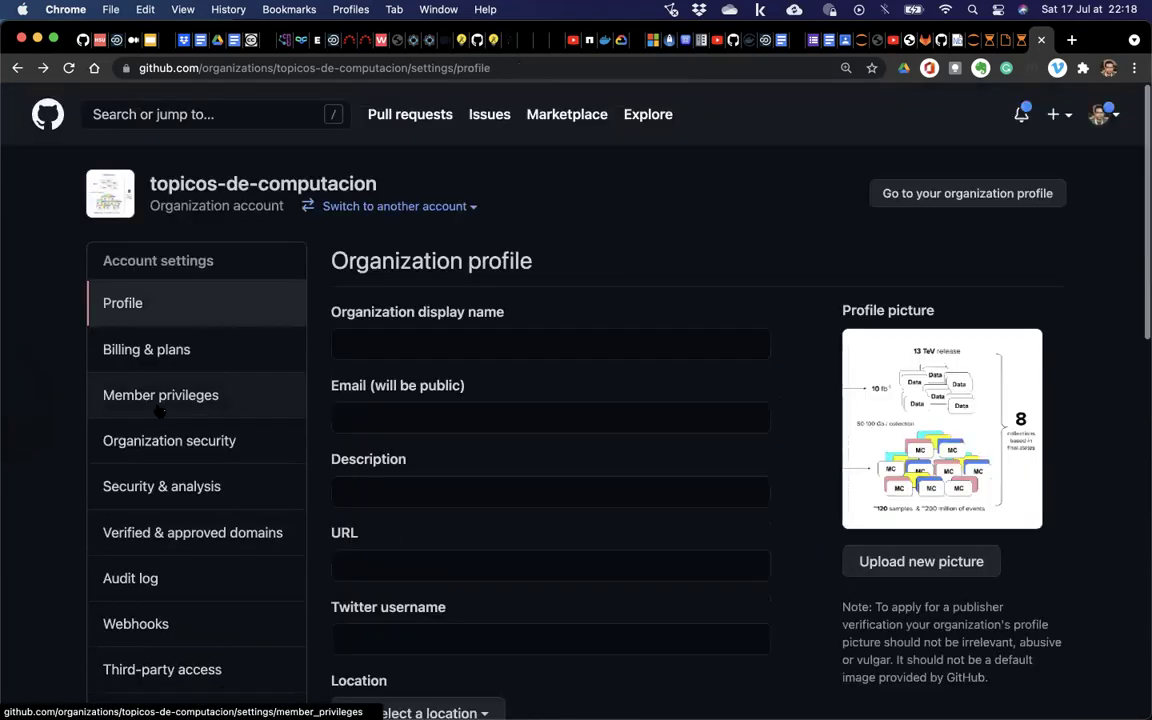
scroll(158, 410, left, 5)
Reopen the organization settings and scroll through the profile page.
click(715, 251)
scroll(177, 376, down, 3)
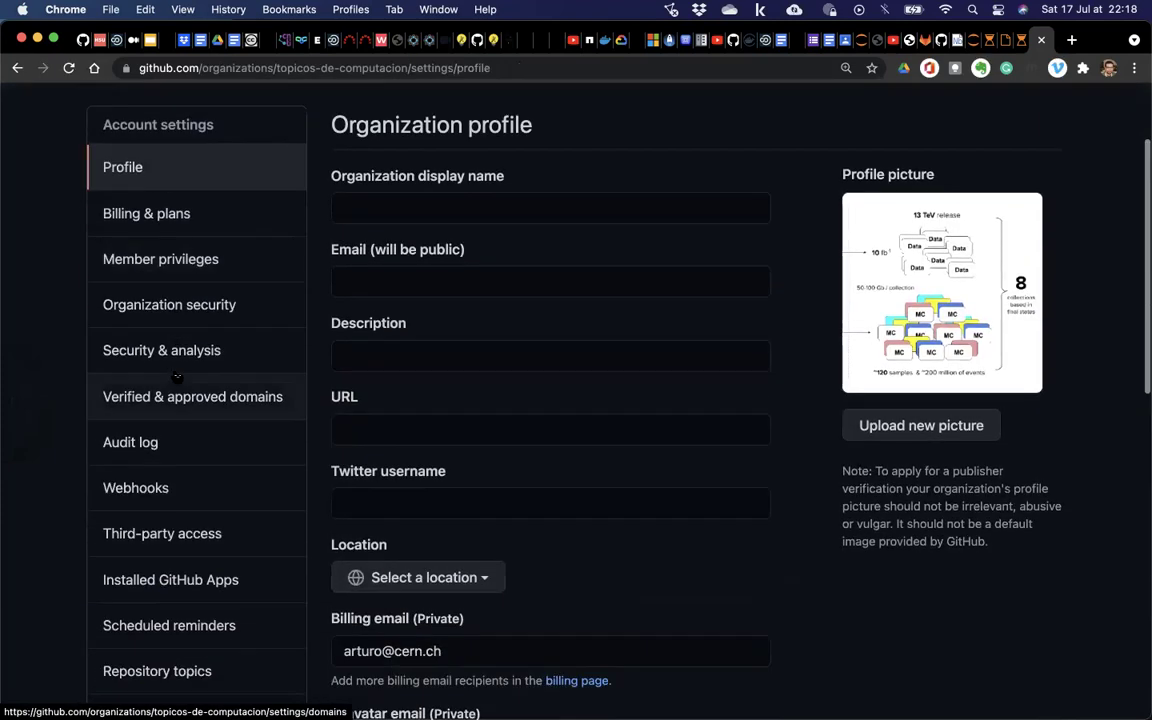
scroll(177, 376, up, 1)
scroll(176, 376, down, 1)
scroll(177, 376, down, 5)
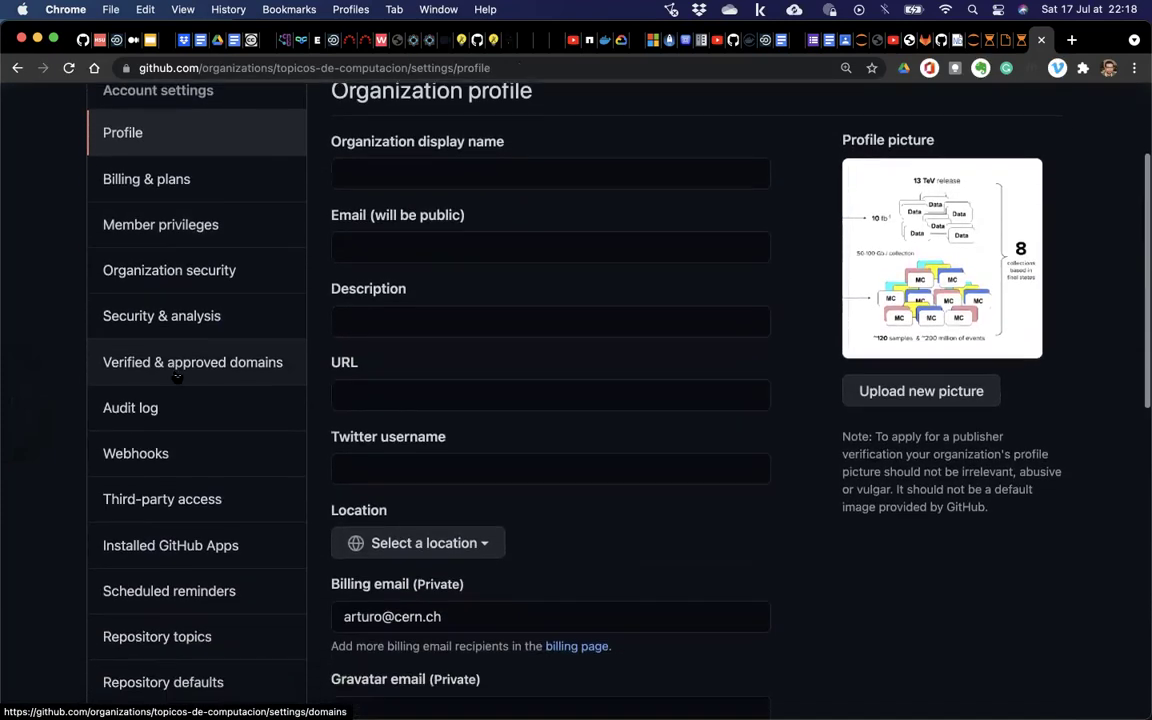
scroll(177, 378, down, 2)
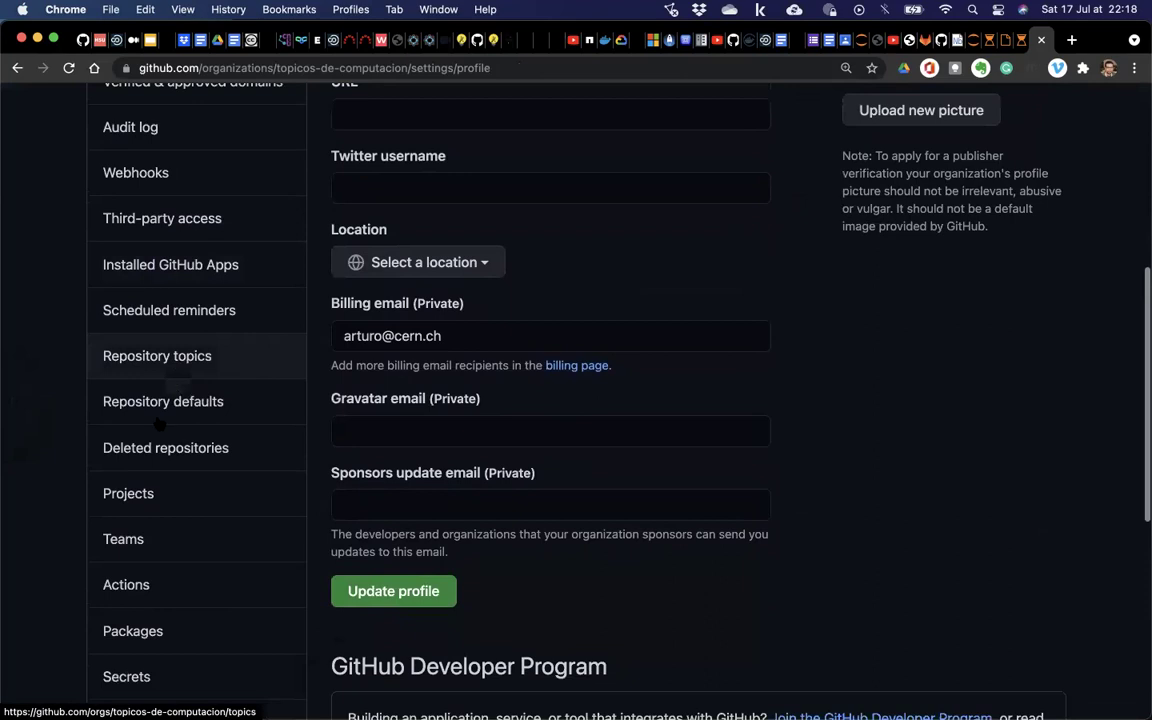
scroll(160, 584, down, 4)
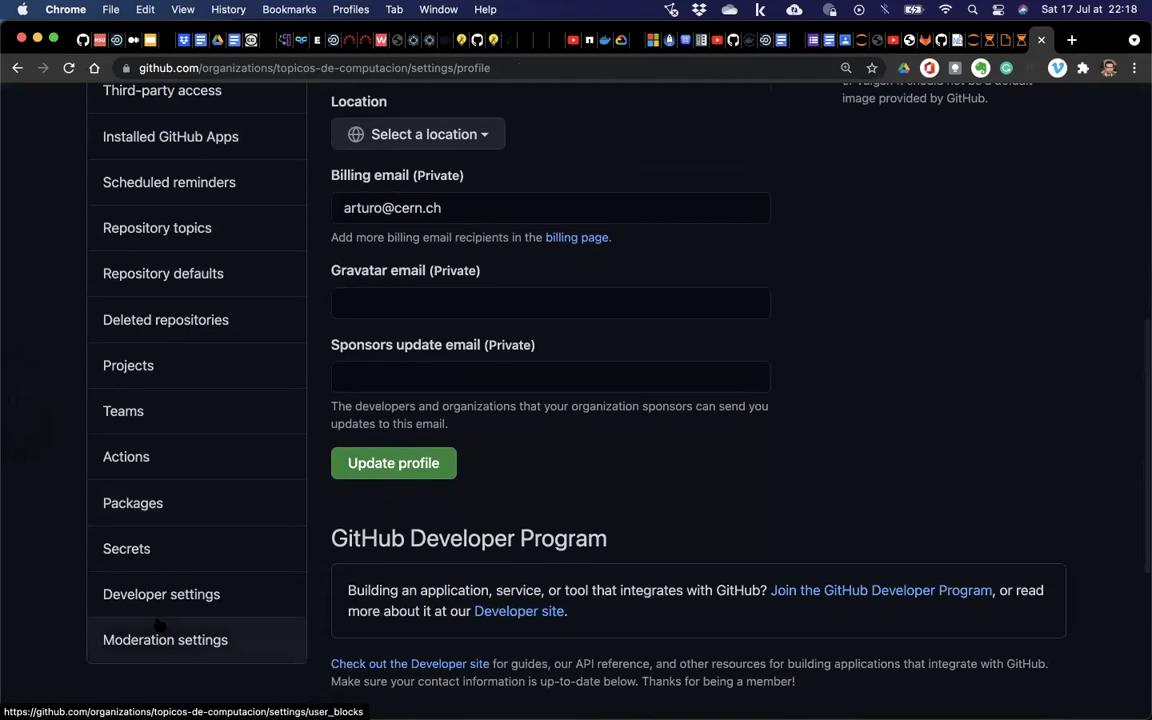
Browse the Projects, Profile, Billing & plans and Member privileges settings, then open ejercicio-01.
click(128, 366)
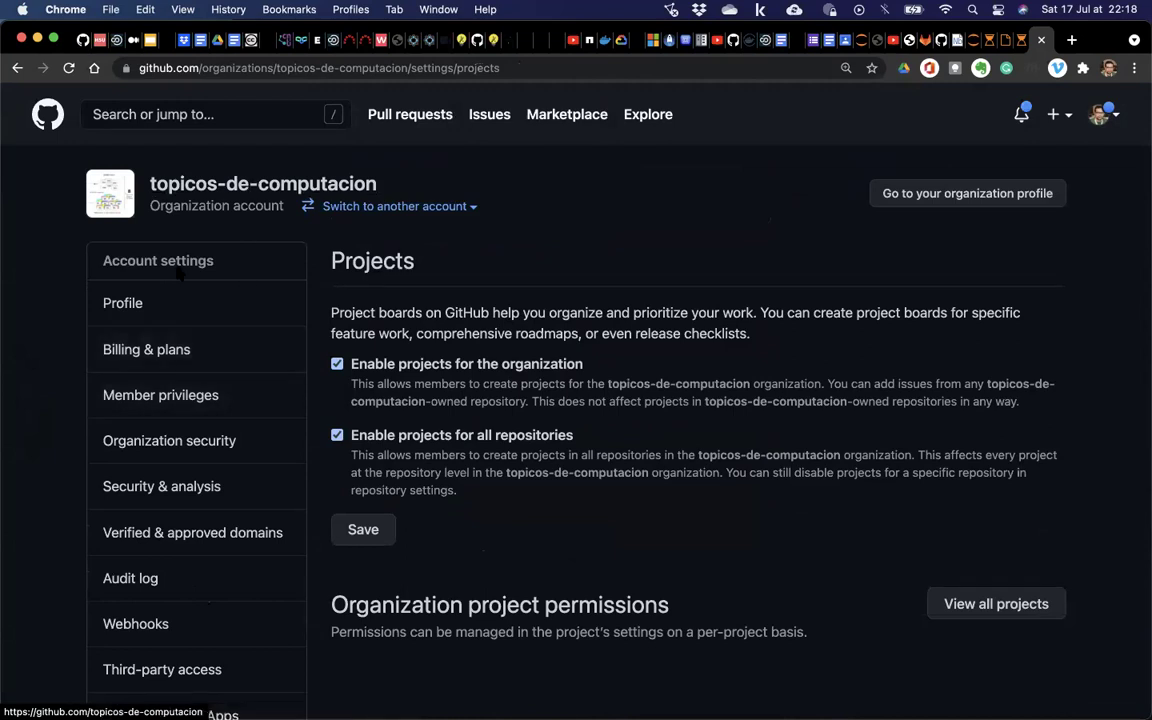
click(123, 306)
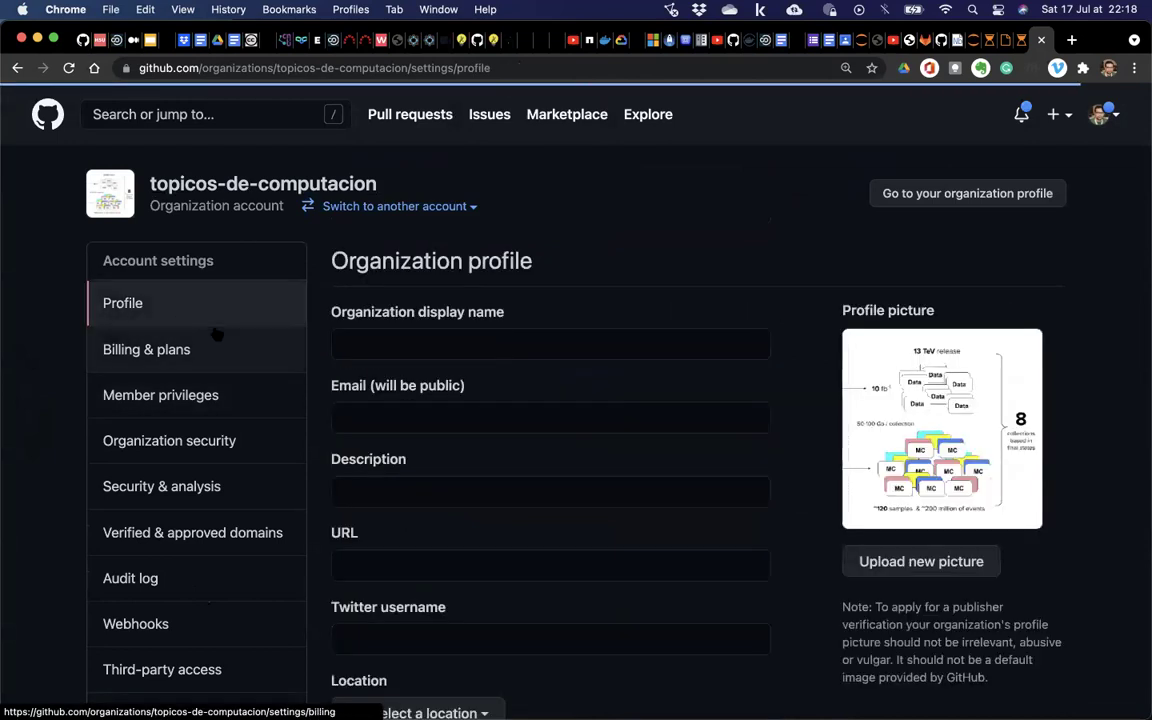
click(199, 345)
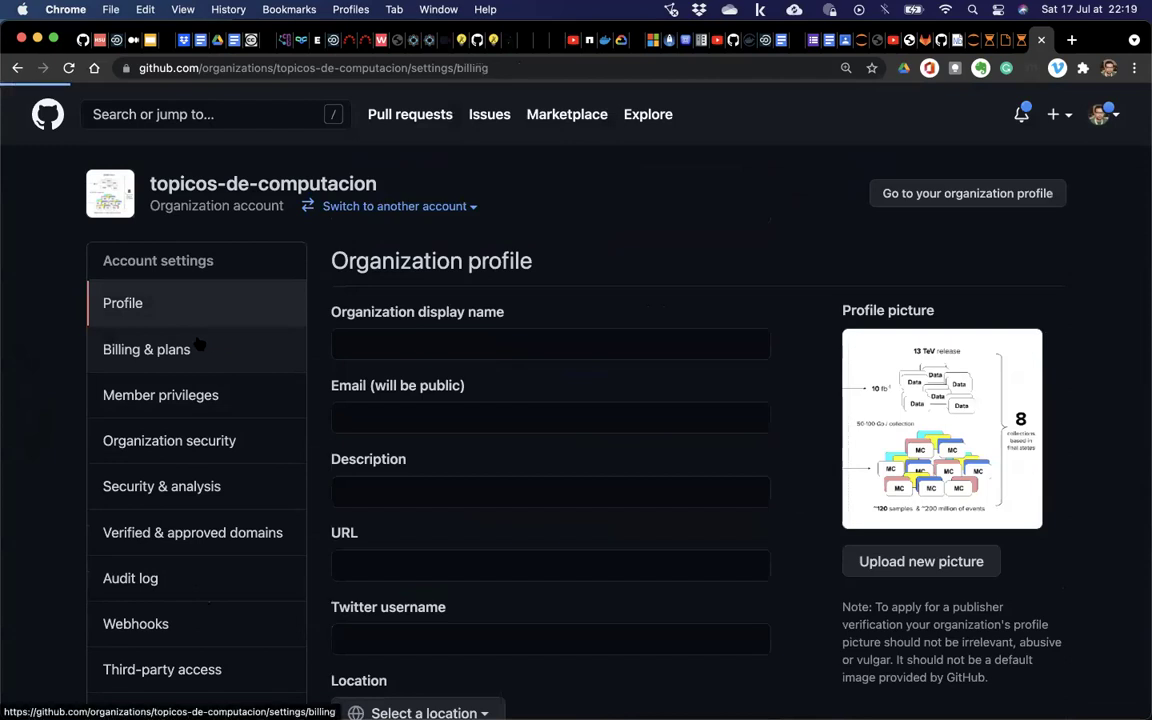
click(168, 397)
scroll(166, 395, down, 3)
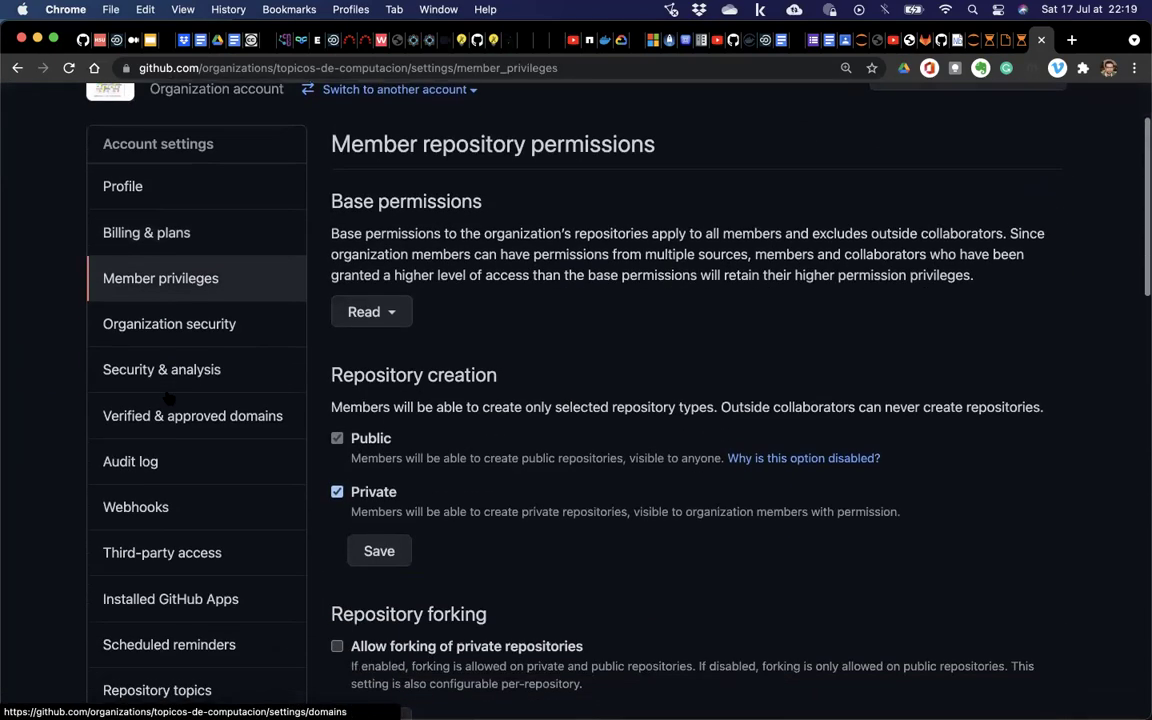
scroll(425, 443, down, 6)
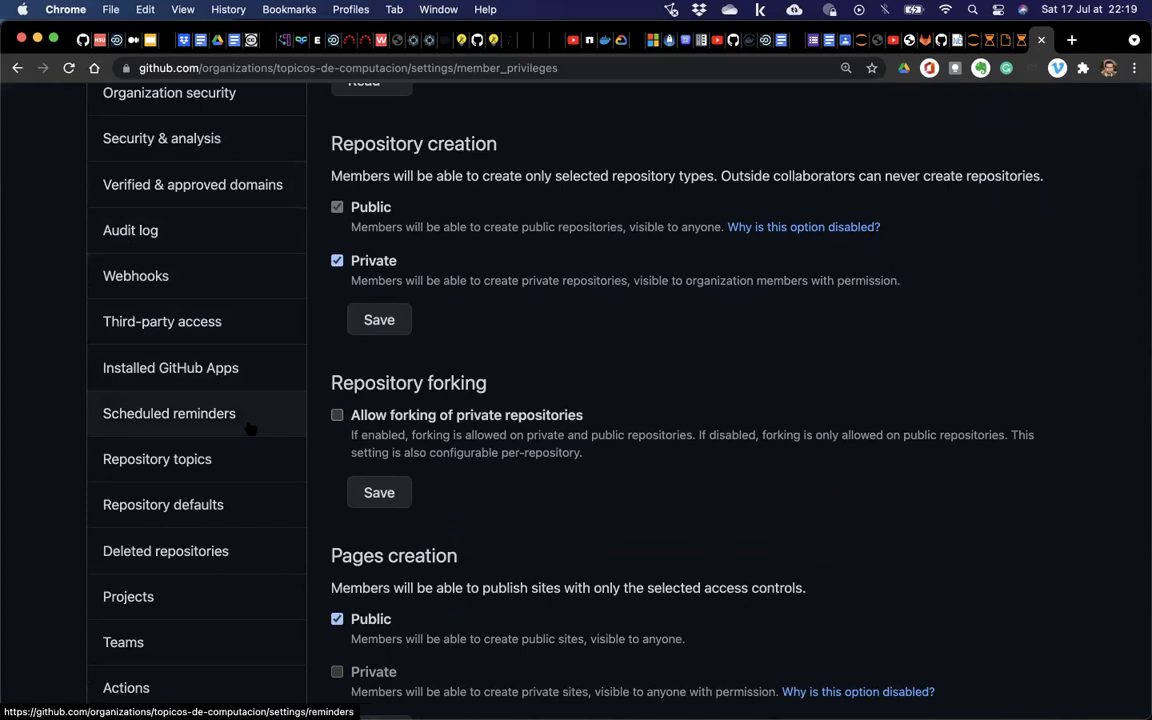
scroll(250, 428, down, 1)
scroll(250, 428, left, 5)
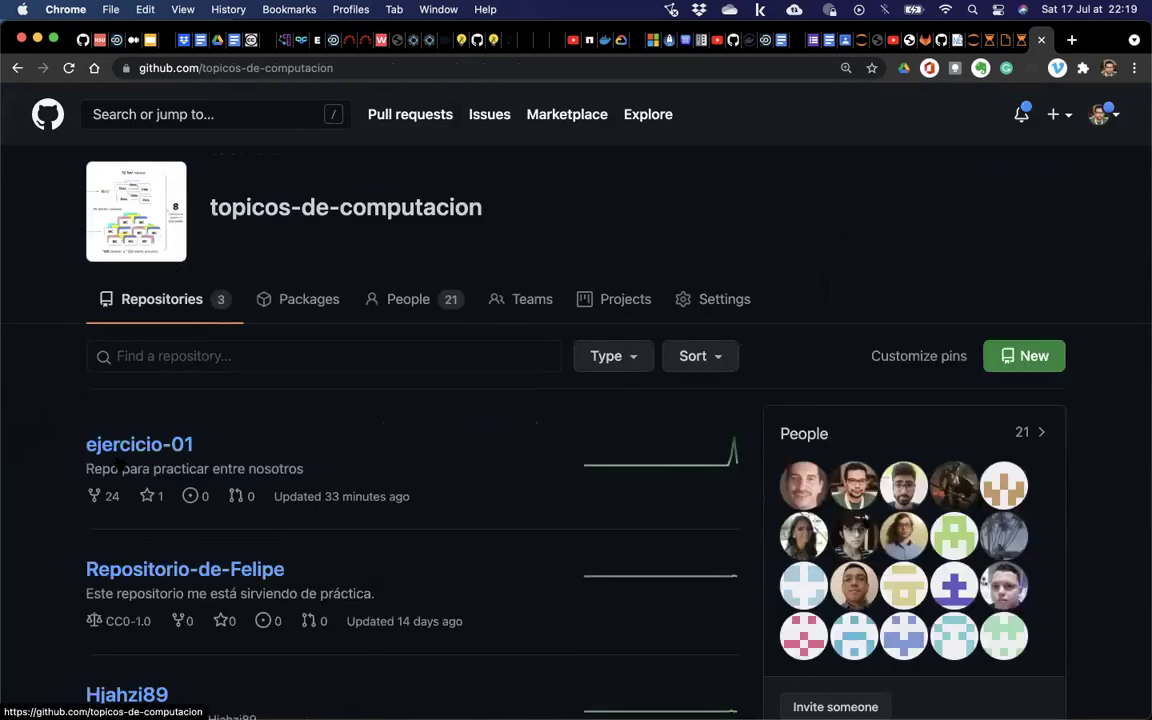
click(140, 447)
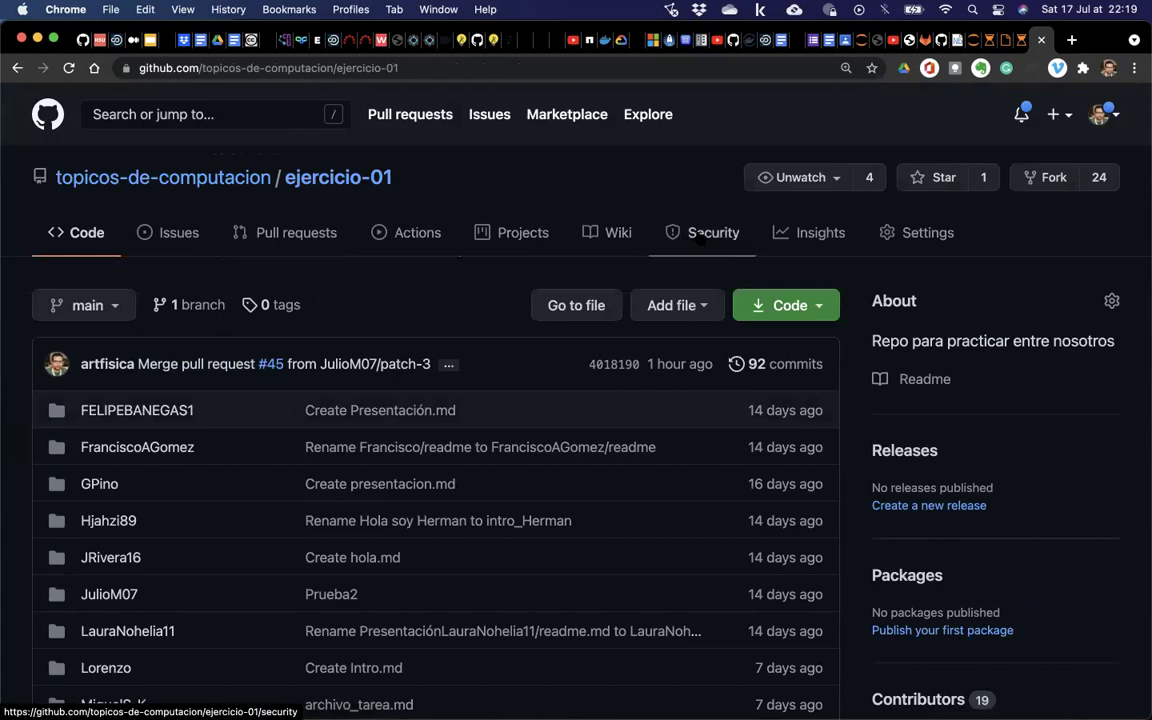
Open ejercicio-01's Manage access settings, confirming with the saved account password.
click(913, 233)
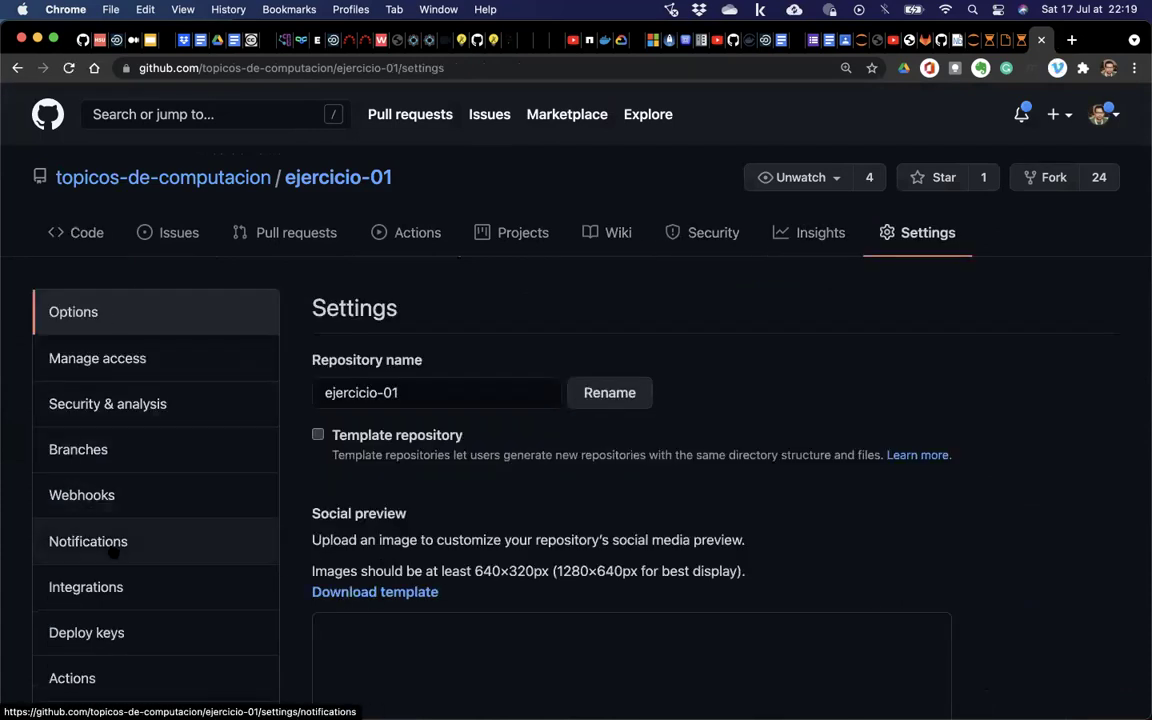
click(89, 372)
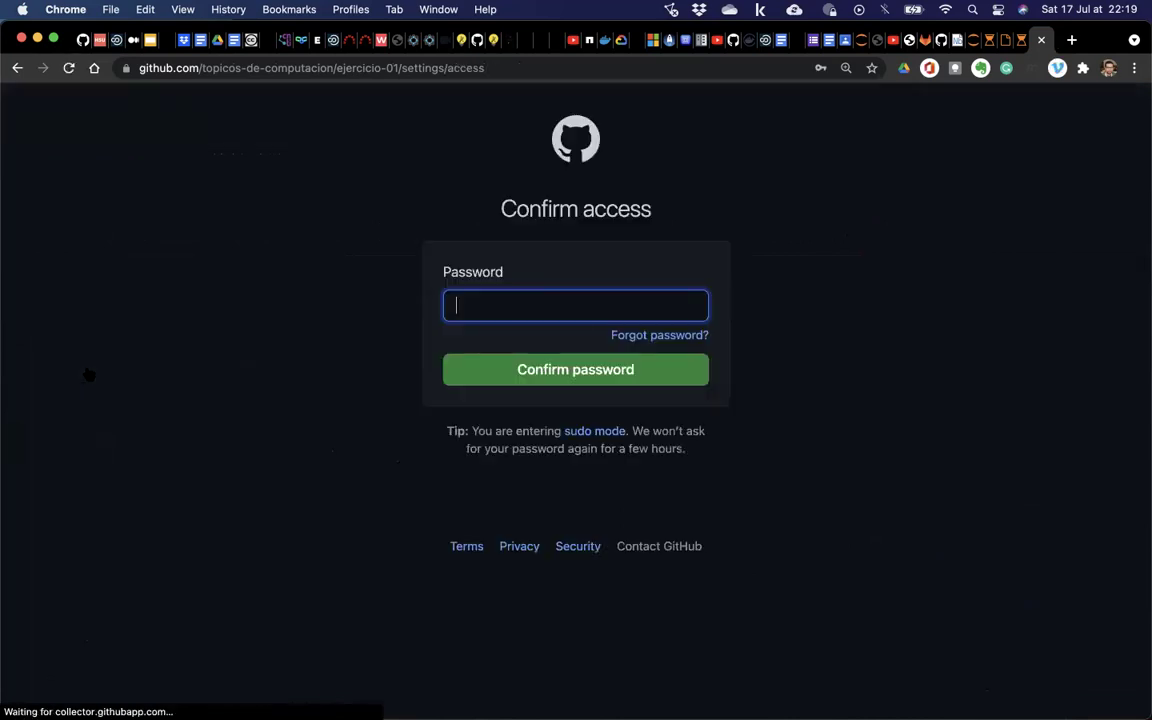
click(500, 308)
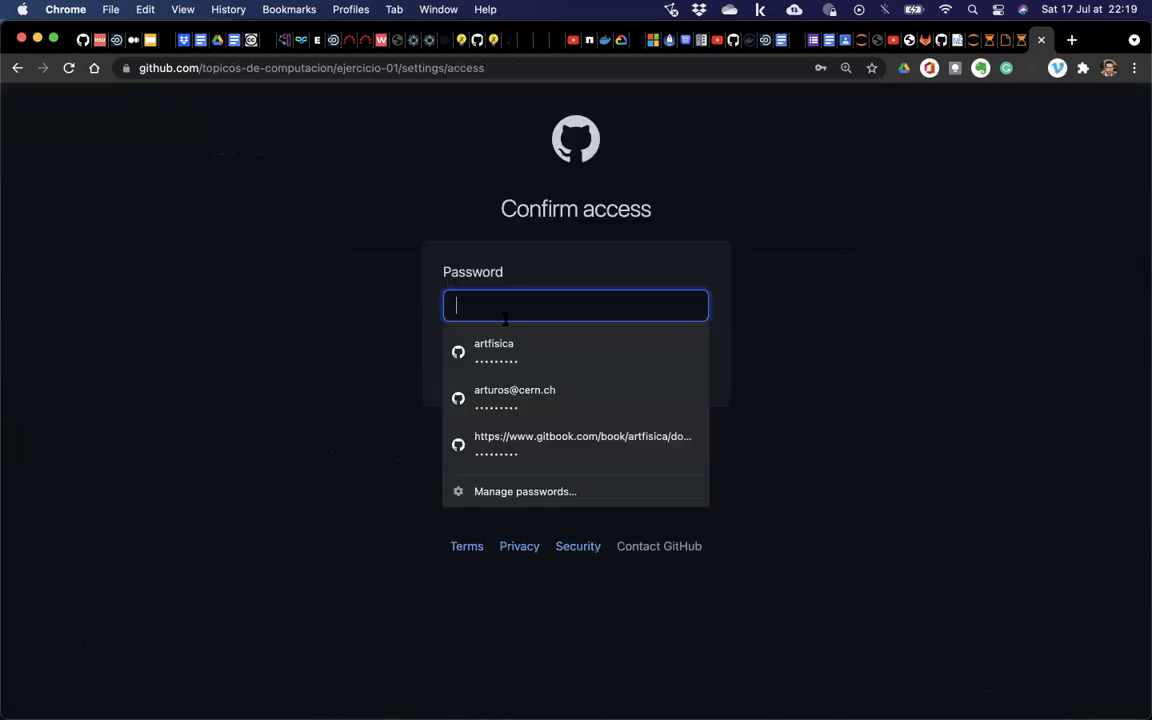
click(517, 345)
click(526, 370)
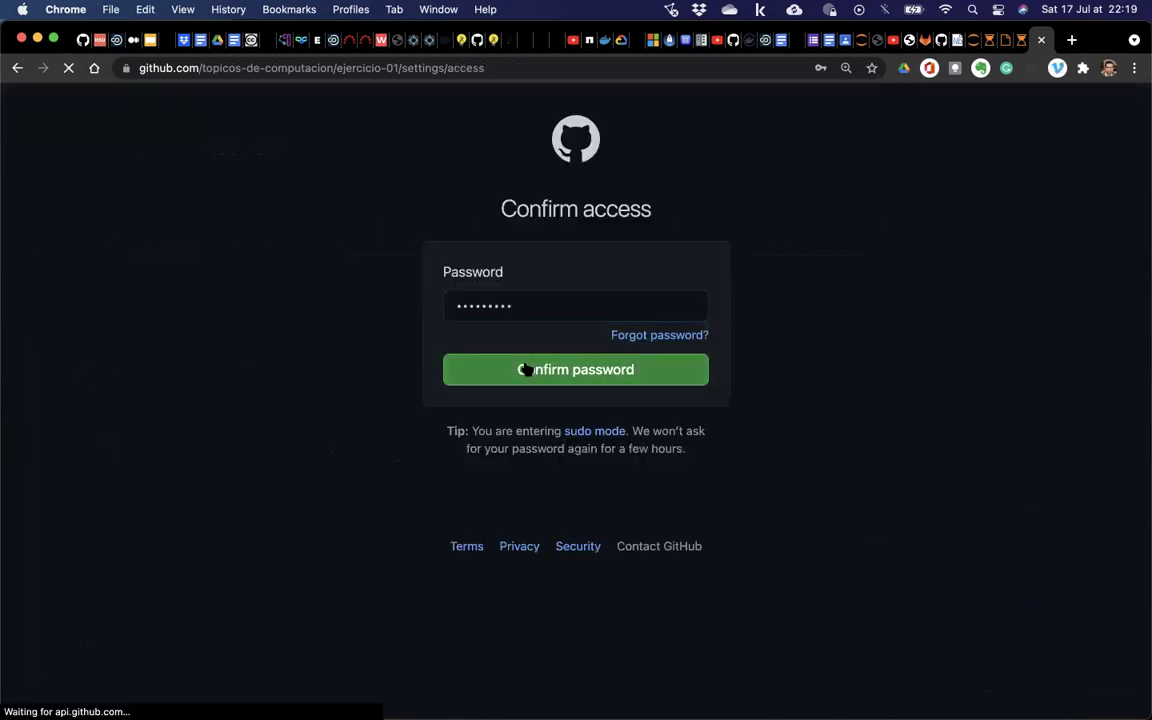
Look over the Security & analysis and Branches settings, then return to the code page.
scroll(416, 377, down, 5)
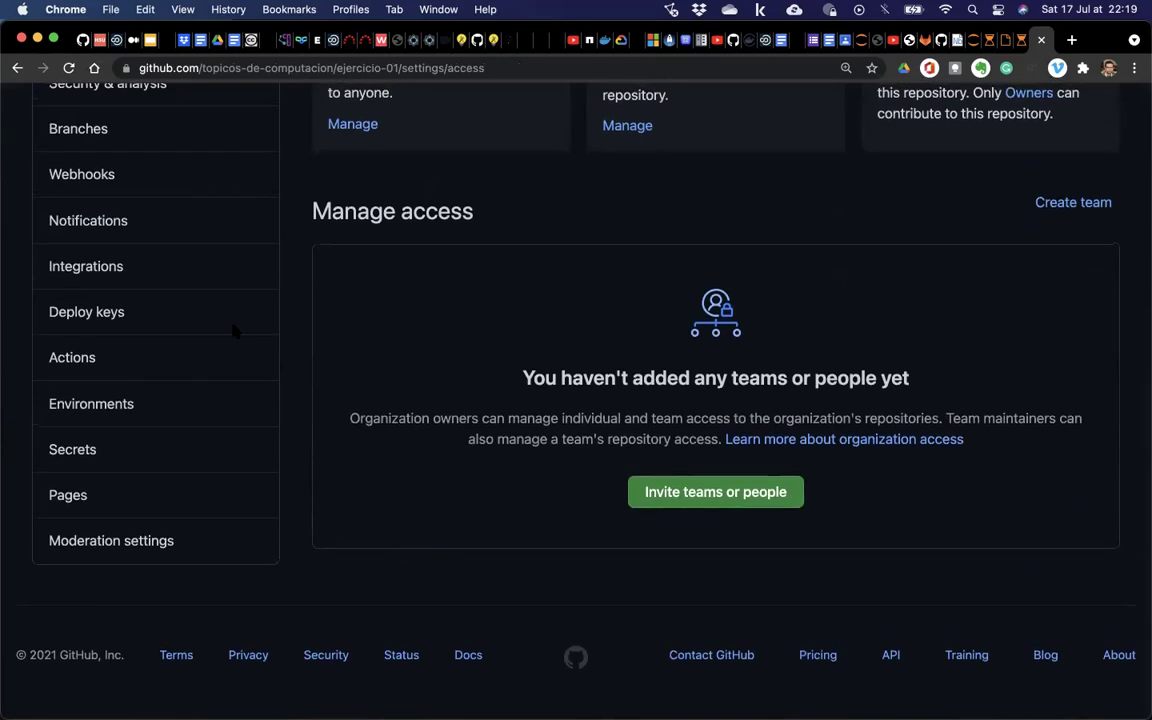
scroll(413, 377, up, 4)
click(86, 255)
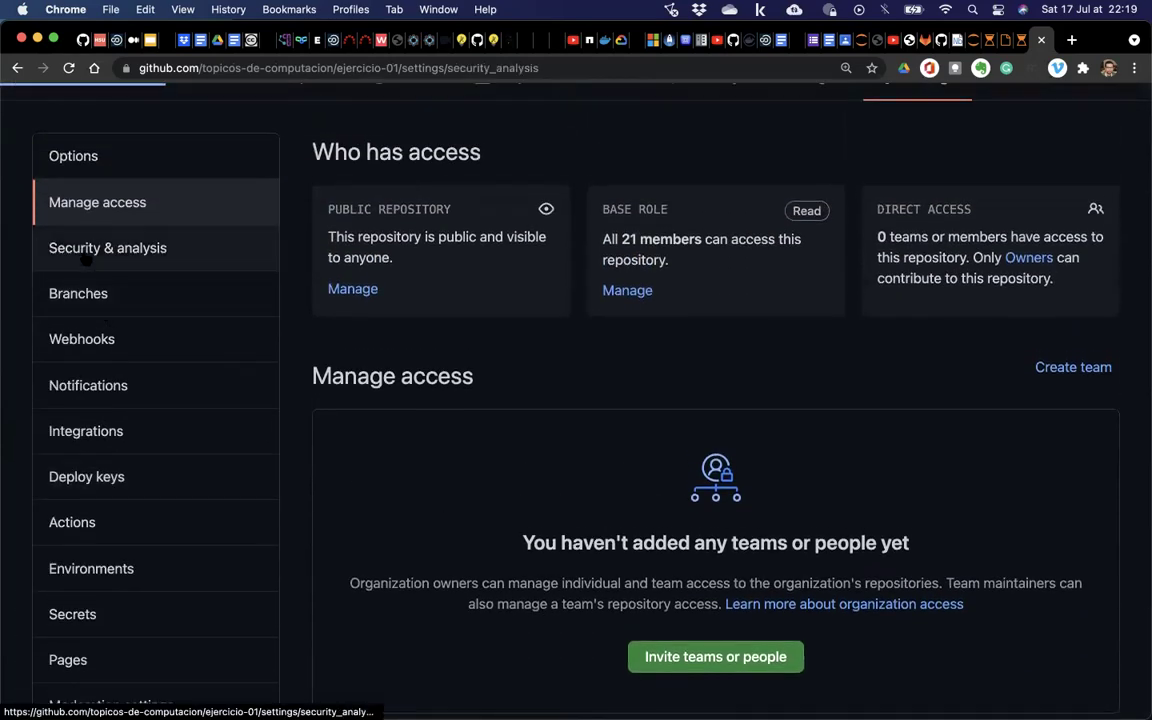
click(149, 447)
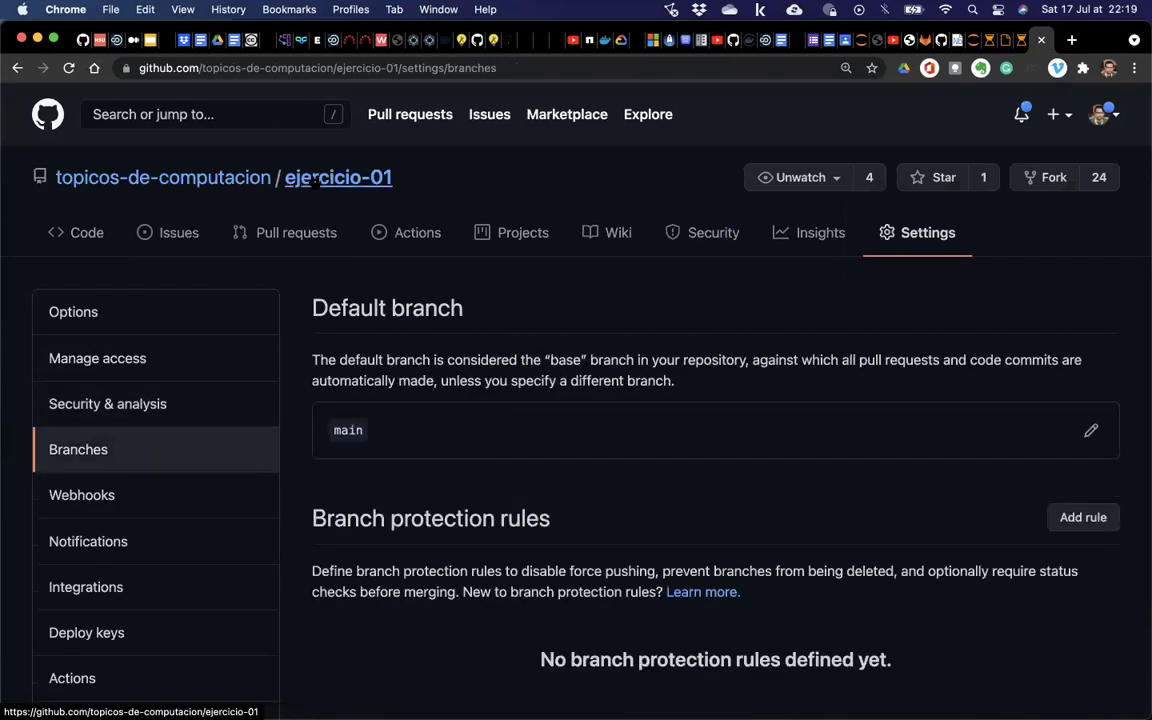
click(315, 180)
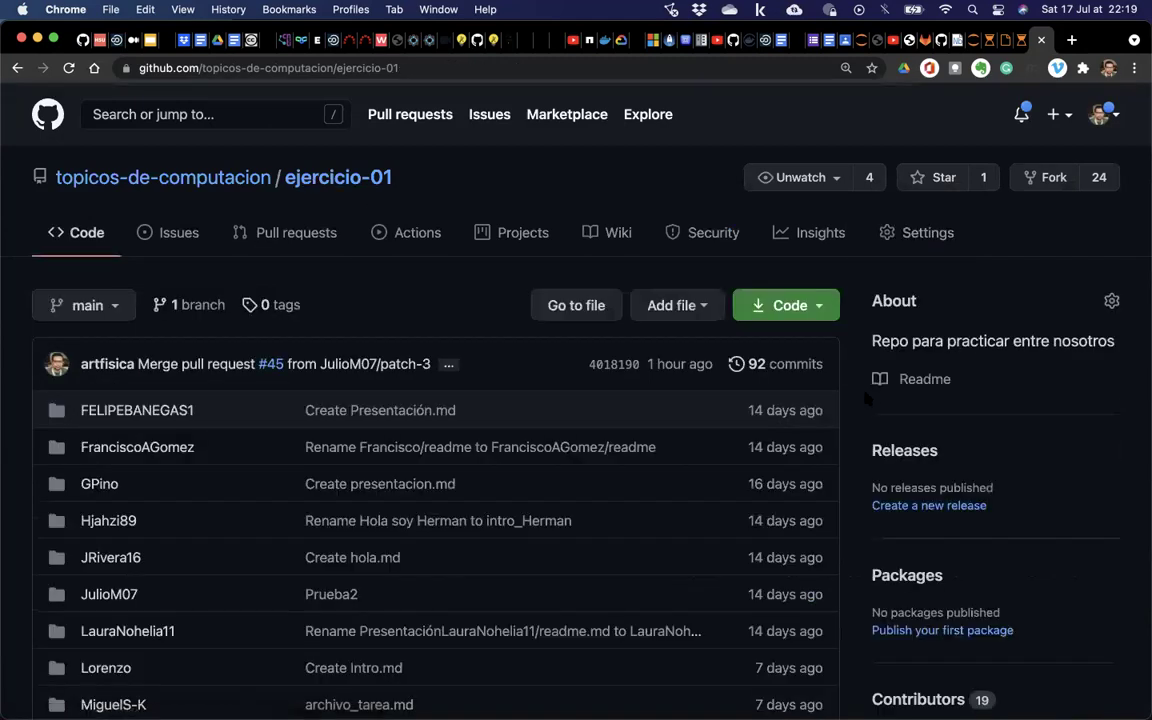
Open the topicos-de-computacion members list and scroll through the members.
click(240, 177)
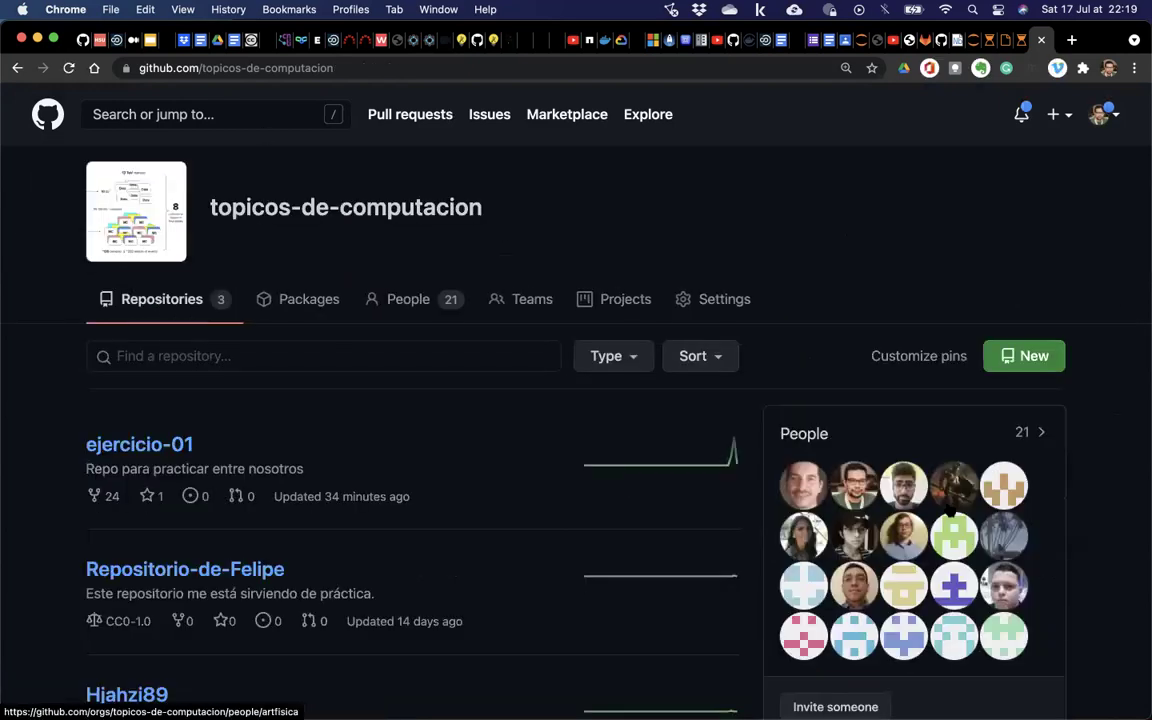
scroll(925, 458, down, 3)
click(808, 299)
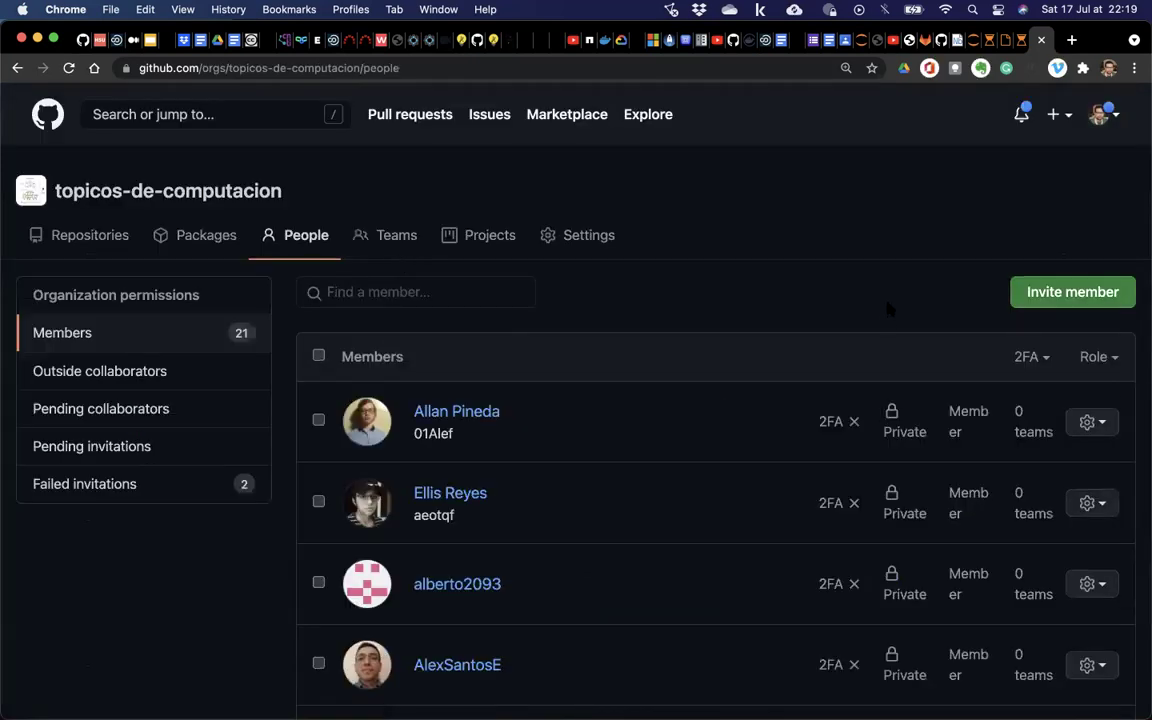
scroll(928, 447, down, 5)
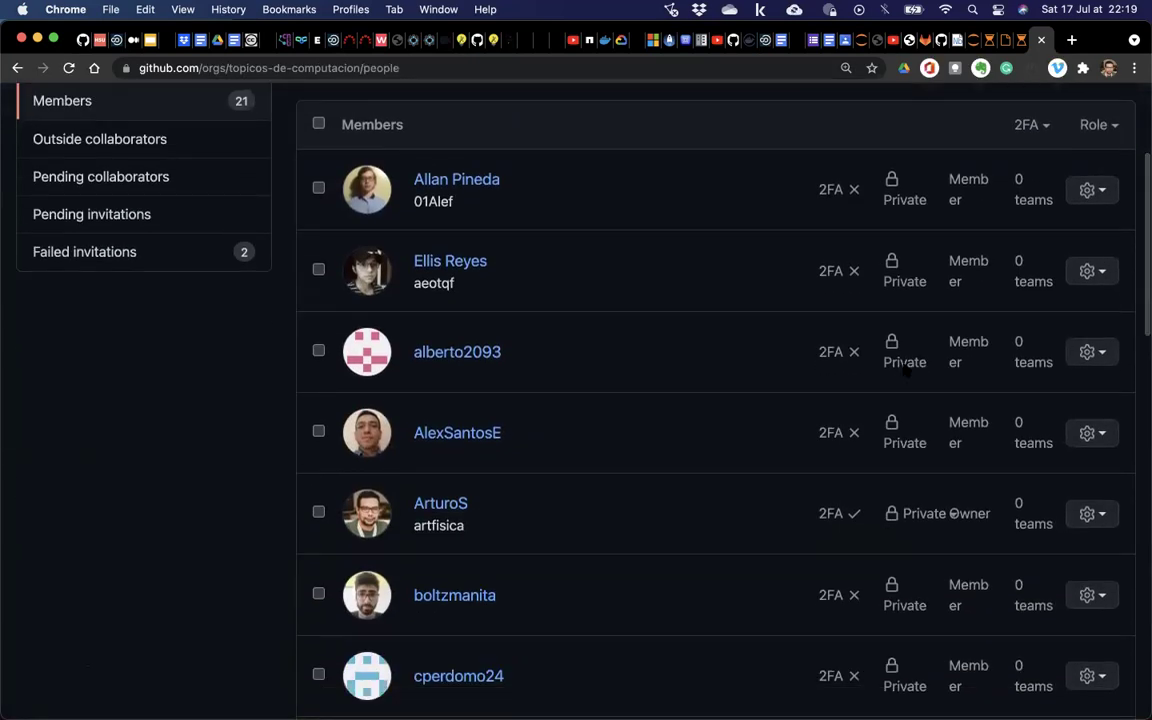
scroll(336, 232, up, 4)
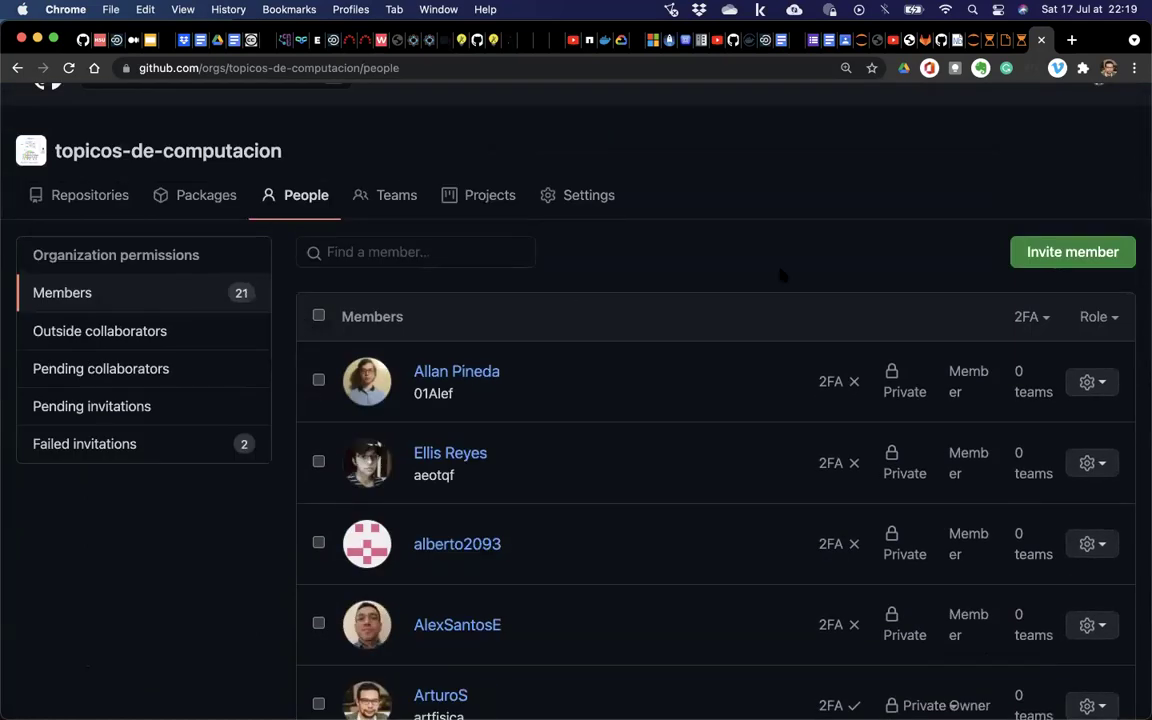
key(super+equal)
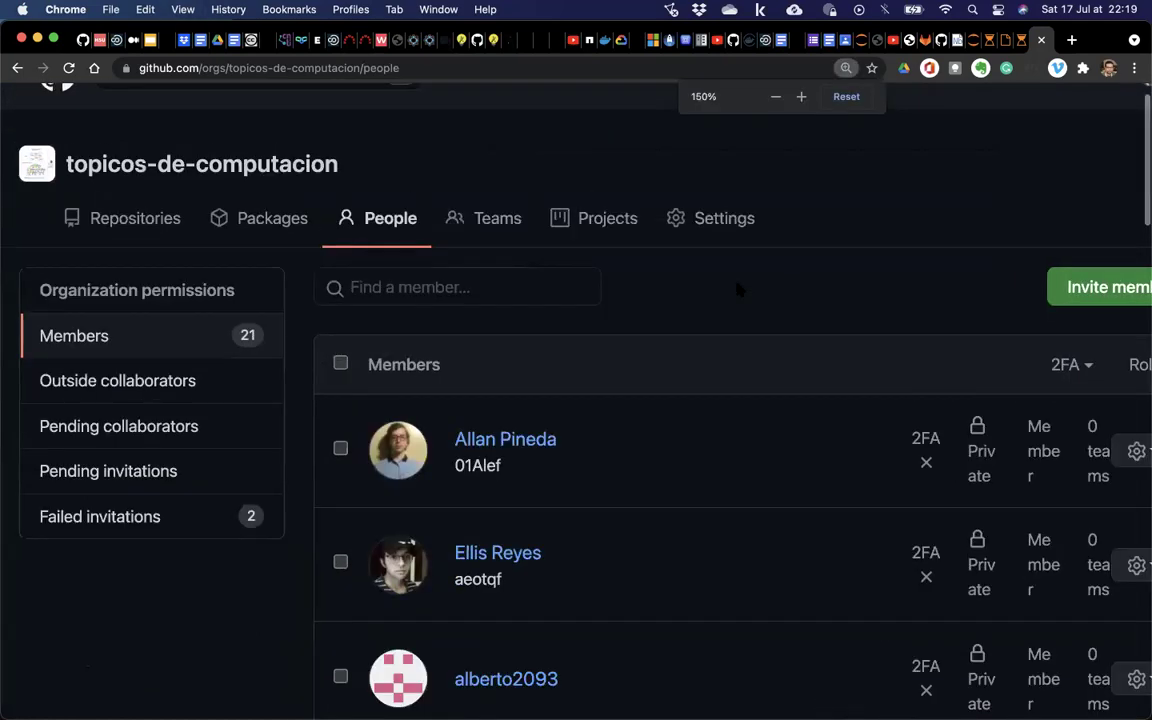
scroll(737, 289, down, 2)
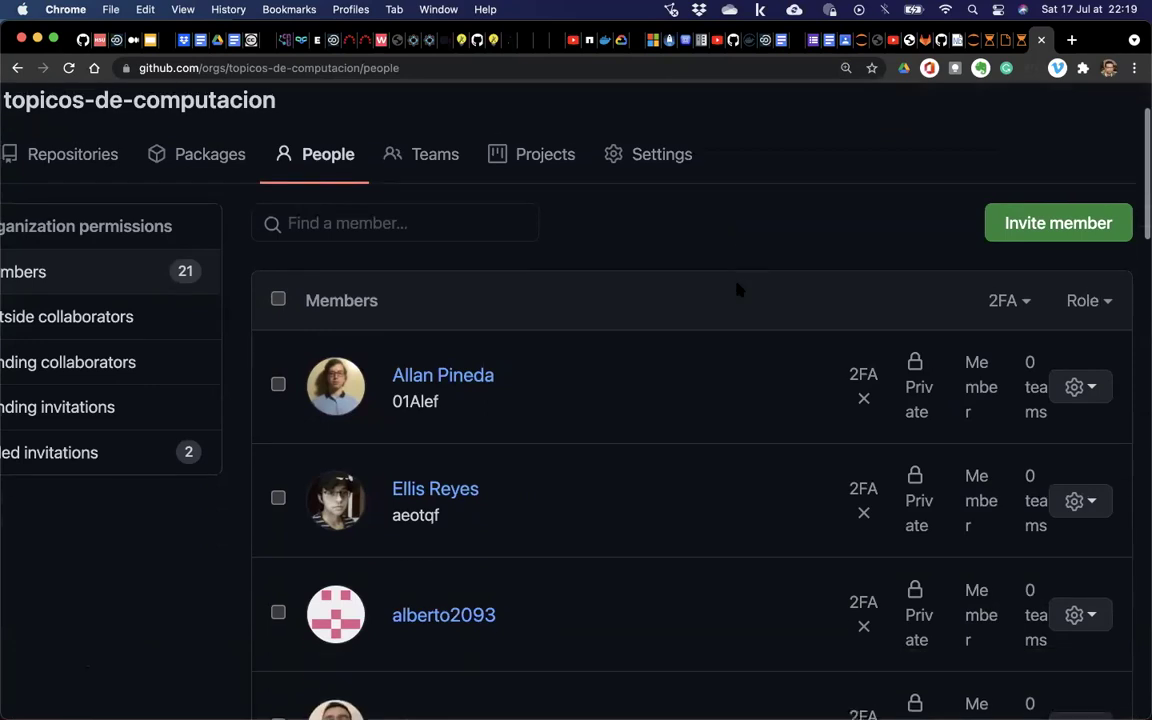
key(super+minus)
key(super+minus)
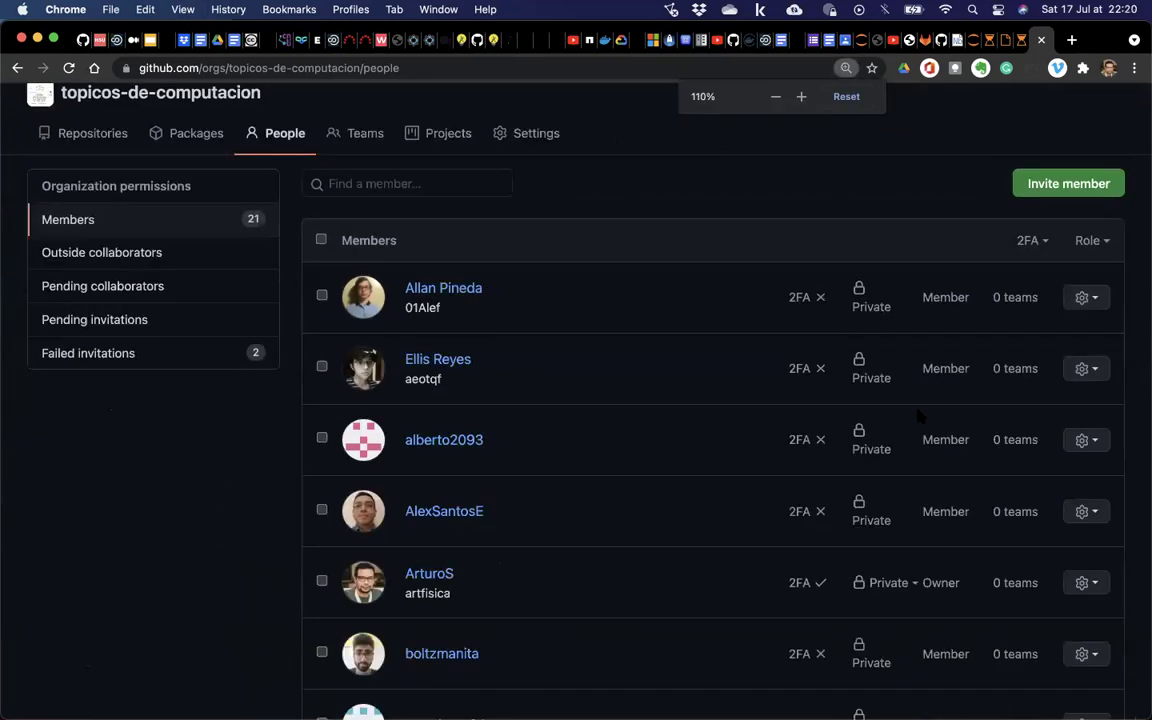
scroll(920, 342, down, 3)
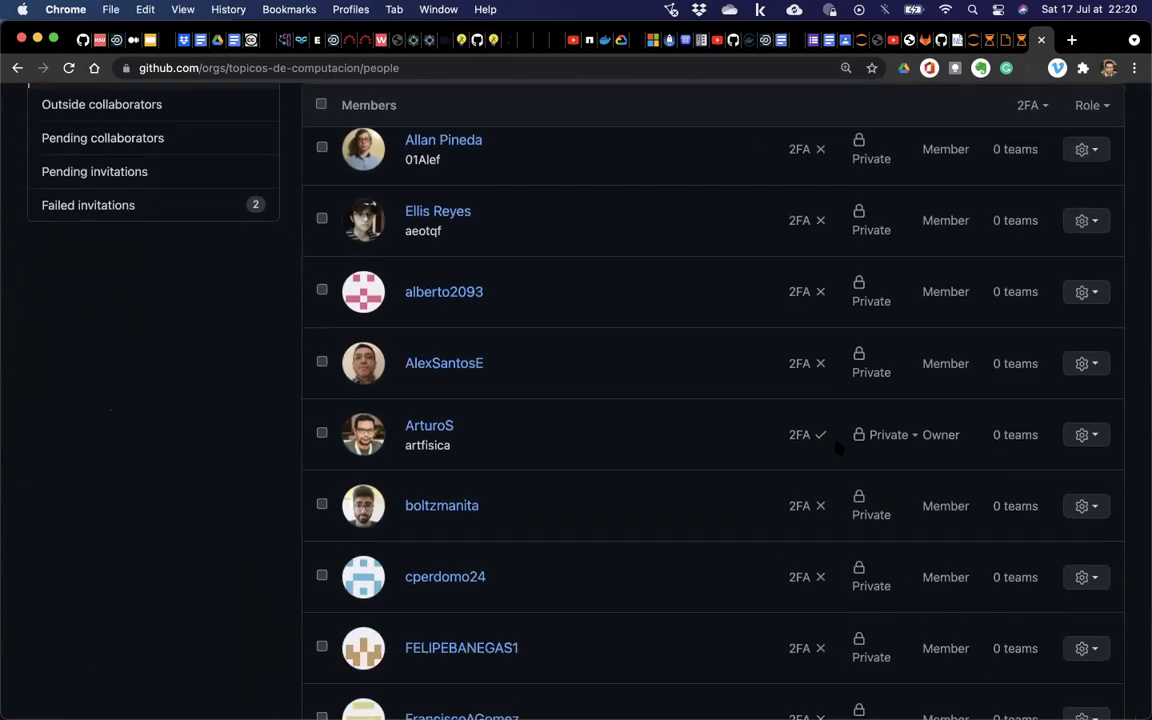
scroll(812, 420, down, 8)
scroll(836, 448, down, 4)
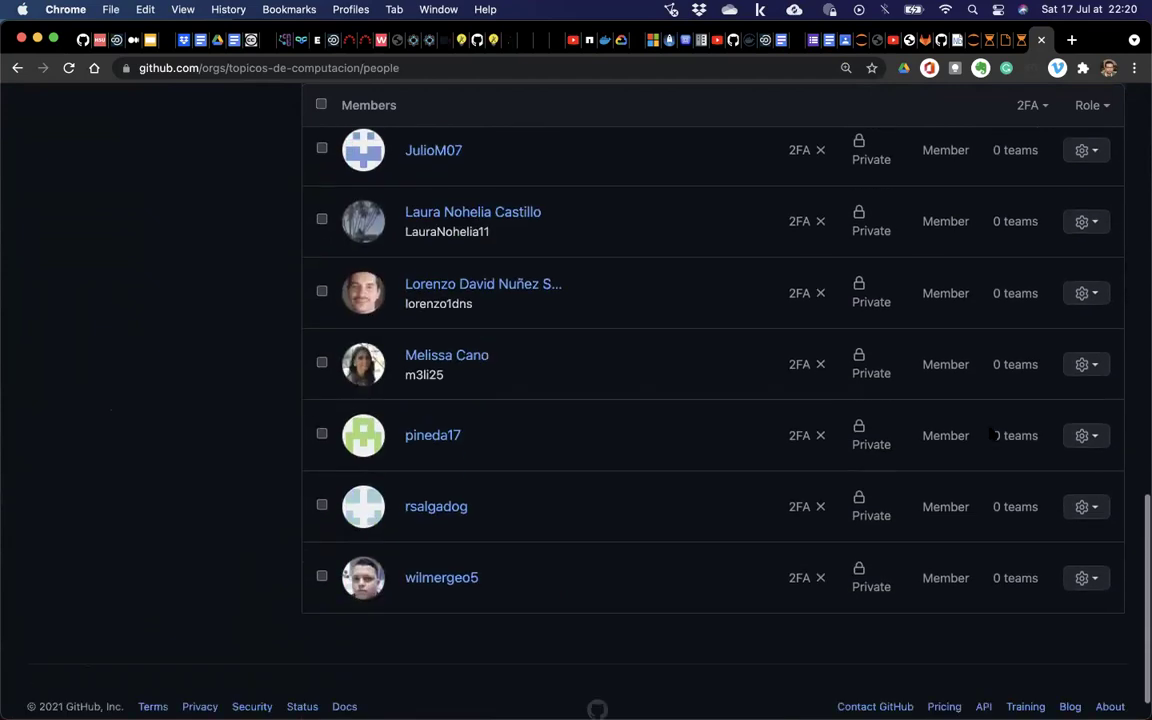
Open one member's Change role dialog and cancel without changing the role.
click(1086, 364)
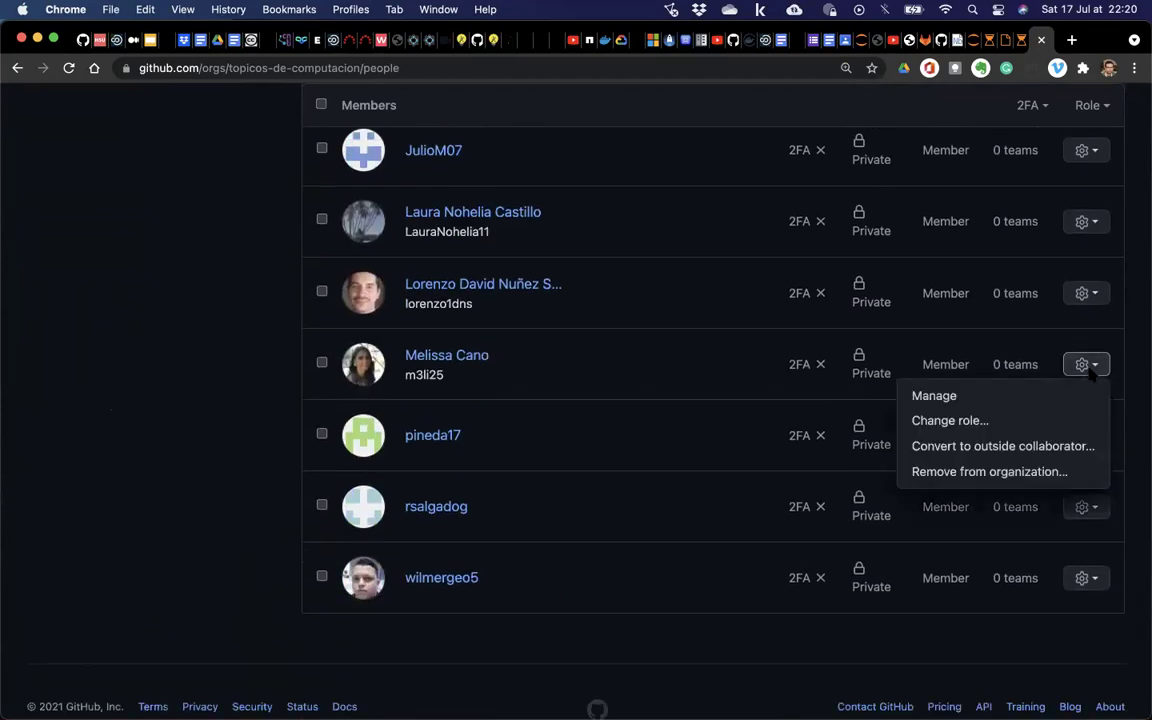
click(955, 420)
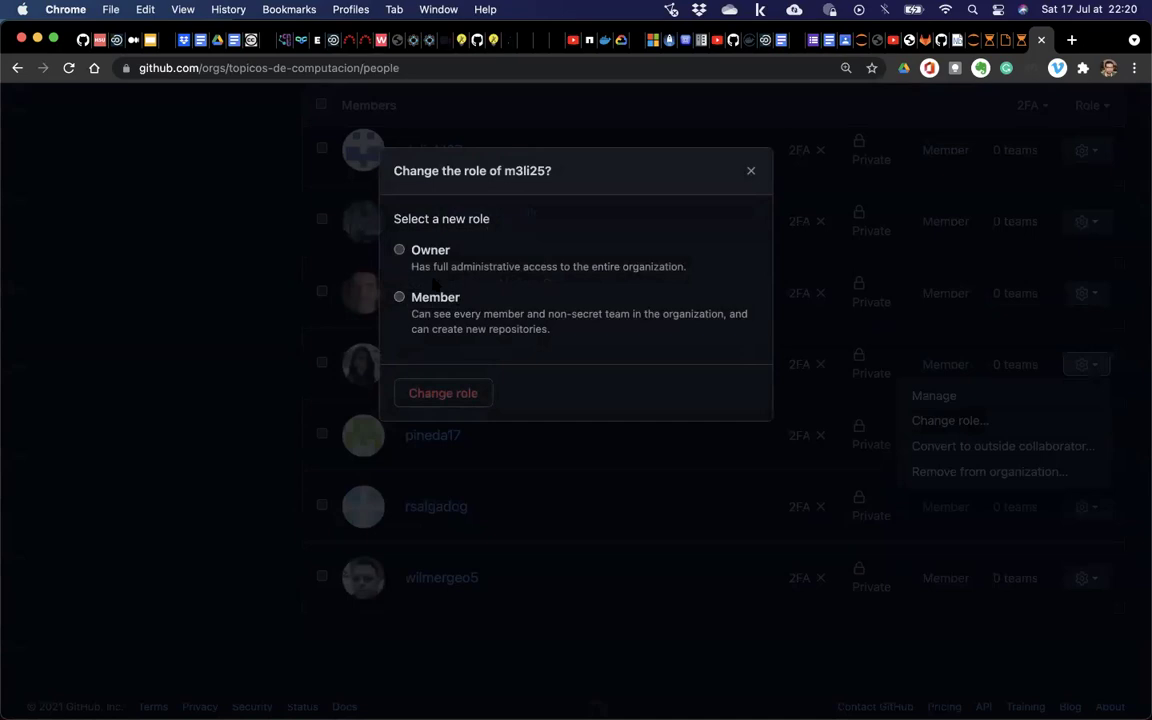
click(751, 173)
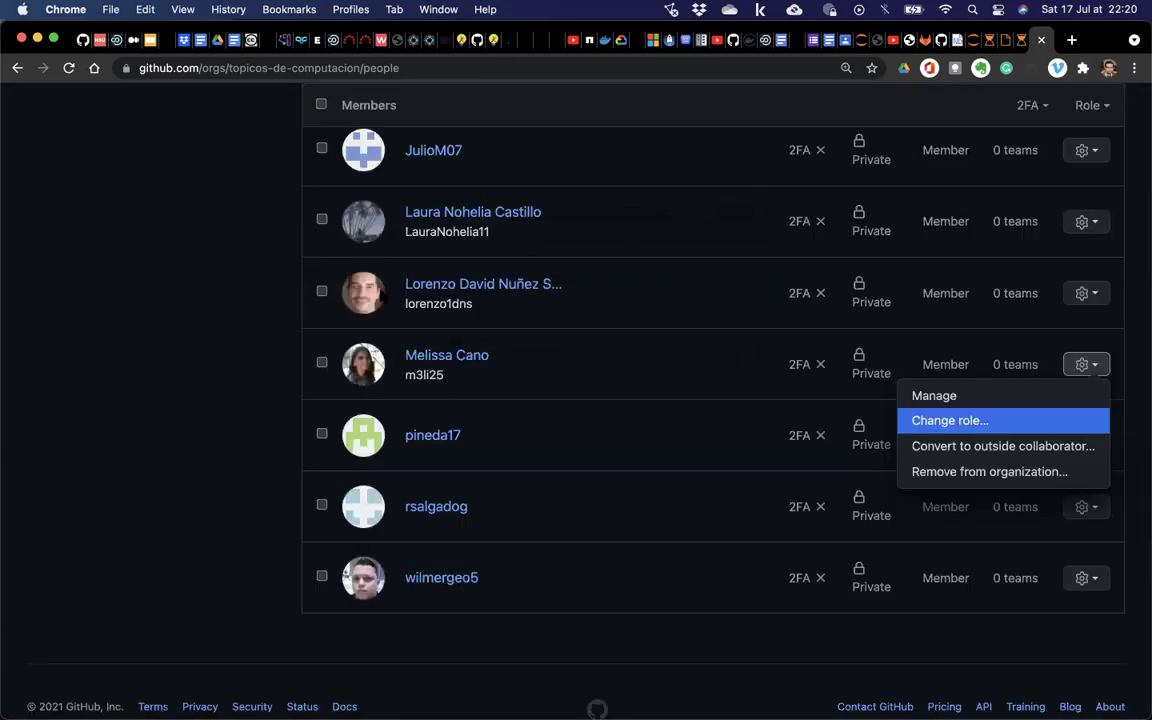
click(172, 327)
scroll(172, 327, up, 10)
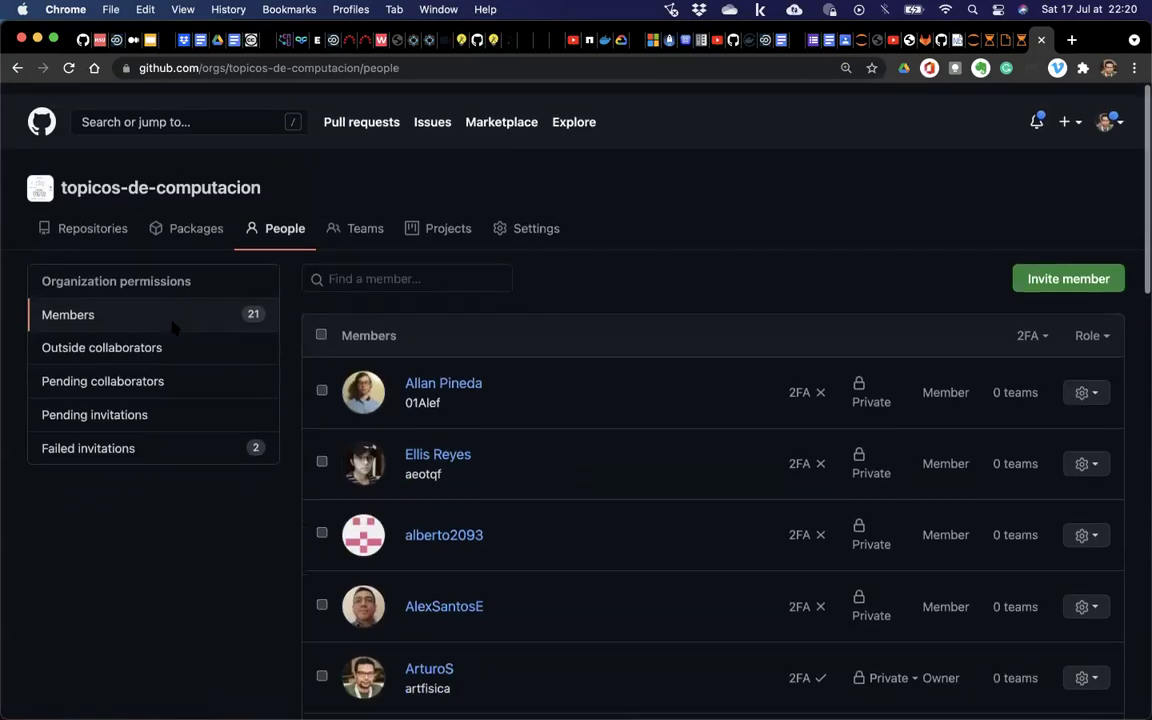
Check the two expired Failed invitations, return to Members, and switch to GitLab.
click(110, 437)
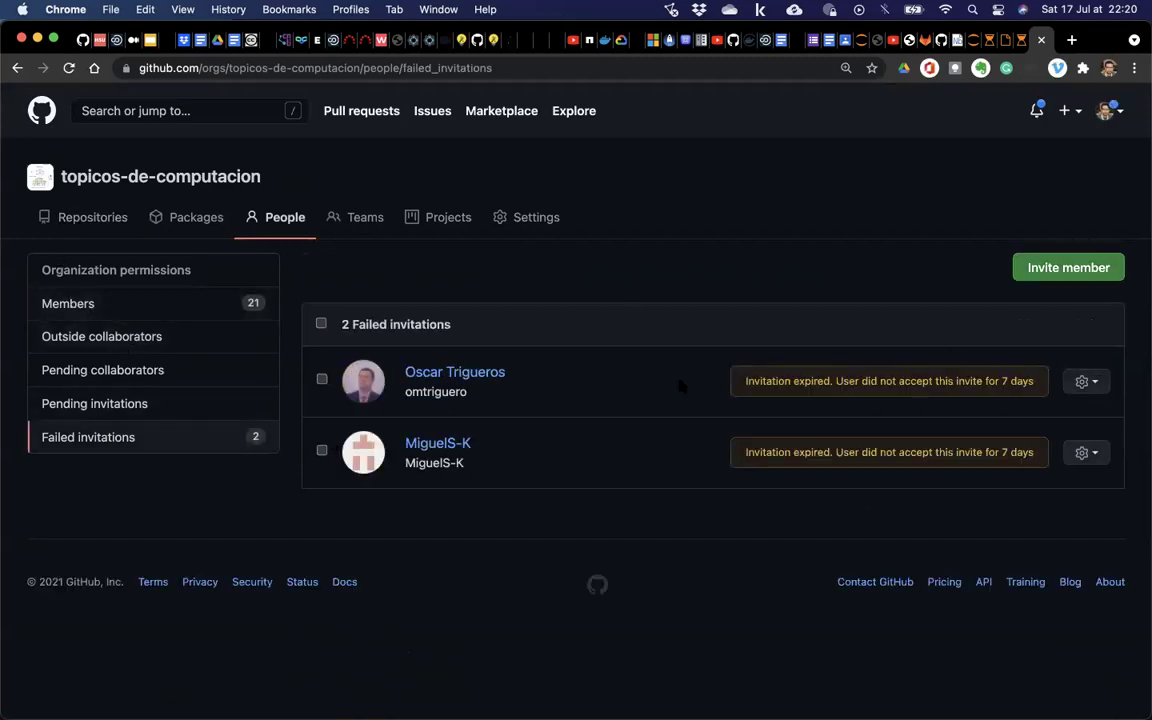
click(42, 306)
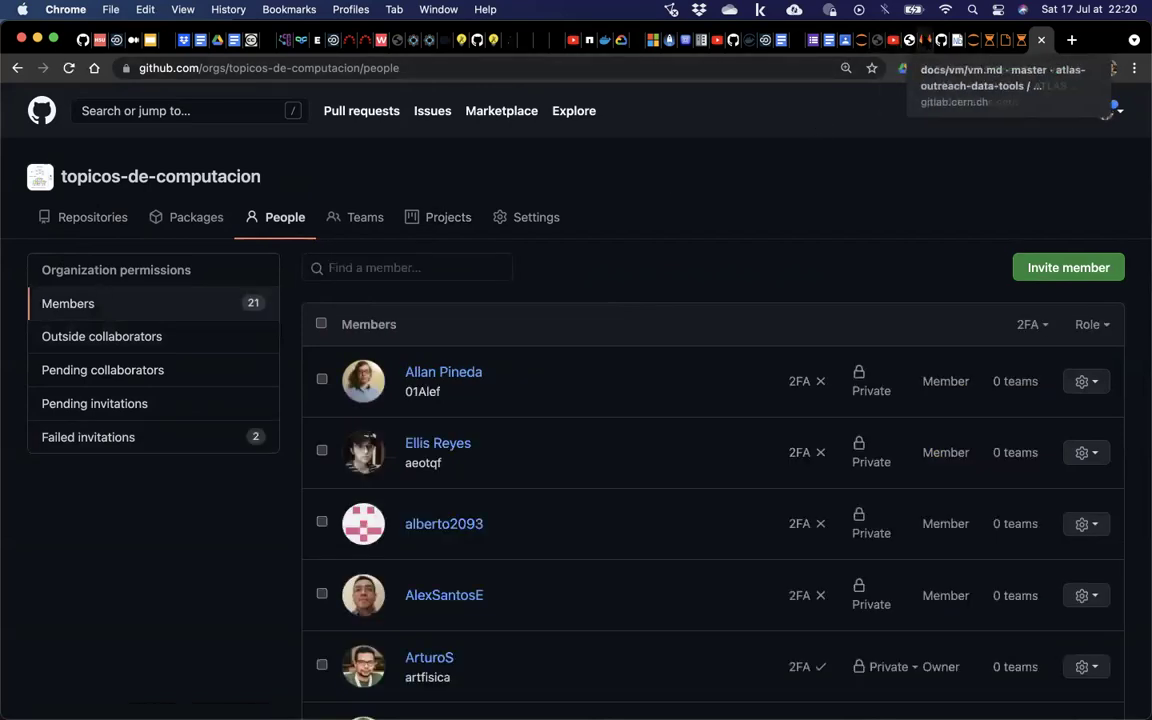
click(912, 40)
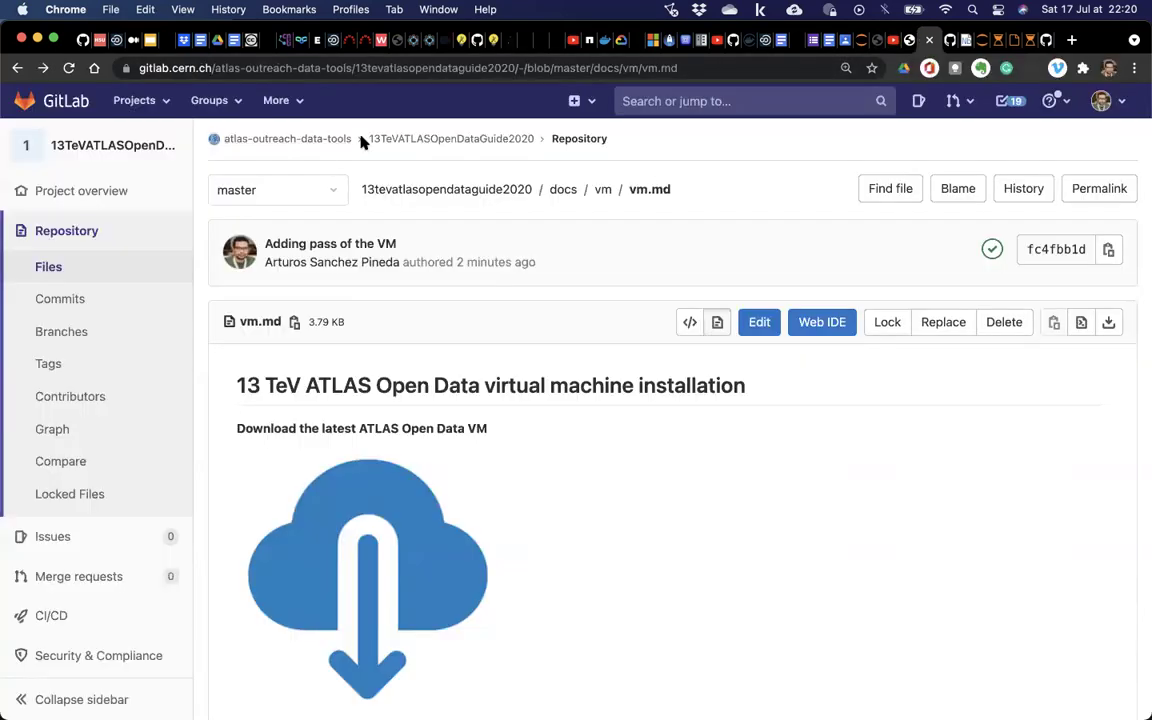
Open the 13TeVATLASOpenDataGuide2020 Members page and inspect a Maintainer's role dropdown without changing it.
click(413, 140)
mouse_move(70, 570)
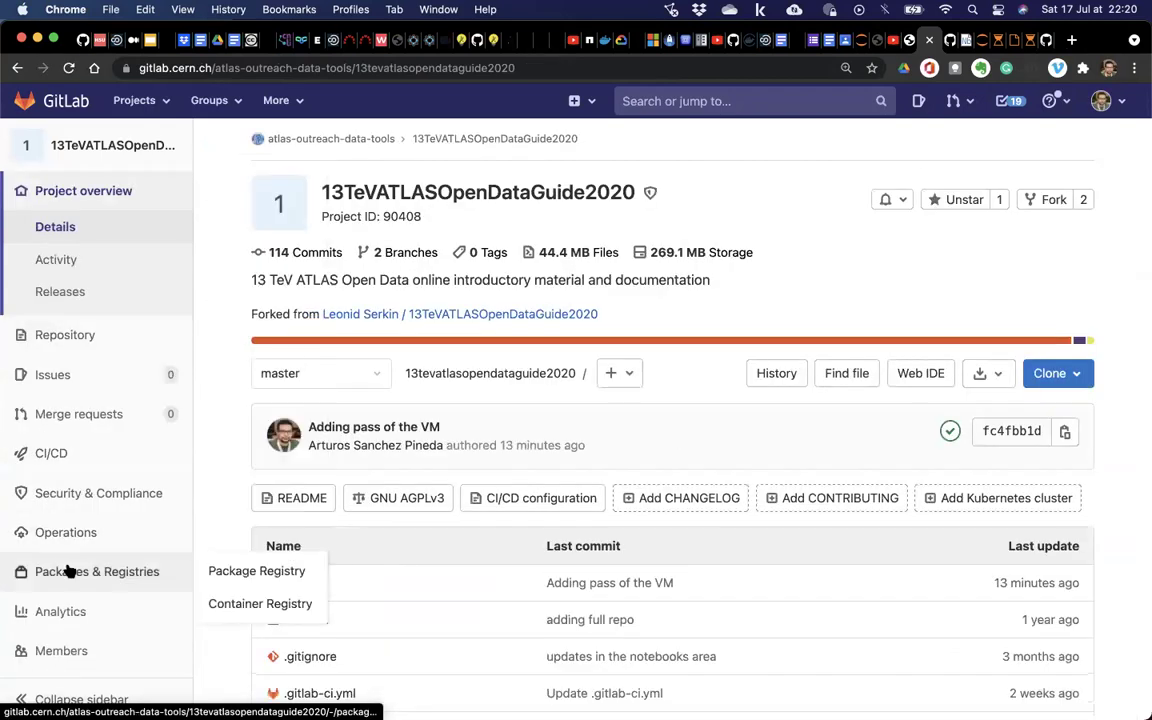
click(73, 651)
scroll(292, 496, down, 5)
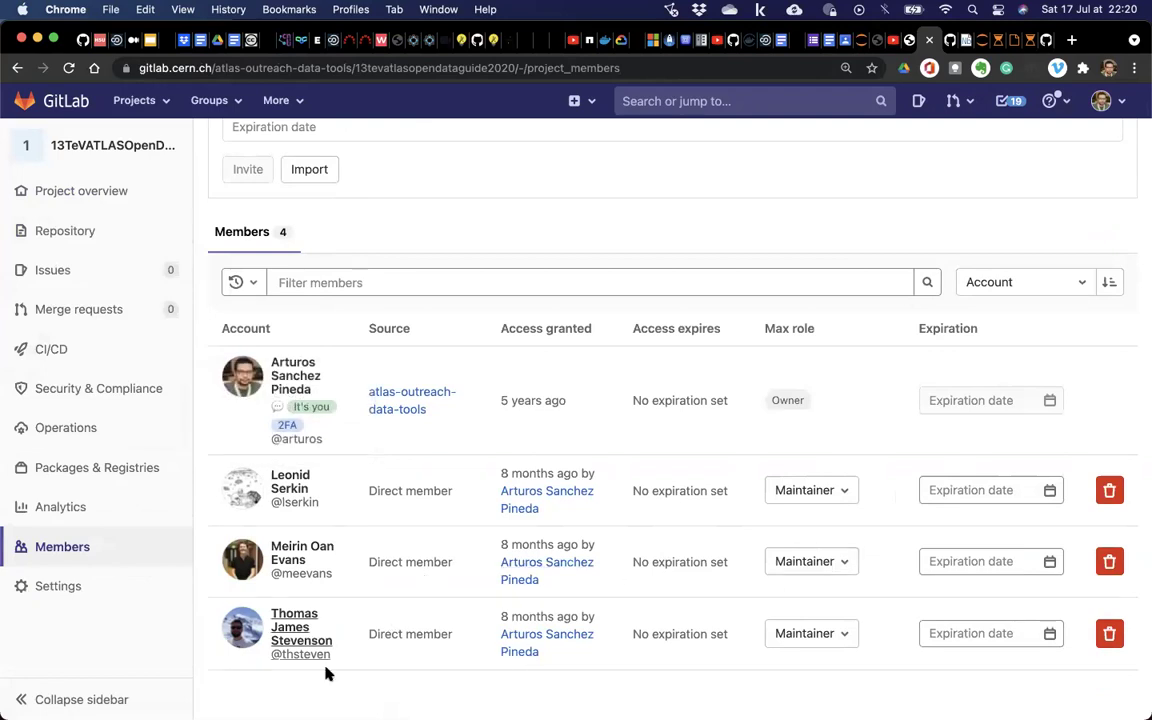
scroll(460, 680, down, 2)
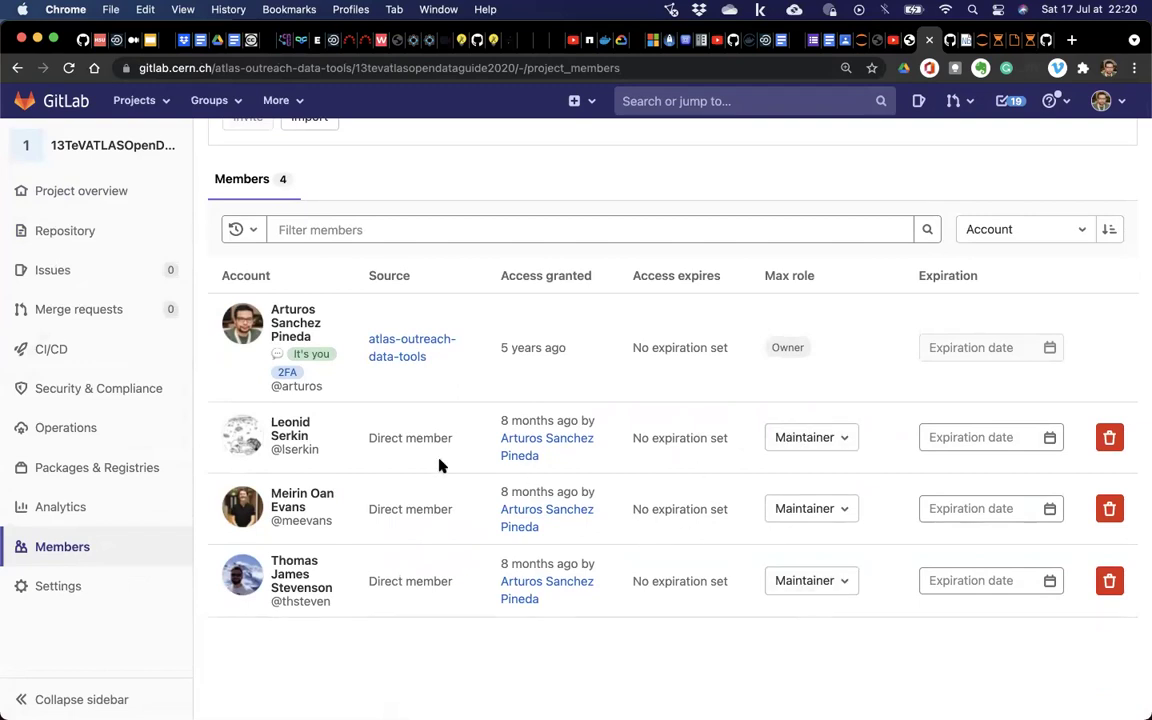
click(789, 436)
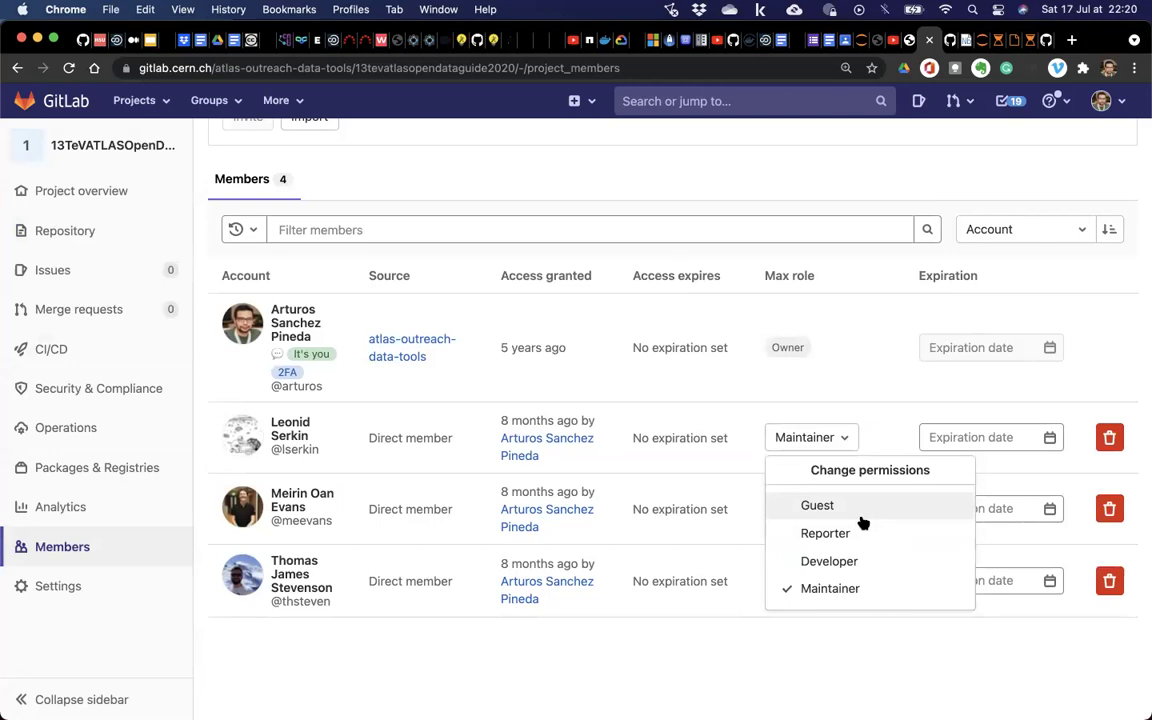
click(658, 664)
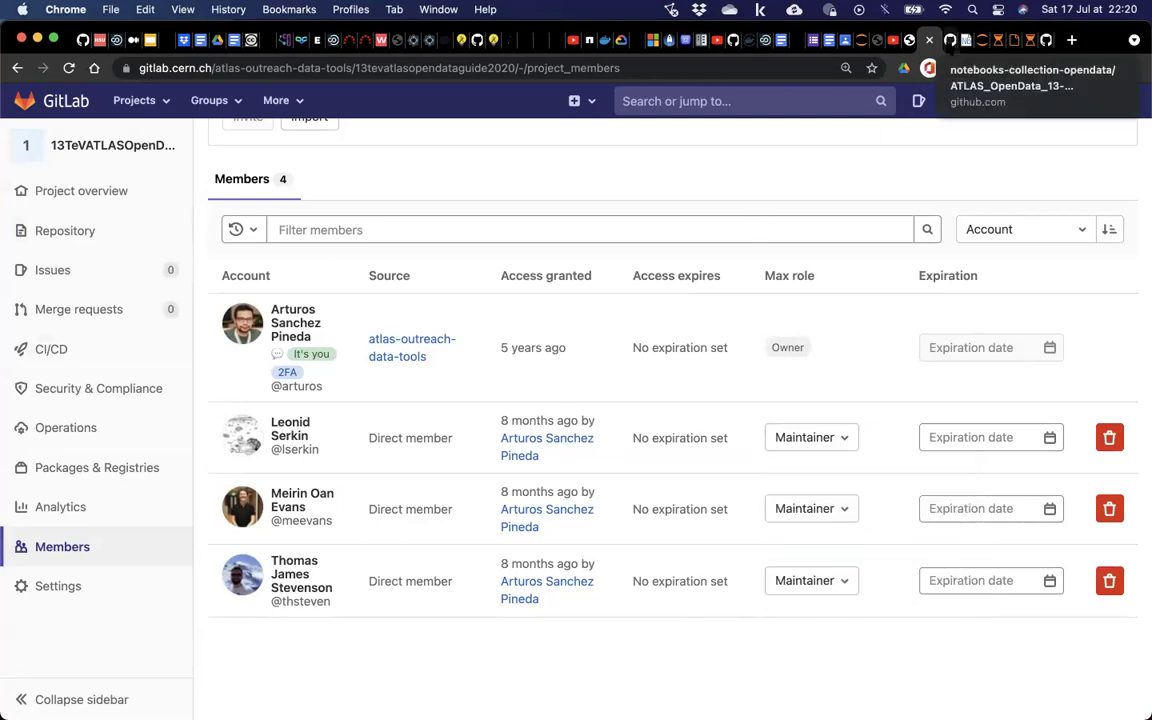
Compare with the GitHub tab, recheck the Maintainer role options, and scroll up to the invite form.
click(950, 40)
scroll(408, 376, down, 1)
scroll(408, 376, up, 1)
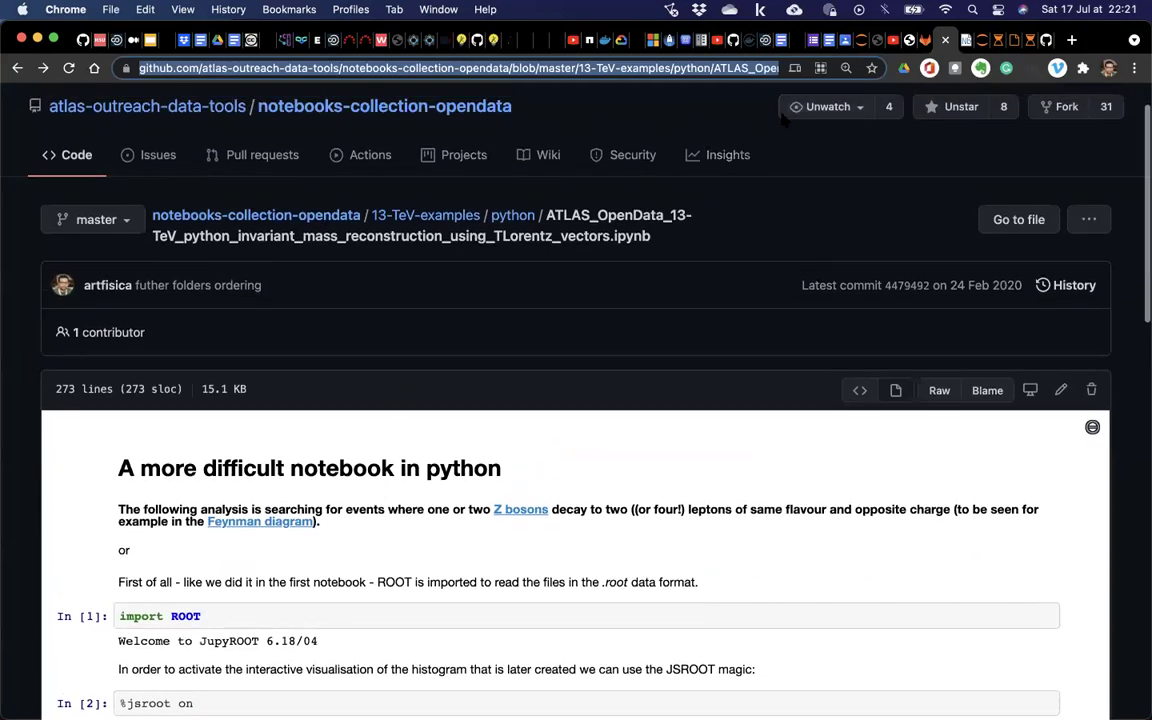
click(926, 40)
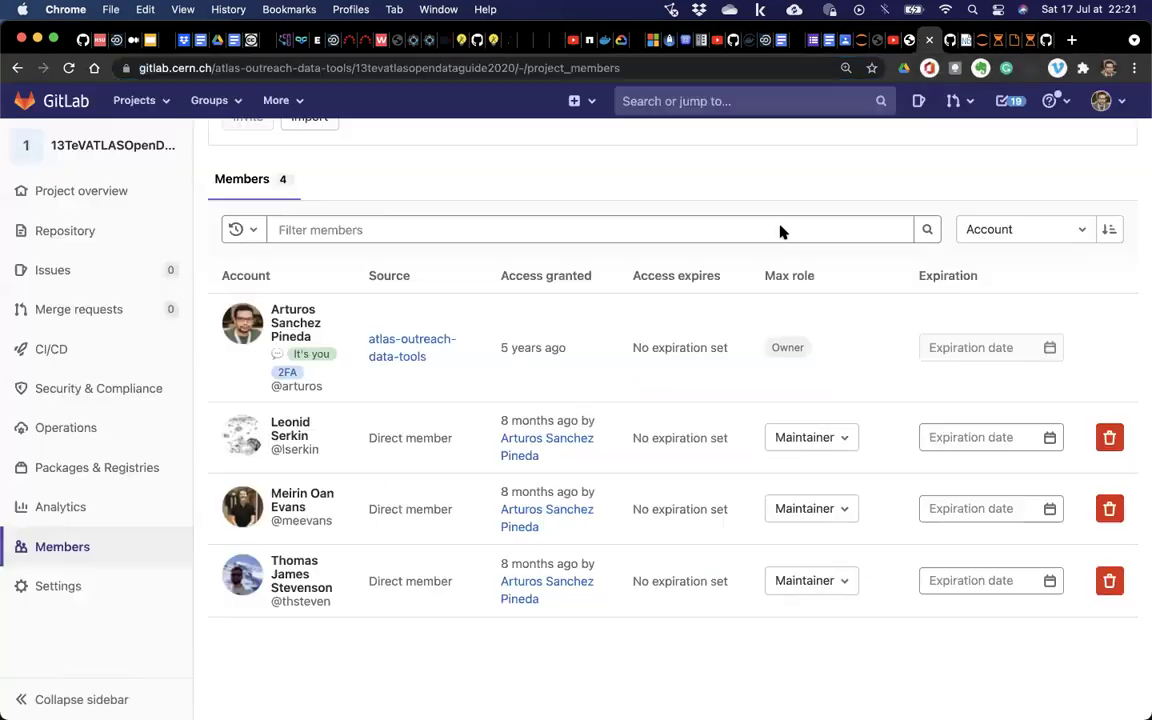
click(788, 438)
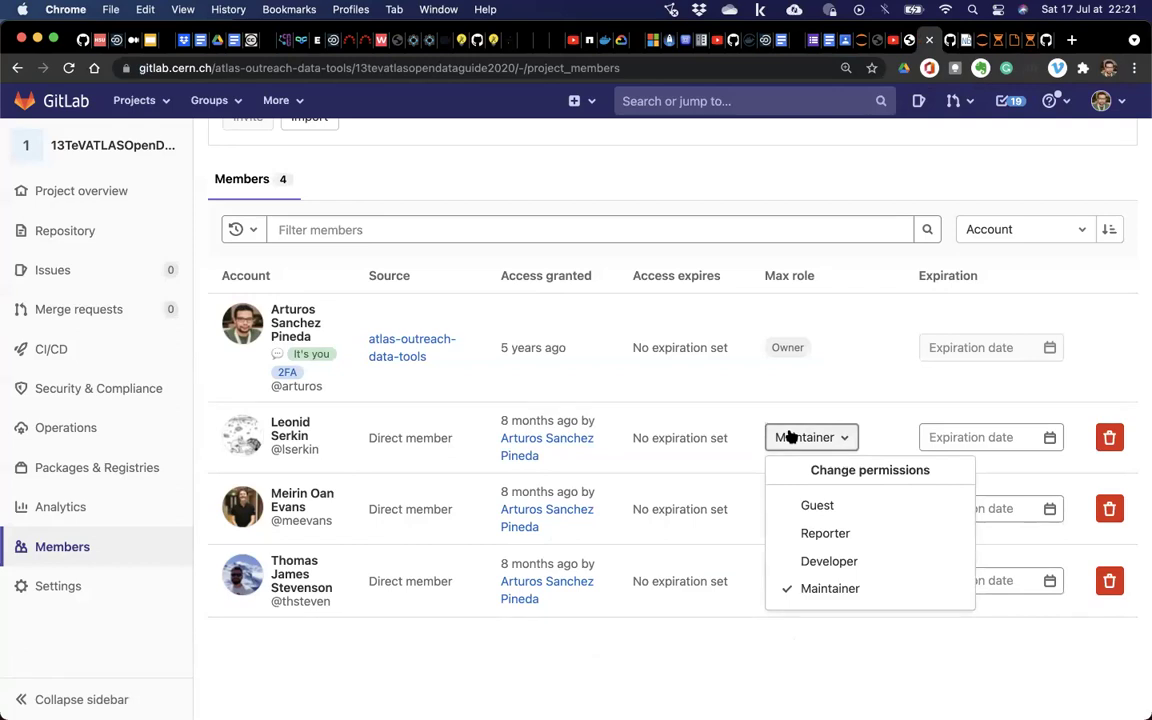
click(676, 675)
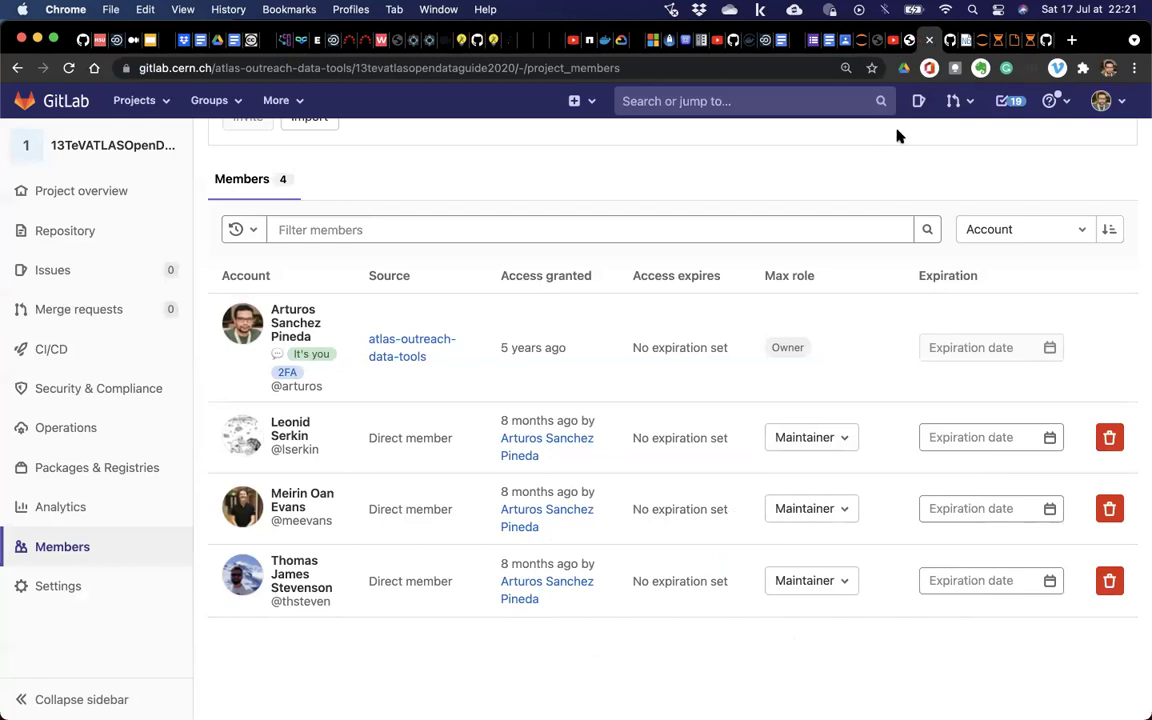
click(937, 40)
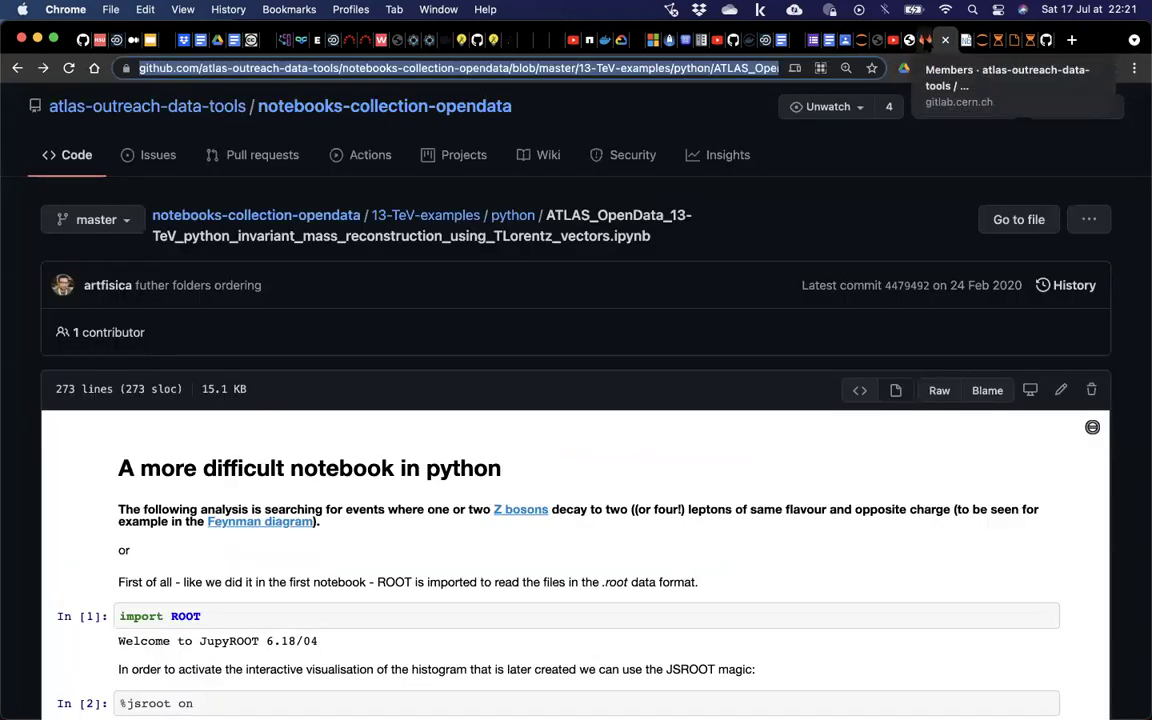
click(935, 40)
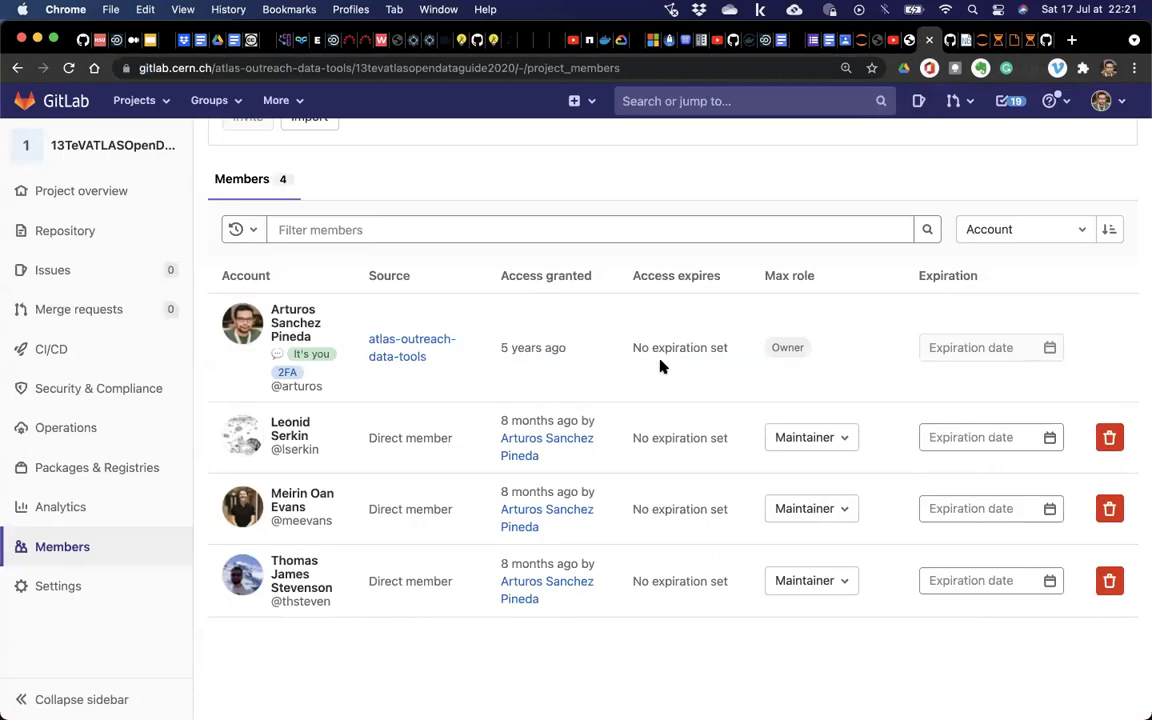
scroll(660, 367, up, 5)
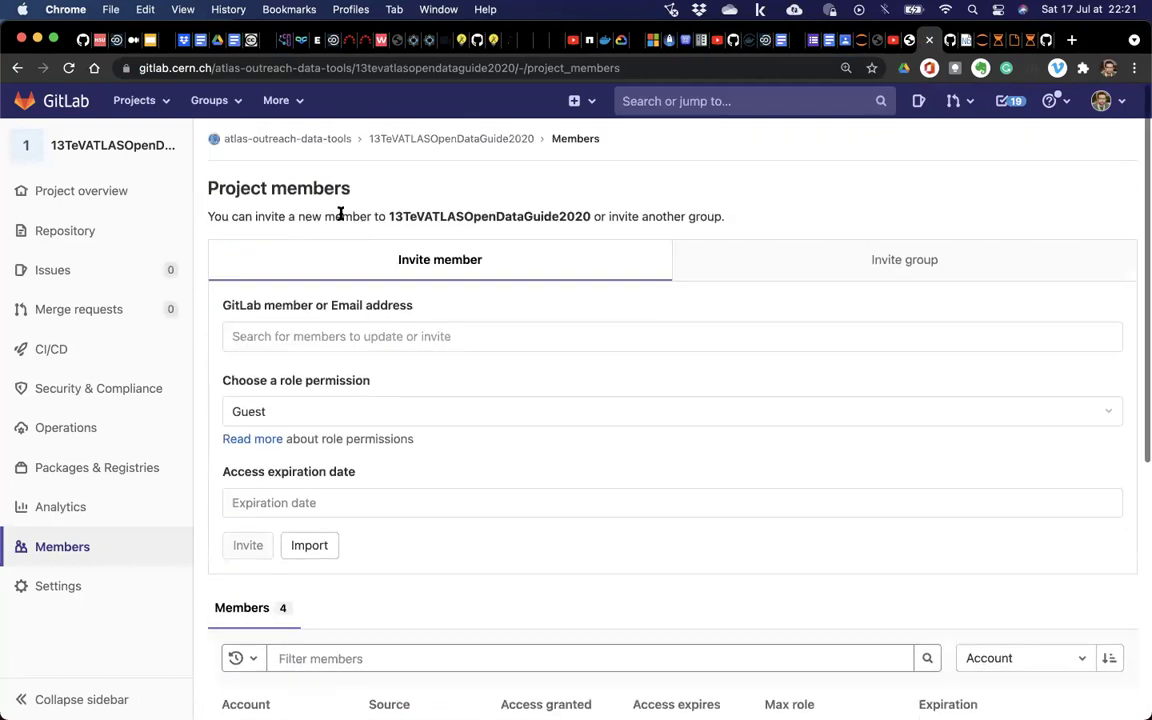
click(292, 142)
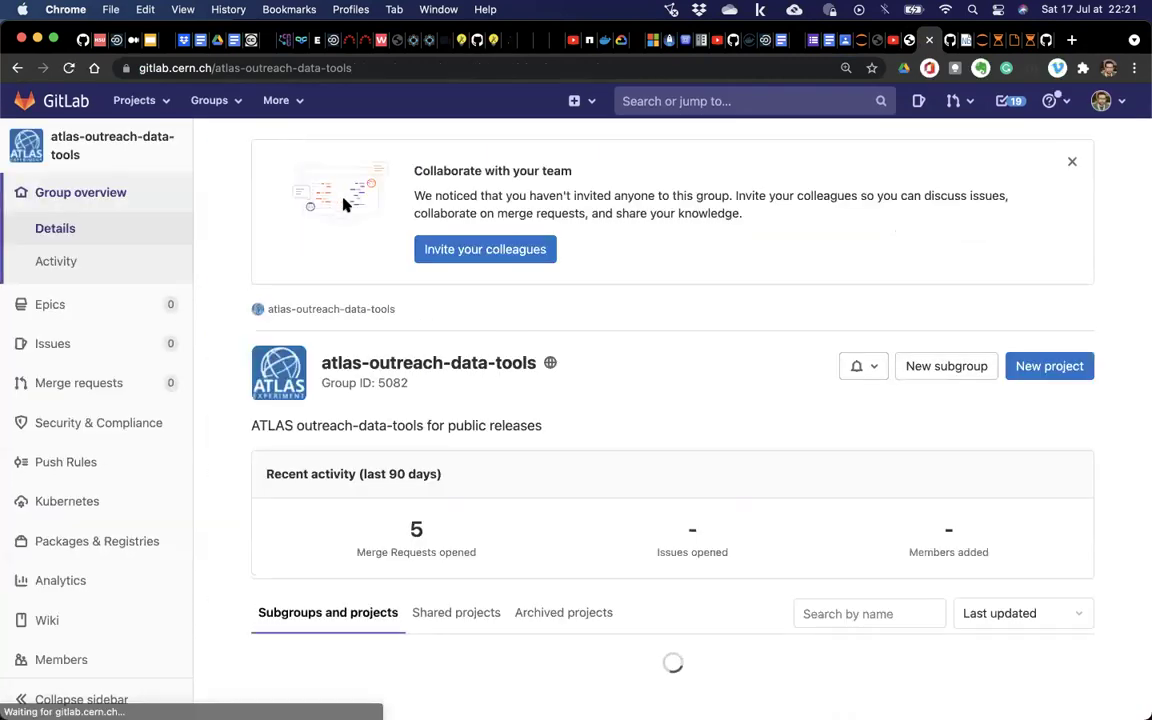
scroll(337, 457, down, 2)
scroll(751, 381, down, 1)
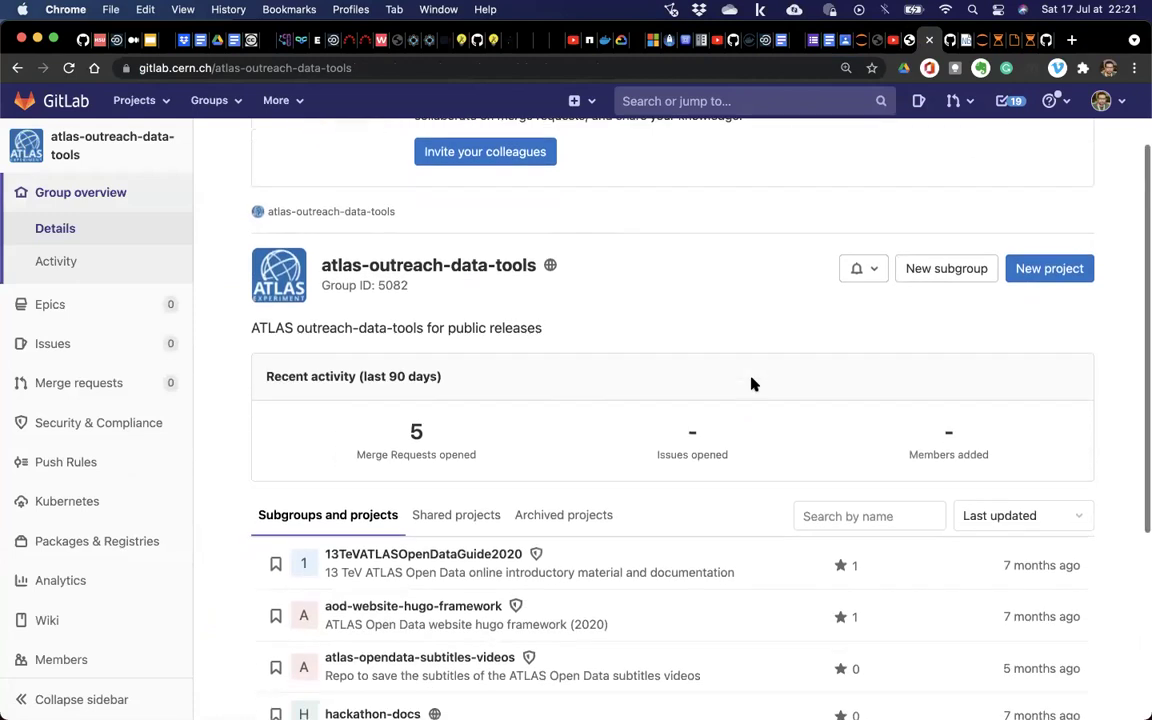
scroll(751, 381, up, 3)
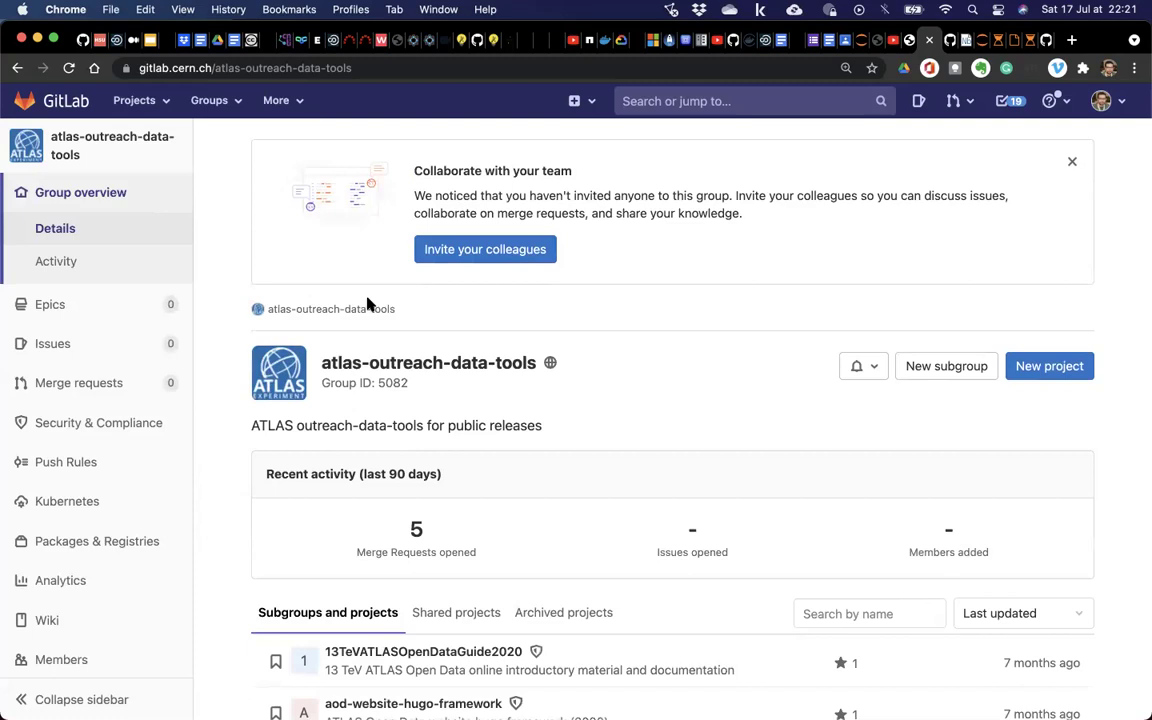
scroll(385, 302, down, 5)
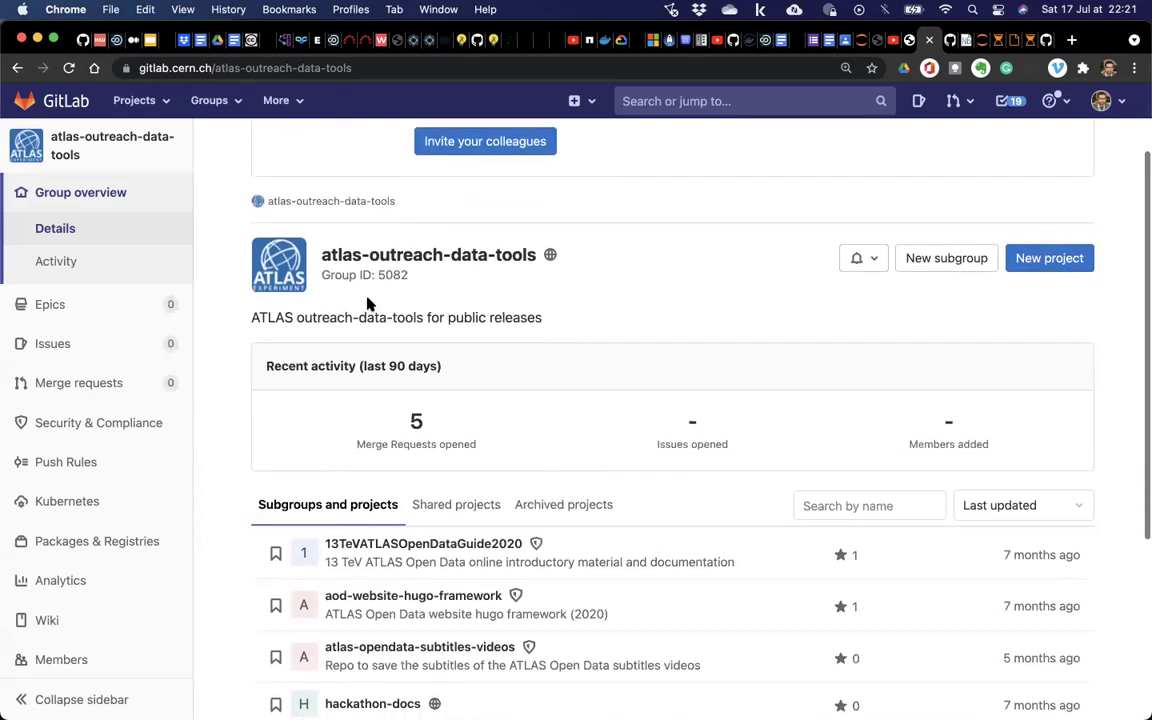
scroll(358, 598, down, 2)
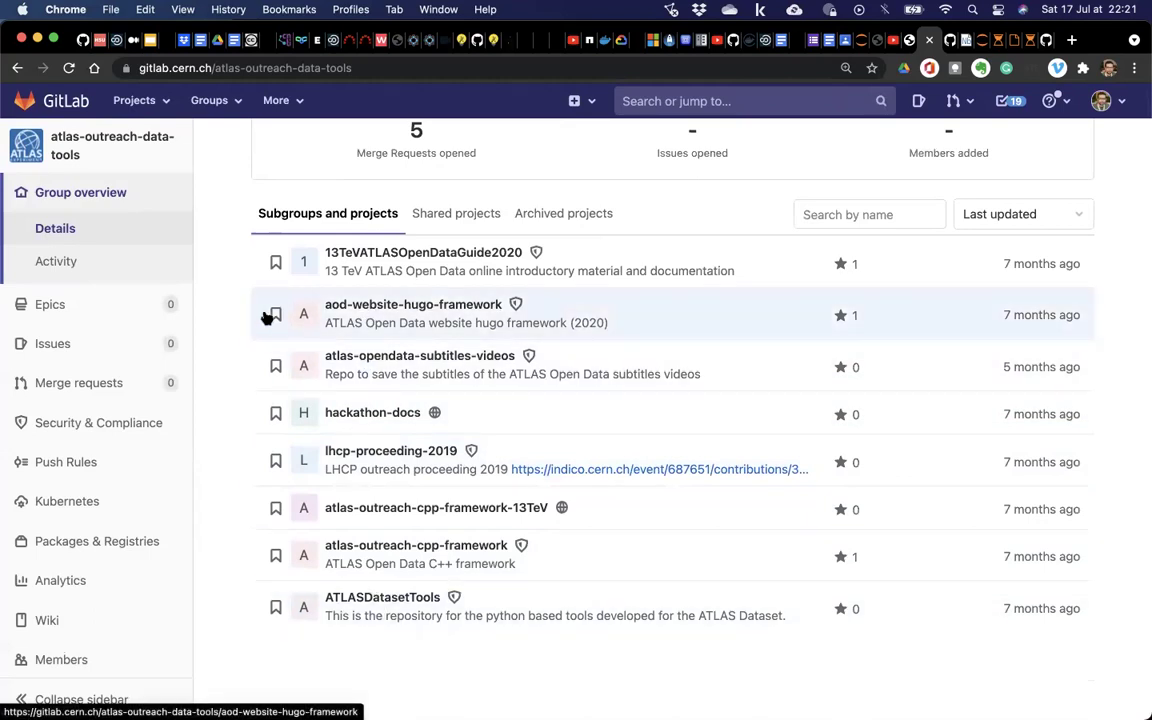
key(super+plus)
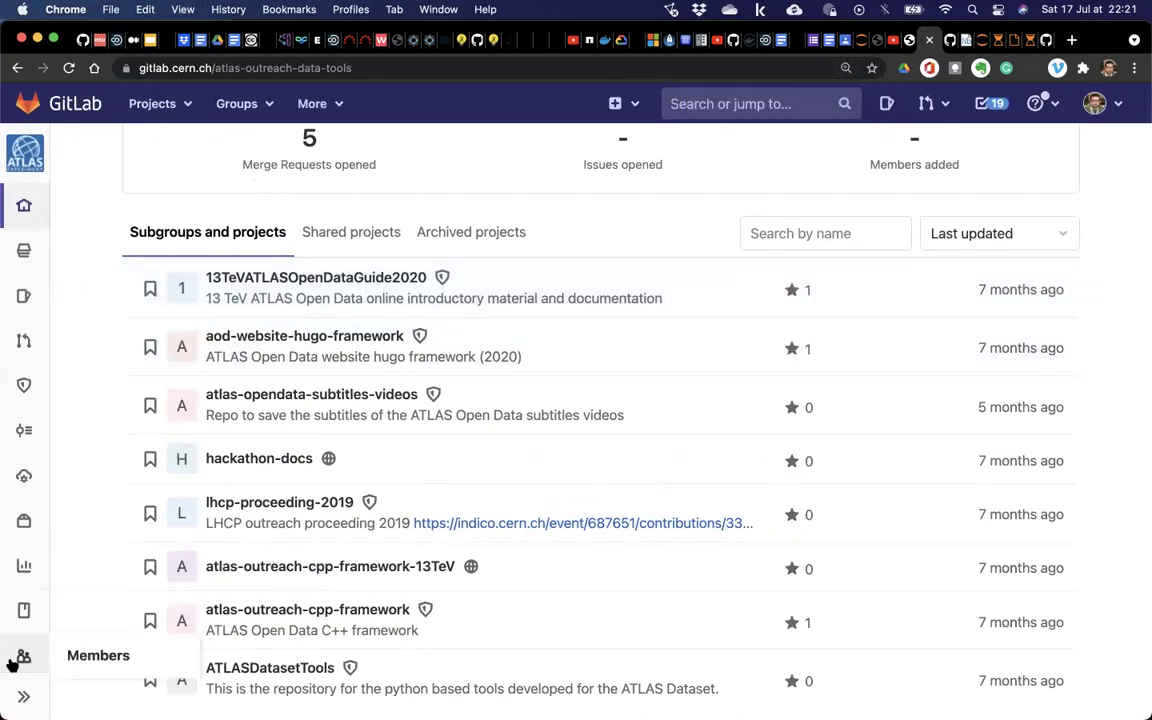
click(78, 662)
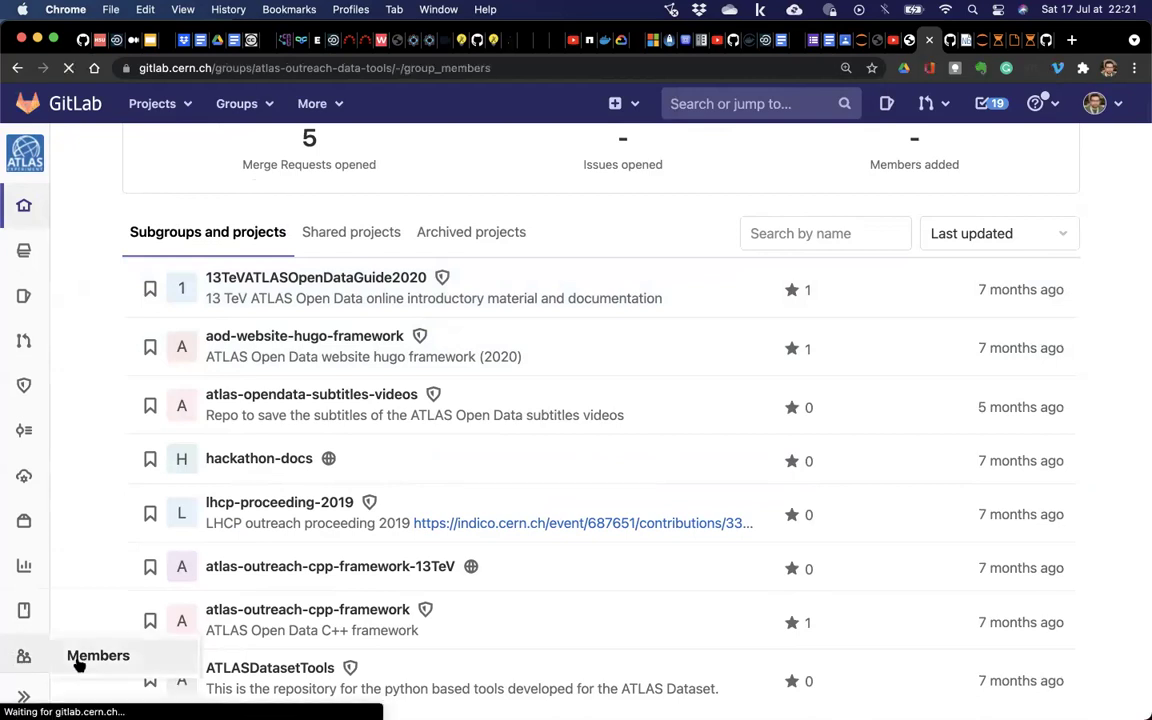
scroll(720, 334, down, 5)
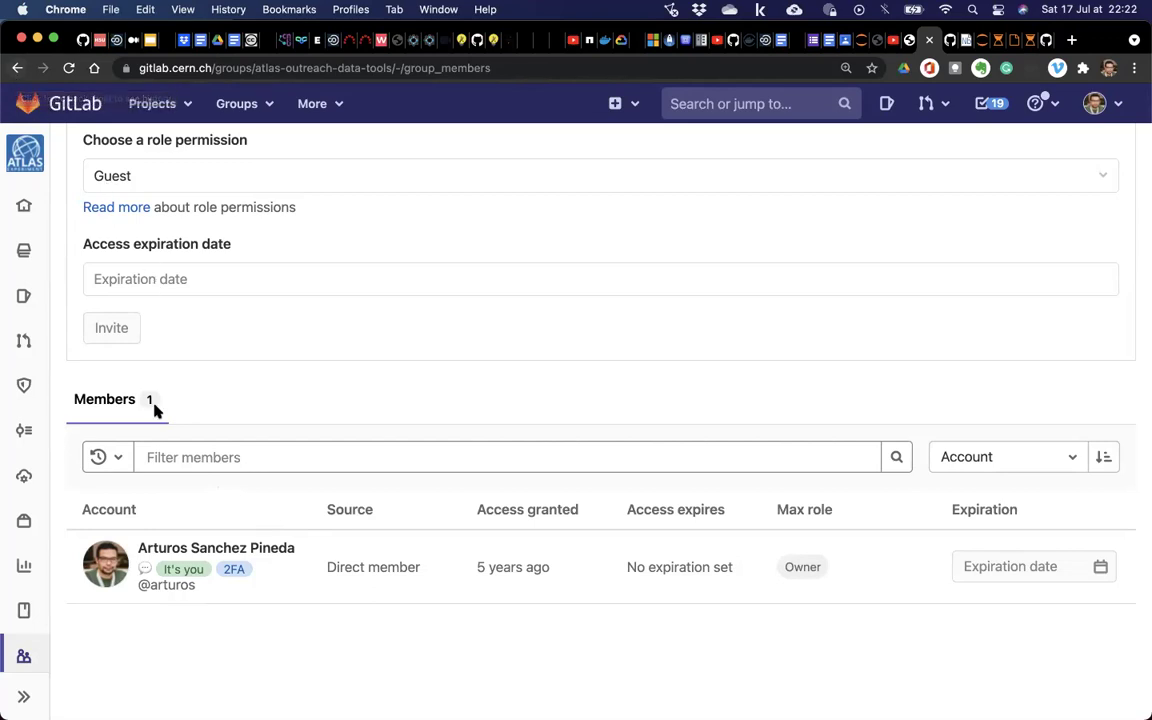
key(super+plus)
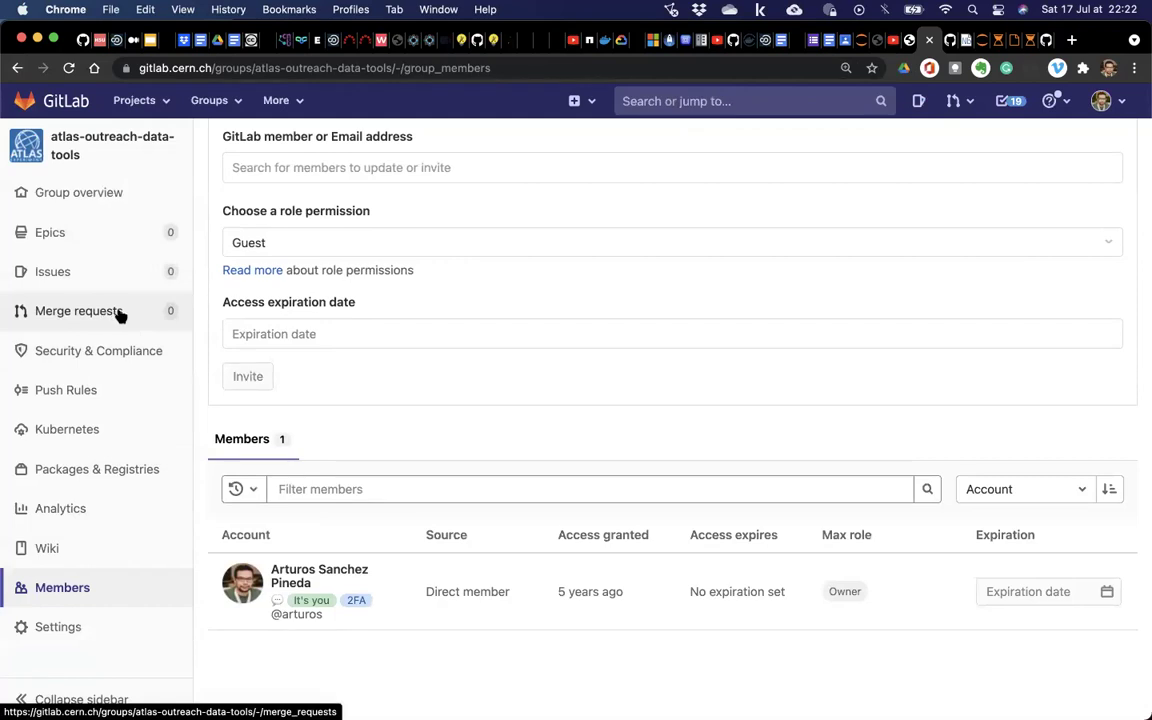
click(90, 140)
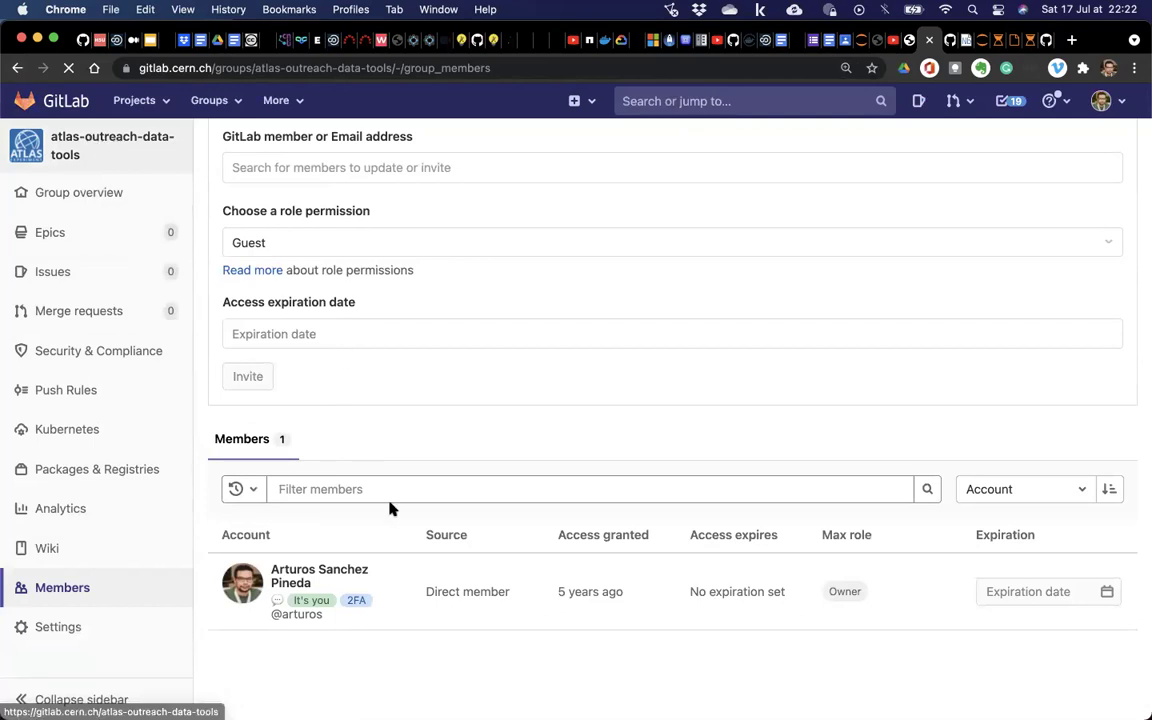
scroll(354, 474, down, 5)
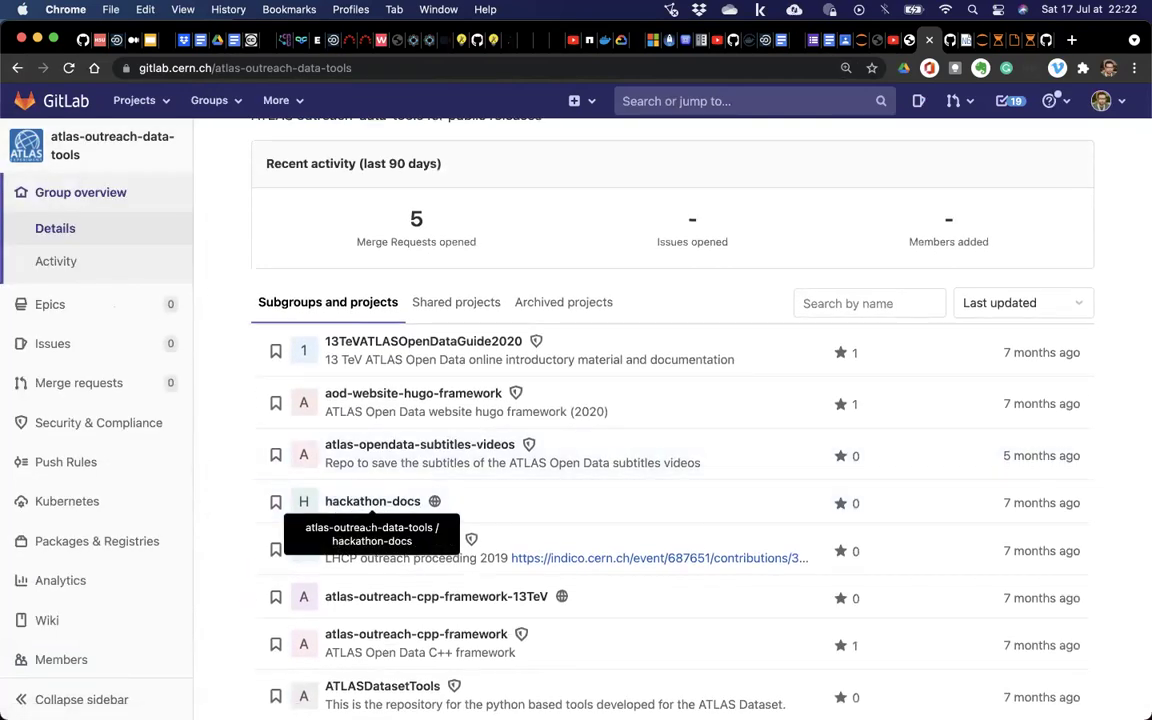
Open the hackathon-docs project, check its Members page, then swipe back to the overview.
scroll(363, 515, down, 2)
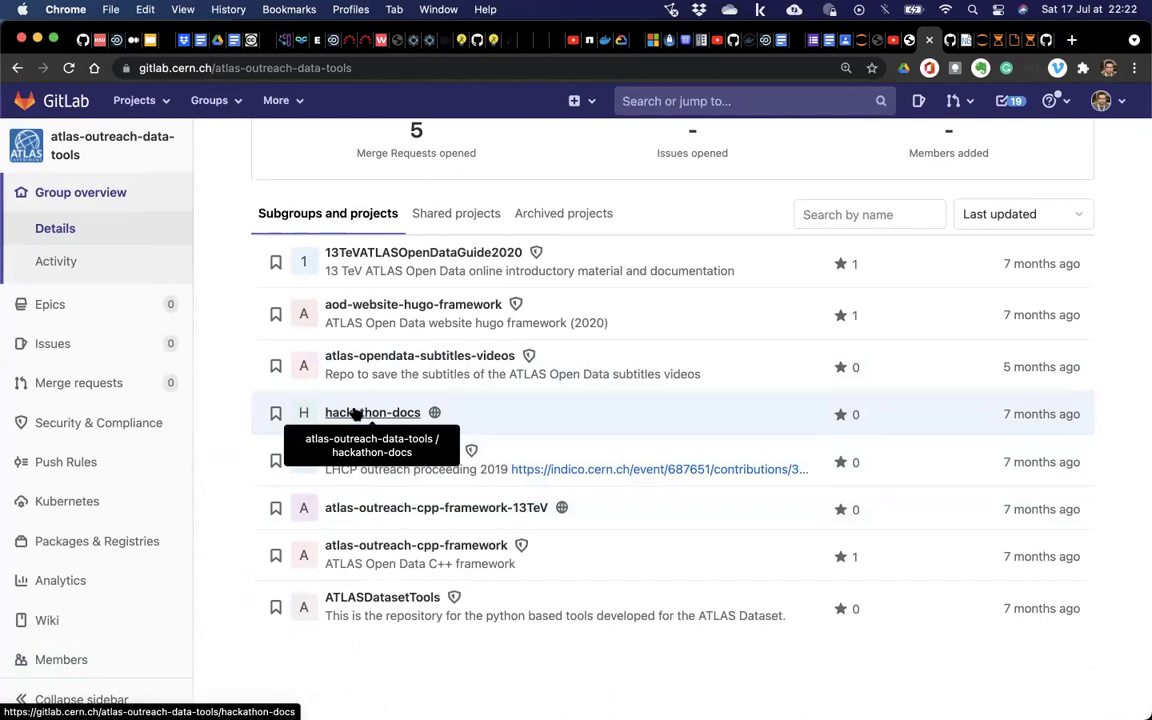
click(354, 410)
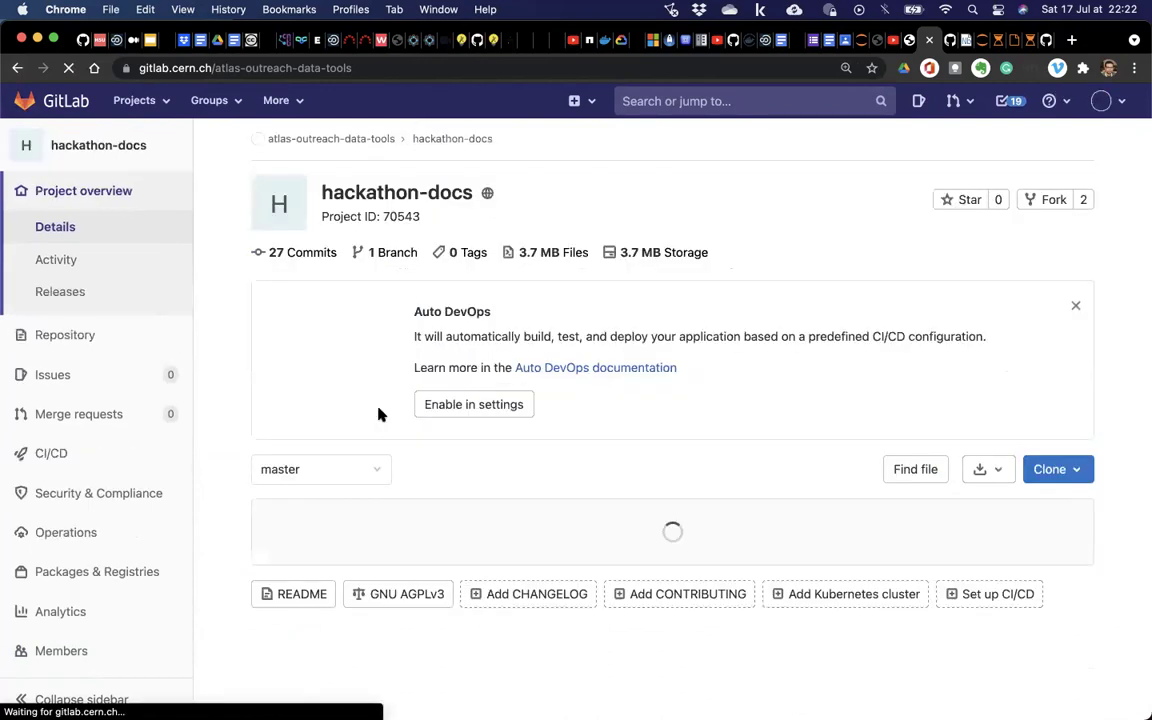
scroll(378, 413, down, 3)
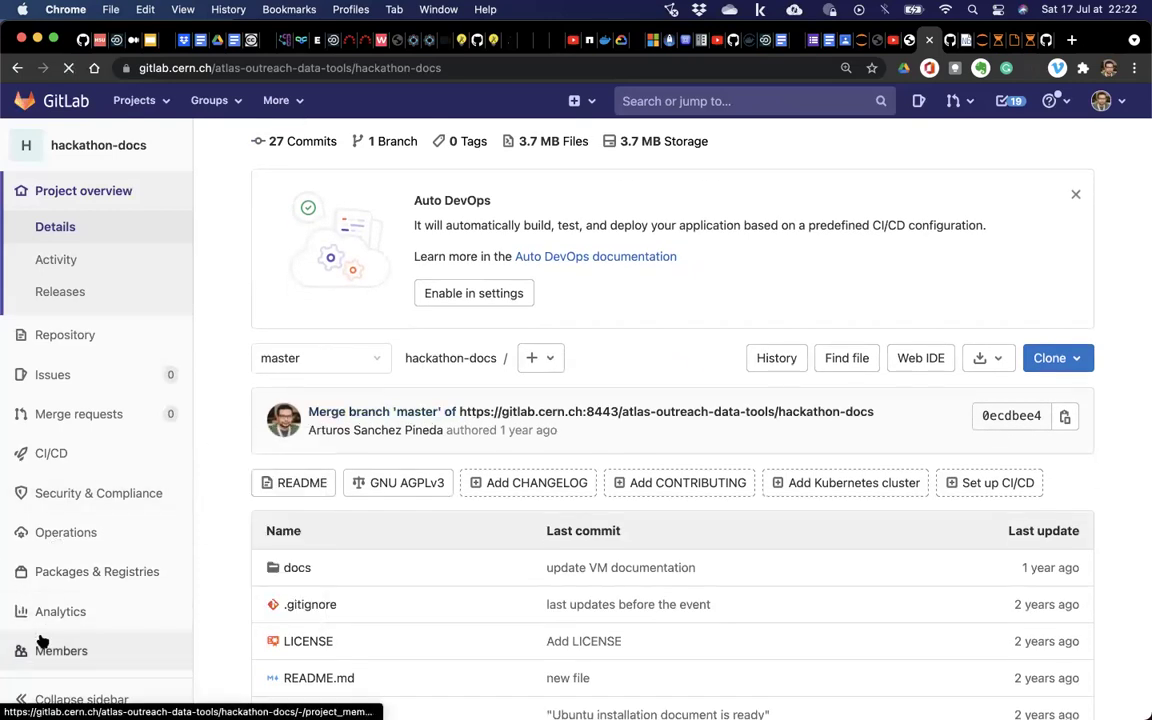
click(10, 640)
scroll(507, 351, down, 3)
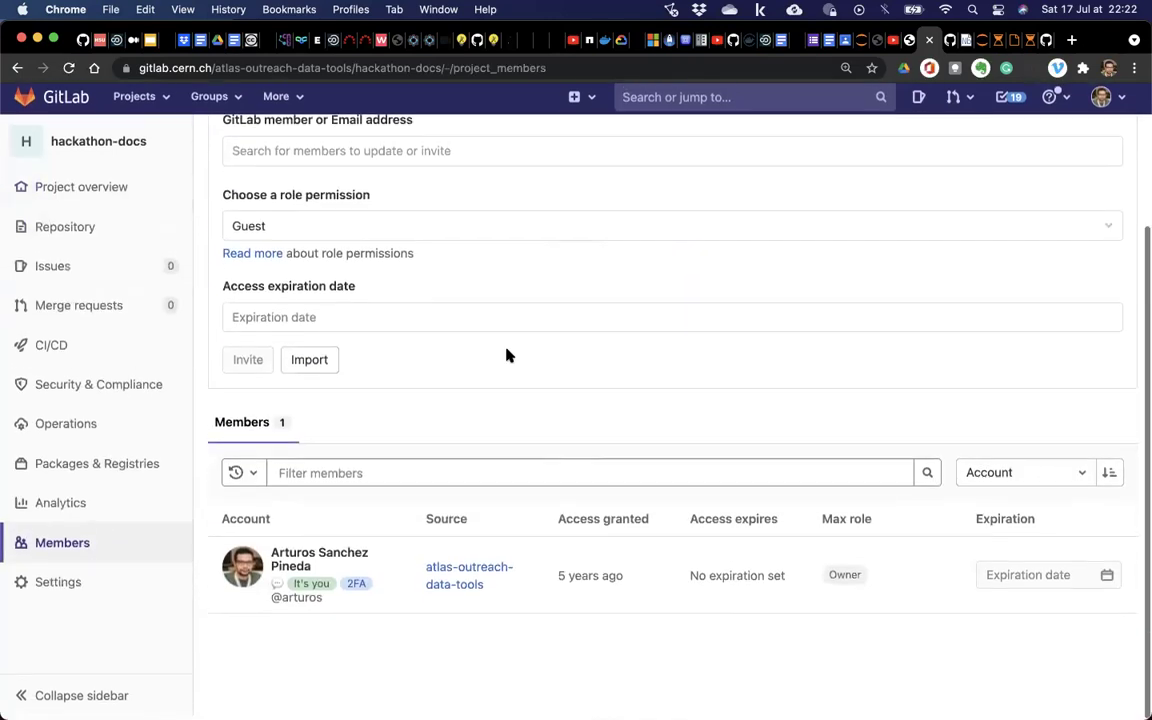
scroll(507, 355, left, 3)
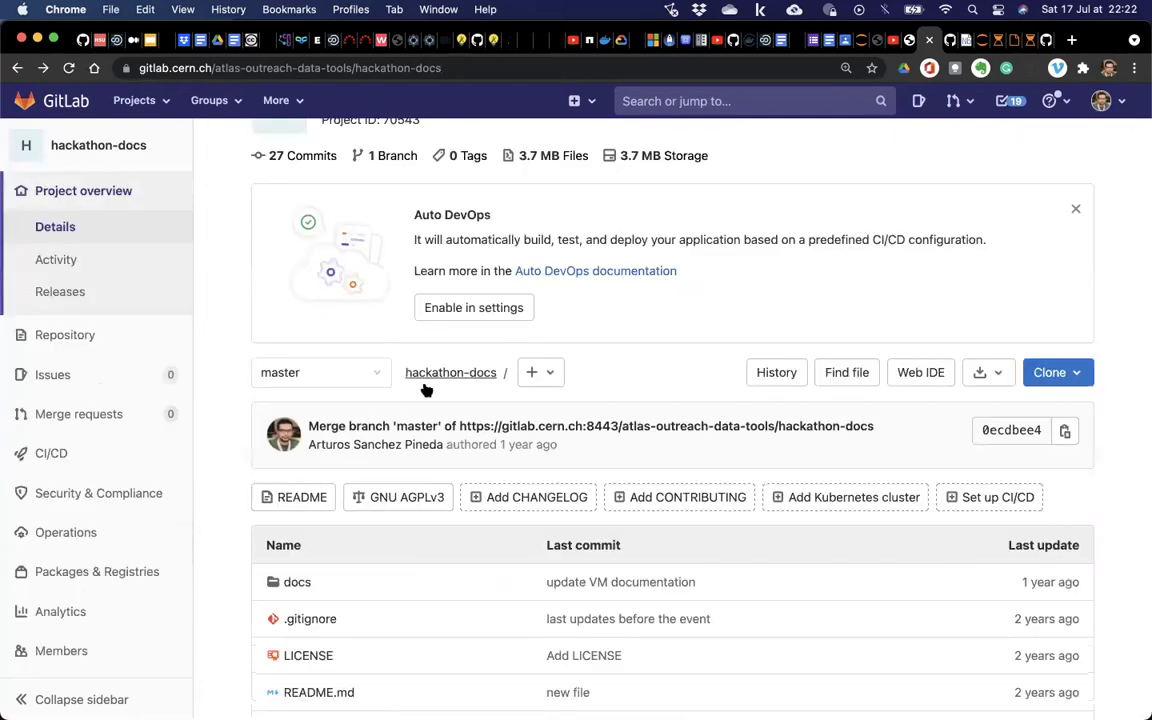
scroll(385, 350, left, 3)
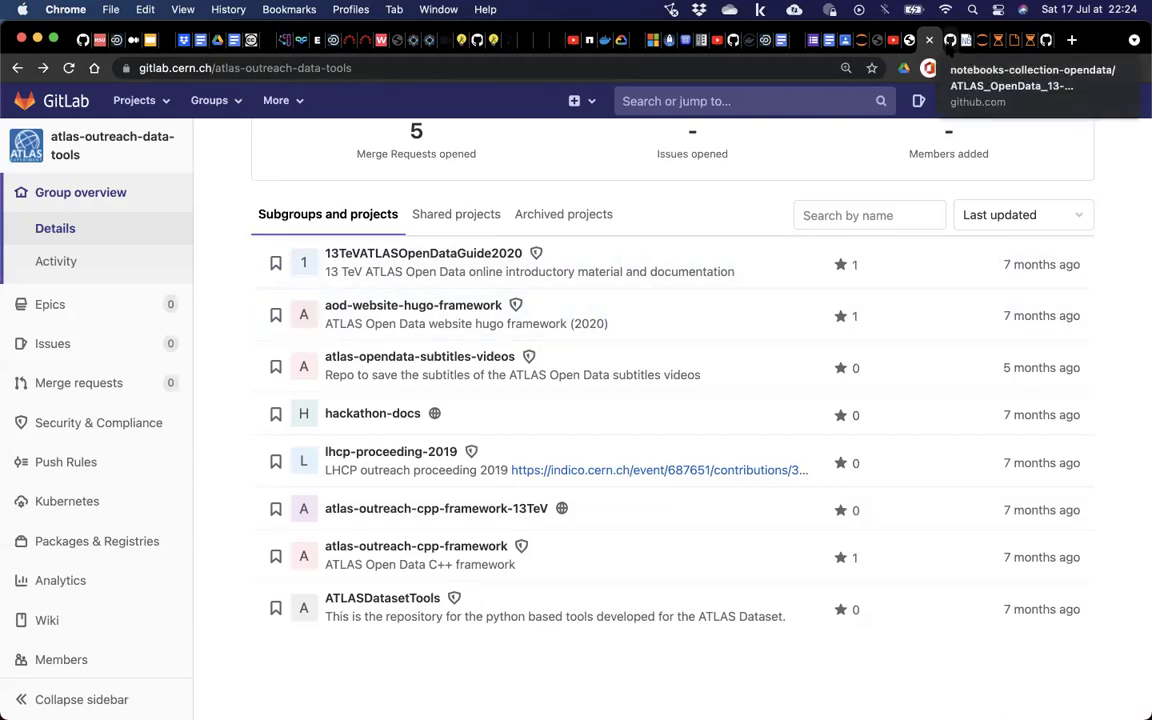
Switch to GitHub and open the notebooks-collection-opendata repository main page.
click(947, 44)
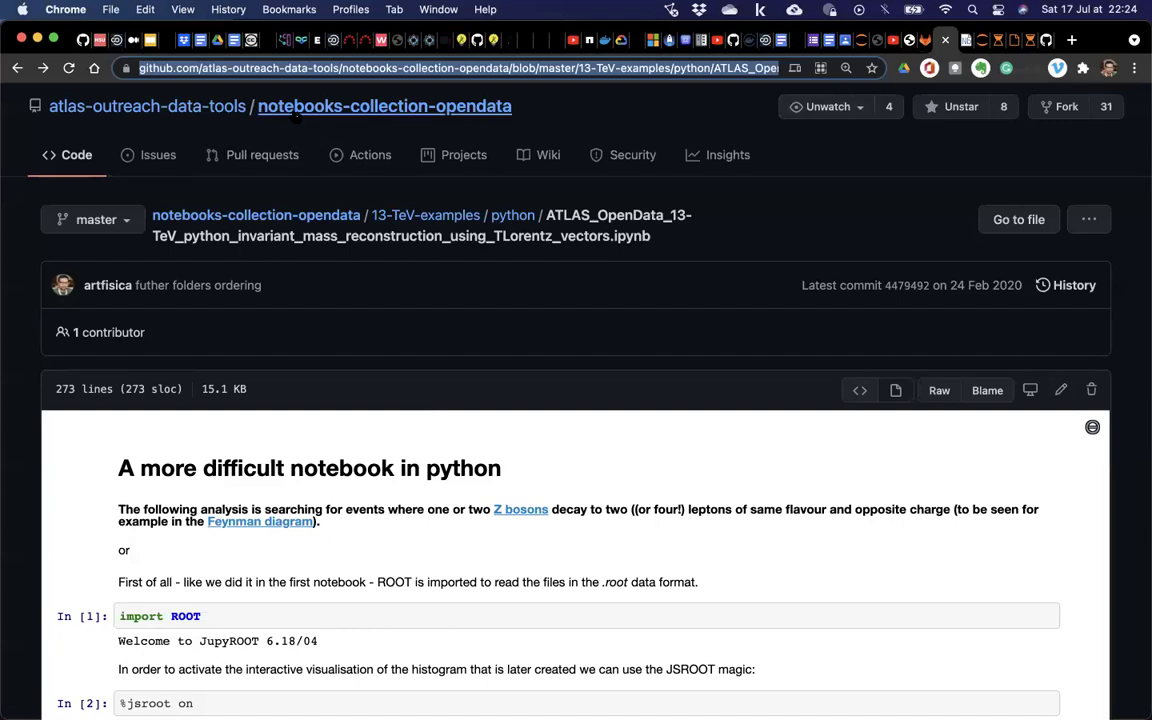
click(296, 110)
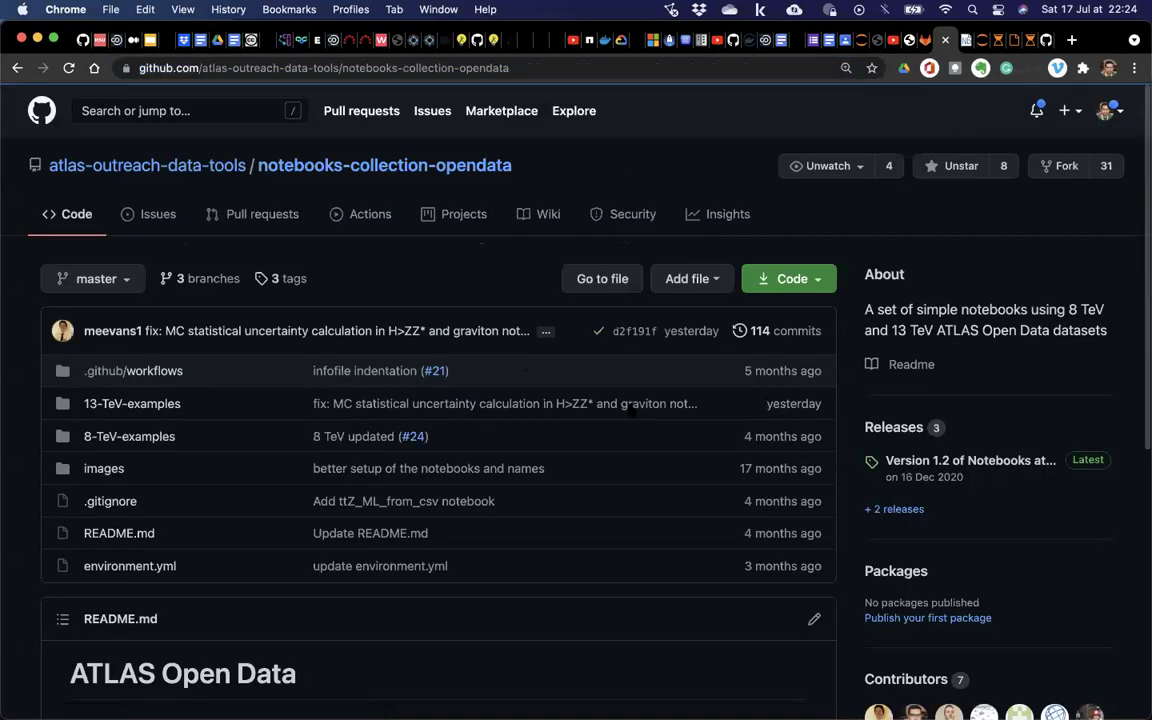
scroll(759, 456, down, 8)
scroll(759, 456, up, 8)
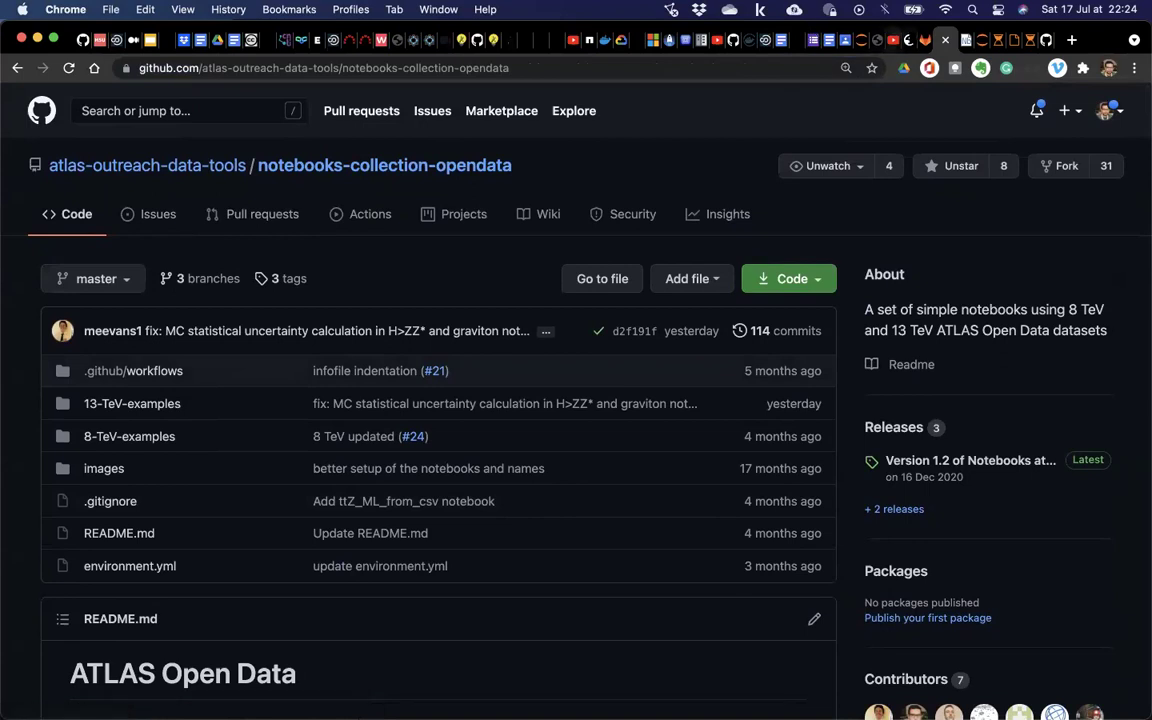
click(928, 41)
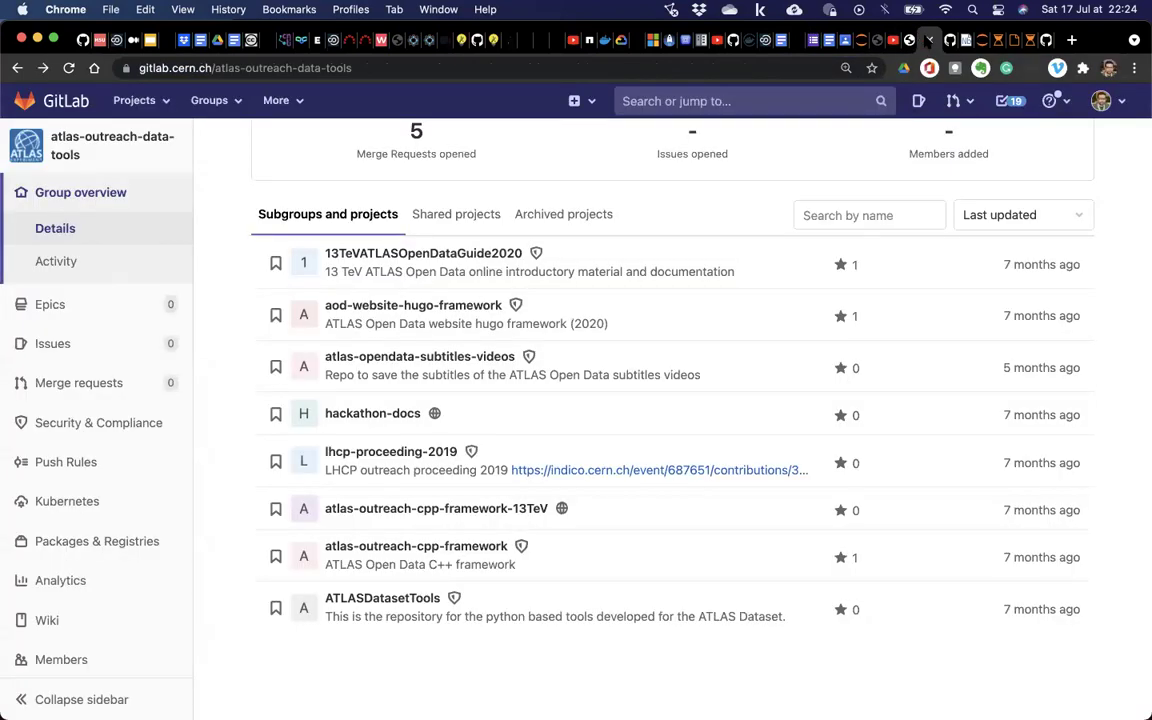
click(948, 40)
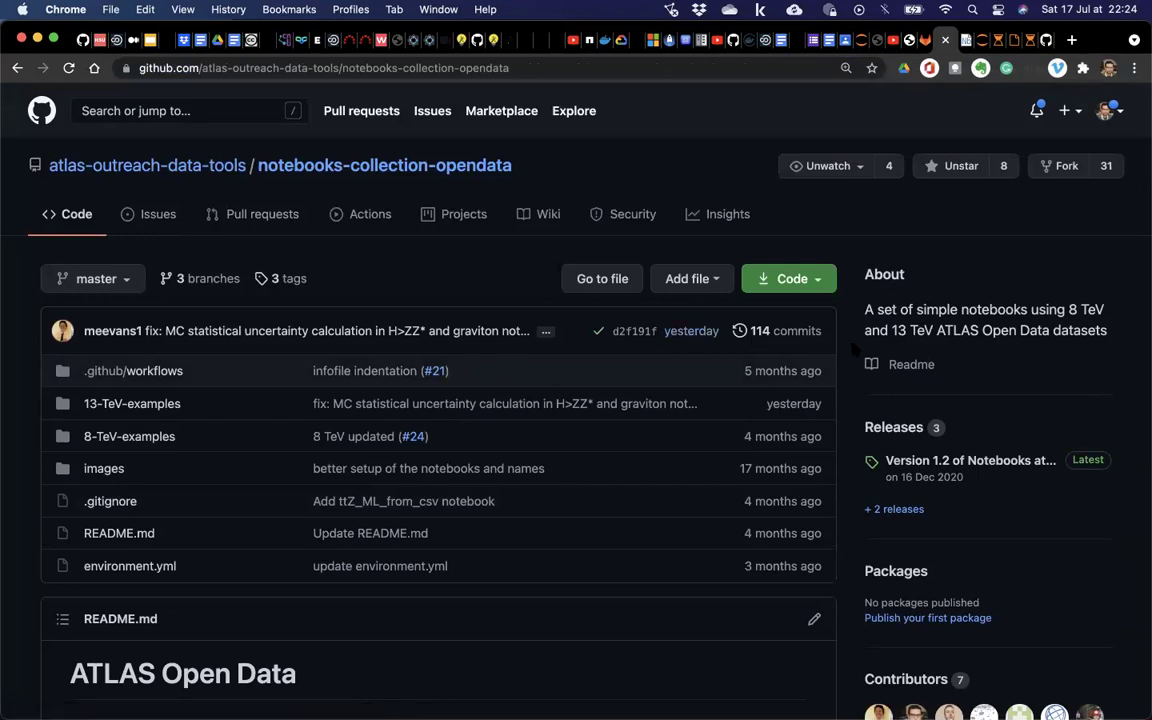
Zoom in on the repository page and review its README and 7 contributors.
scroll(764, 302, down, 1)
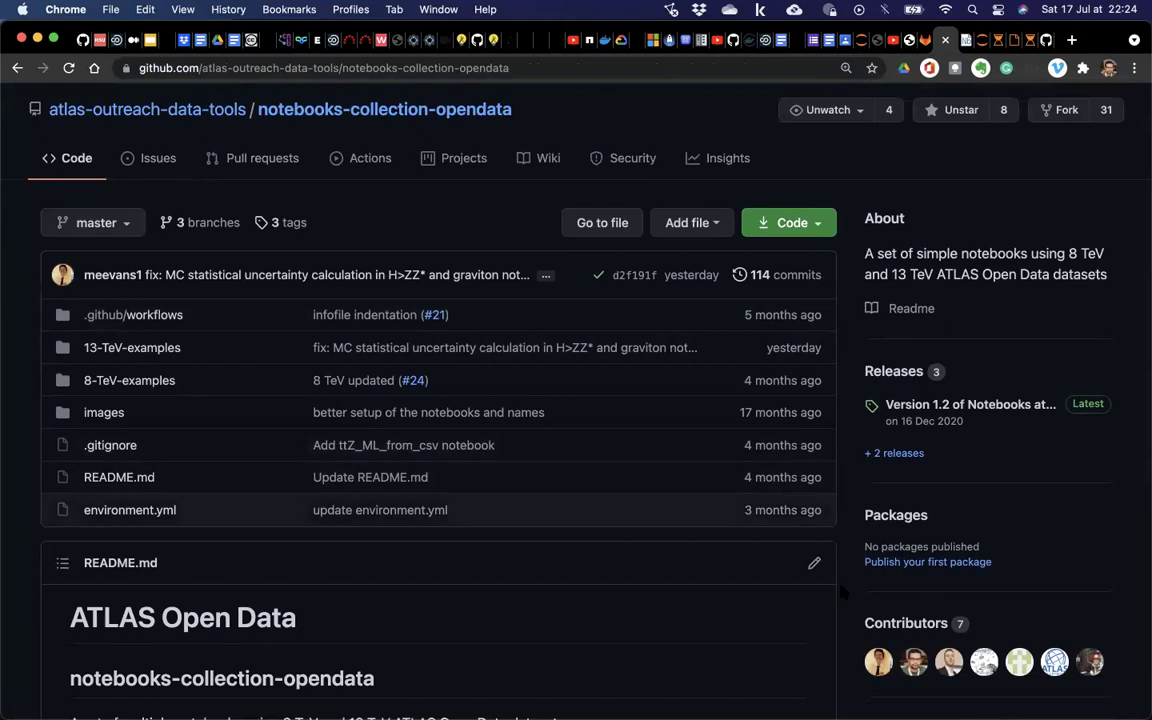
scroll(844, 591, down, 3)
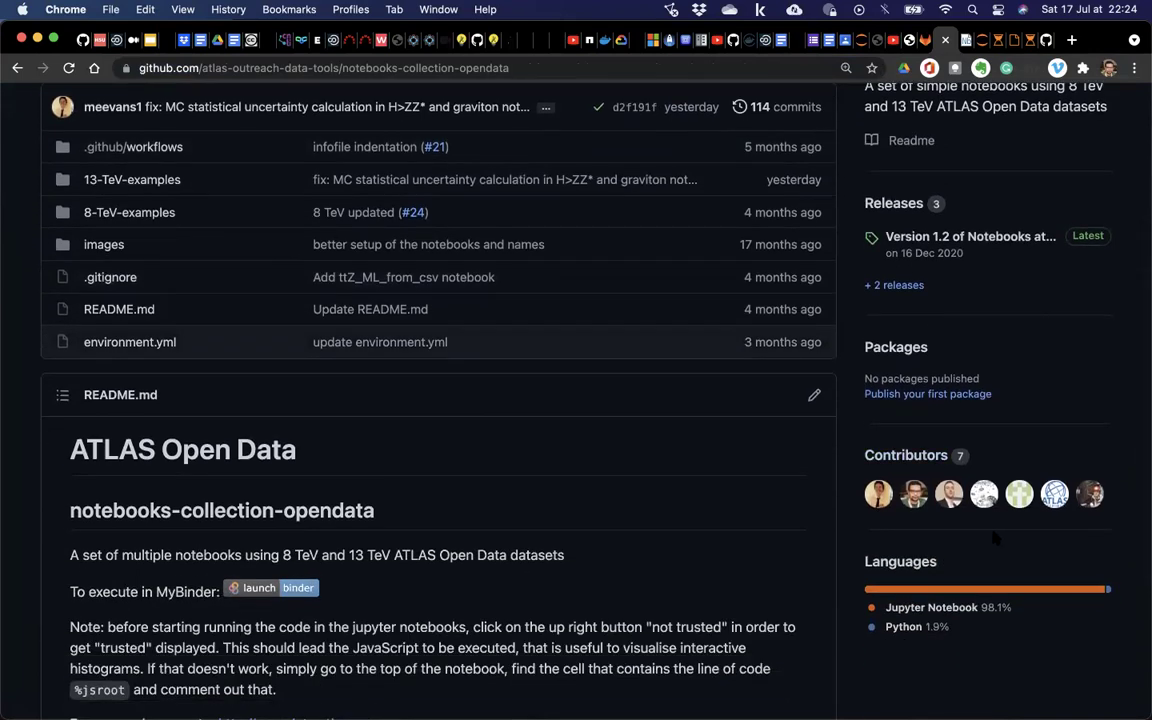
scroll(631, 358, up, 4)
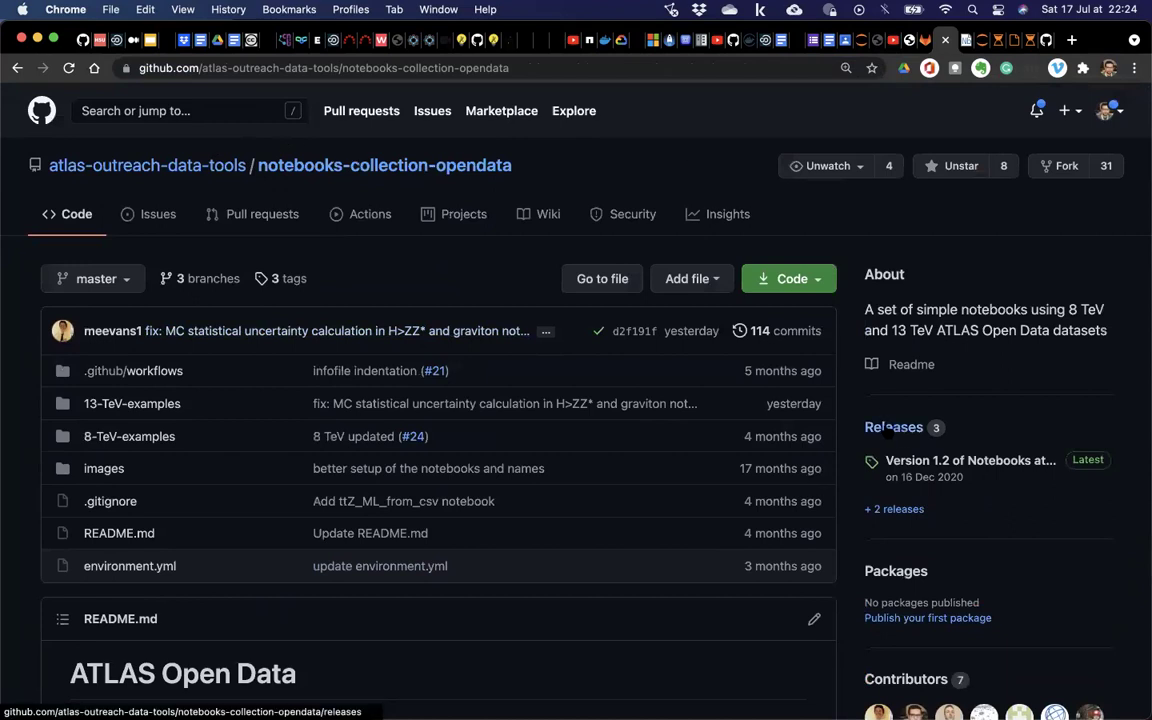
key(super+equal)
scroll(880, 450, down, 5)
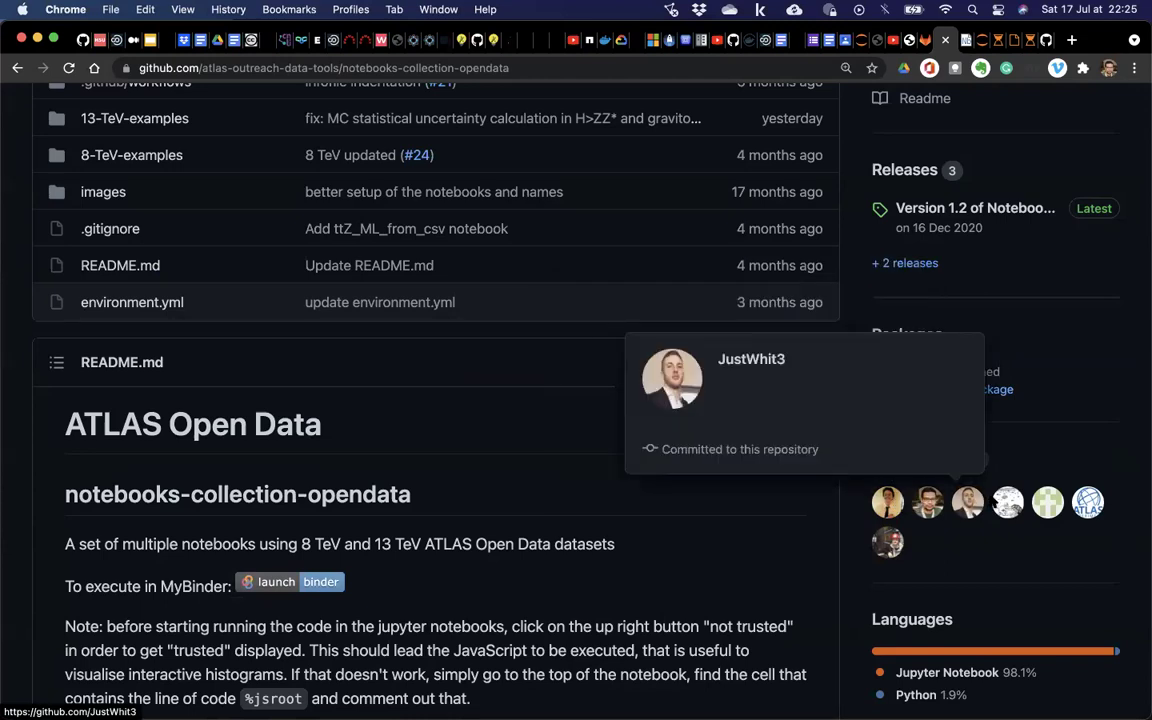
mouse_move(1013, 505)
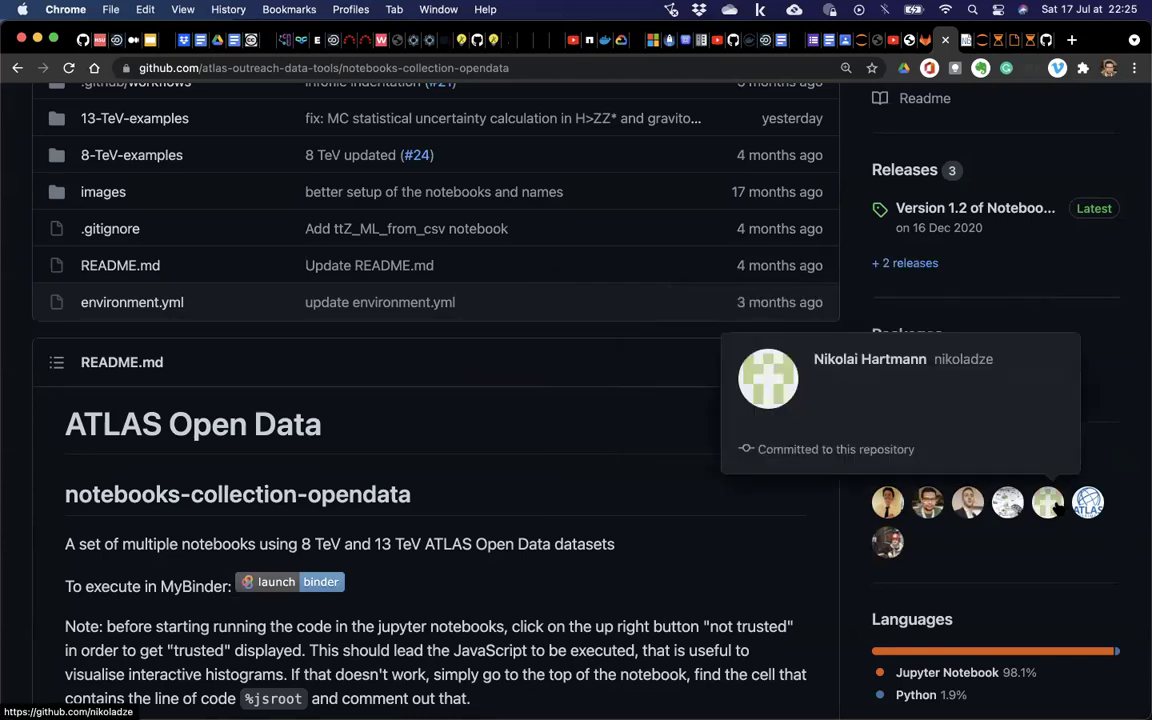
mouse_move(887, 542)
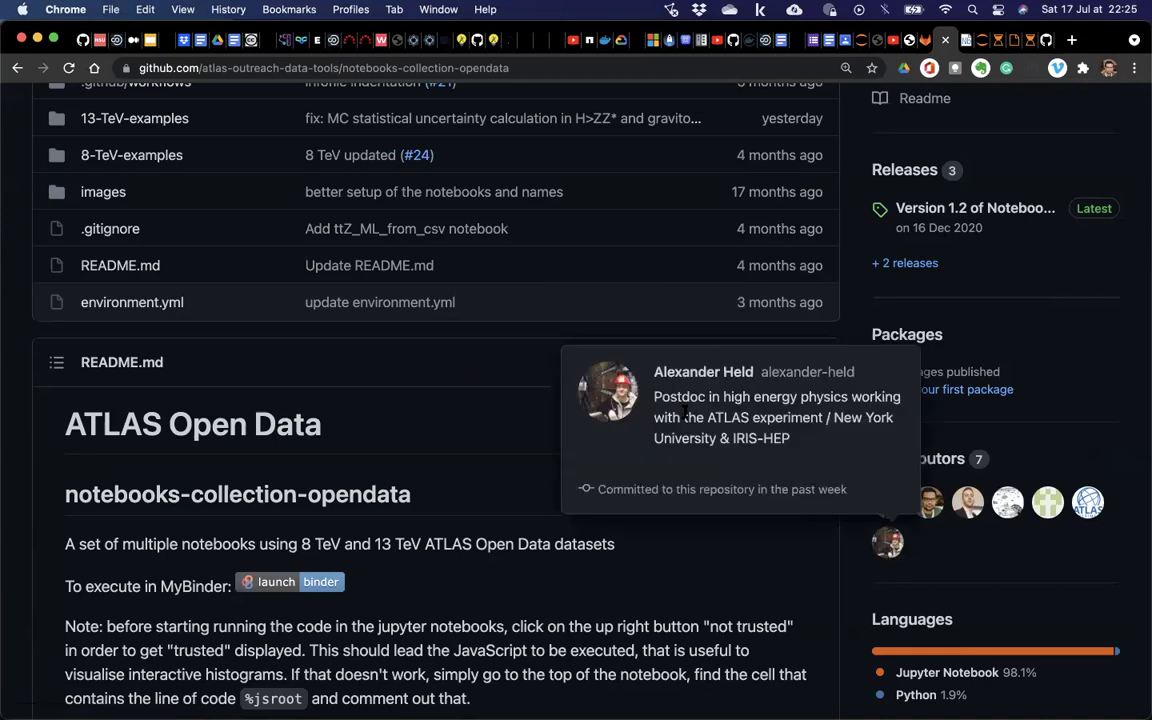